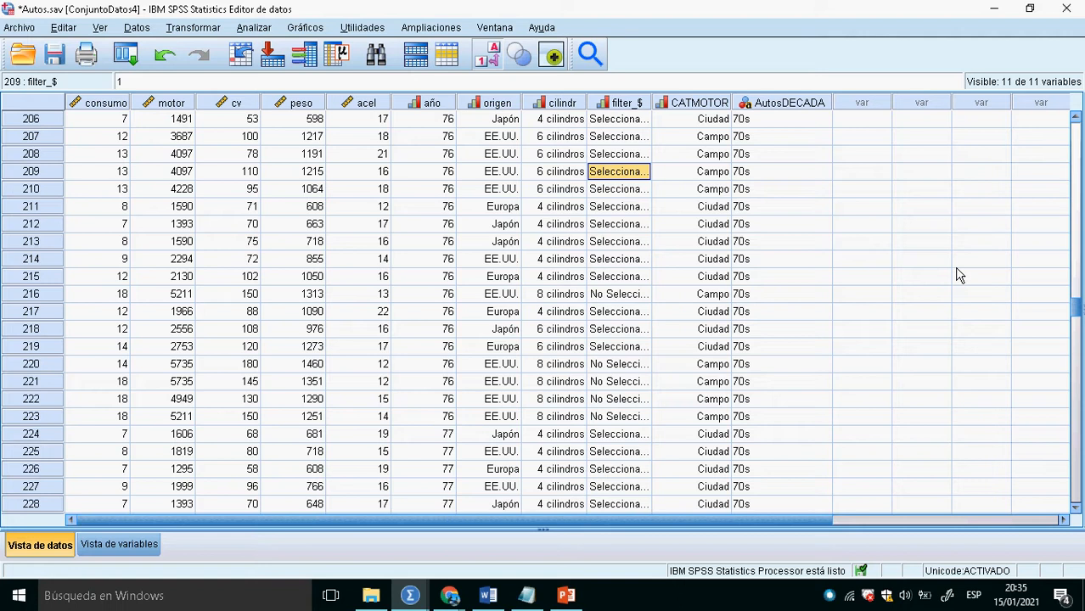
# - Open the data file Supermercado.sav from the Archivos de Trabajo folder
pyautogui.click(22, 29)
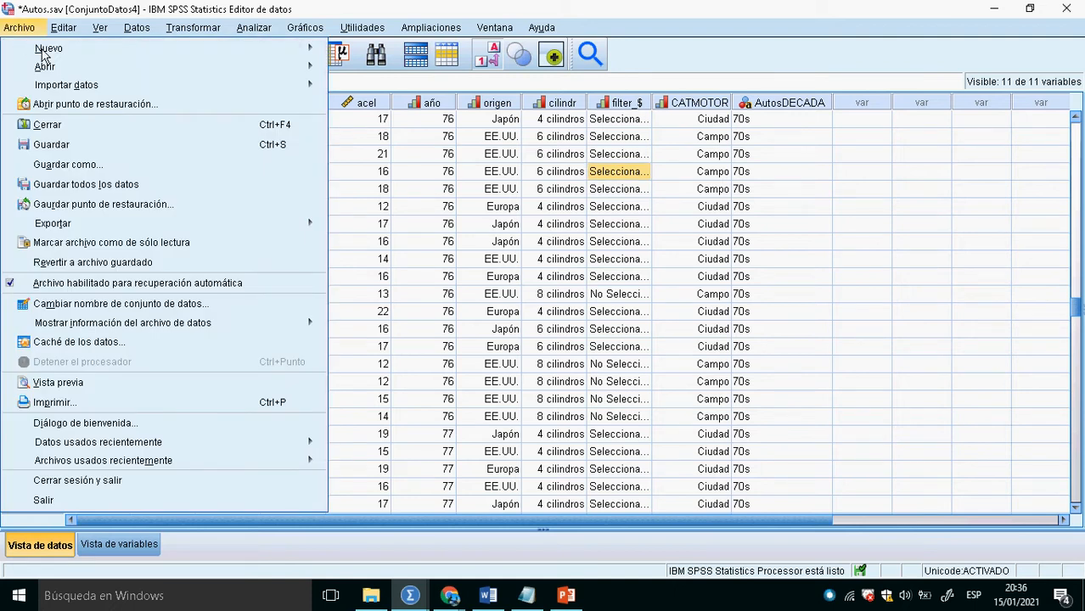
pyautogui.moveTo(76, 57)
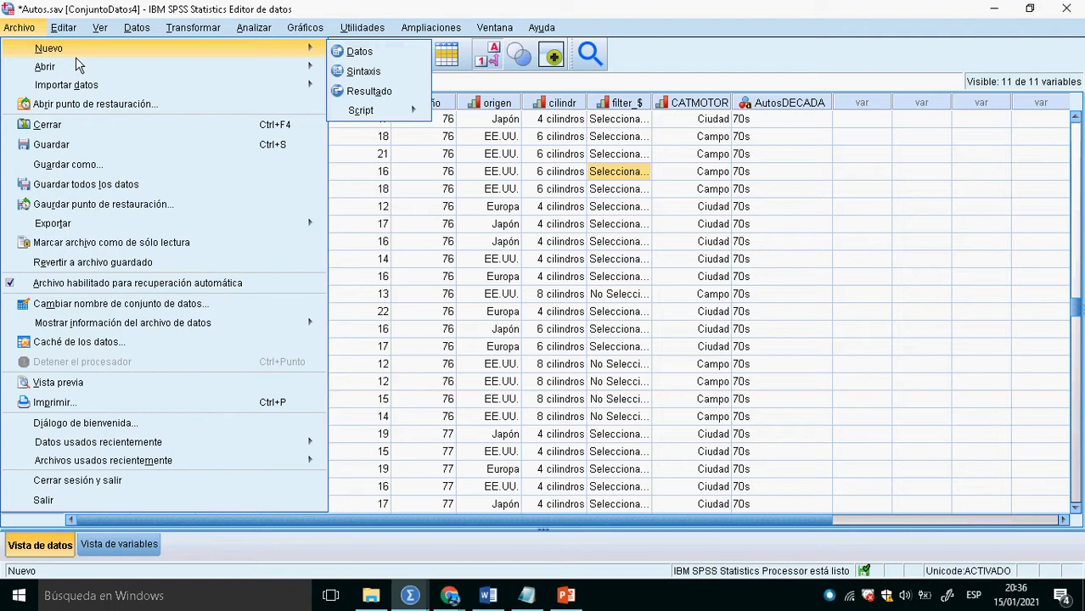
pyautogui.click(182, 71)
pyautogui.click(31, 32)
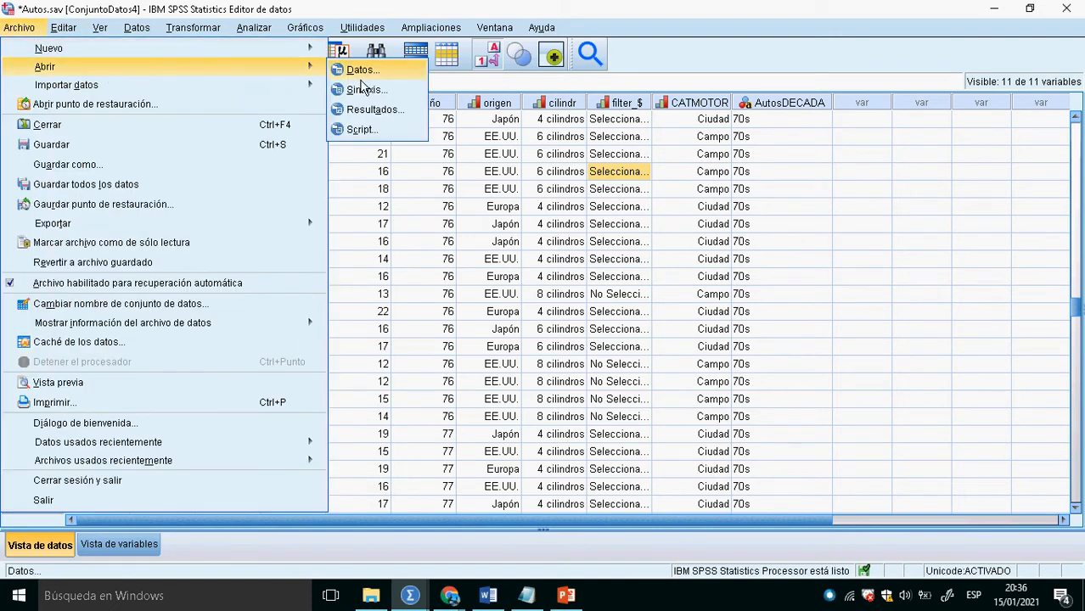
pyautogui.click(360, 72)
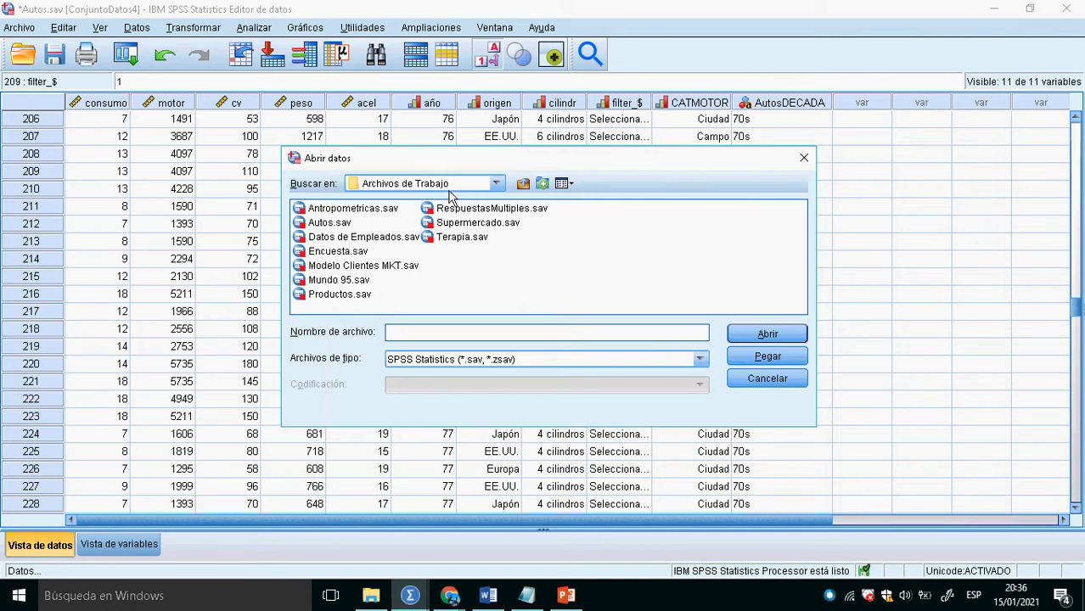
pyautogui.click(478, 223)
pyautogui.click(775, 338)
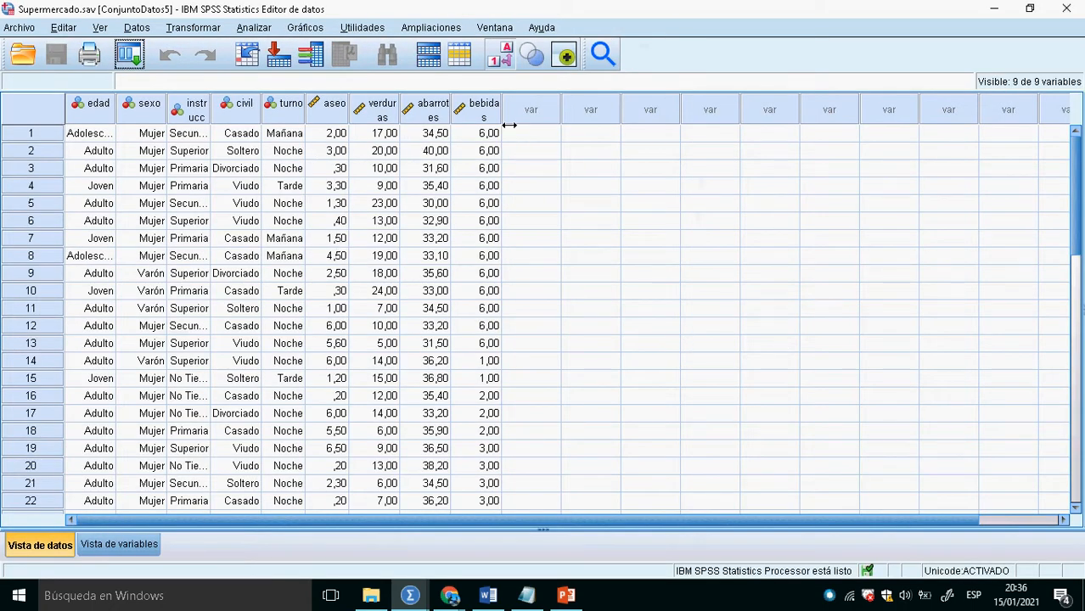
# - Widen the aseo, verduras, abarrotes and bebidas columns, and show the numeric codes instead of the value labels in the data
pyautogui.moveTo(503, 119); pyautogui.dragTo(520, 119)
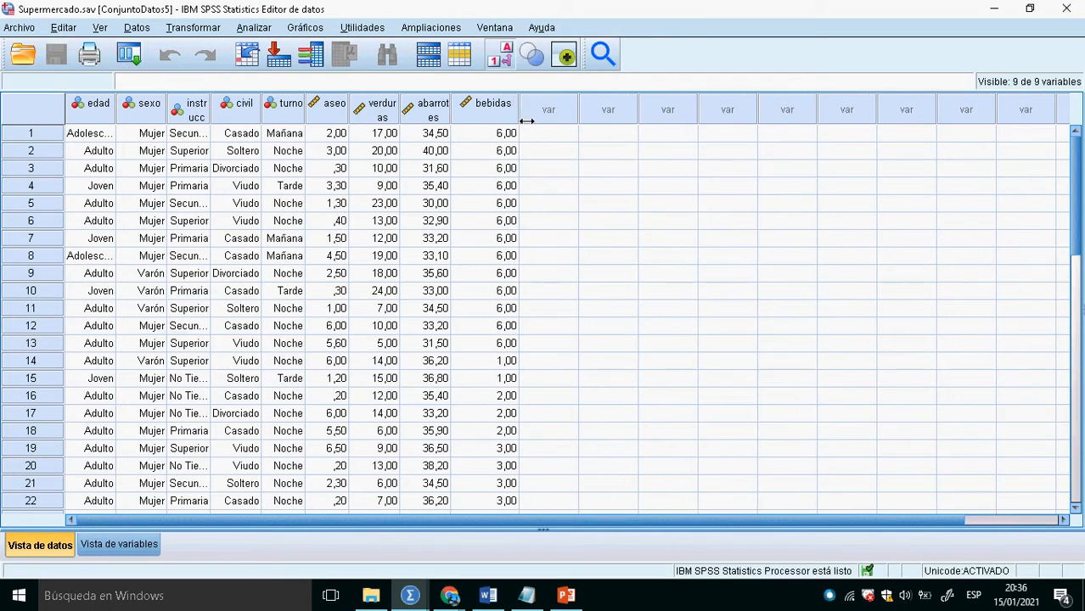
pyautogui.moveTo(450, 118)
pyautogui.mouseDown()
pyautogui.moveTo(465, 118)
pyautogui.moveTo(433, 121)
pyautogui.mouseUp()
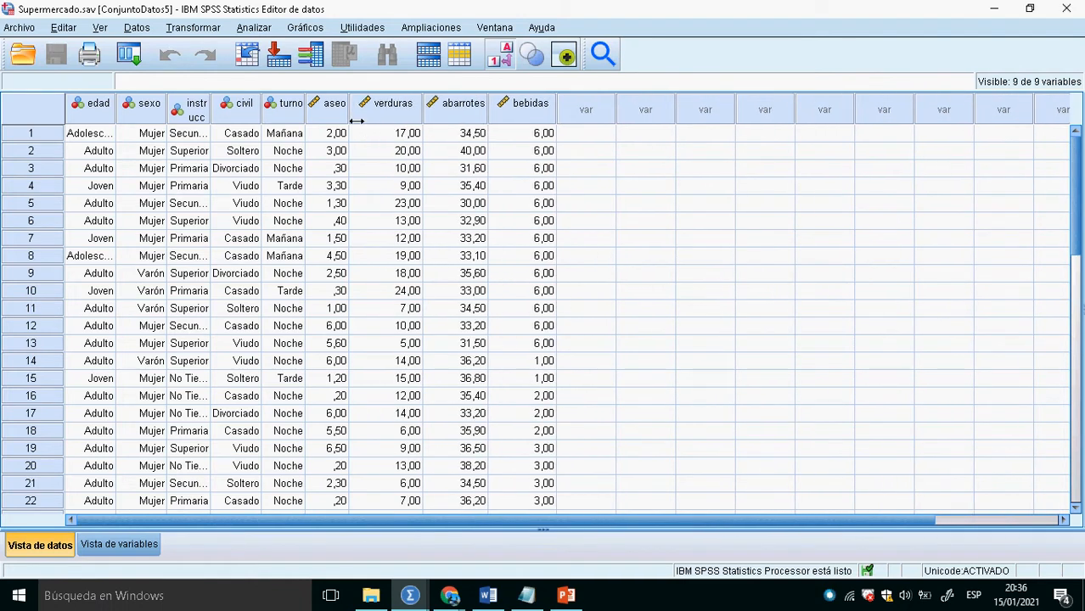
pyautogui.moveTo(357, 120); pyautogui.dragTo(389, 120)
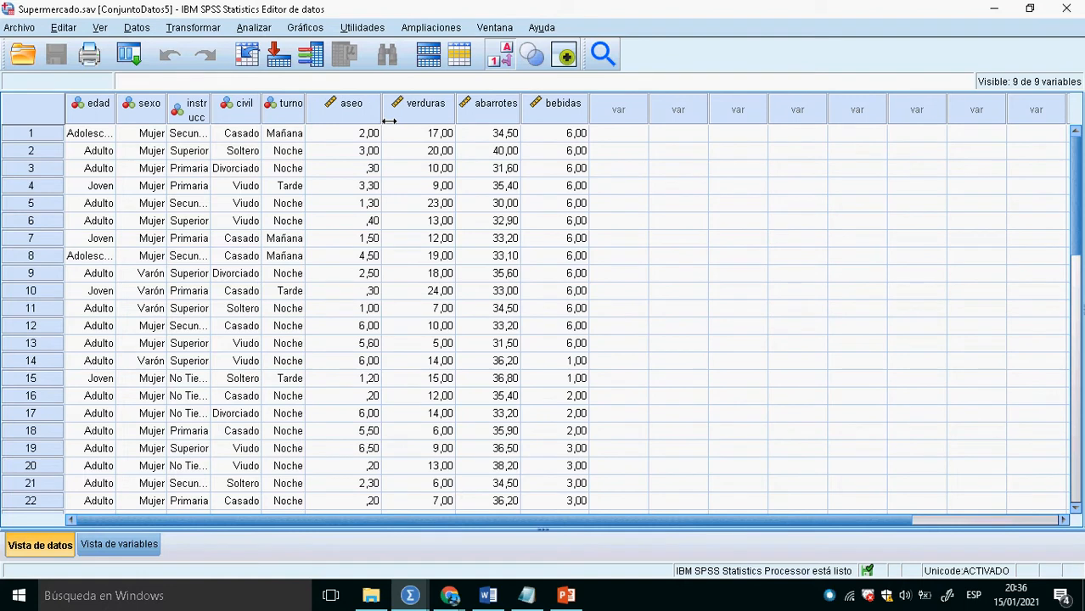
pyautogui.click(501, 60)
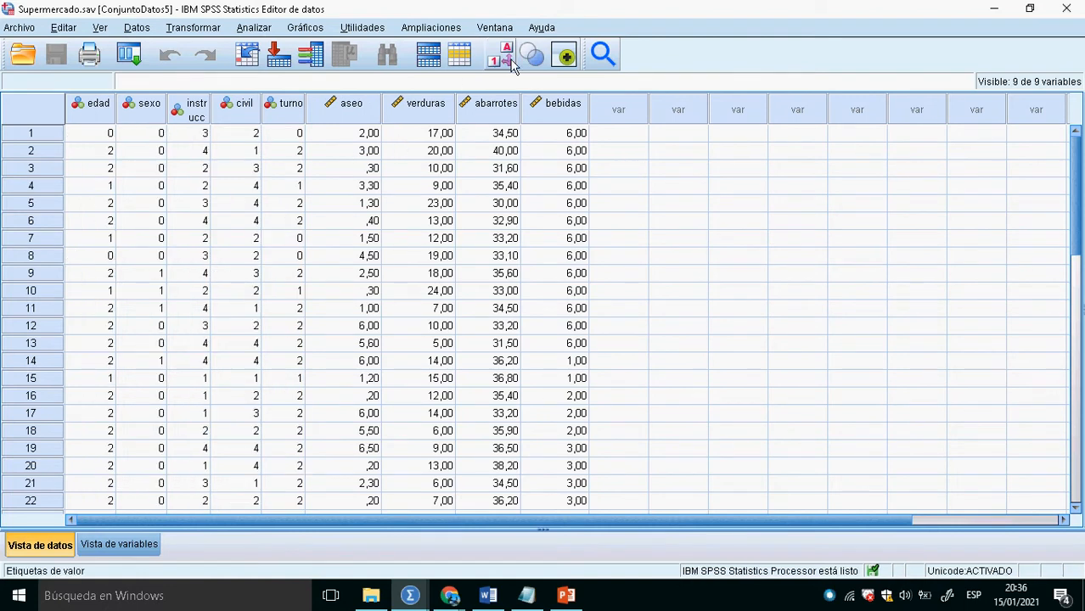
pyautogui.click(352, 171)
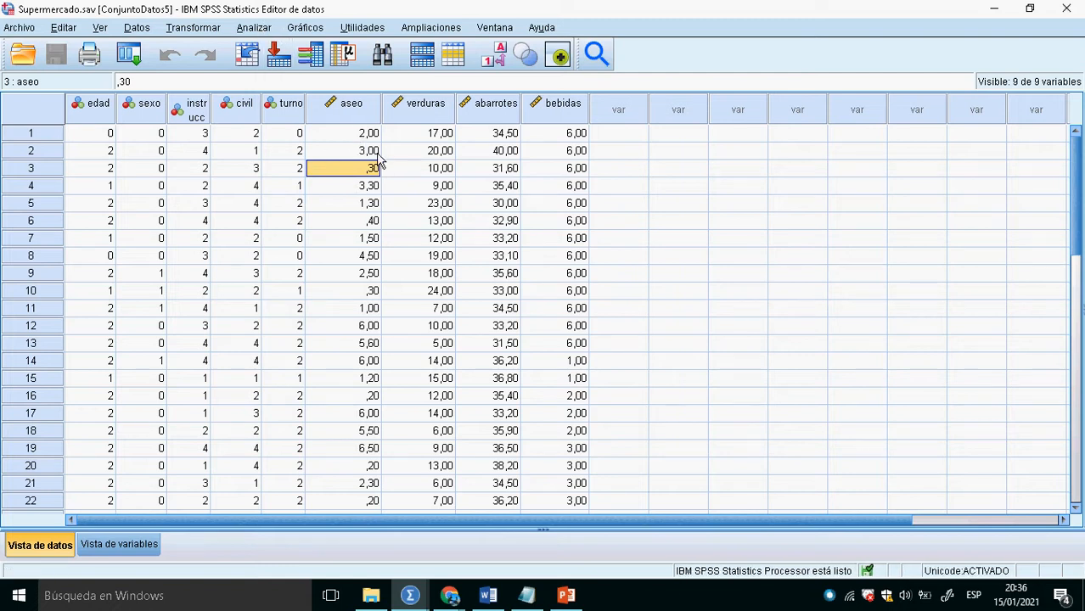
pyautogui.click(361, 122)
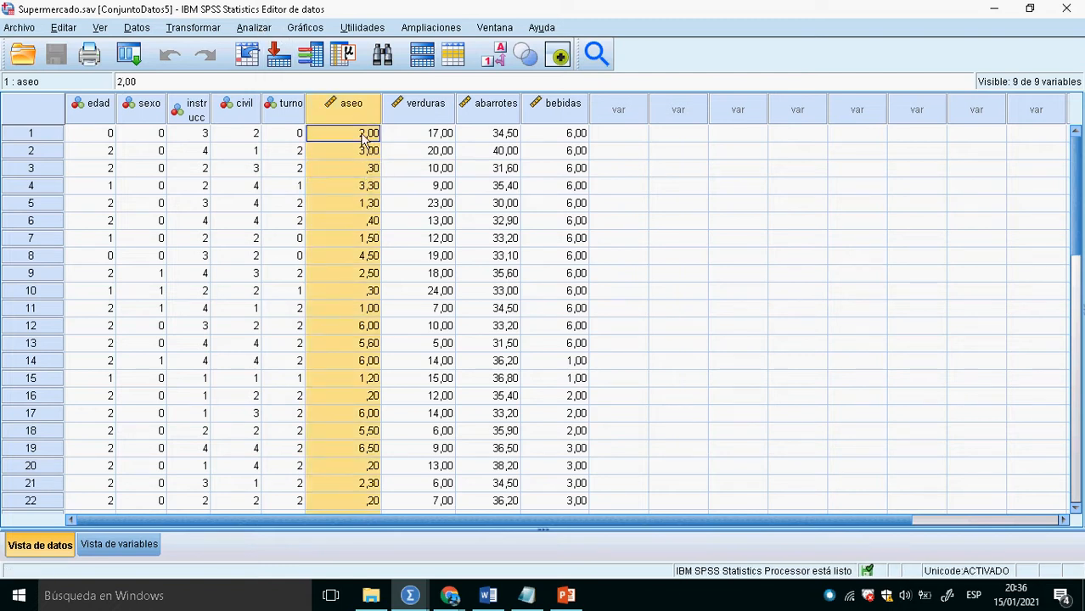
pyautogui.click(435, 121)
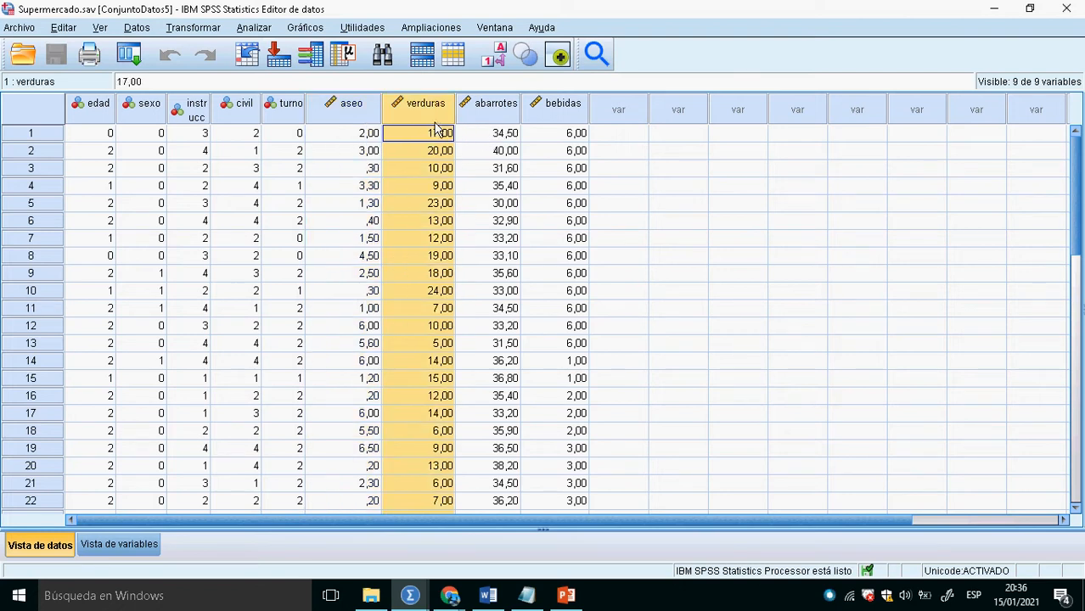
pyautogui.click(254, 27)
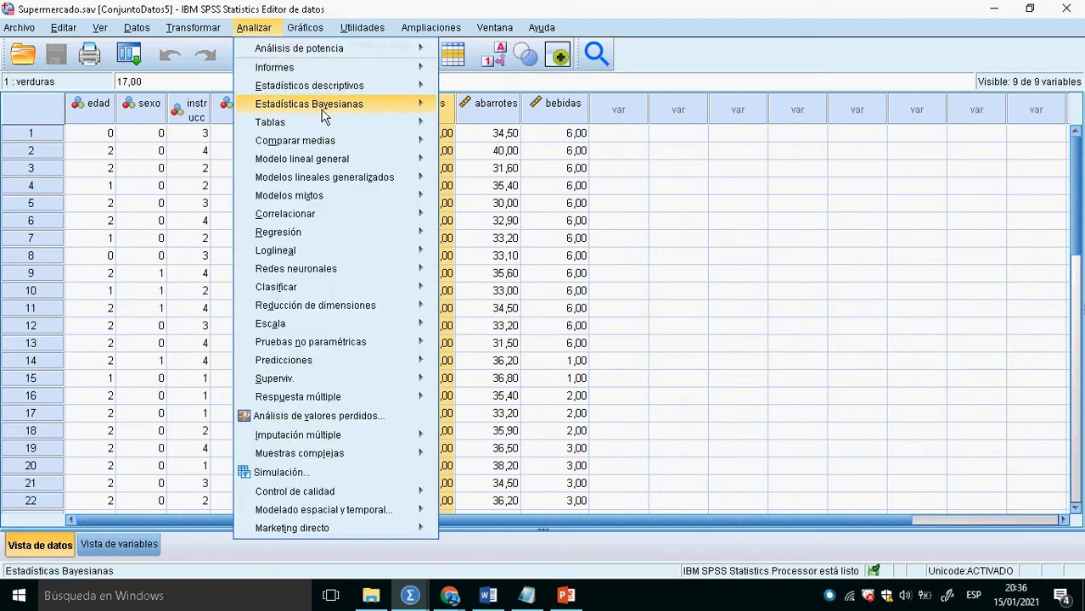
pyautogui.click(360, 88)
pyautogui.click(264, 30)
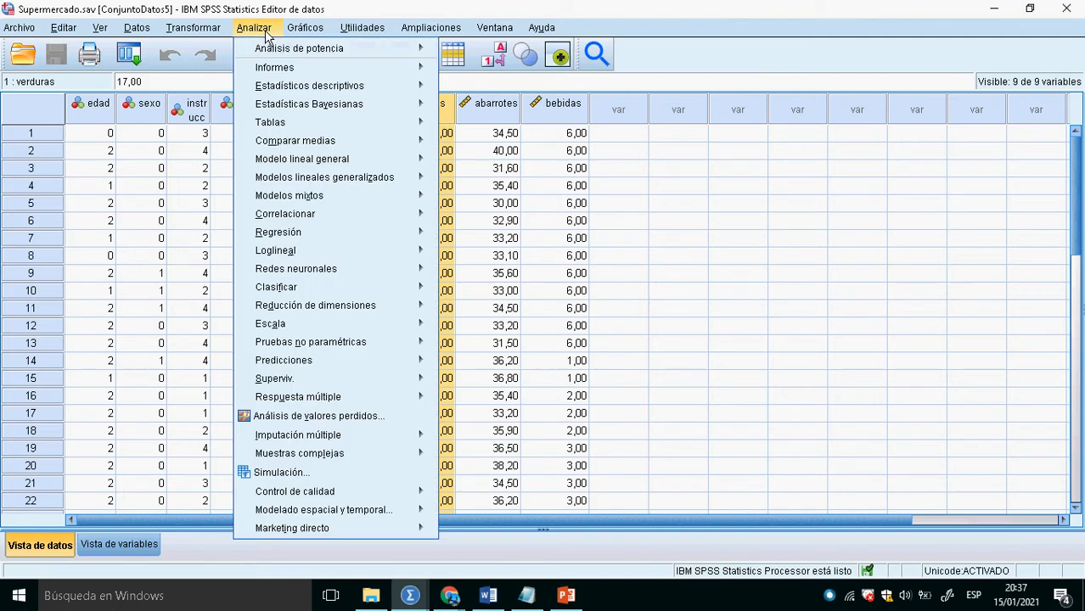
pyautogui.click(204, 150)
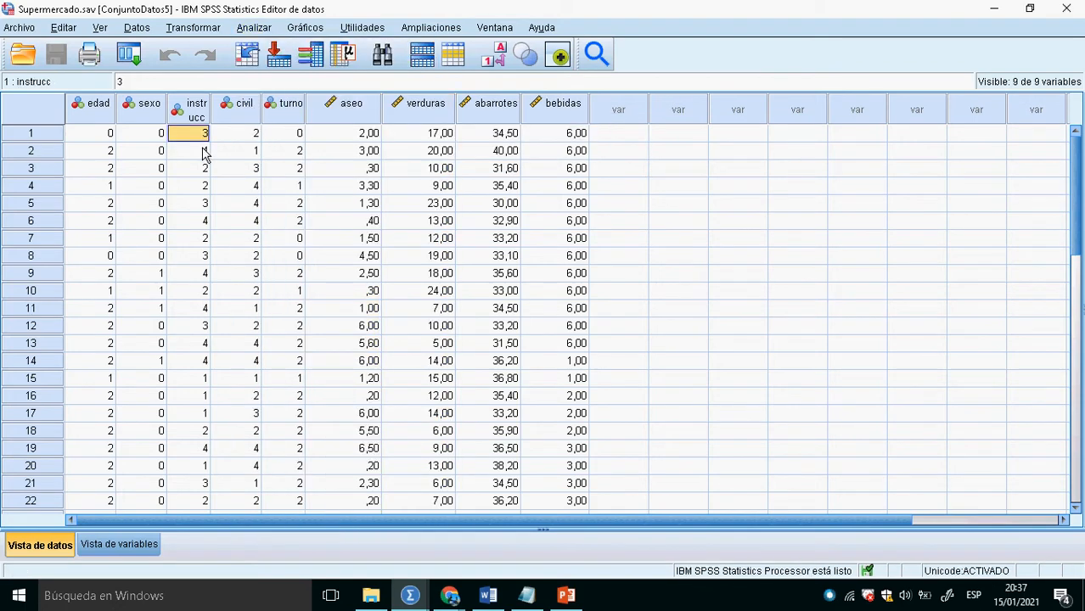
pyautogui.hotkey('alt', 'Tab')
pyautogui.hotkey('alt', 'Tab')
pyautogui.hotkey('alt', 'Tab')
pyautogui.hotkey('alt', 'Tab')
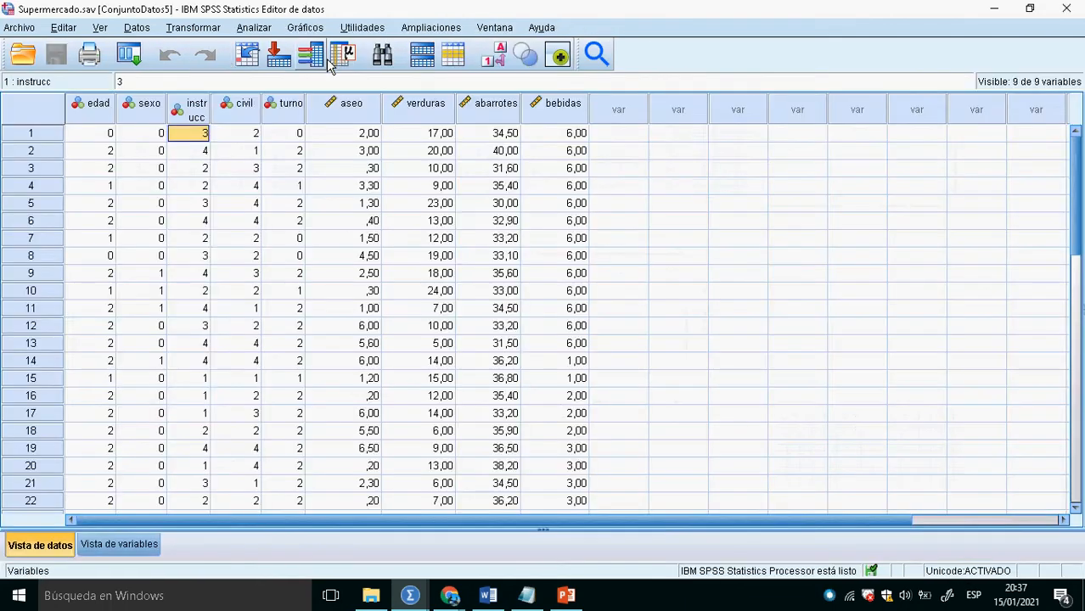
pyautogui.scroll(-5, 180, 283)
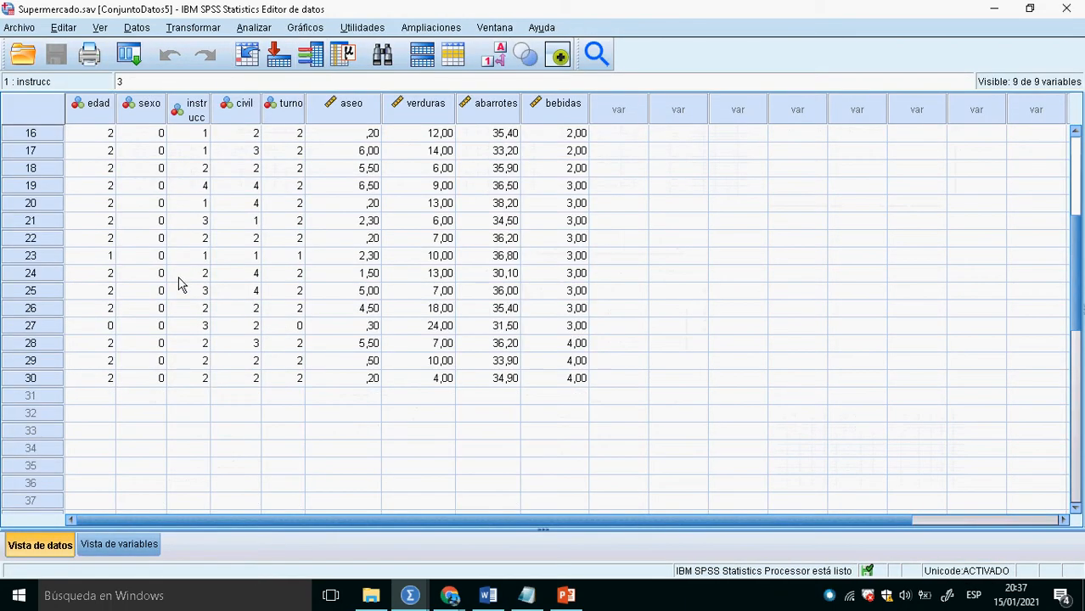
pyautogui.scroll(5, 180, 284)
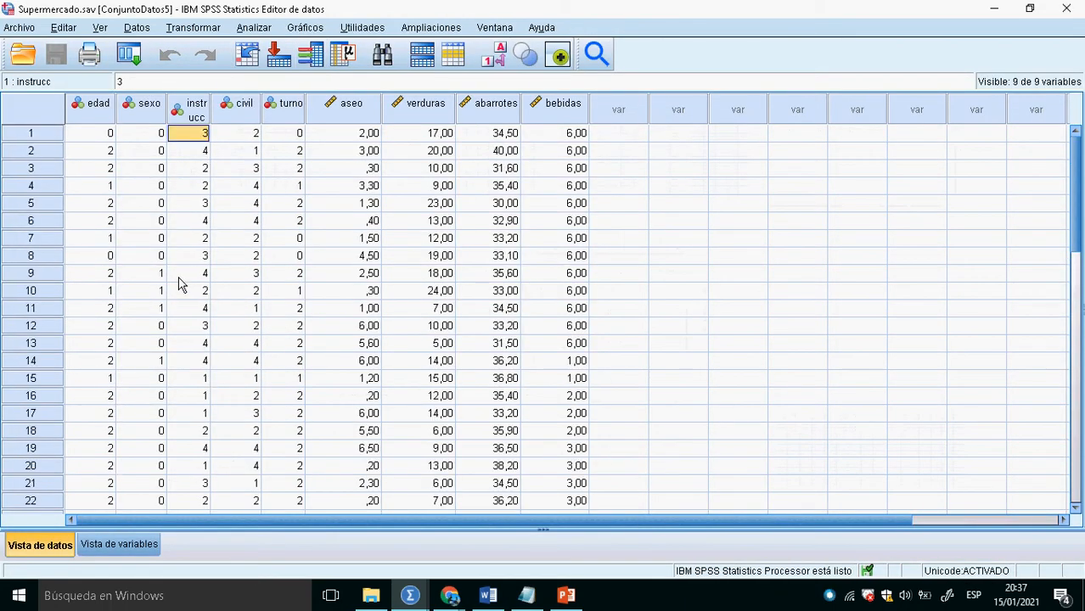
pyautogui.hotkey('alt', 'Tab')
pyautogui.hotkey('alt', 'Tab')
pyautogui.hotkey('alt', 'Tab')
pyautogui.hotkey('alt', 'Tab')
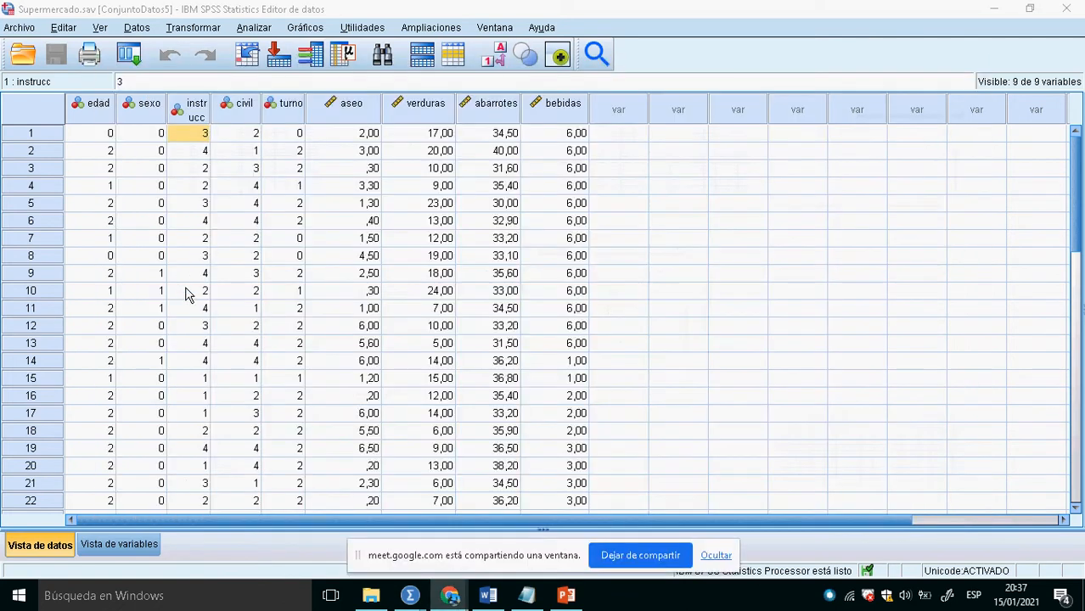
pyautogui.click(716, 556)
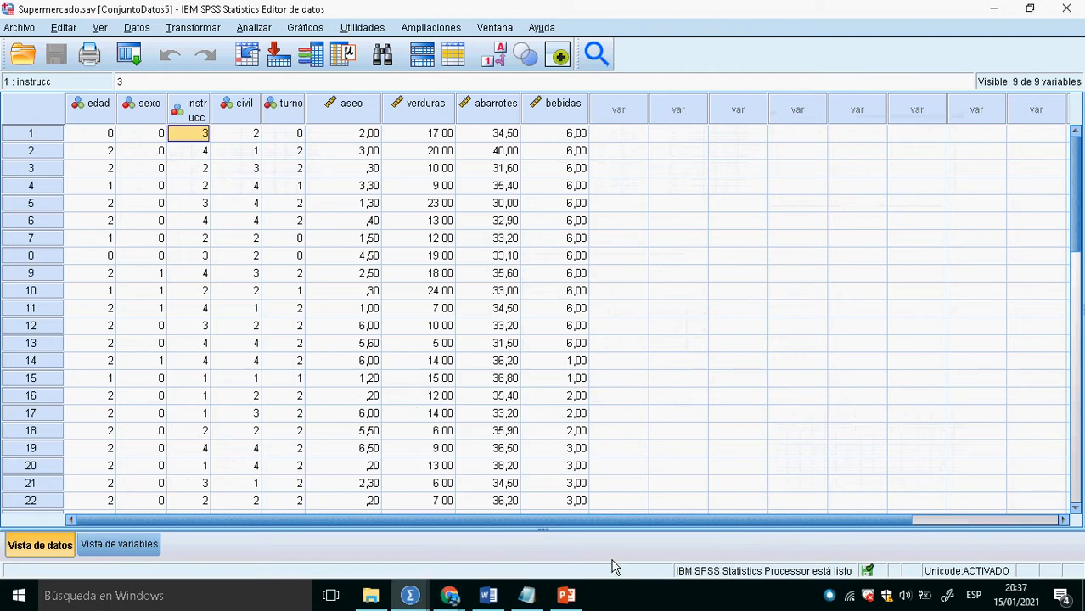
pyautogui.hotkey('alt', 'Tab')
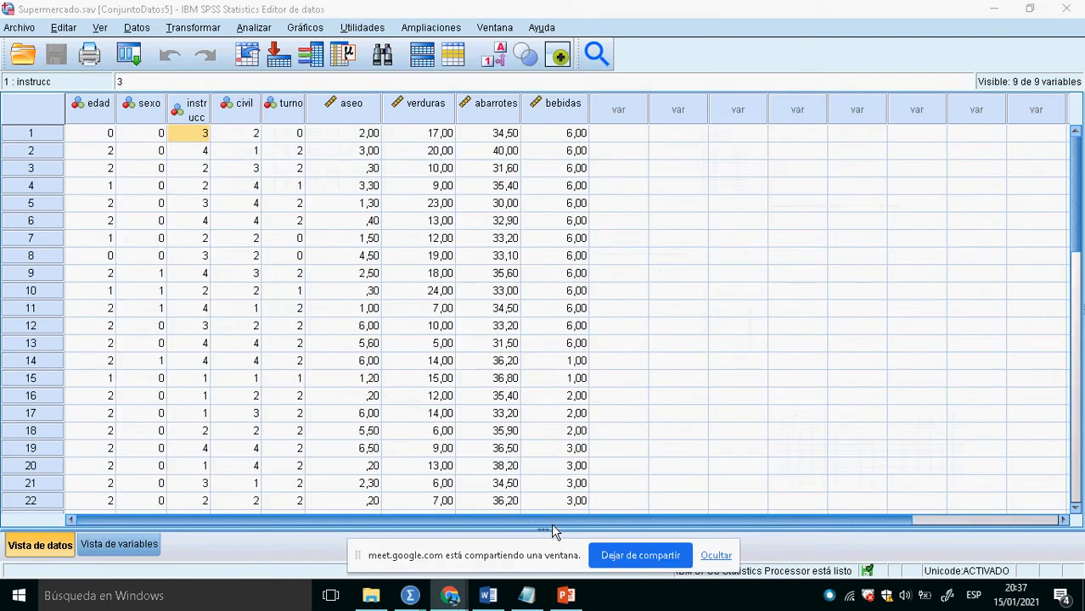
pyautogui.click(722, 563)
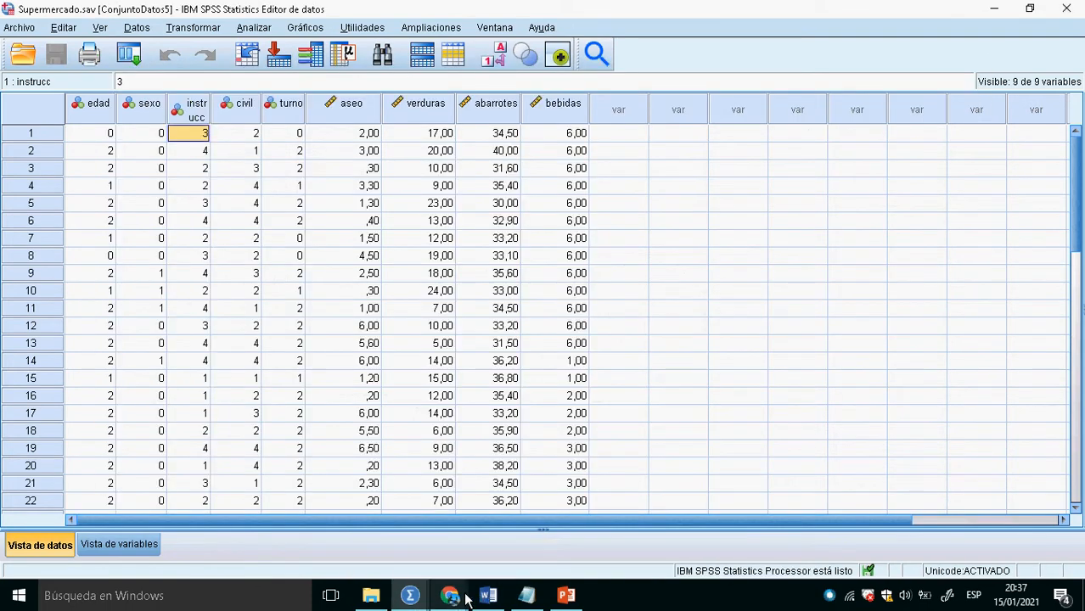
pyautogui.moveTo(450, 595)
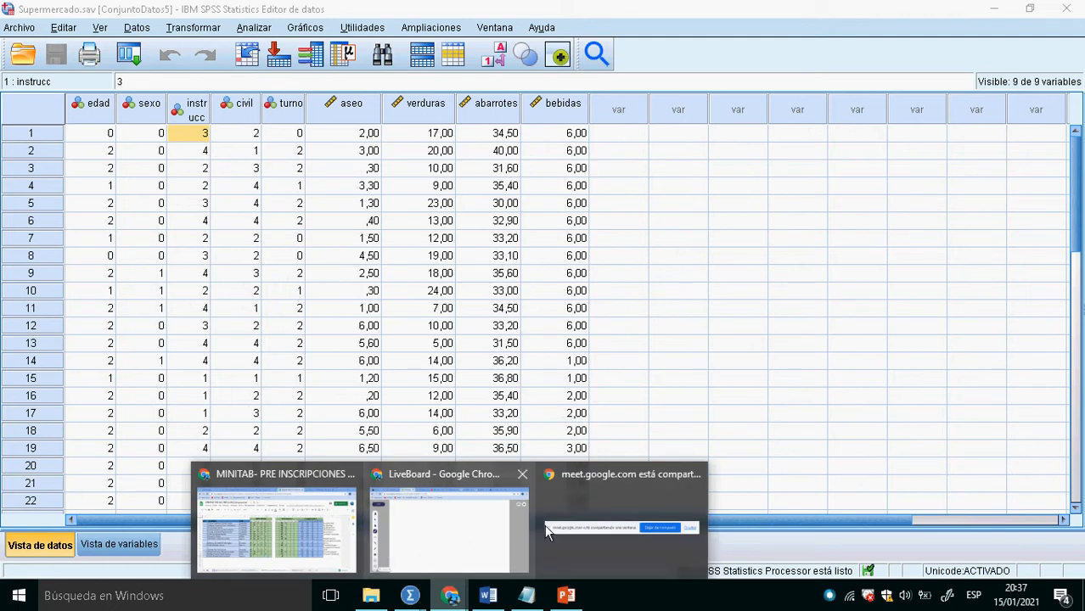
pyautogui.click(590, 519)
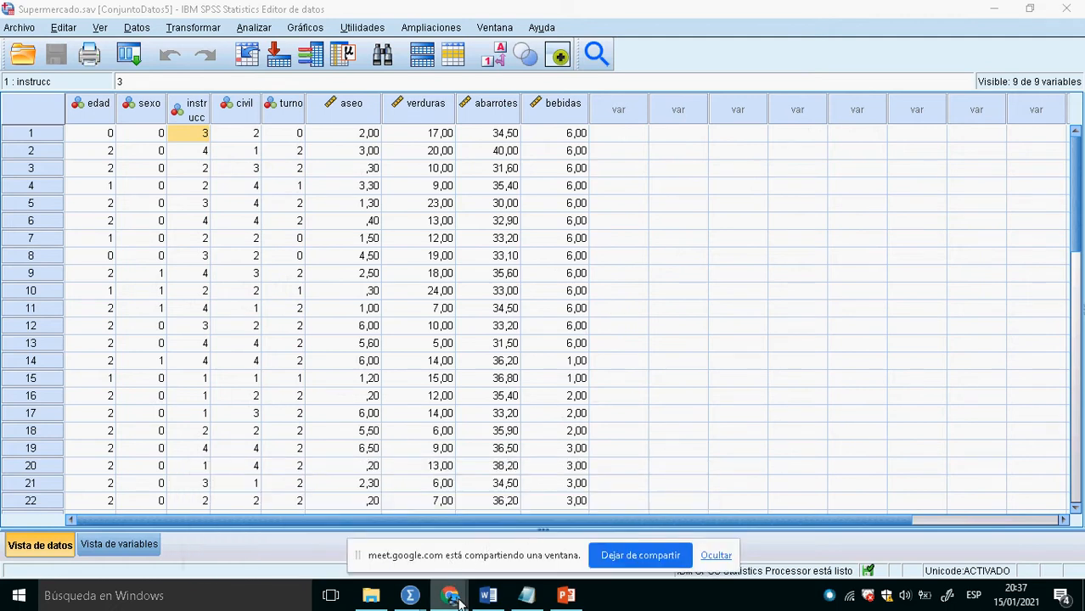
pyautogui.moveTo(458, 600)
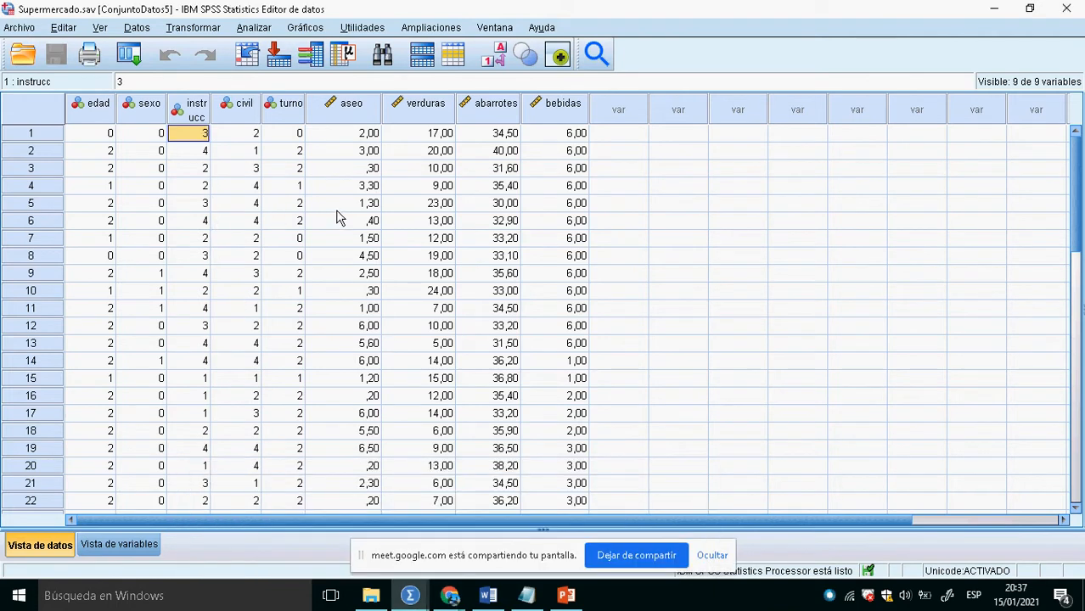
# - Set up a Descriptivos analysis with Venta de Verduras as the only variable
pyautogui.click(195, 27)
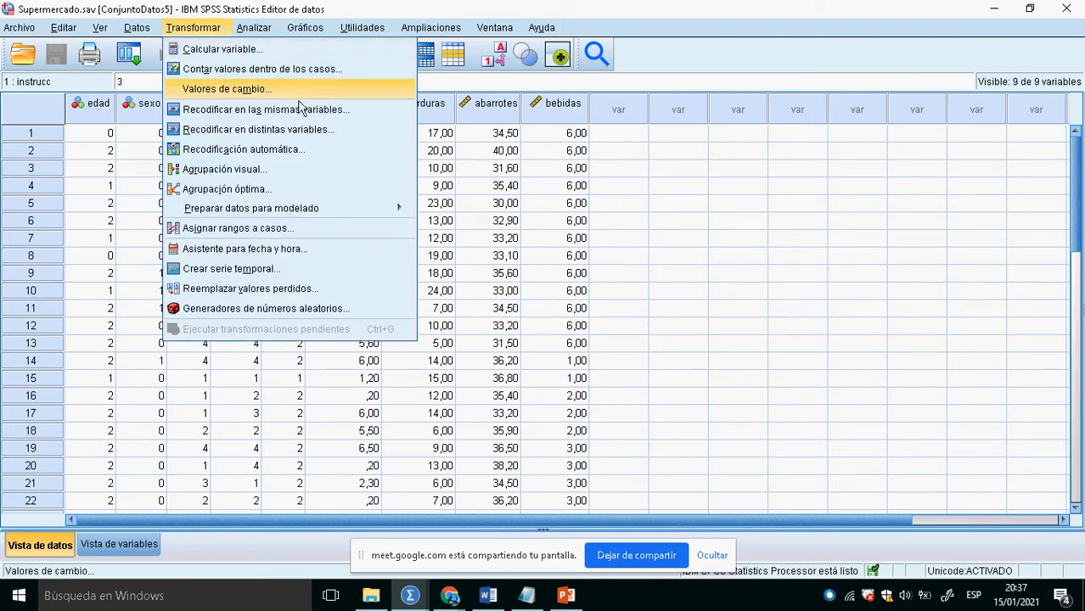
pyautogui.moveTo(257, 31)
pyautogui.moveTo(360, 92)
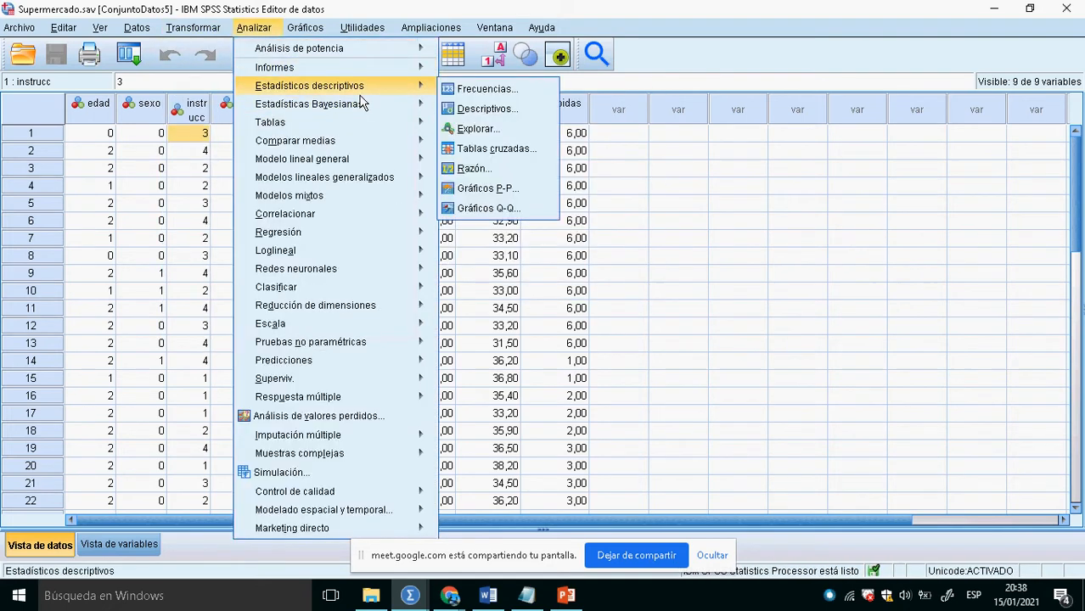
pyautogui.click(497, 121)
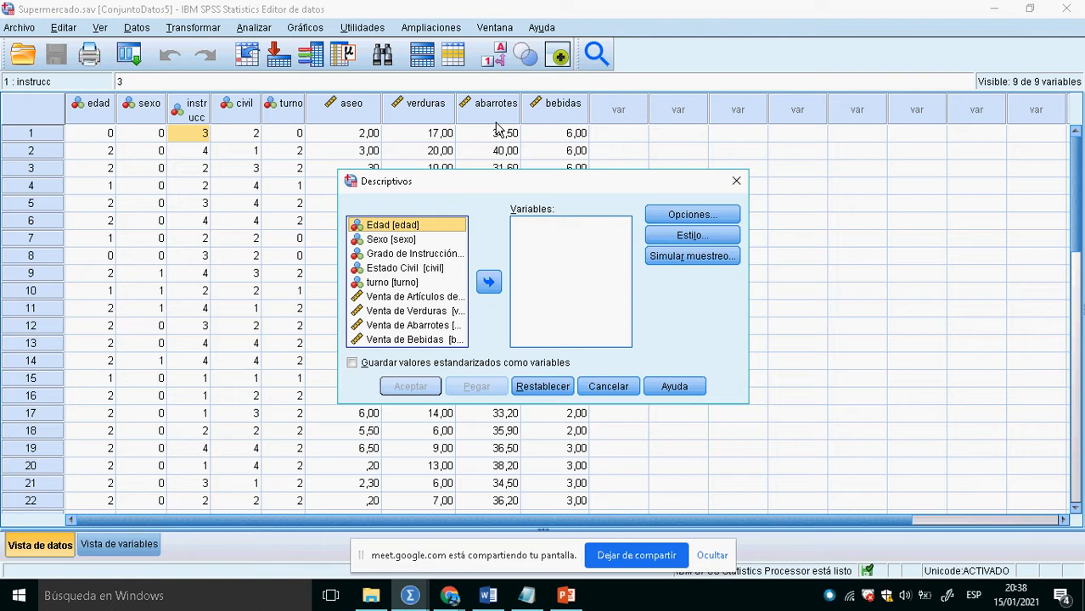
pyautogui.click(411, 316)
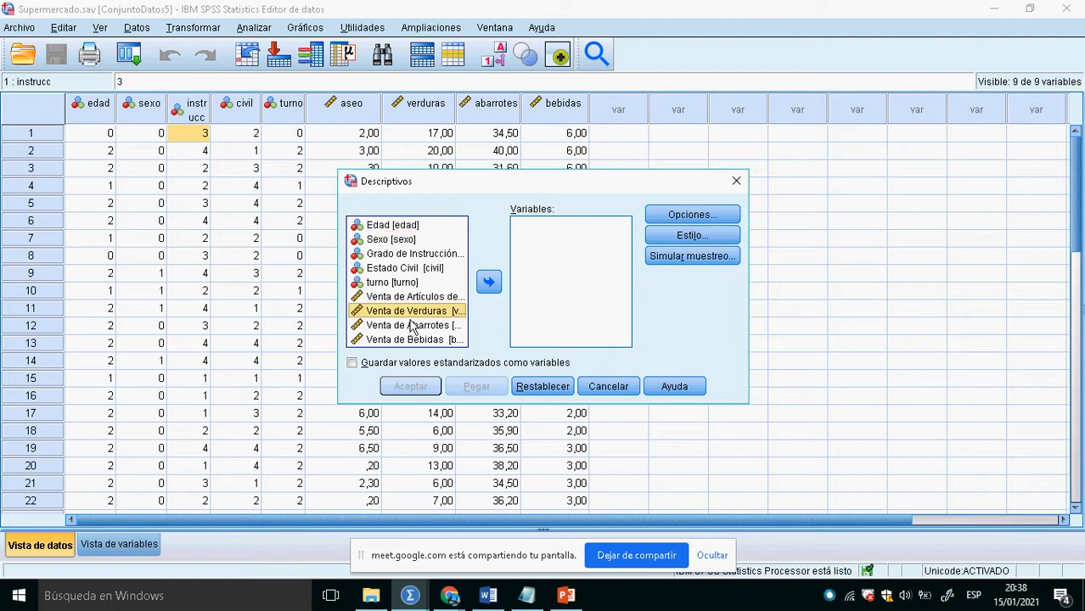
pyautogui.click(489, 282)
# - Add Suma, Varianza, Rango, Error estándar media, Curtosis and Asimetría to the default statistics and run the descriptive analysis
pyautogui.click(693, 216)
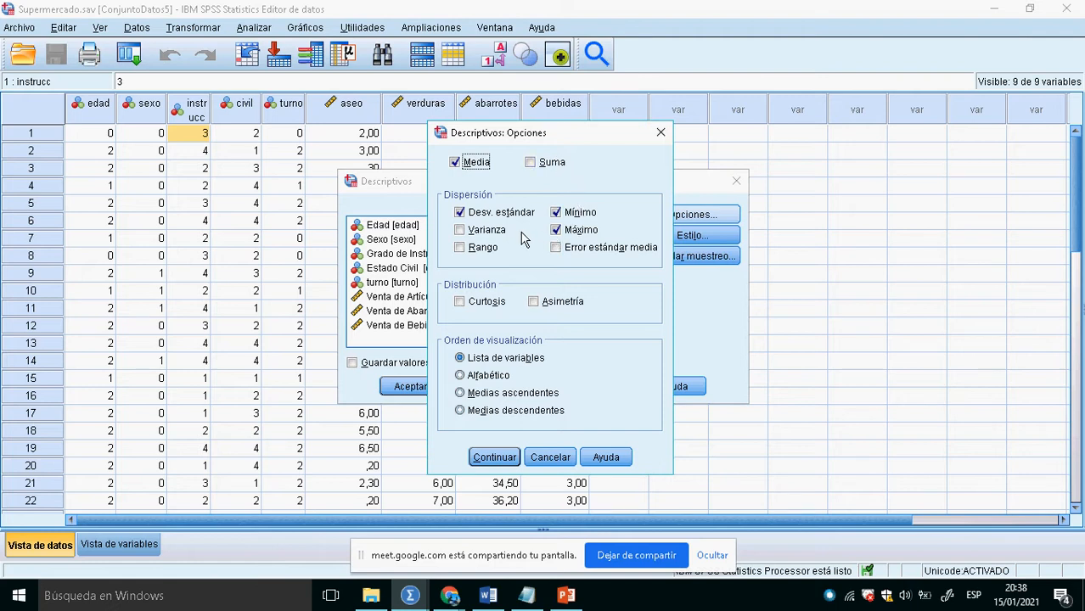
pyautogui.click(544, 164)
pyautogui.click(481, 231)
pyautogui.click(478, 253)
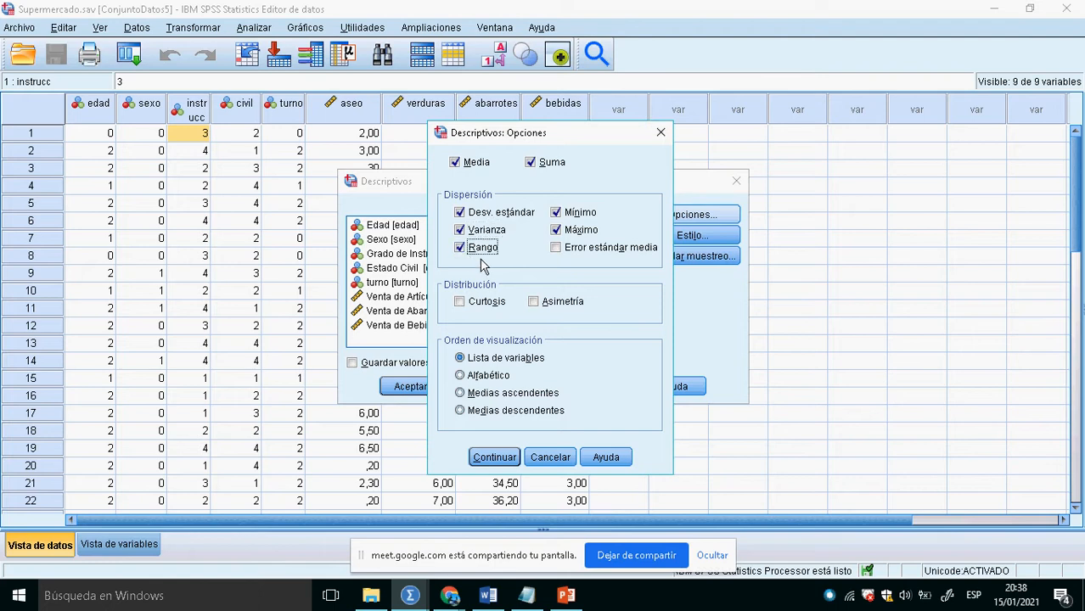
pyautogui.click(574, 251)
pyautogui.click(491, 306)
pyautogui.click(547, 304)
pyautogui.click(496, 457)
pyautogui.click(417, 389)
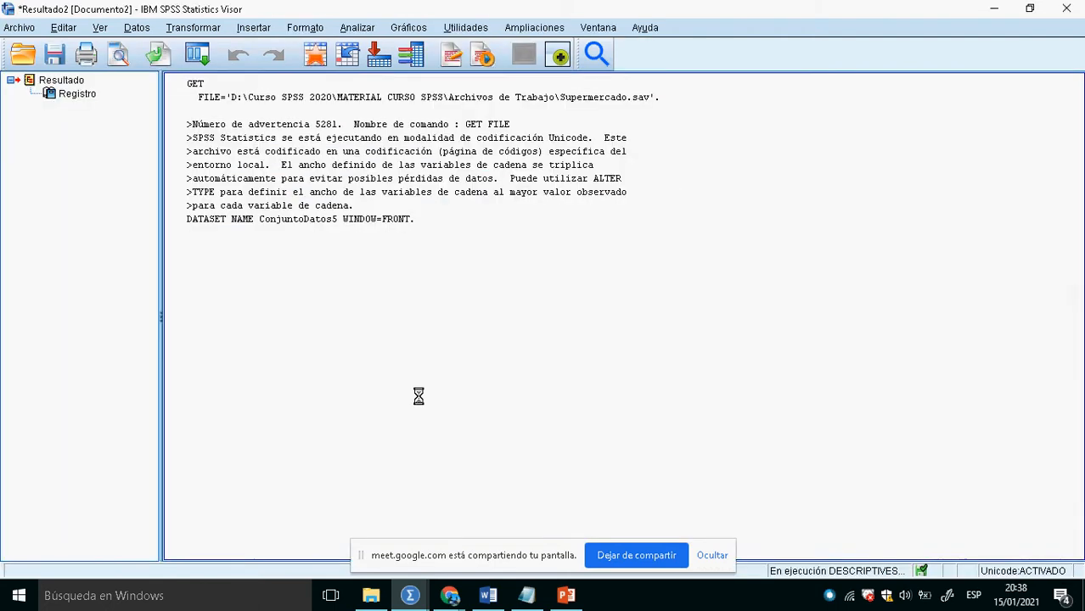
# - Review the full descriptive statistics table for Venta de Verduras in the output, and hide the screen-sharing notice
pyautogui.hscroll(2, 606, 418)
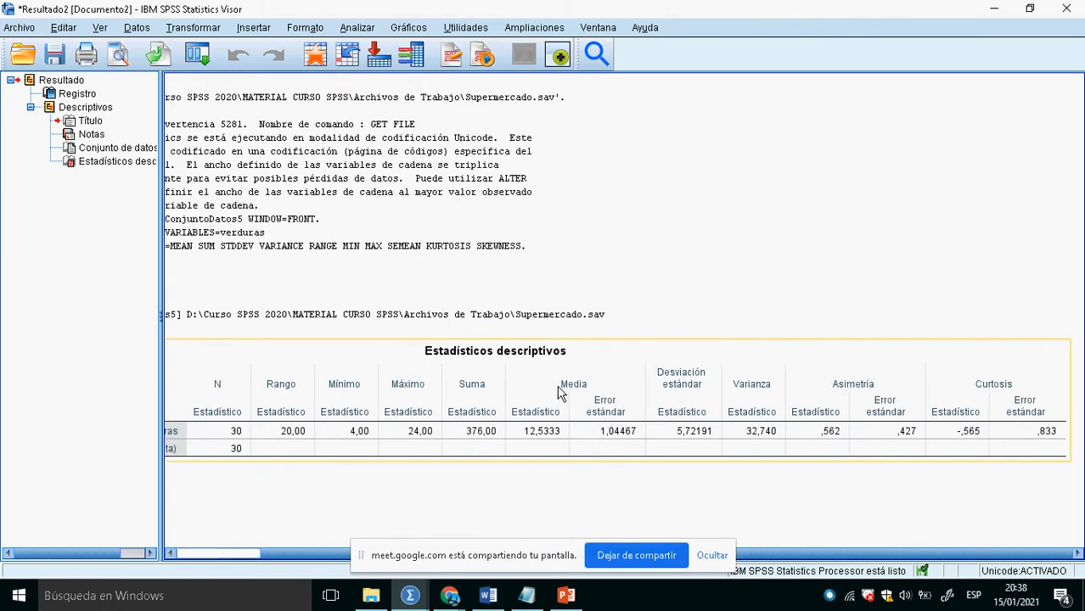
pyautogui.moveTo(338, 555); pyautogui.dragTo(241, 558)
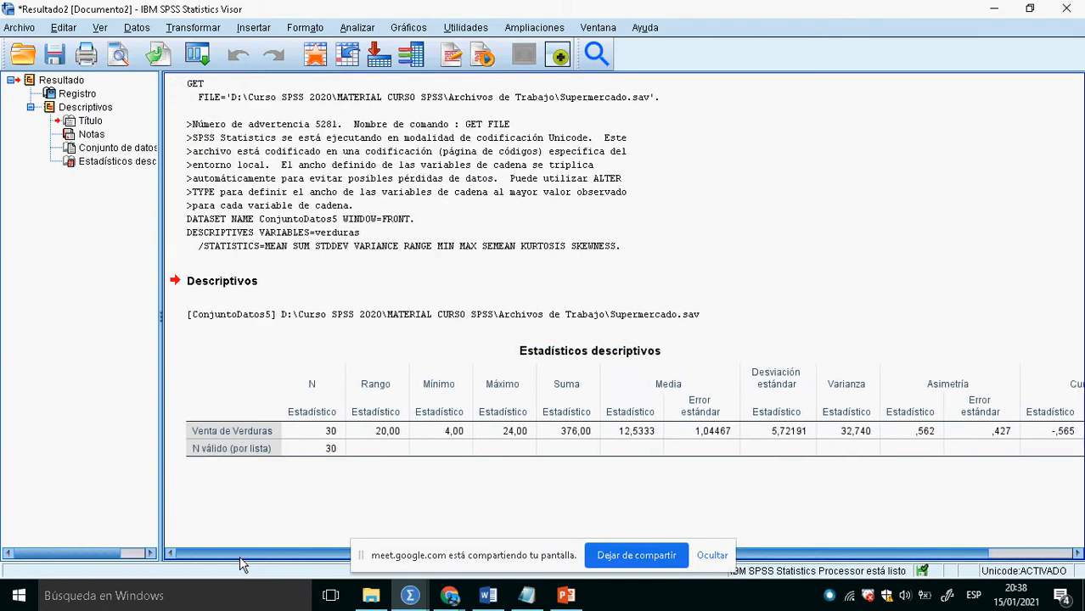
pyautogui.click(712, 555)
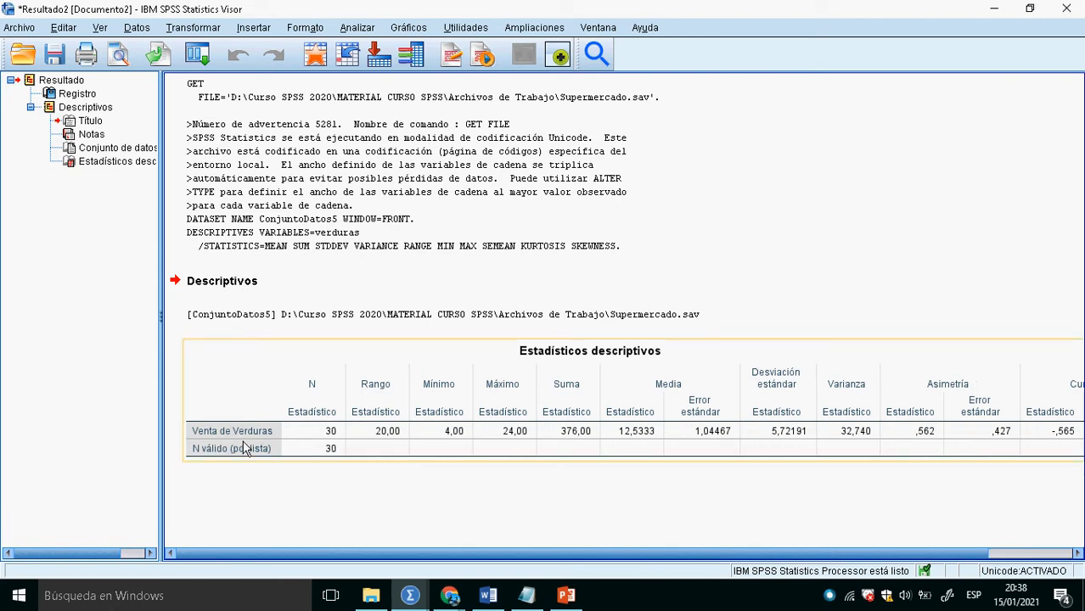
# - Return to the Supermercado.sav data and set up a Frecuencias analysis with Venta de Verduras as the only variable
pyautogui.click(323, 56)
pyautogui.click(254, 27)
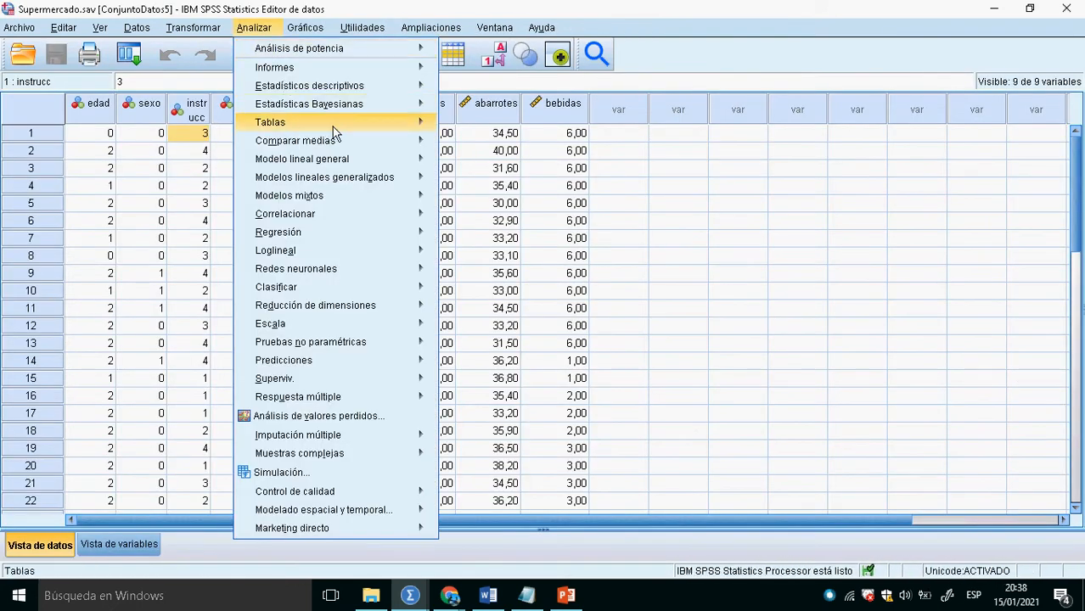
pyautogui.click(506, 89)
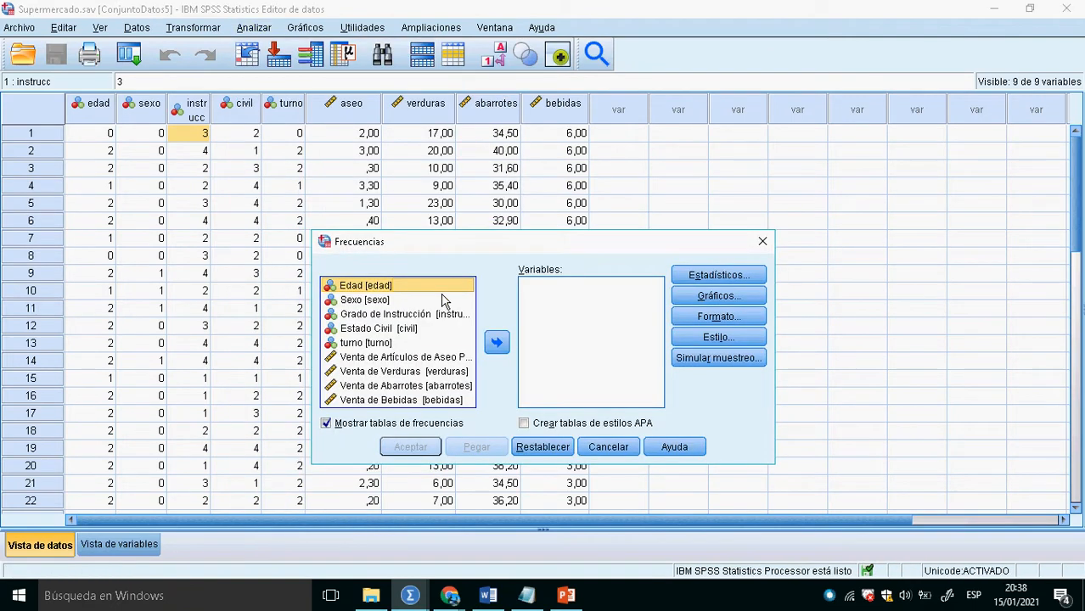
pyautogui.click(429, 372)
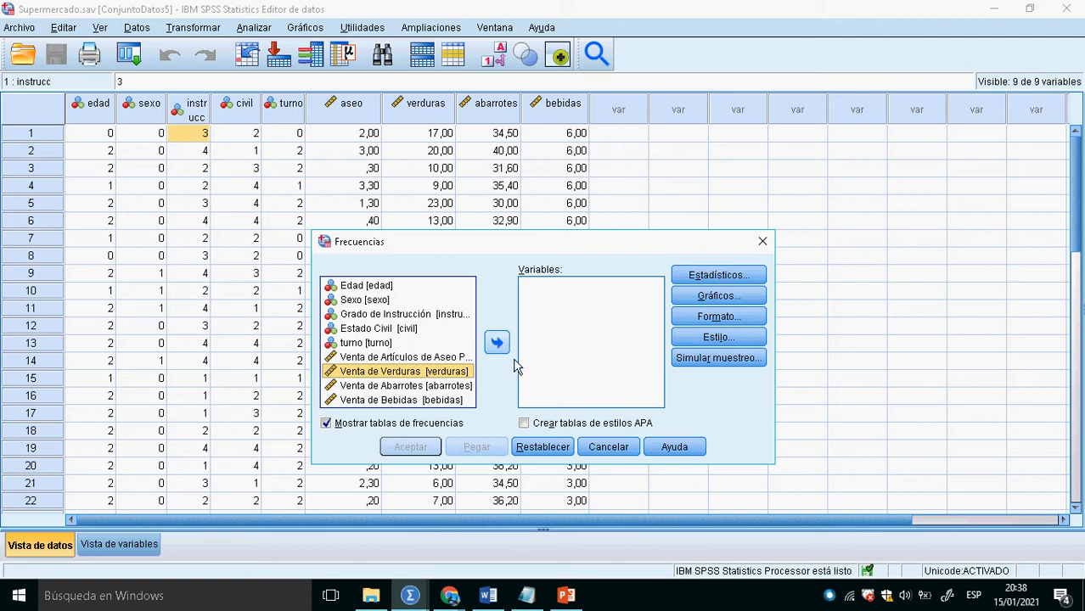
pyautogui.click(498, 343)
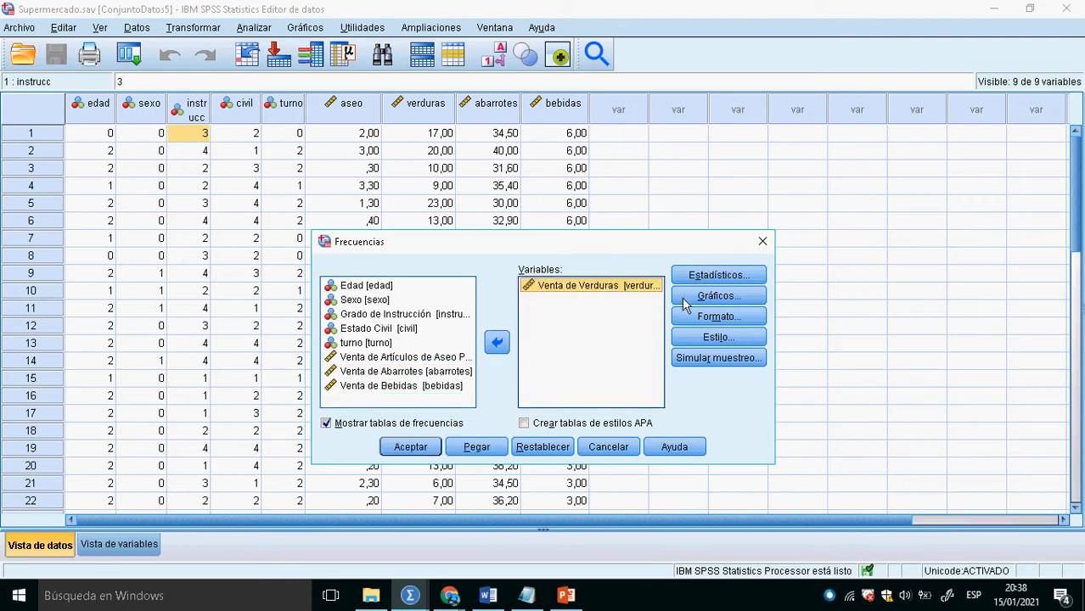
# - Request Cuartiles, Media and Mediana among the statistics of the Frecuencias analysis
pyautogui.click(735, 278)
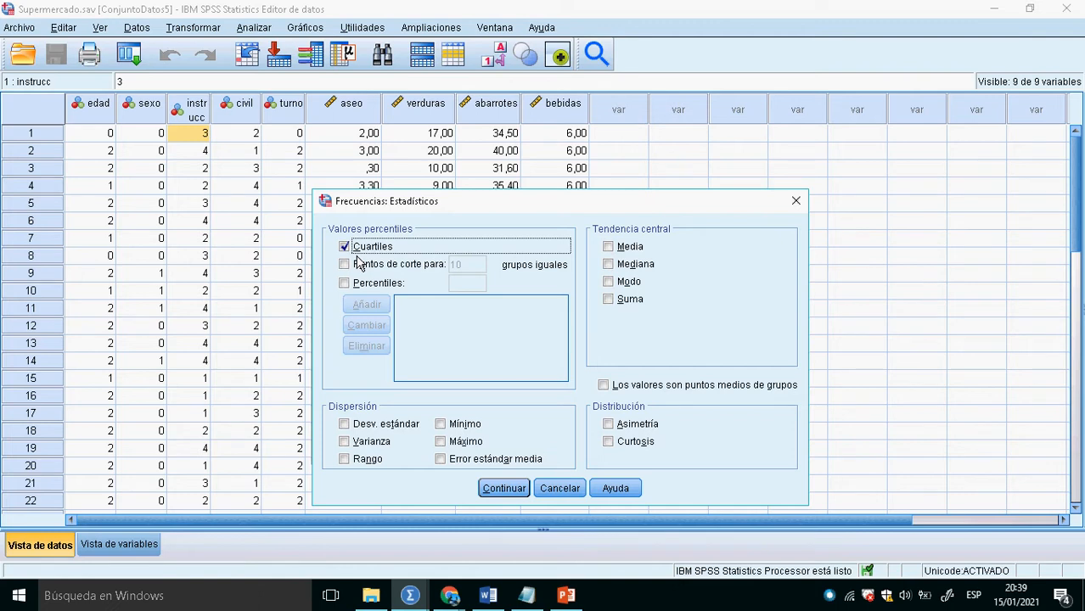
pyautogui.click(618, 259)
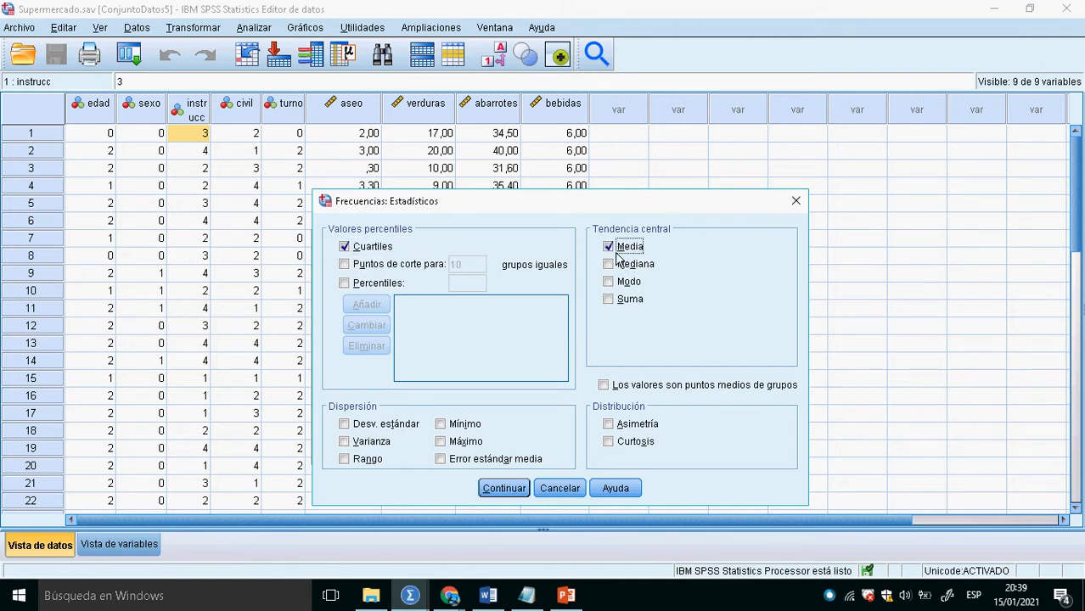
pyautogui.click(620, 265)
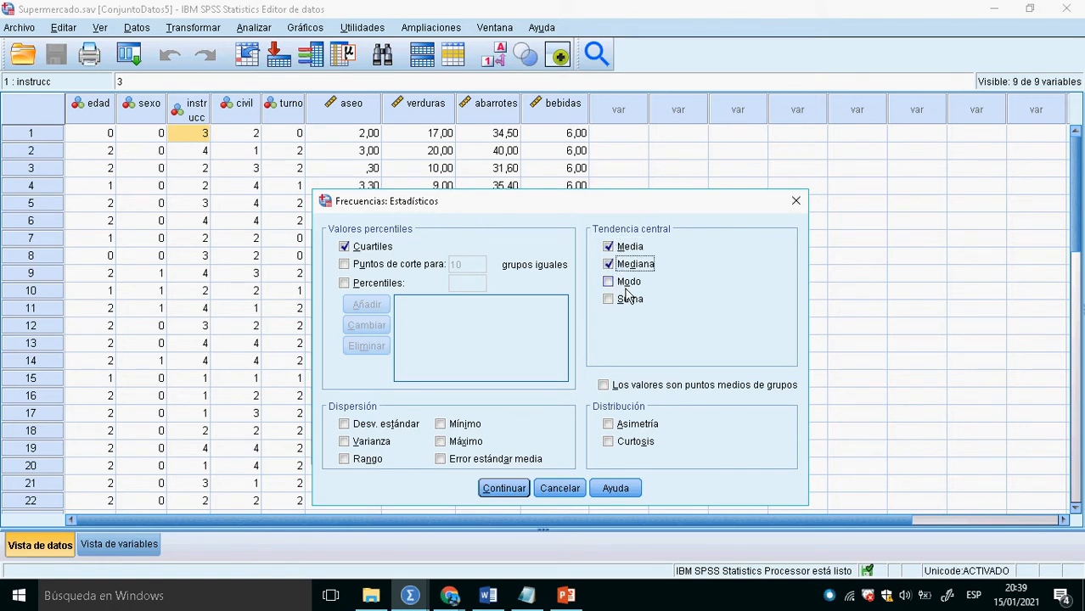
pyautogui.click(617, 287)
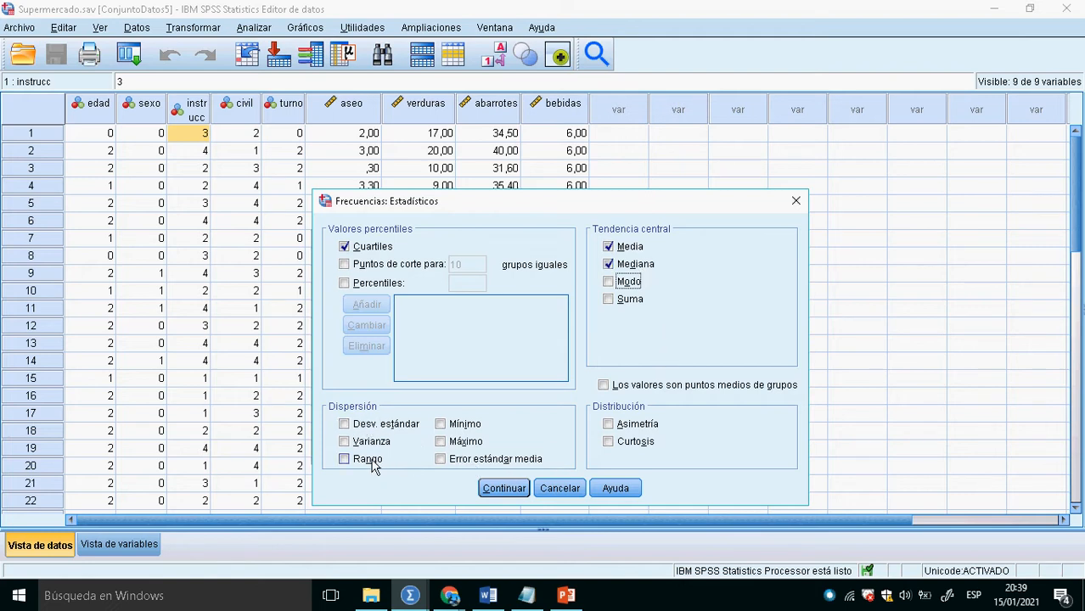
# - Add Desv. estándar, Máximo, Mínimo, Asimetría and Curtosis to the requested statistics and accept the selection
pyautogui.click(365, 429)
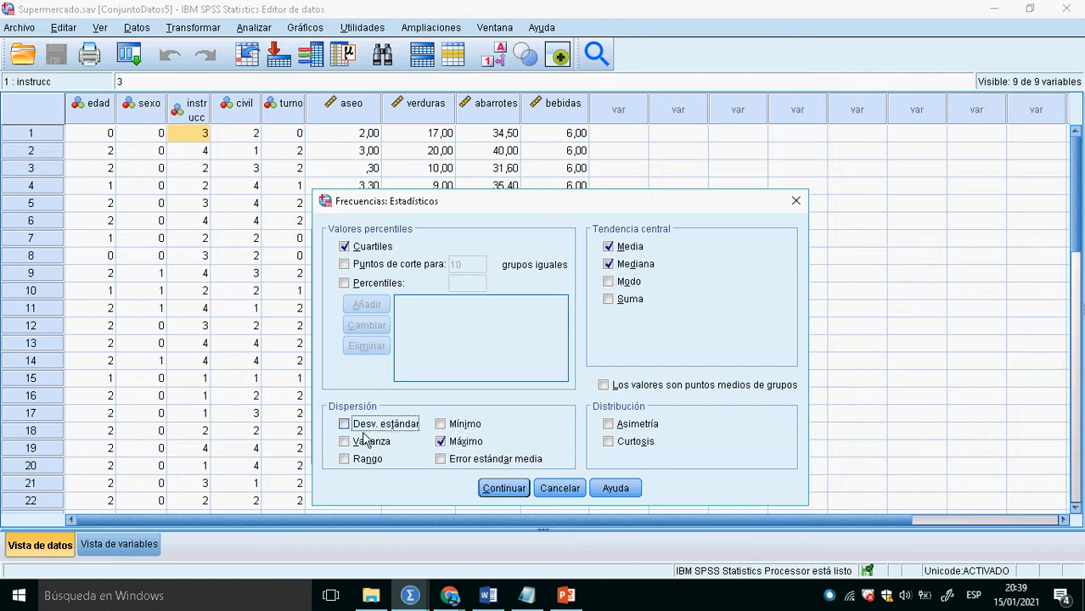
pyautogui.click(441, 442)
pyautogui.click(440, 423)
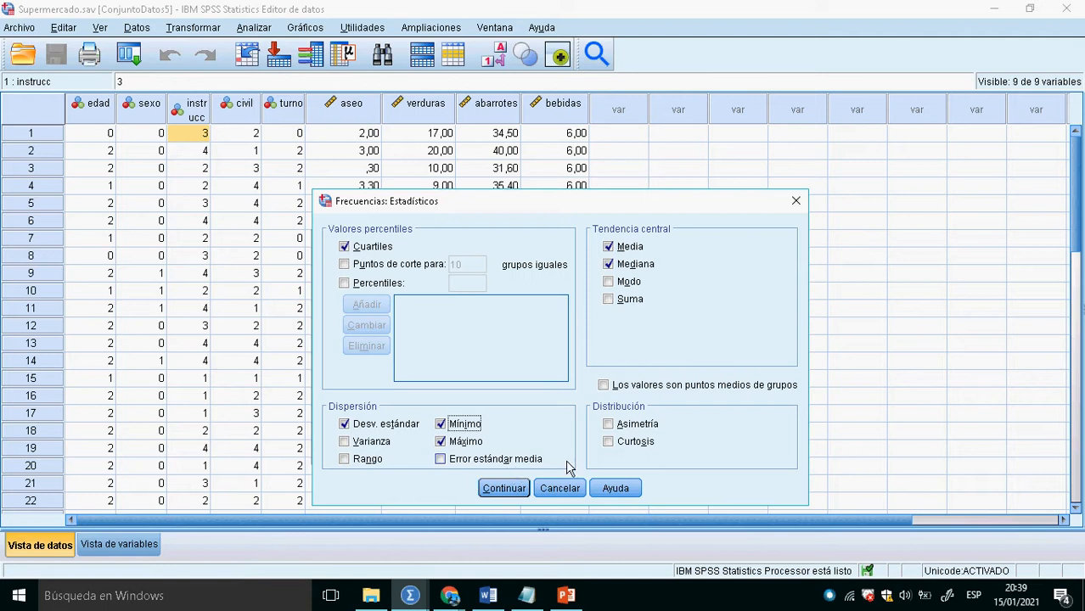
pyautogui.click(622, 424)
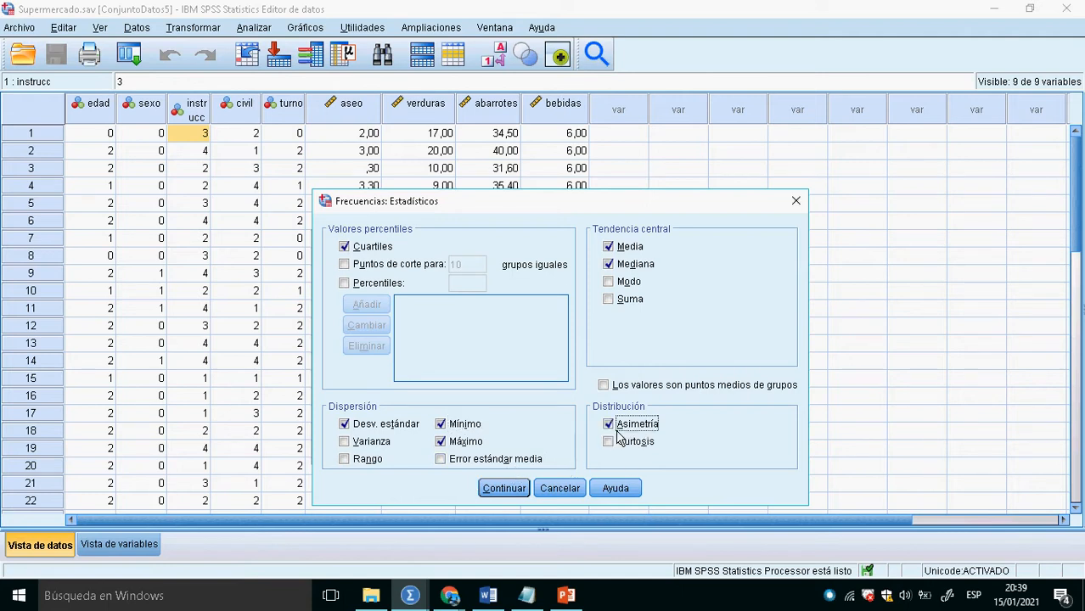
pyautogui.click(621, 443)
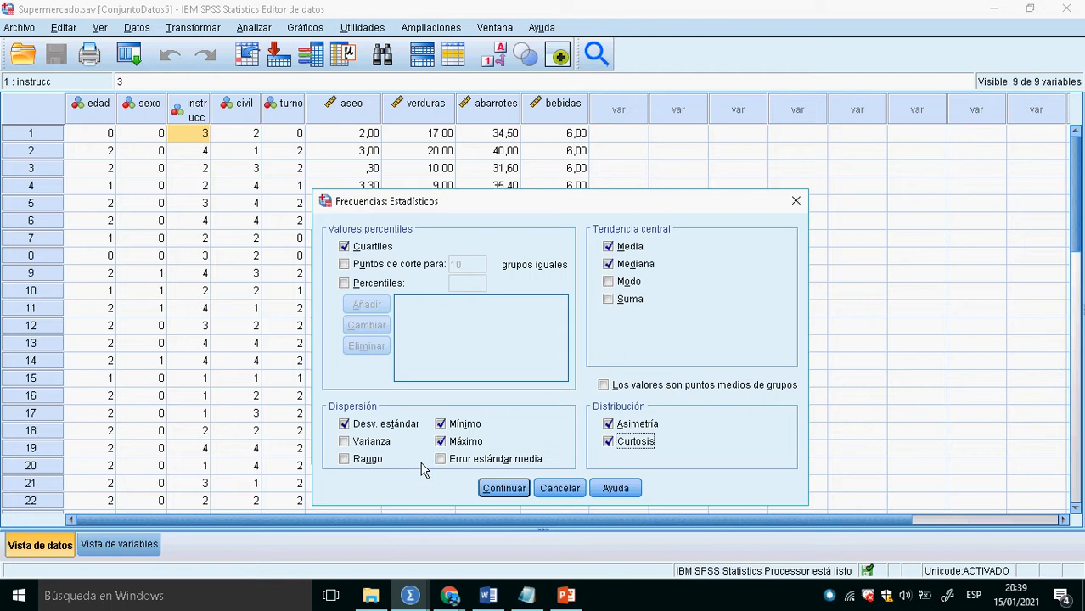
pyautogui.click(503, 489)
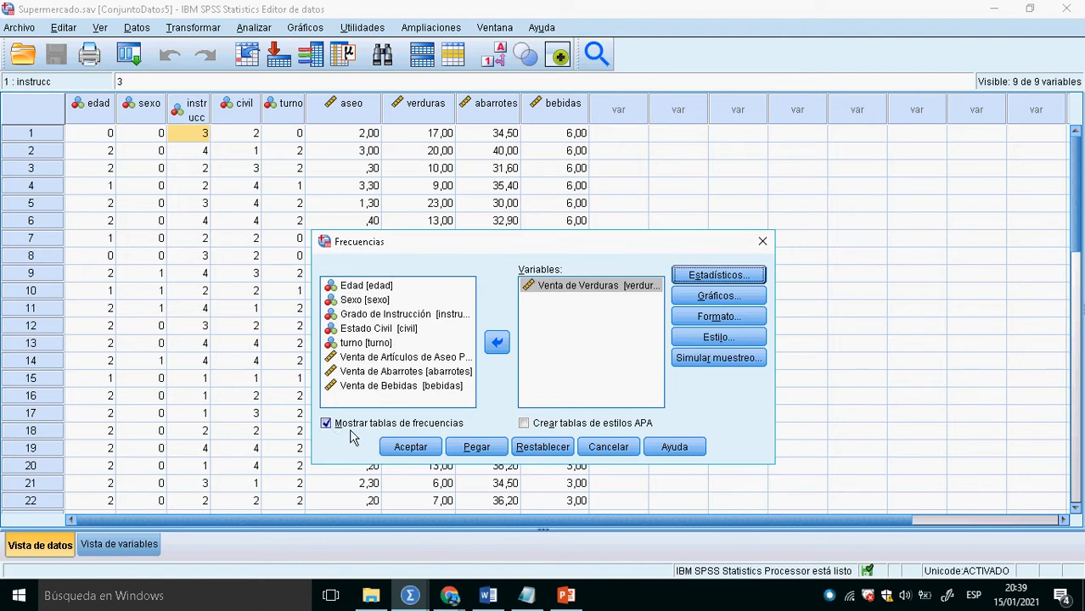
# - Recheck the chosen statistics, run the analysis without frequency tables, and select the resulting Estadísticos table
pyautogui.click(701, 277)
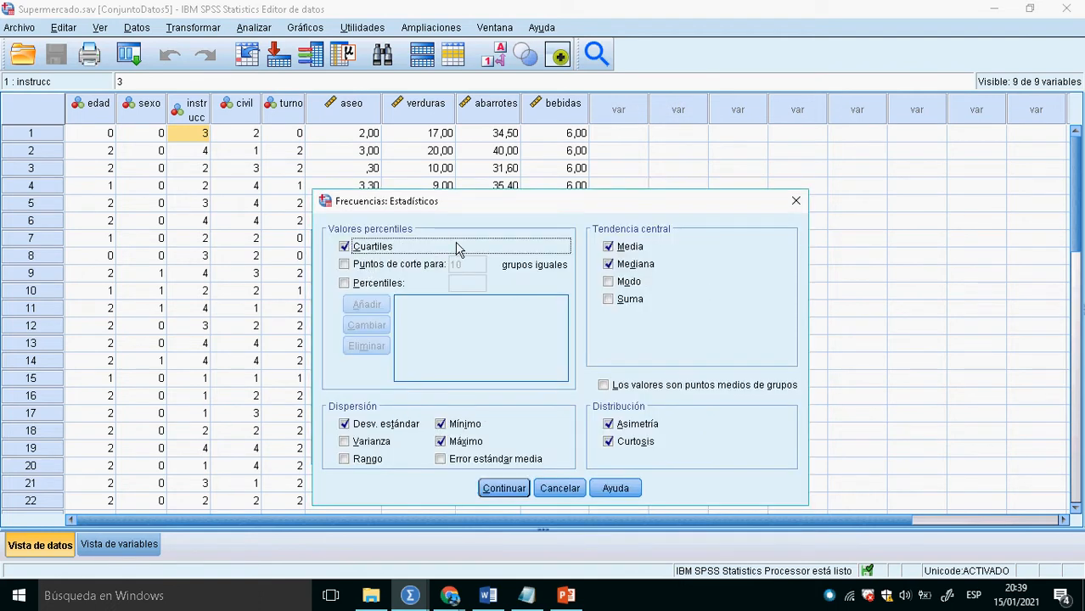
pyautogui.click(501, 489)
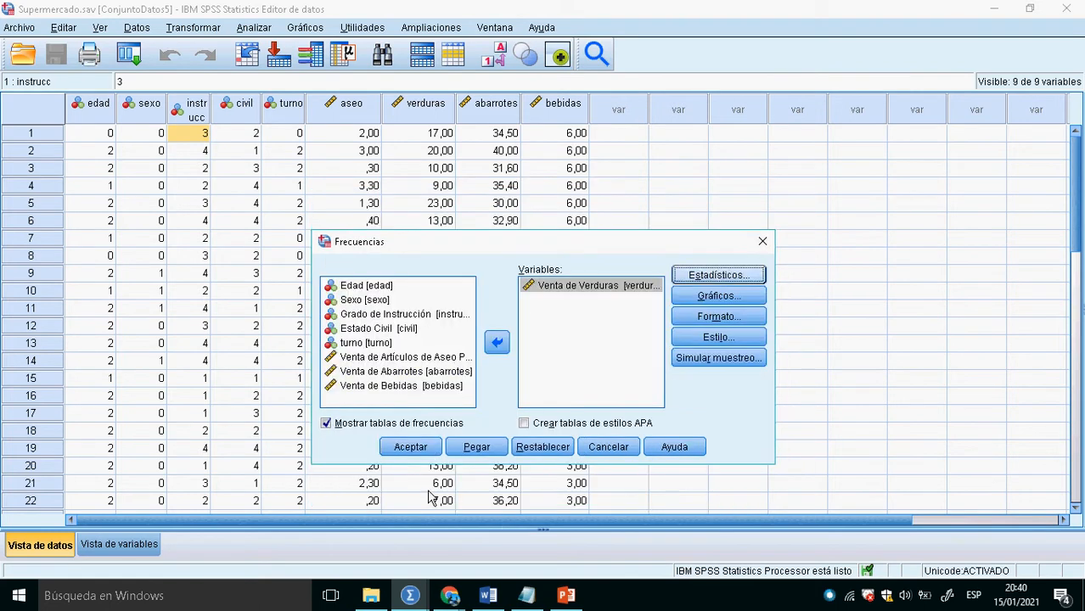
pyautogui.click(346, 426)
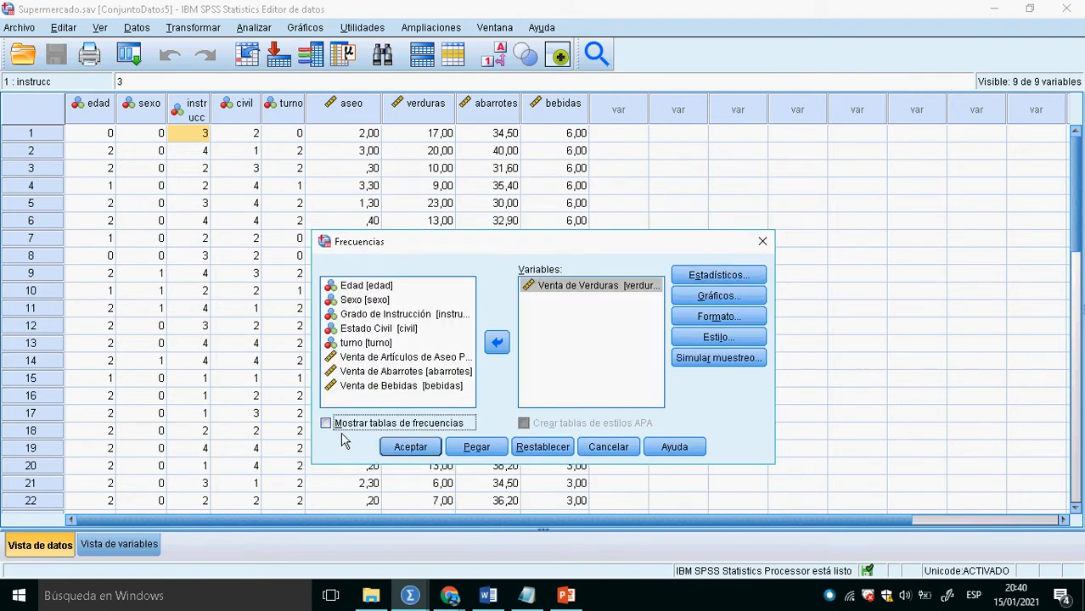
pyautogui.click(408, 445)
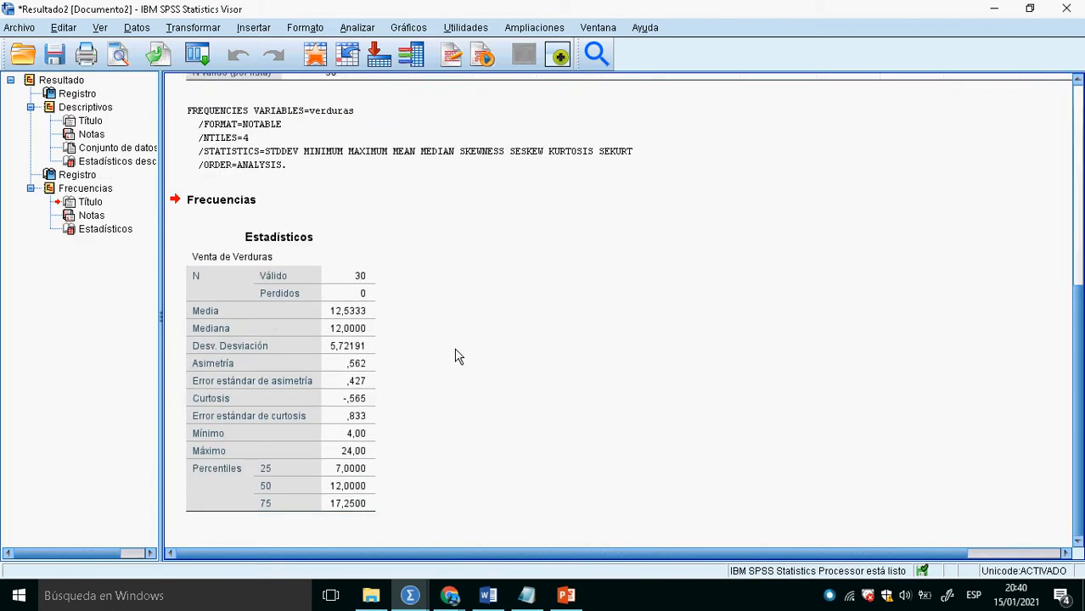
pyautogui.click(256, 382)
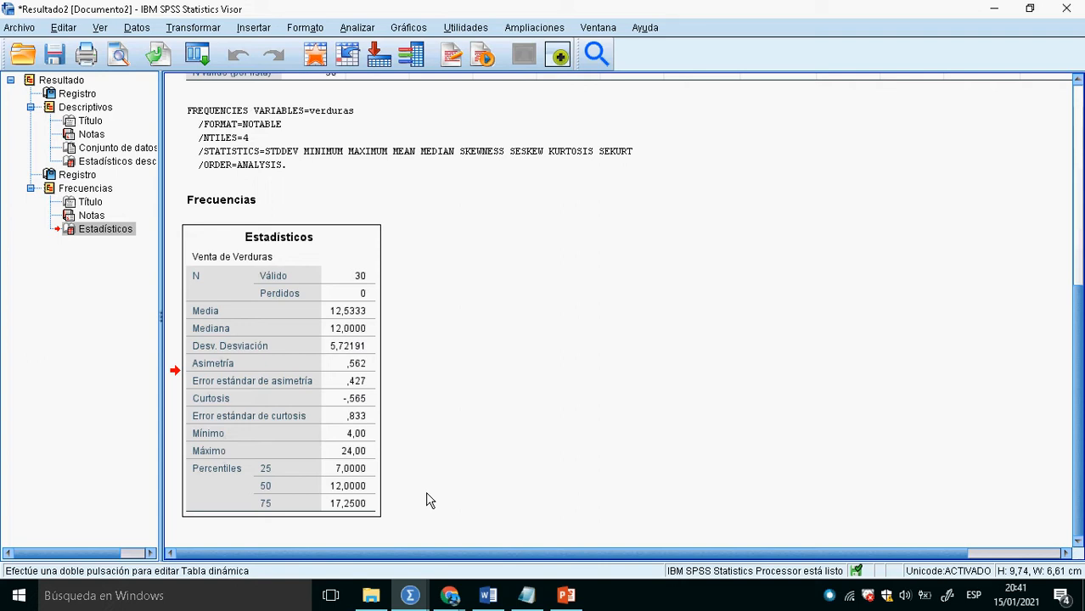
# - Switch to the LiveBoard whiteboard in Chrome and draw a horizontal line with three division marks labelled Q1, Q2 and Q3
pyautogui.hotkey('alt', 'Tab')
pyautogui.hotkey('alt', 'Tab')
pyautogui.hotkey('alt', 'Tab')
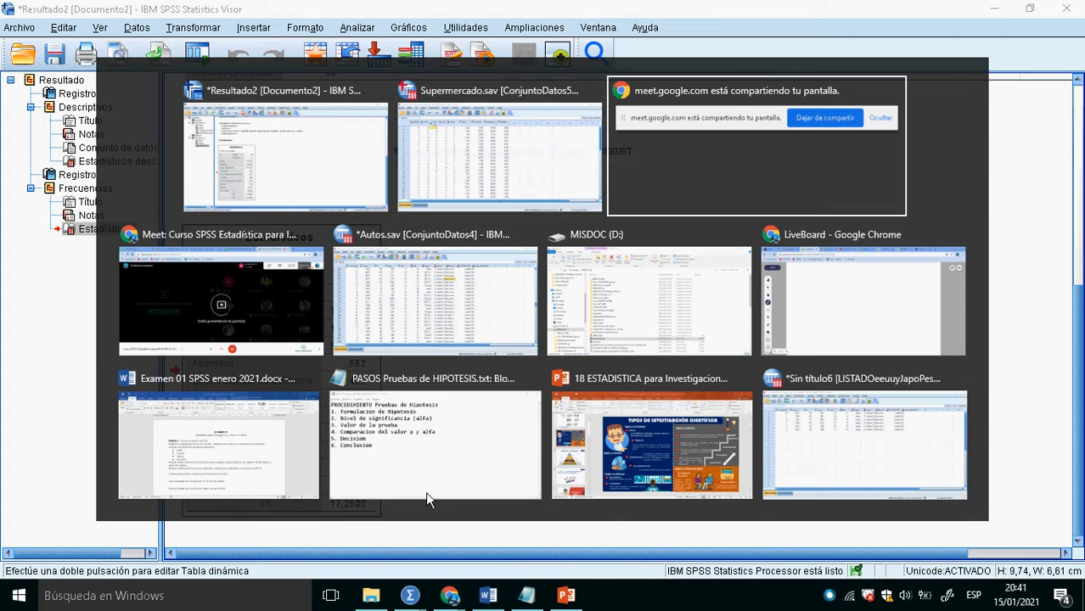
pyautogui.hotkey('alt', 'Tab')
pyautogui.hotkey('alt', 'Tab')
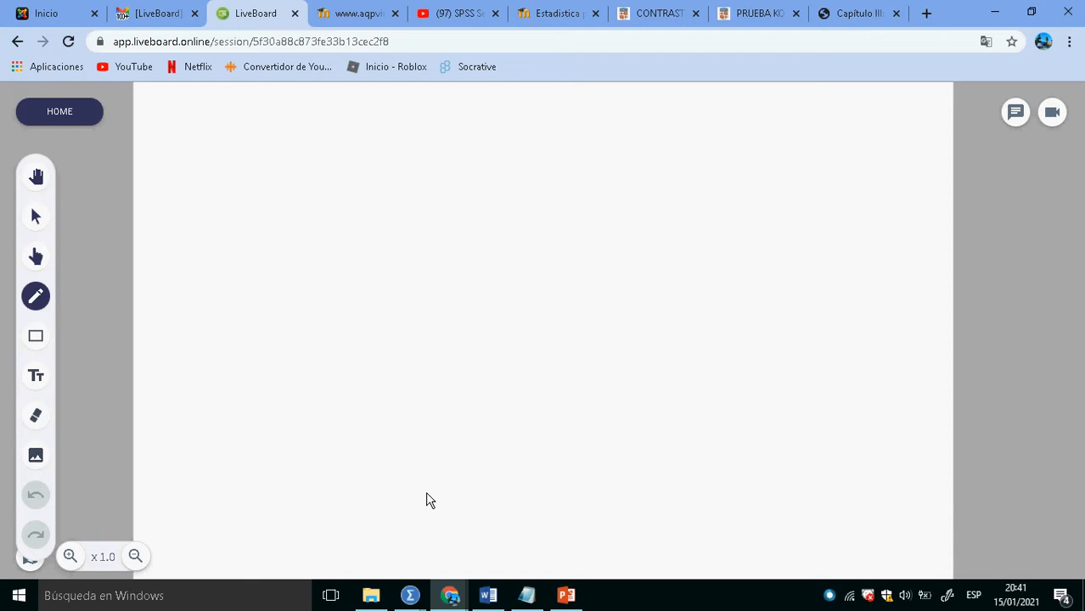
pyautogui.moveTo(271, 202); pyautogui.dragTo(711, 185)
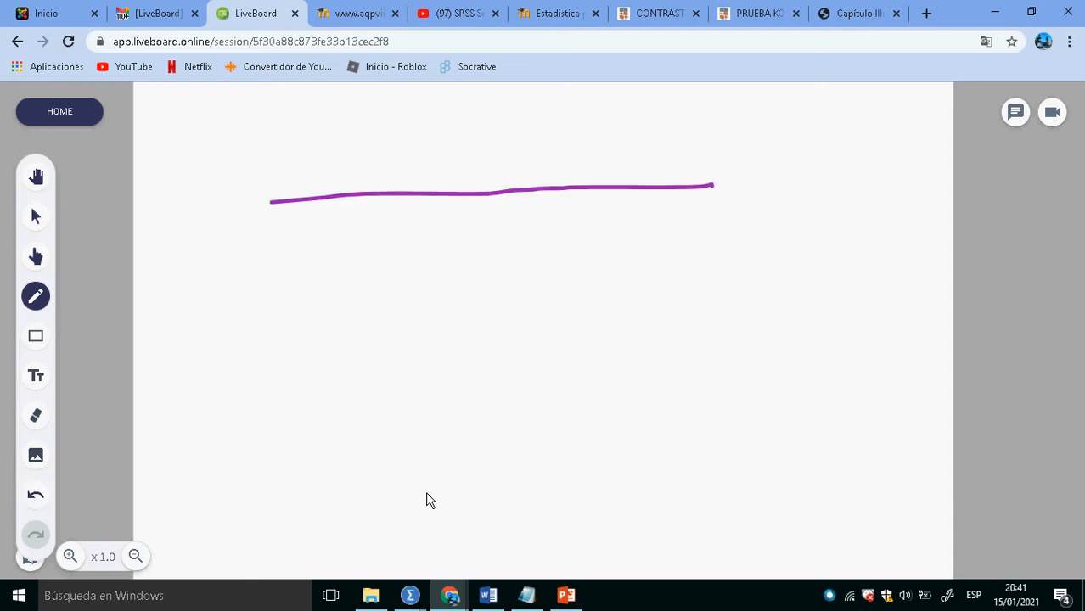
pyautogui.moveTo(371, 157)
pyautogui.mouseDown()
pyautogui.moveTo(391, 282)
pyautogui.moveTo(408, 286)
pyautogui.mouseUp()
pyautogui.moveTo(508, 160)
pyautogui.mouseDown()
pyautogui.moveTo(513, 286)
pyautogui.moveTo(541, 286)
pyautogui.mouseUp()
pyautogui.moveTo(633, 149)
pyautogui.mouseDown()
pyautogui.moveTo(639, 283)
pyautogui.moveTo(649, 294)
pyautogui.mouseUp()
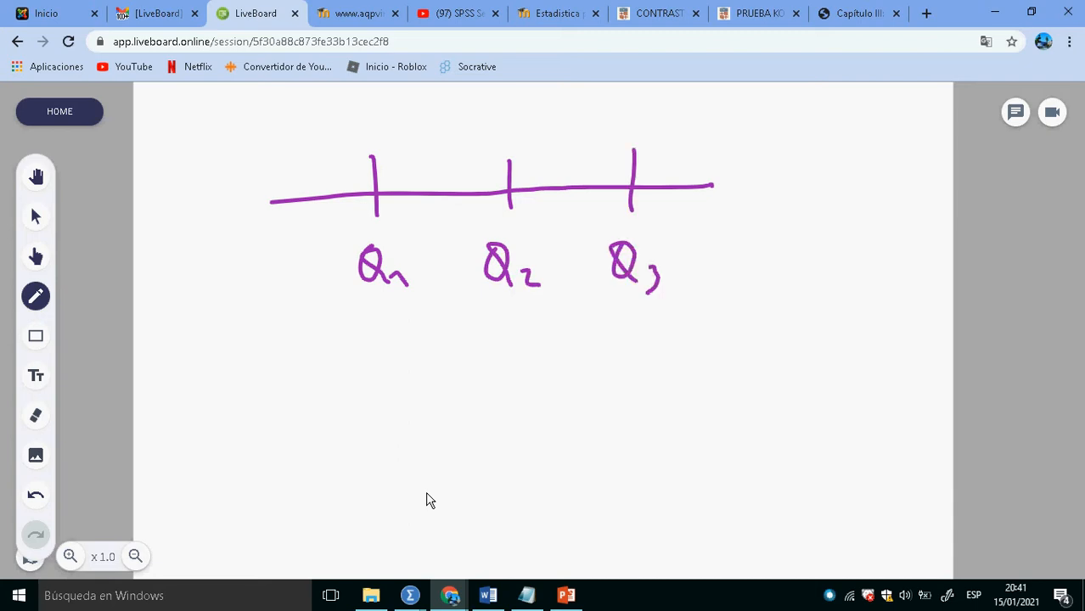
# - Write 25% above each of the four segments of the quartile line
pyautogui.moveTo(272, 150); pyautogui.dragTo(295, 172)
pyautogui.moveTo(302, 139)
pyautogui.mouseDown()
pyautogui.moveTo(323, 134)
pyautogui.moveTo(335, 145)
pyautogui.moveTo(331, 176)
pyautogui.moveTo(347, 174)
pyautogui.mouseUp()
pyautogui.moveTo(404, 142)
pyautogui.mouseDown()
pyautogui.moveTo(428, 166)
pyautogui.moveTo(456, 131)
pyautogui.mouseUp()
pyautogui.moveTo(465, 135); pyautogui.dragTo(467, 166)
pyautogui.moveTo(479, 160); pyautogui.dragTo(483, 164)
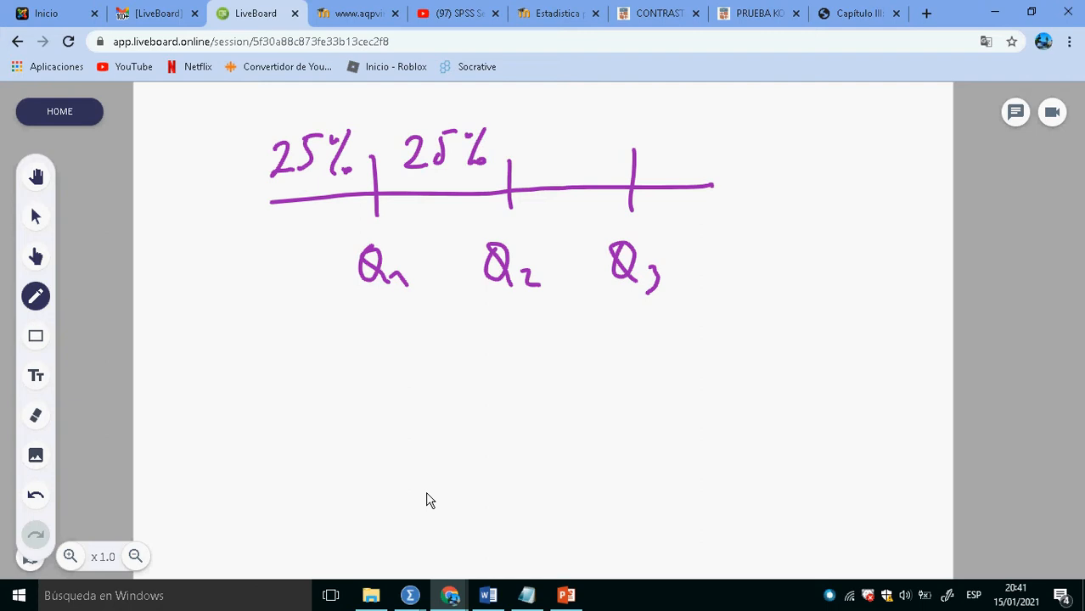
pyautogui.moveTo(541, 138)
pyautogui.mouseDown()
pyautogui.moveTo(560, 164)
pyautogui.moveTo(608, 134)
pyautogui.moveTo(601, 167)
pyautogui.mouseUp()
pyautogui.moveTo(615, 161)
pyautogui.mouseDown()
pyautogui.moveTo(687, 165)
pyautogui.moveTo(719, 128)
pyautogui.moveTo(734, 127)
pyautogui.mouseUp()
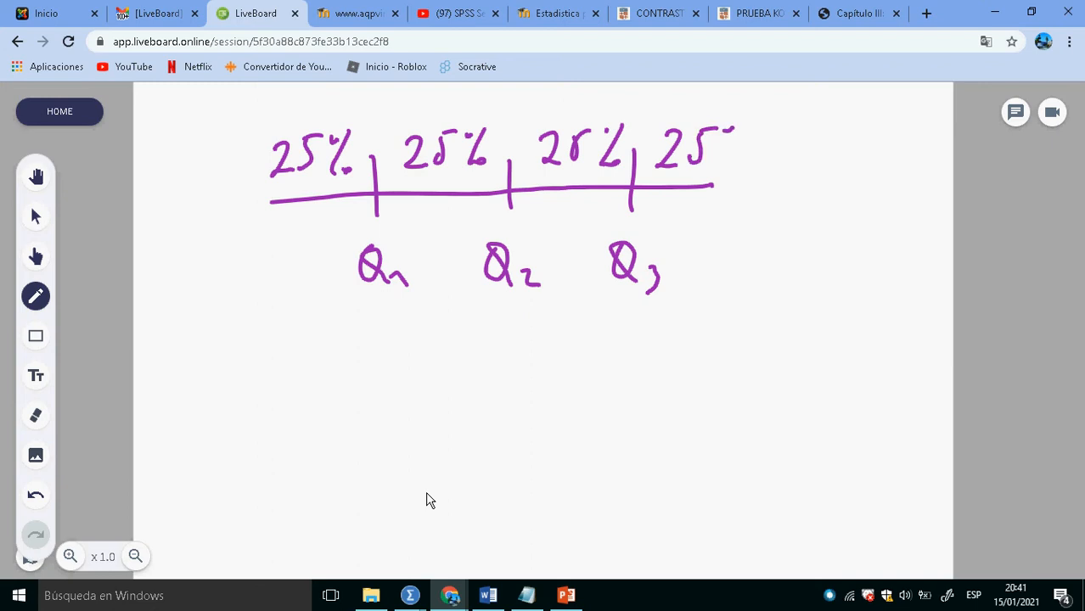
# - Switch back to the SPSS output and read the 25, 50 and 75 percentiles of Venta de Verduras
pyautogui.hotkey('alt', 'Tab')
pyautogui.hotkey('alt', 'Tab')
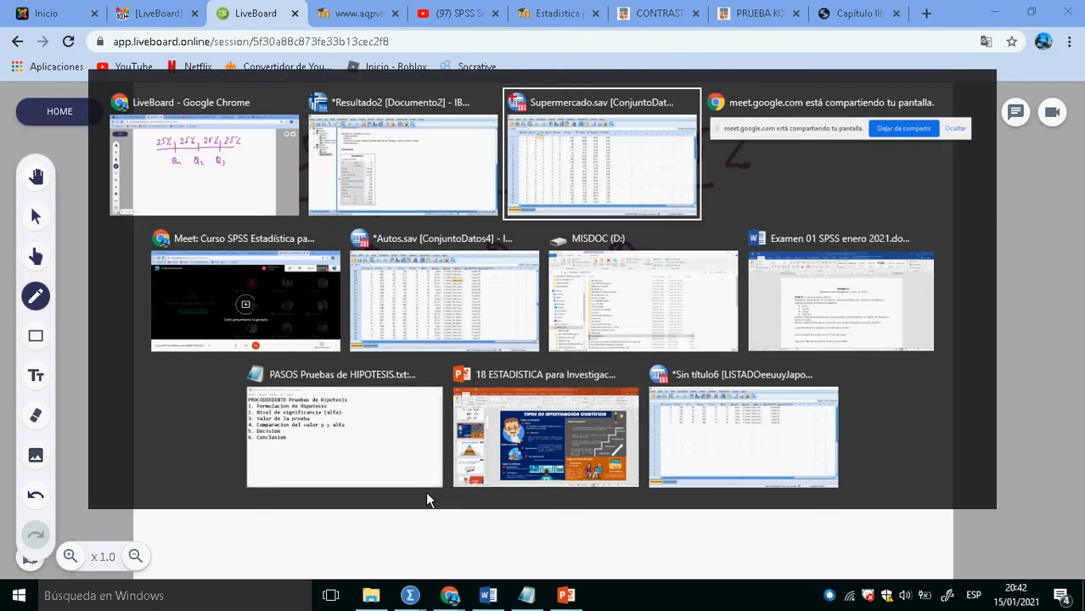
pyautogui.hotkey('alt', 'Tab')
pyautogui.hotkey('alt', 'Tab')
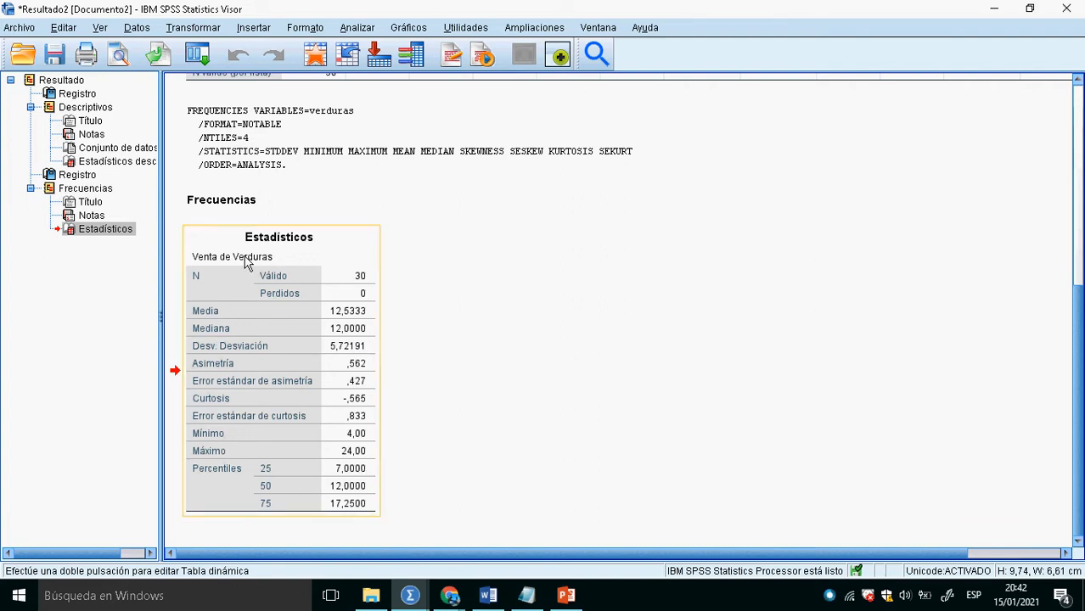
# - In LiveBoard, write 7, 12 and 17.25 under Q1, Q2 and Q3, circle 7 and 17.25, and extend the Q1 and Q3 marks upward
pyautogui.hotkey('alt', 'Tab')
pyautogui.hotkey('alt', 'Tab')
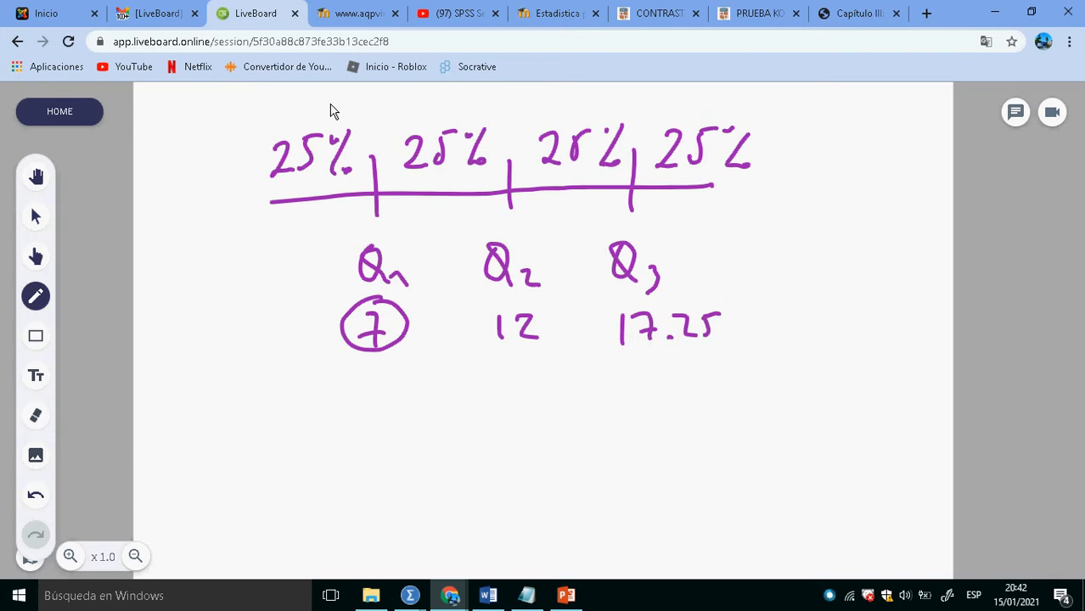
pyautogui.moveTo(374, 99); pyautogui.dragTo(373, 156)
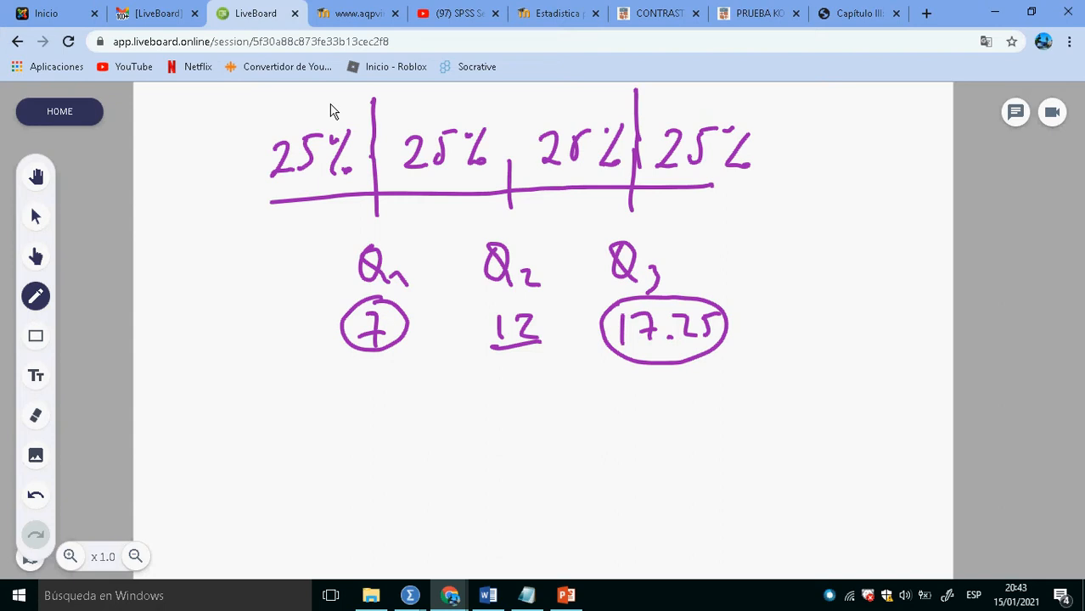
# - Switch back to SPSS and reopen the Frecuencias analysis of Venta de Verduras from the Supermercado.sav data
pyautogui.hotkey('alt', 'Tab')
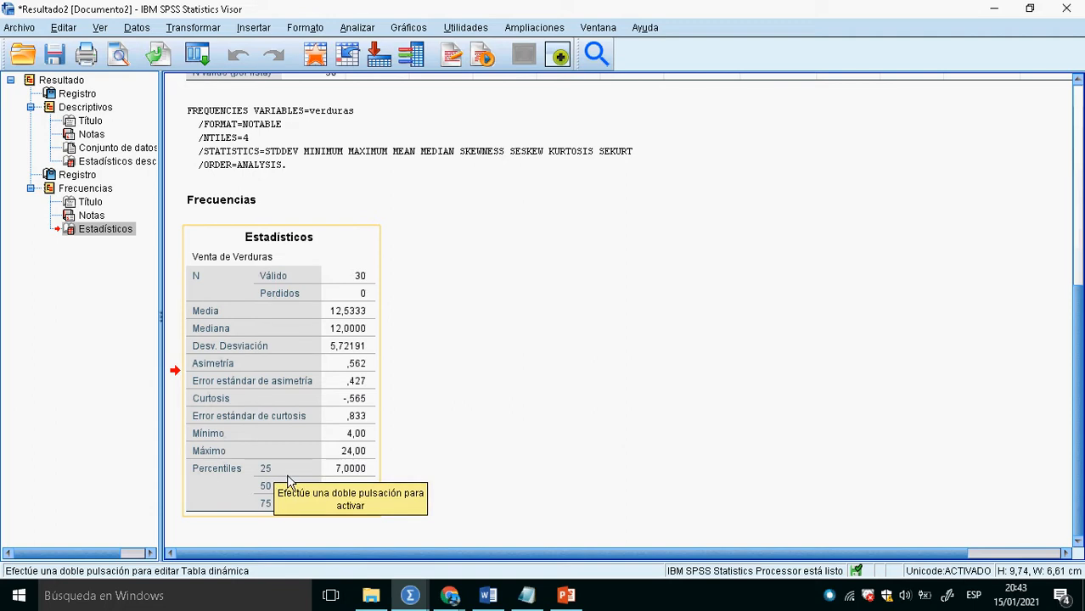
pyautogui.click(332, 67)
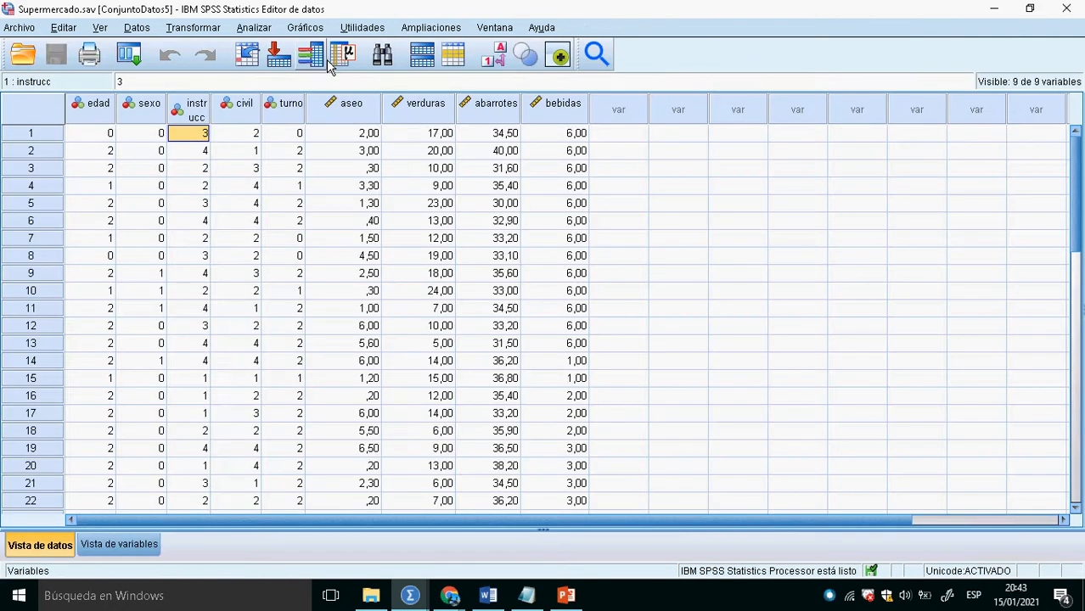
pyautogui.click(263, 30)
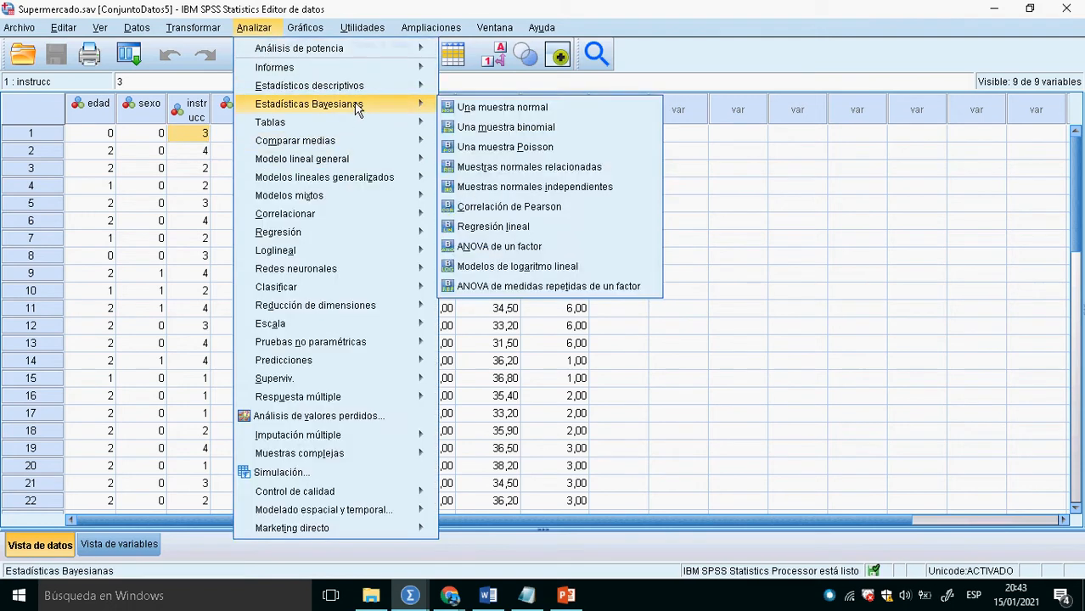
pyautogui.click(367, 86)
pyautogui.click(262, 29)
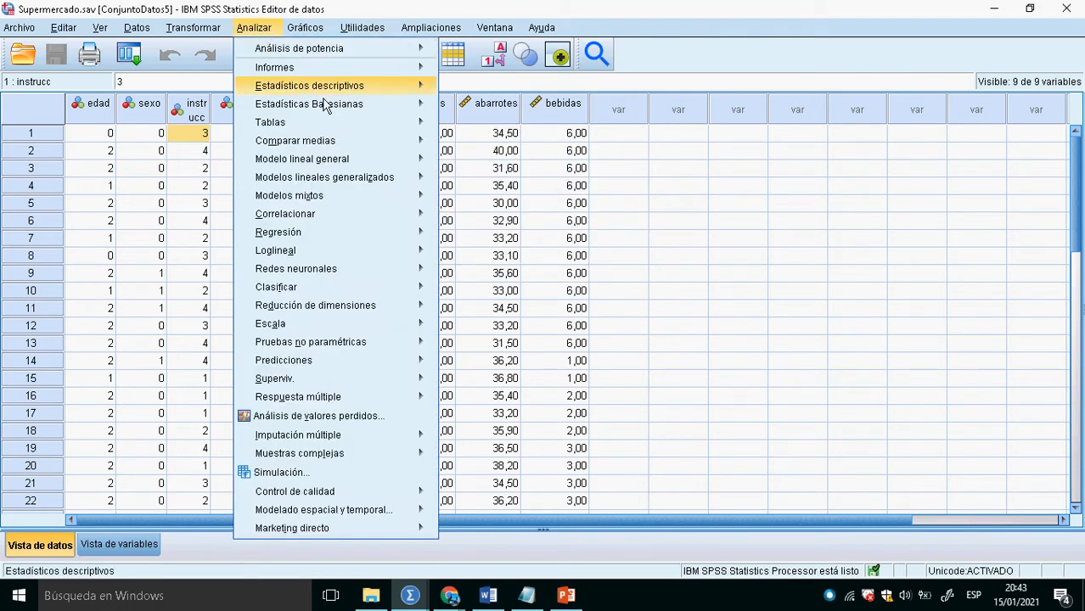
pyautogui.moveTo(374, 89)
pyautogui.click(468, 93)
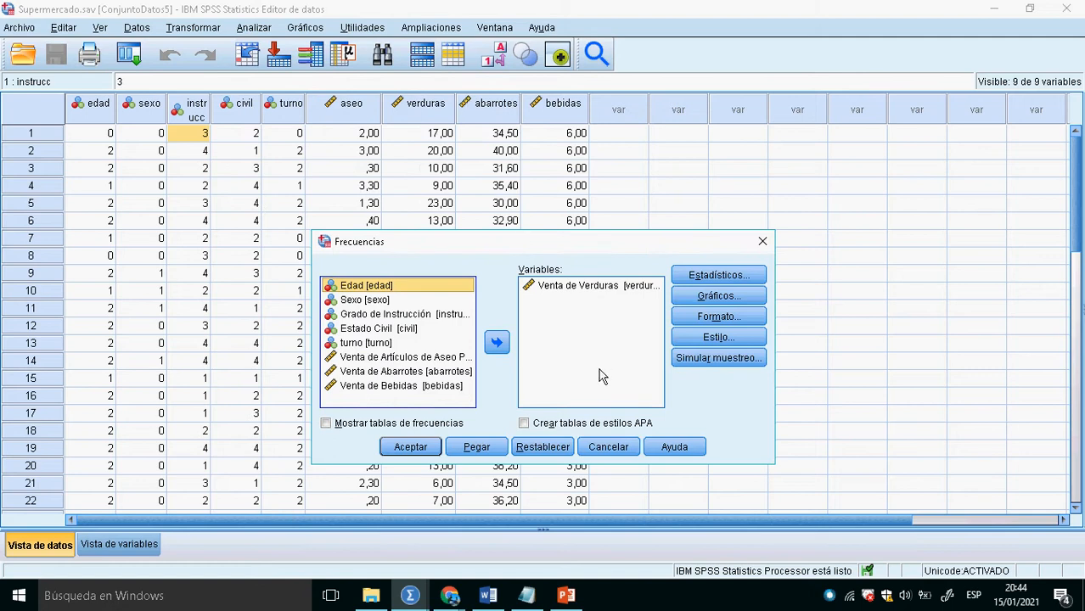
# - In the Frecuencias statistics, turn off Cuartiles, turn on Percentiles and add the 25 percentile
pyautogui.click(718, 278)
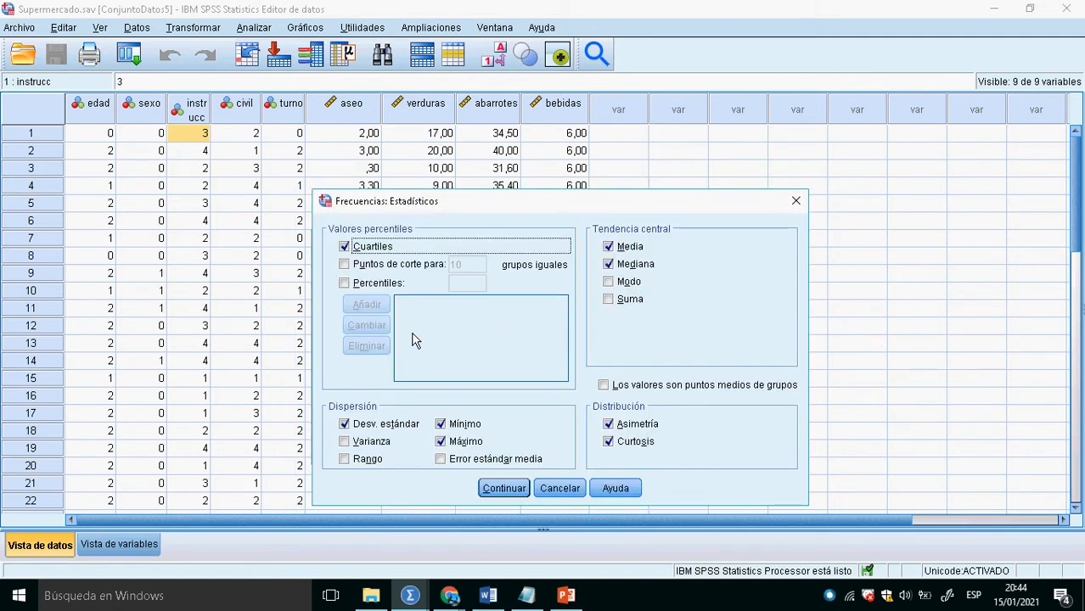
pyautogui.click(359, 254)
pyautogui.click(352, 287)
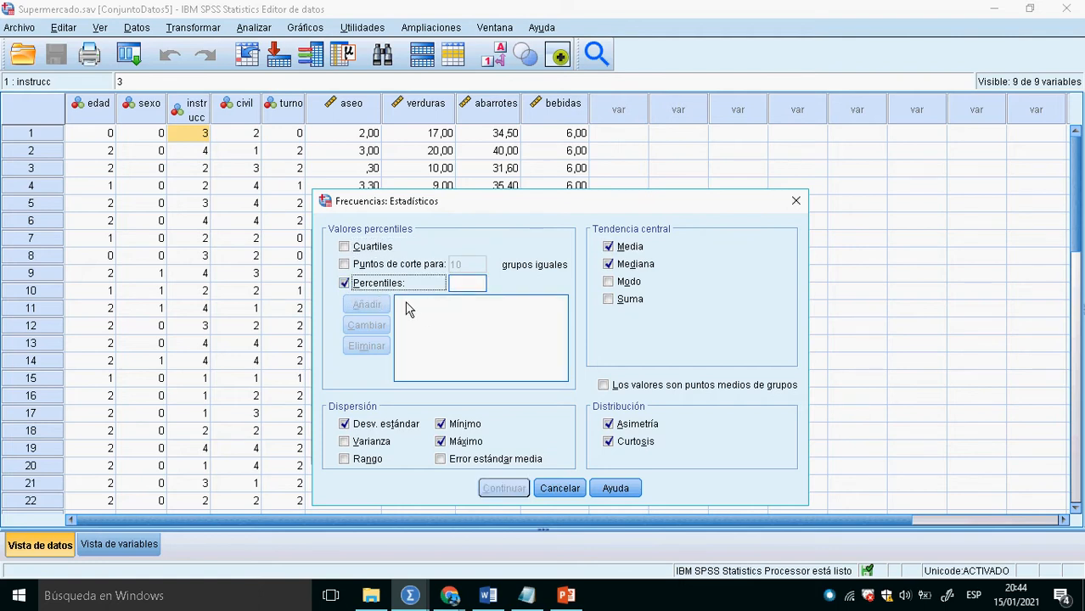
pyautogui.click(470, 287)
pyautogui.write('25')
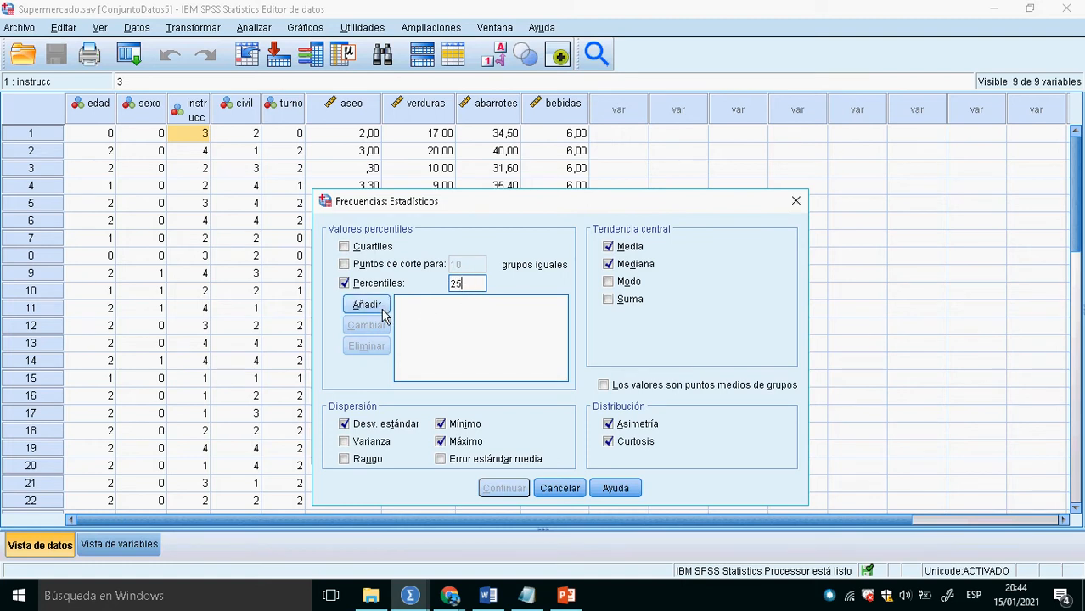
pyautogui.click(386, 306)
# - Add the 40 and 80 percentiles and run the Frecuencias analysis
pyautogui.click(468, 287)
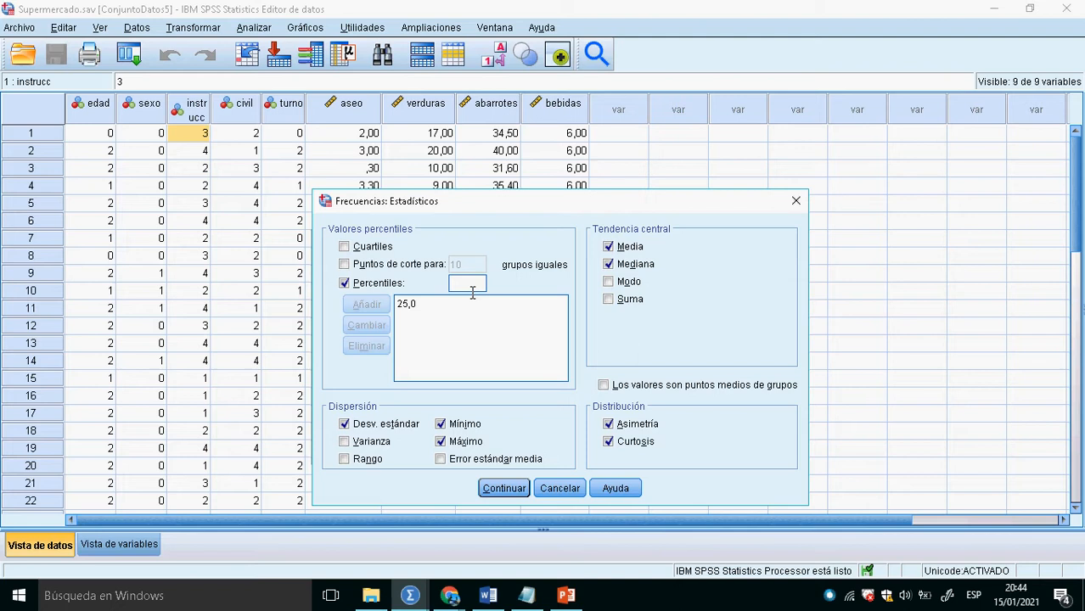
pyautogui.write('40')
pyautogui.click(367, 306)
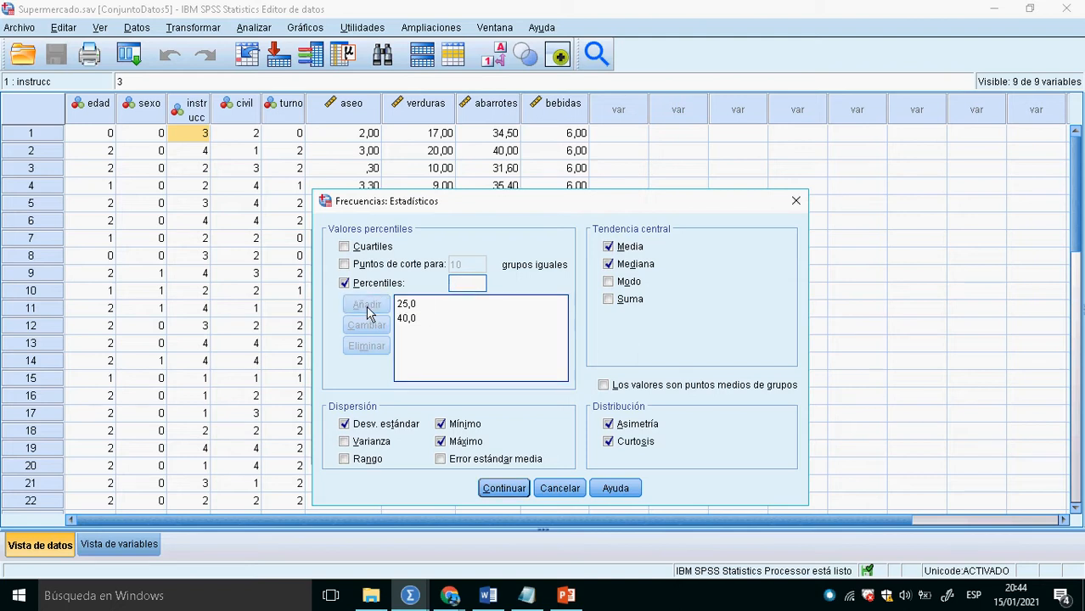
pyautogui.click(468, 287)
pyautogui.write('80')
pyautogui.click(367, 306)
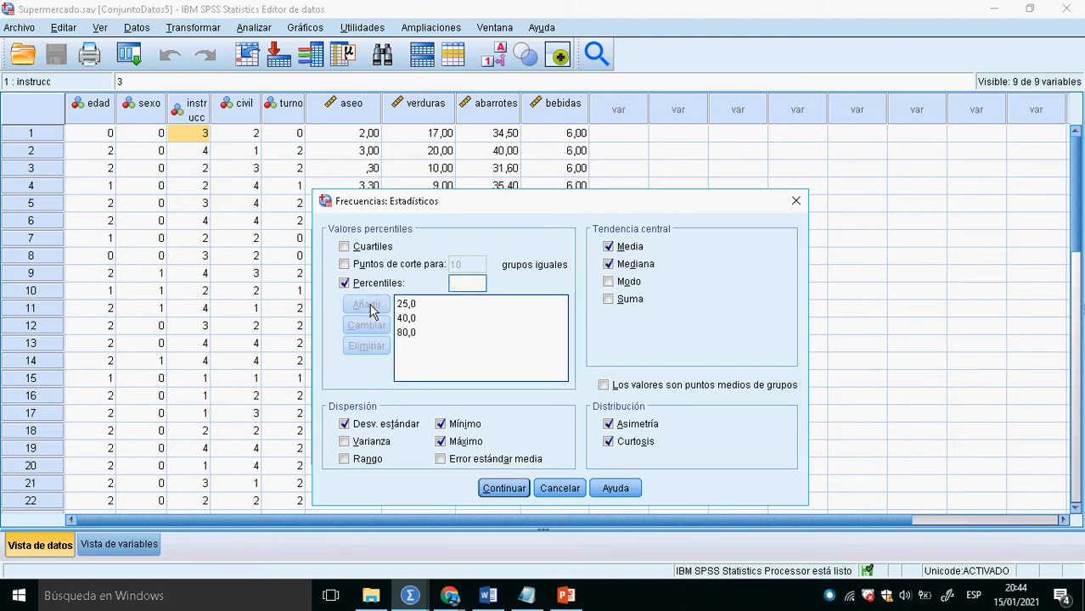
pyautogui.click(505, 488)
pyautogui.click(412, 514)
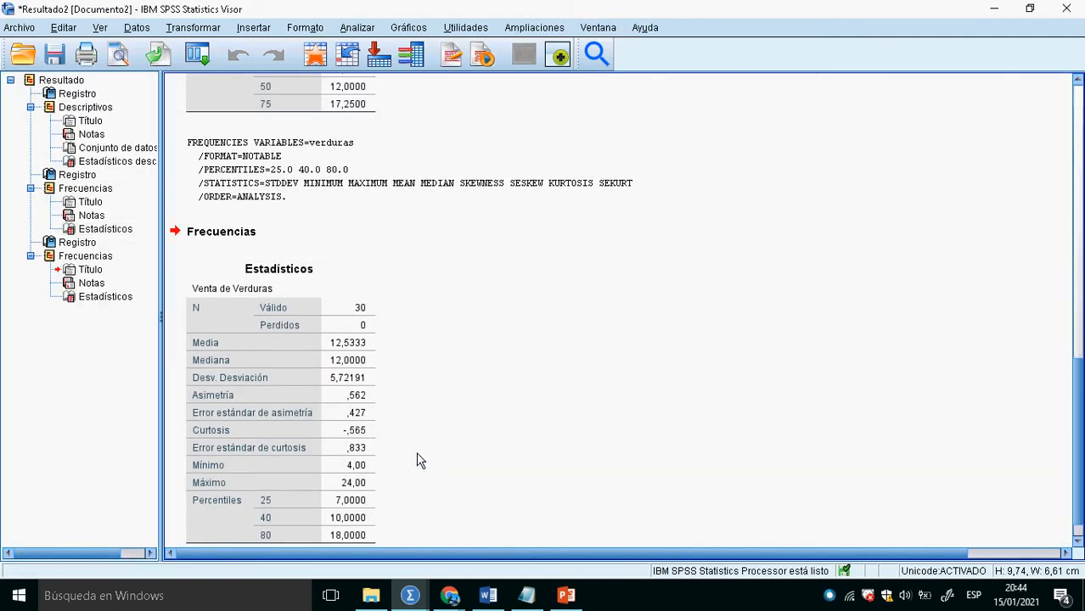
# - Read the 25, 40 and 80 percentiles and the asymmetry in the new Estadísticos table of Venta de Verduras
pyautogui.scroll(-1, 429, 442)
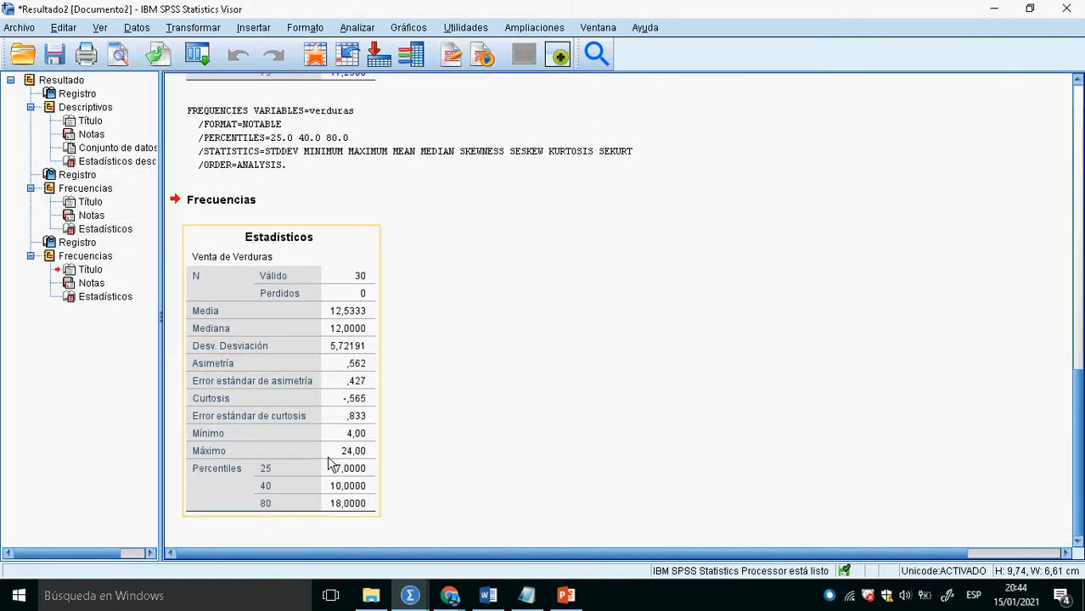
pyautogui.click(272, 493)
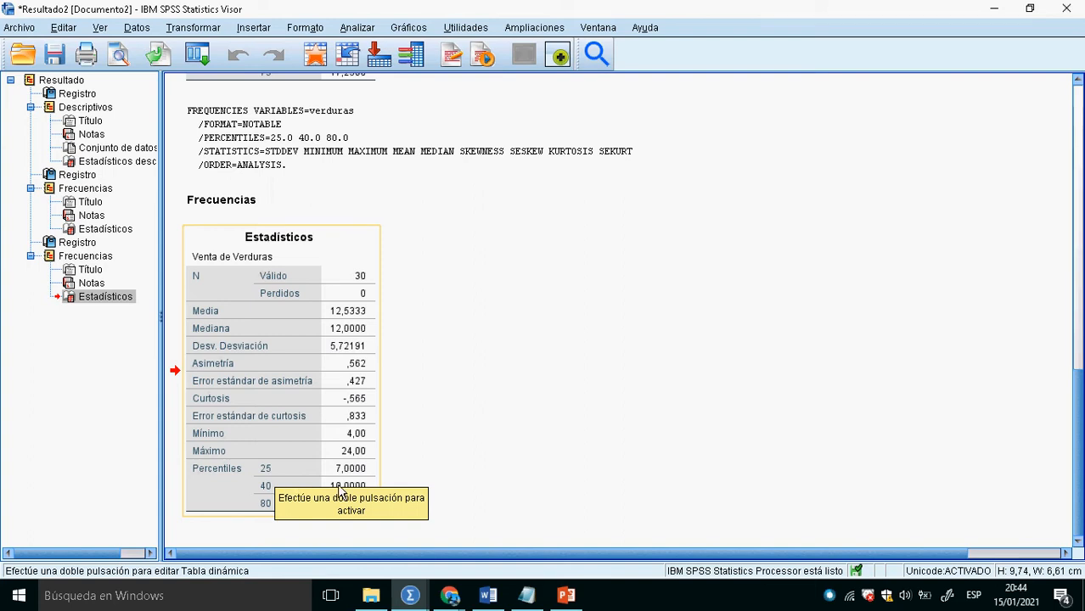
pyautogui.click(625, 507)
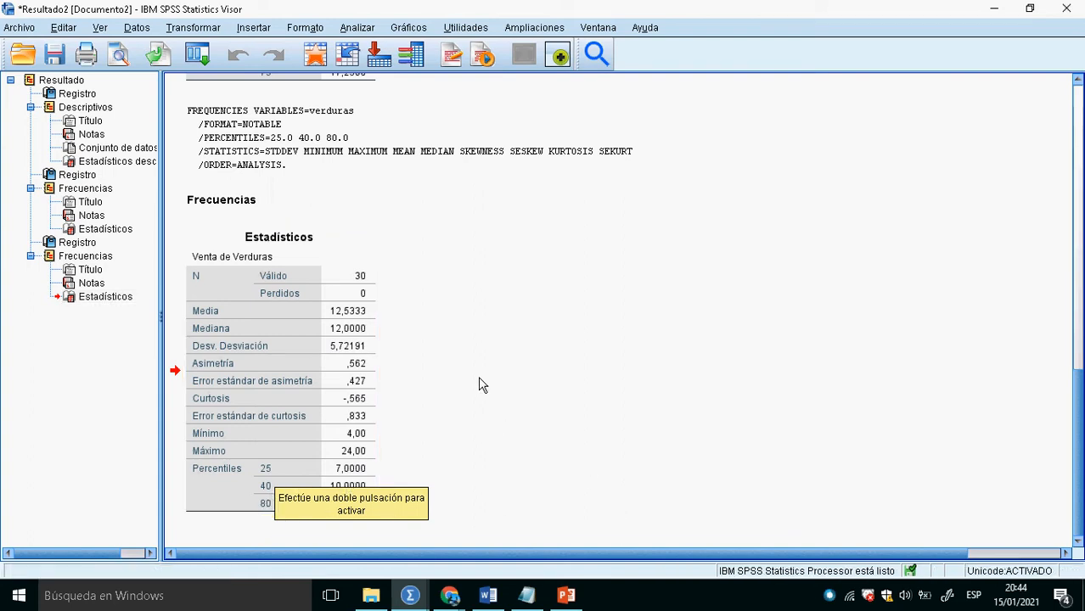
pyautogui.click(358, 367)
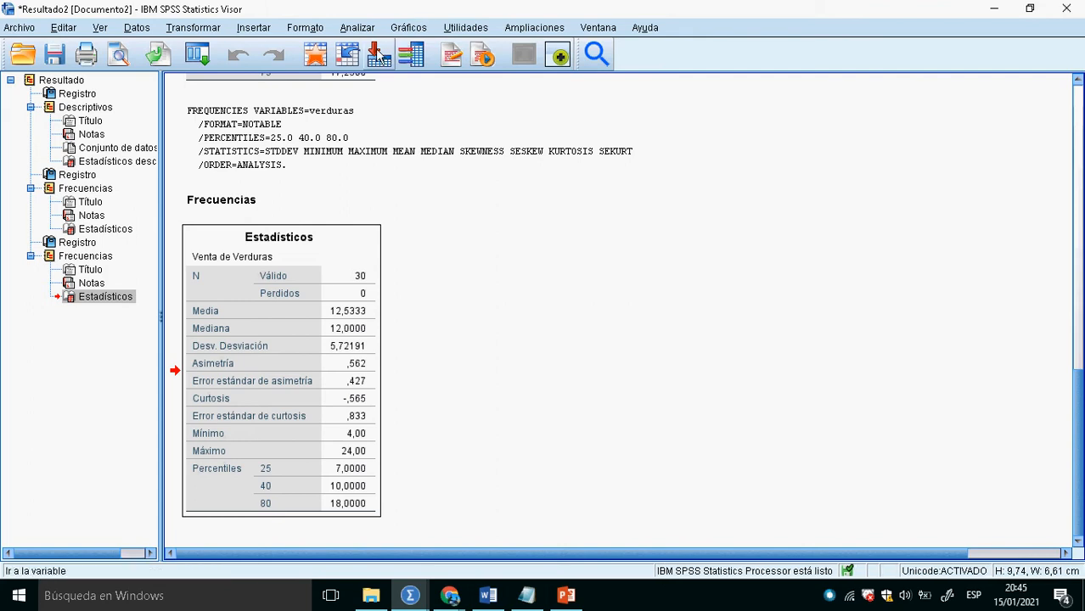
# - Return to the Supermercado.sav data and rerun Frecuencias for Venta de Verduras with frequency tables shown
pyautogui.click(328, 63)
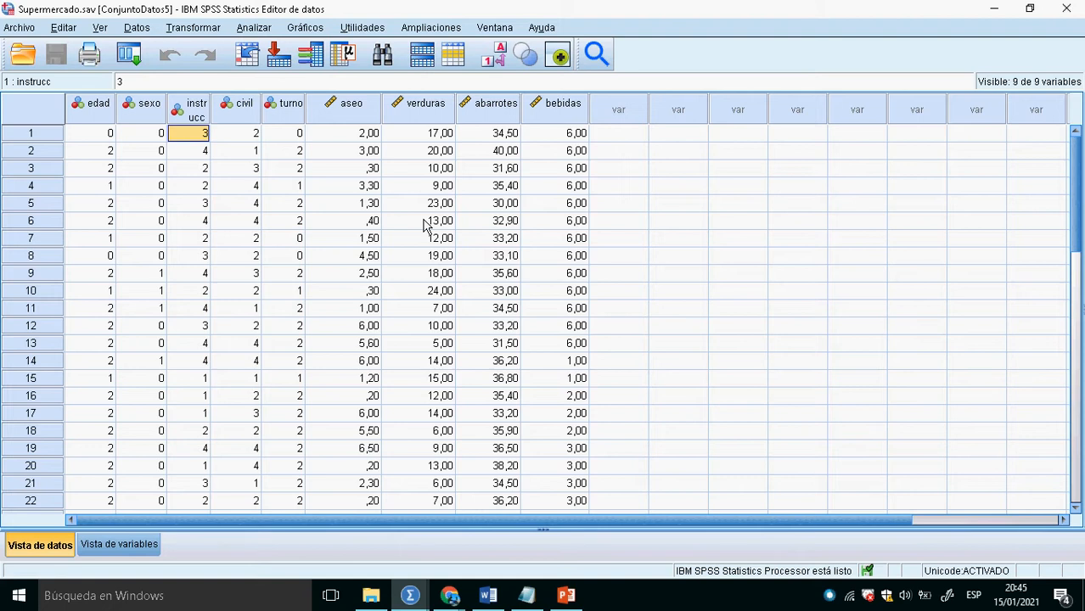
pyautogui.click(253, 27)
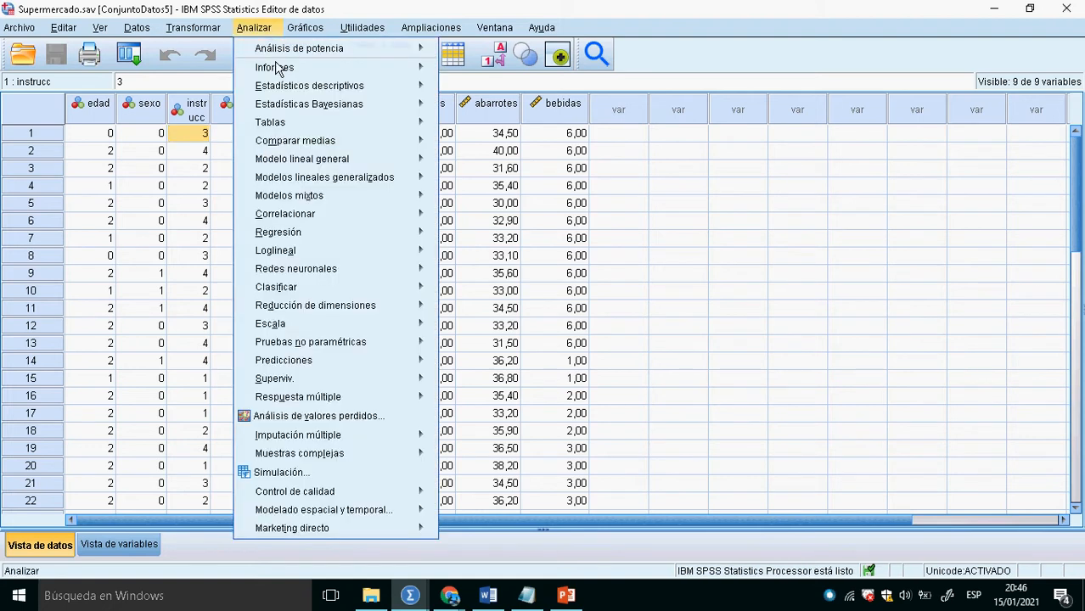
pyautogui.moveTo(350, 110)
pyautogui.moveTo(365, 90)
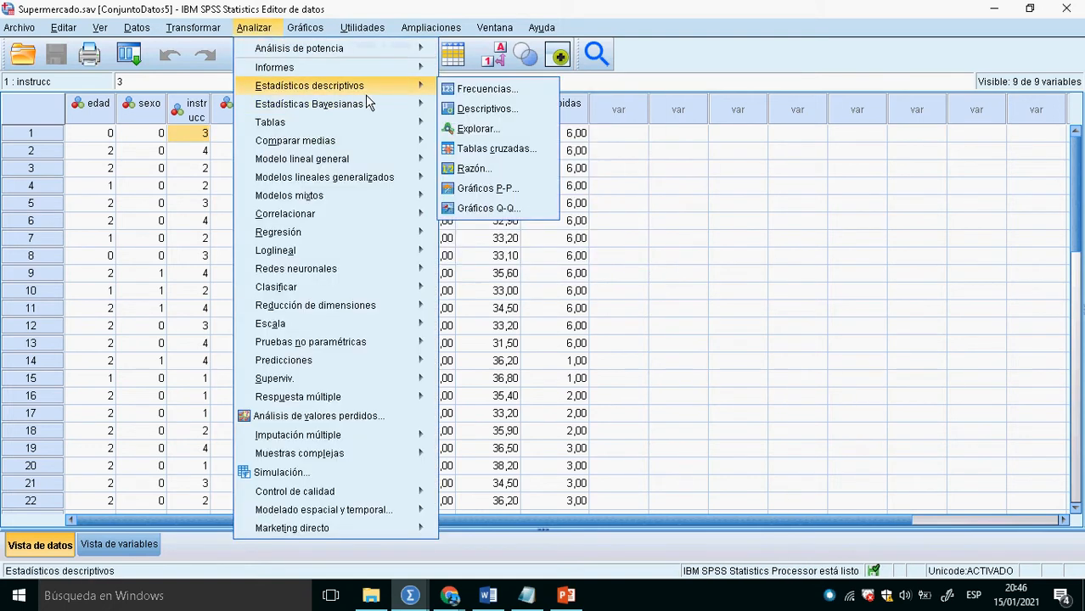
pyautogui.click(510, 100)
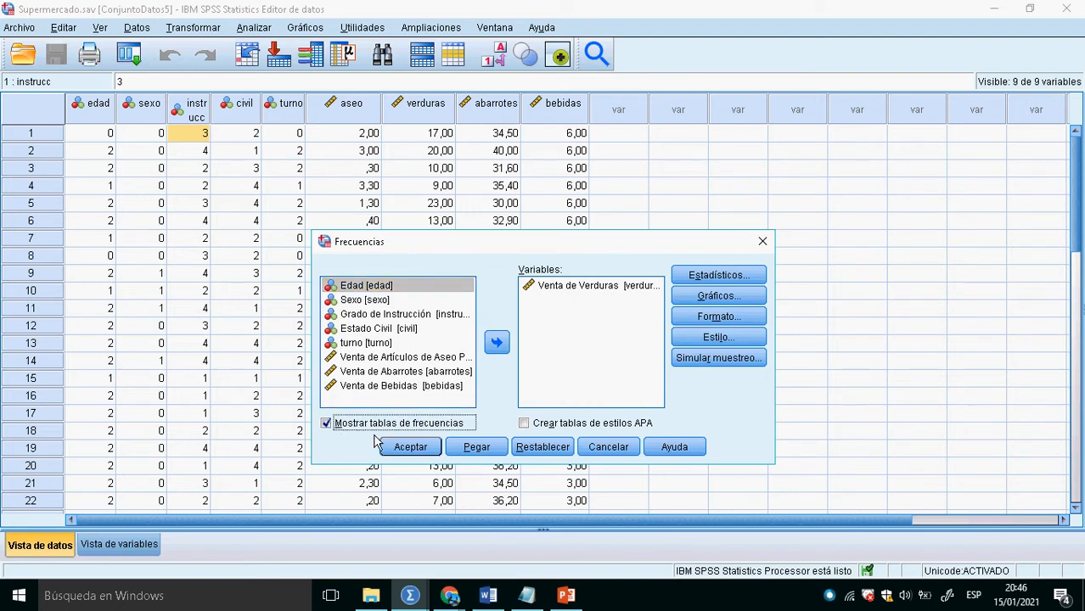
pyautogui.click(424, 448)
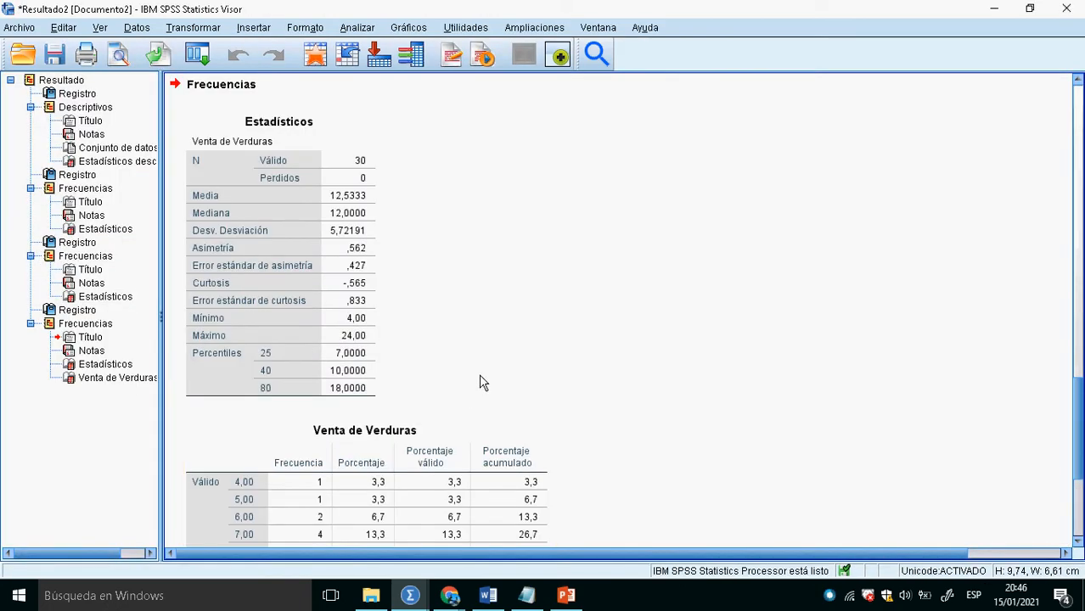
# - Examine the Venta de Verduras frequency table alongside the percentiles in the Estadísticos table
pyautogui.scroll(-5, 479, 379)
pyautogui.scroll(7, 479, 380)
pyautogui.scroll(-2, 481, 382)
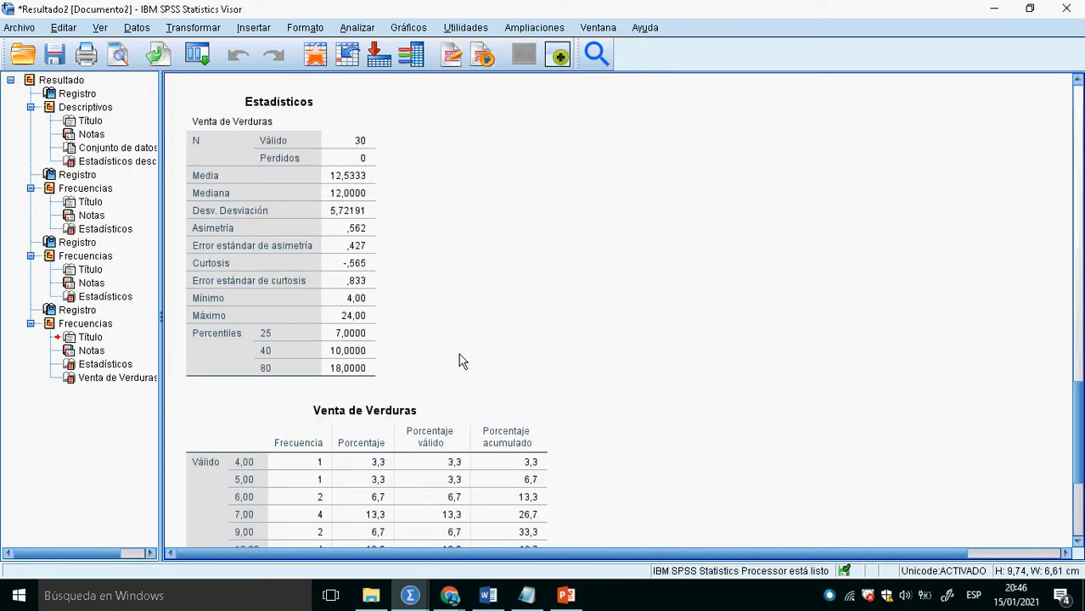
pyautogui.scroll(-4, 492, 361)
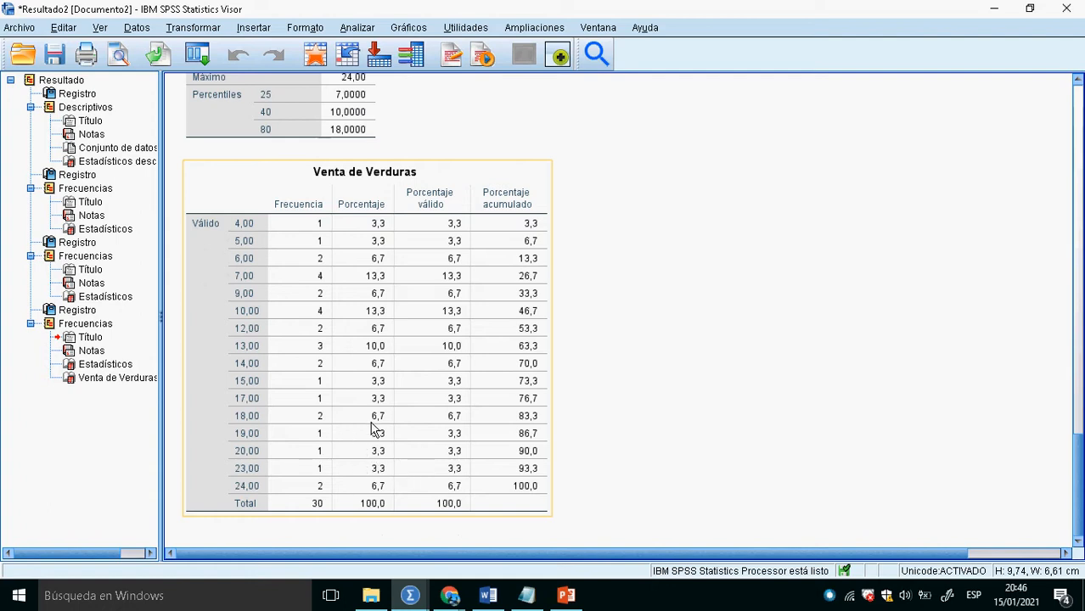
pyautogui.click(282, 113)
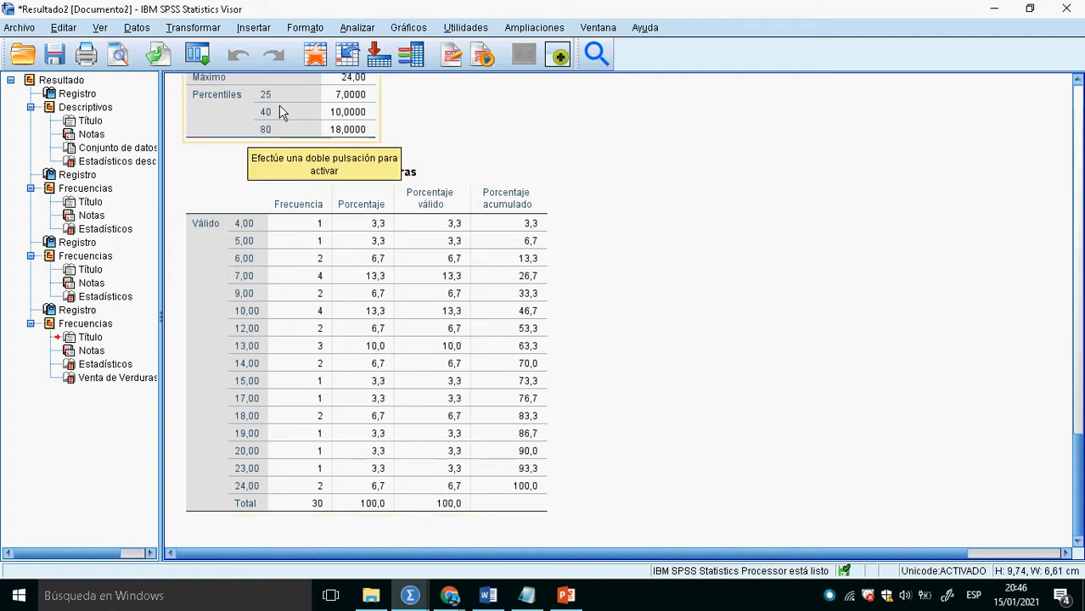
# - From the Supermercado.sav data, open the Explorar analysis and set Venta de Bebidas as the dependent variable
pyautogui.click(315, 56)
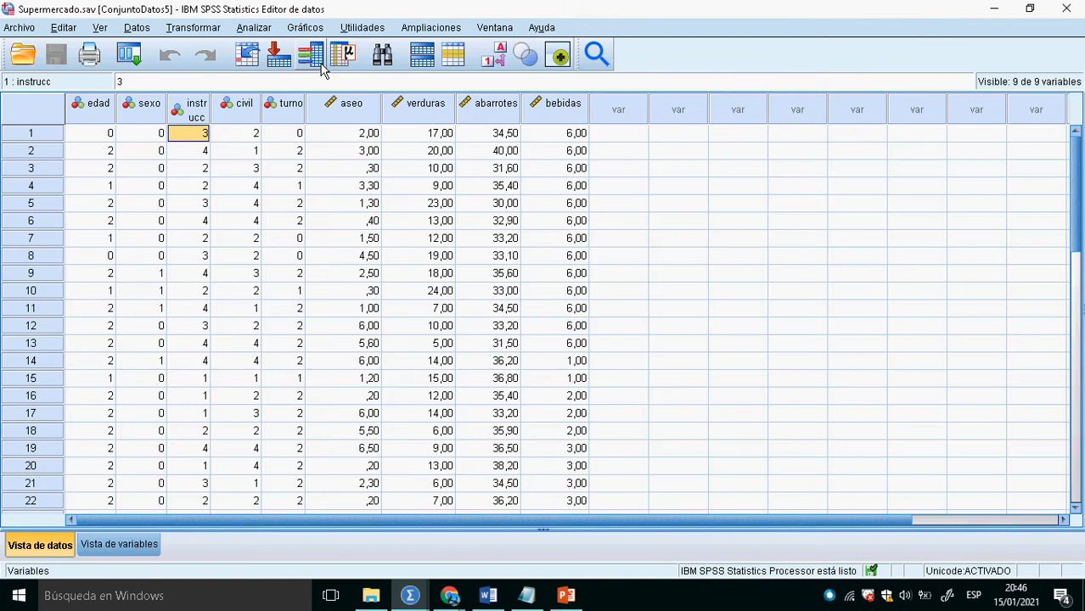
pyautogui.click(254, 27)
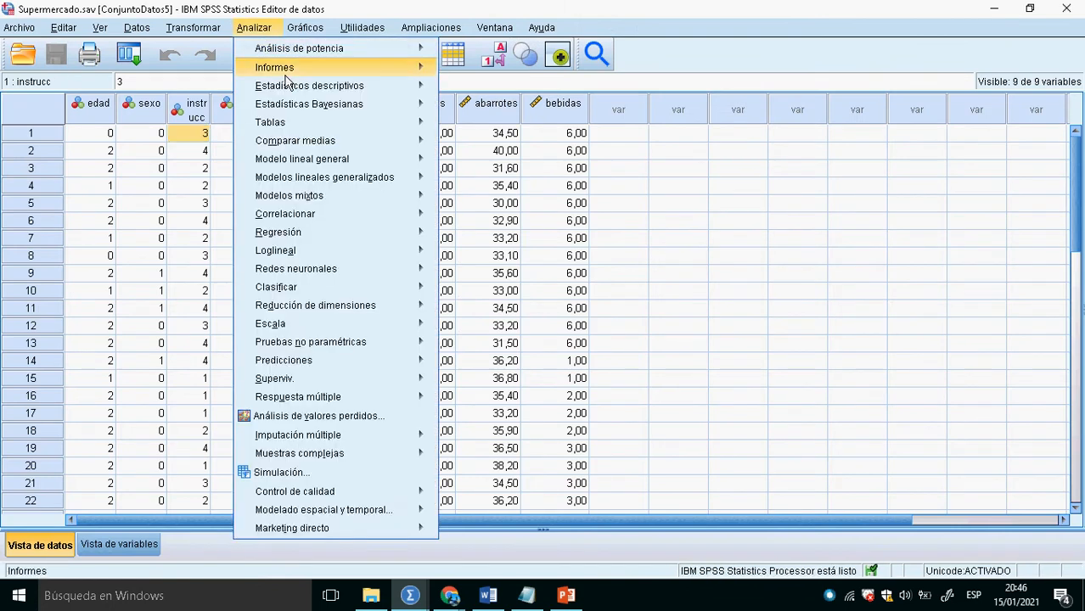
pyautogui.moveTo(365, 88)
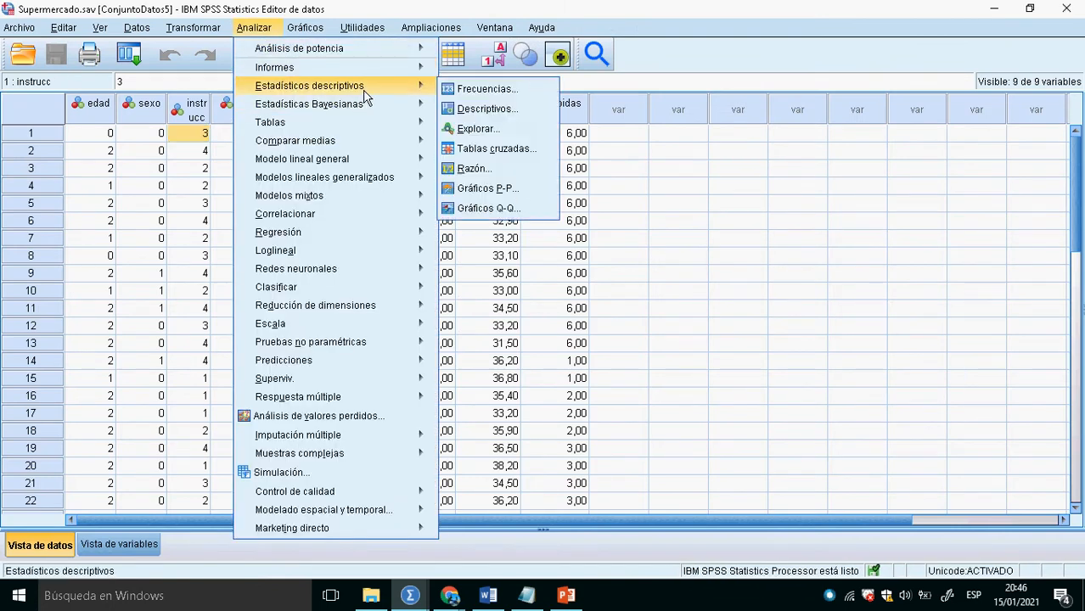
pyautogui.click(496, 132)
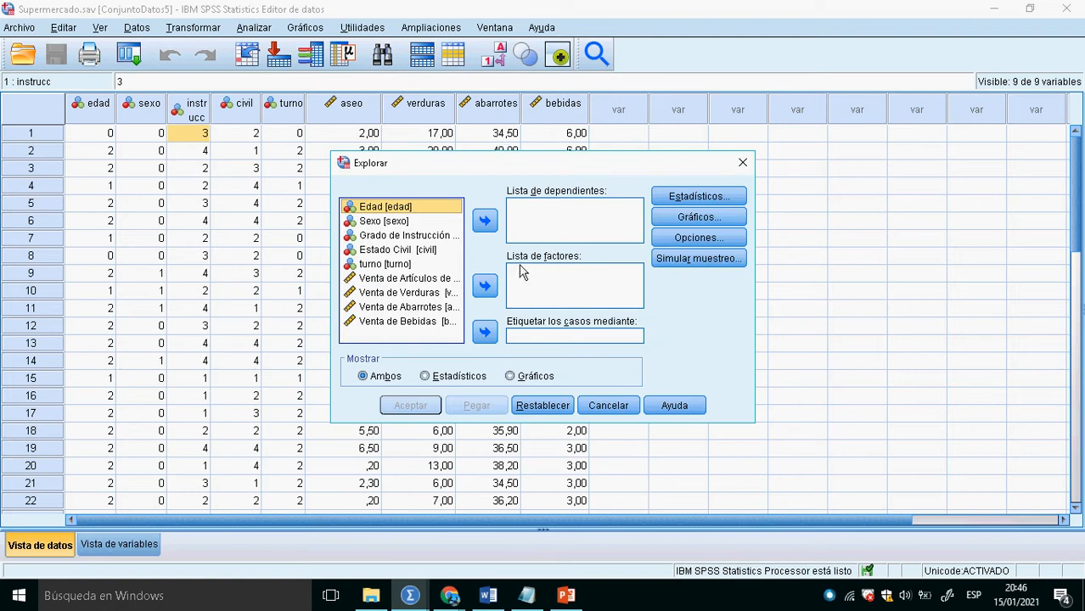
pyautogui.click(420, 325)
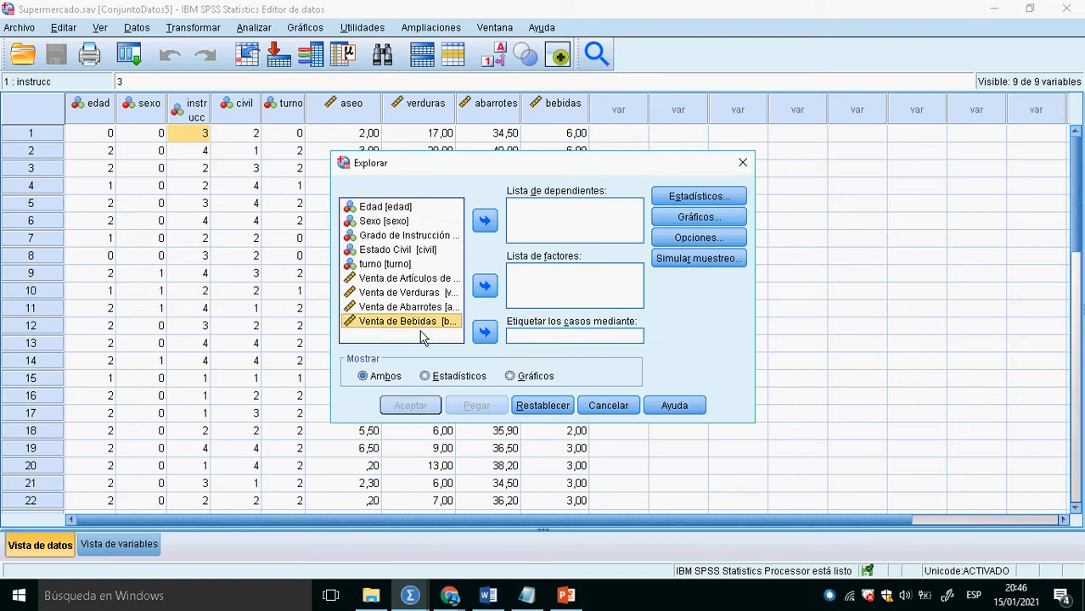
pyautogui.click(485, 222)
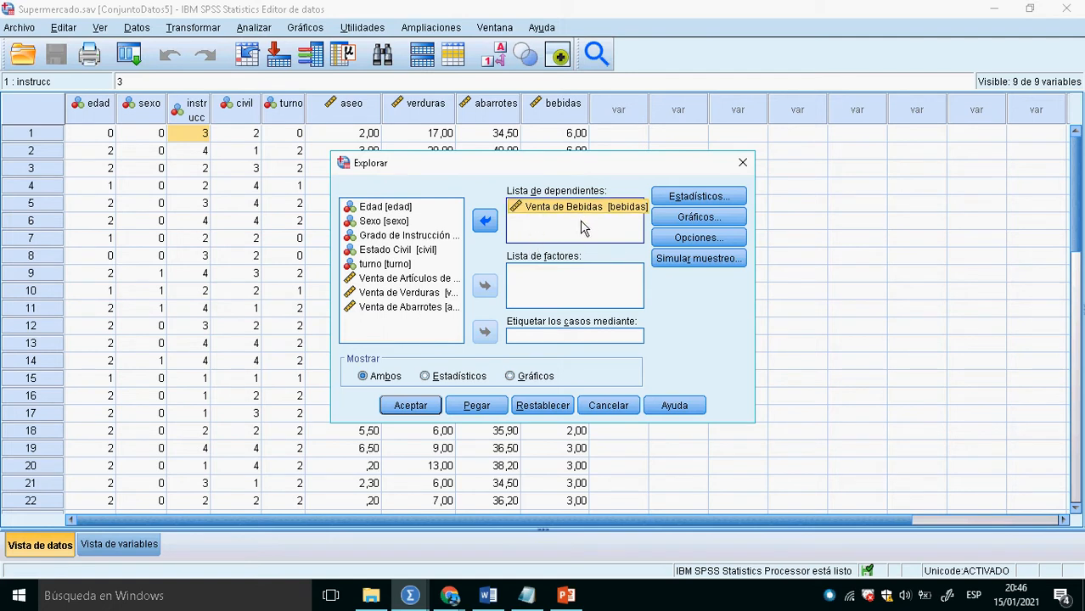
# - Set the confidence interval for the mean to 98% and run the Explorar analysis
pyautogui.click(684, 204)
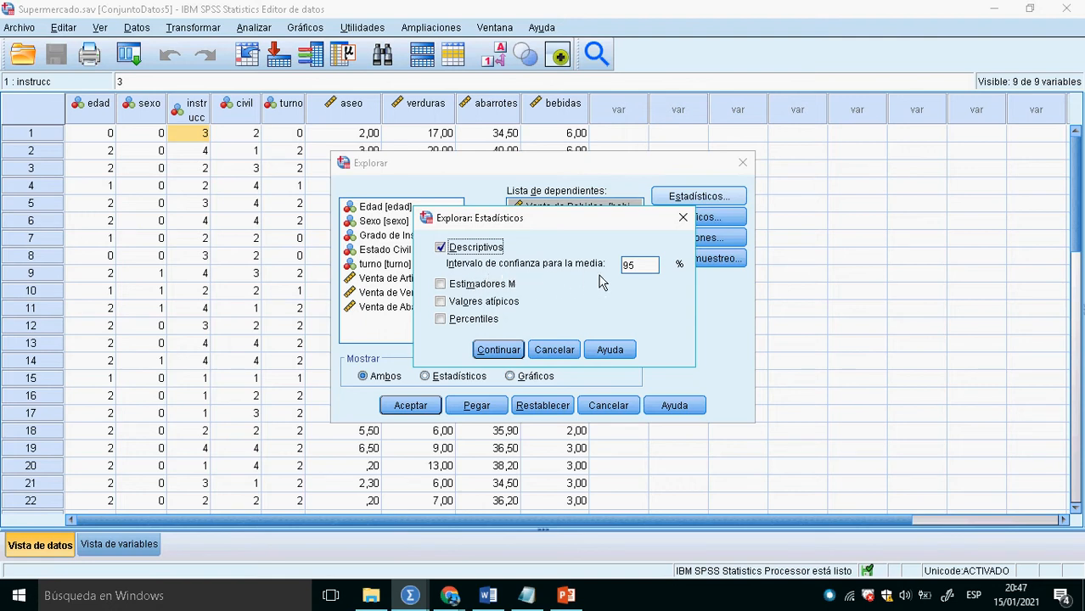
pyautogui.click(643, 272)
pyautogui.click(501, 355)
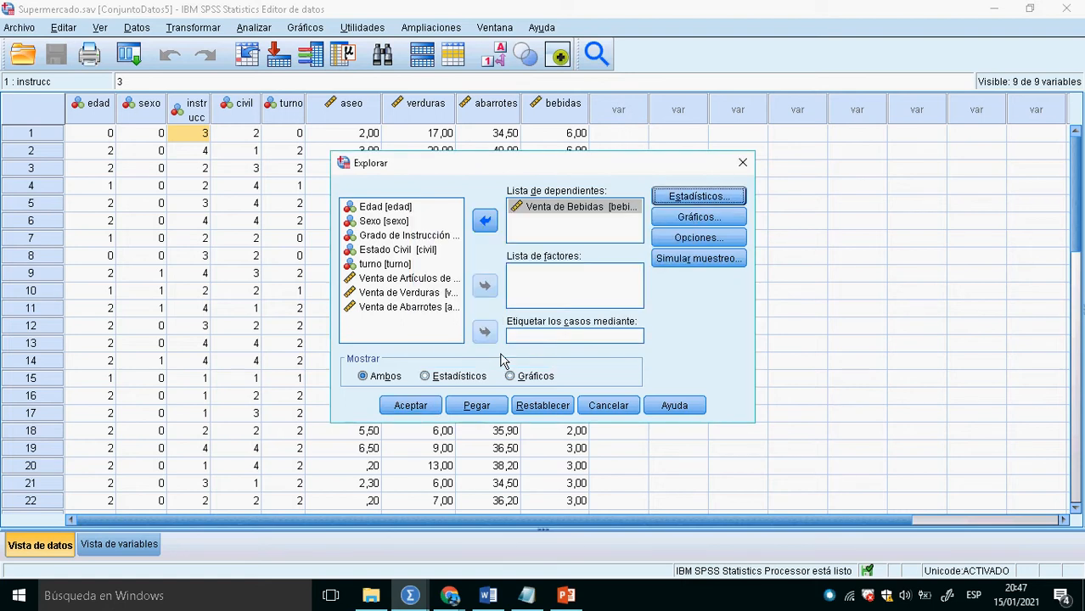
pyautogui.click(411, 406)
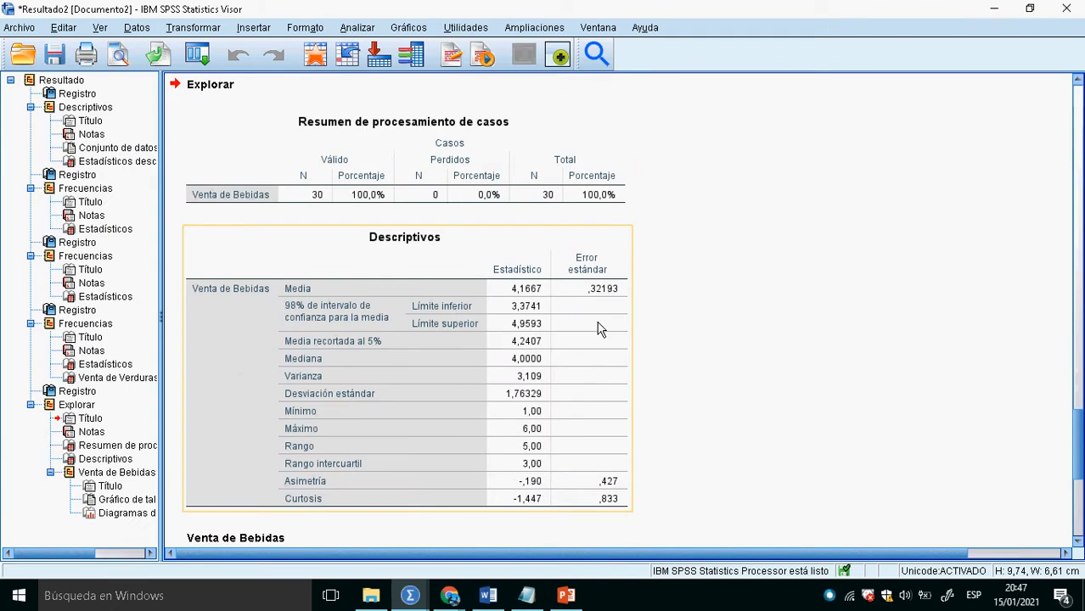
# - Review the case processing summary and the Descriptivos table of Venta de Bebidas in the Explorar output
pyautogui.scroll(-5, 599, 329)
pyautogui.scroll(5, 598, 329)
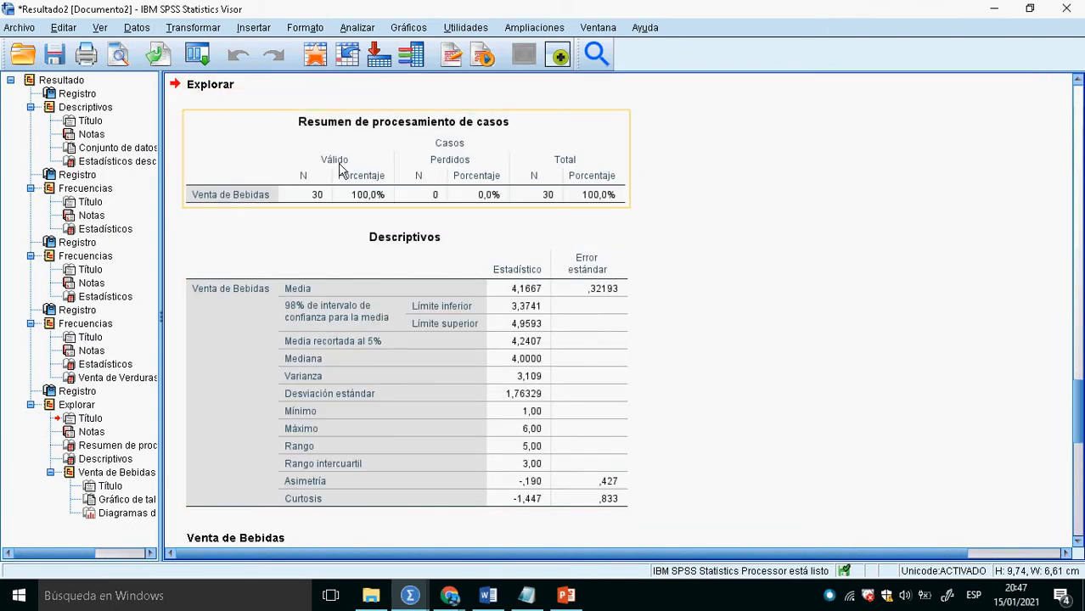
pyautogui.click(409, 162)
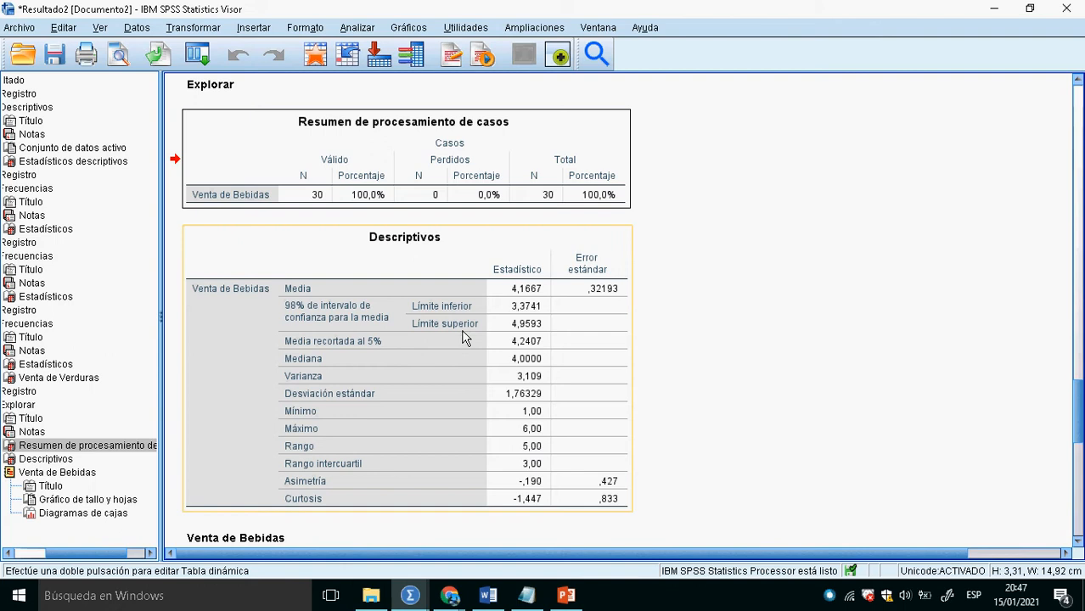
pyautogui.click(420, 355)
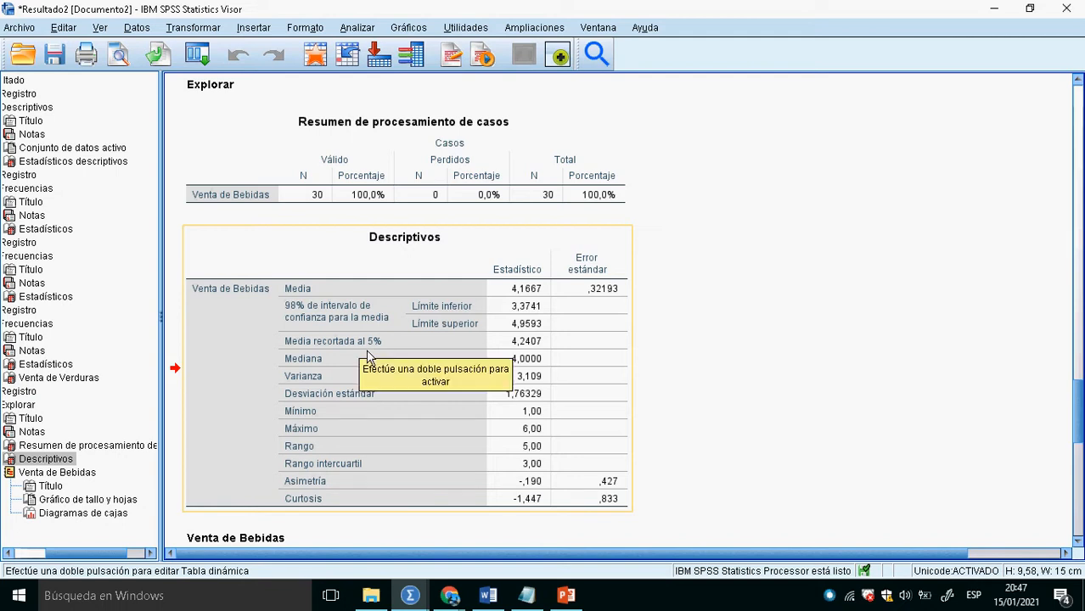
# - Switch to the Google Meet call, respond to the pending join request, and return to the SPSS output
pyautogui.hotkey('alt', 'Tab')
pyautogui.hotkey('alt', 'Tab')
pyautogui.hotkey('alt', 'Tab')
pyautogui.hotkey('alt', 'Tab')
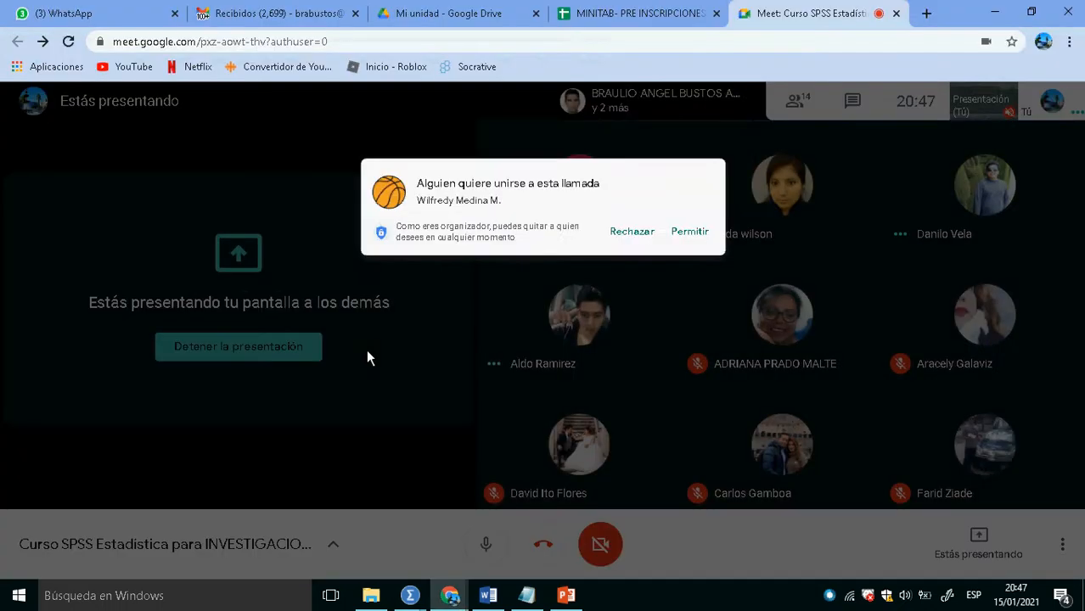
pyautogui.click(706, 183)
pyautogui.hotkey('alt', 'Tab')
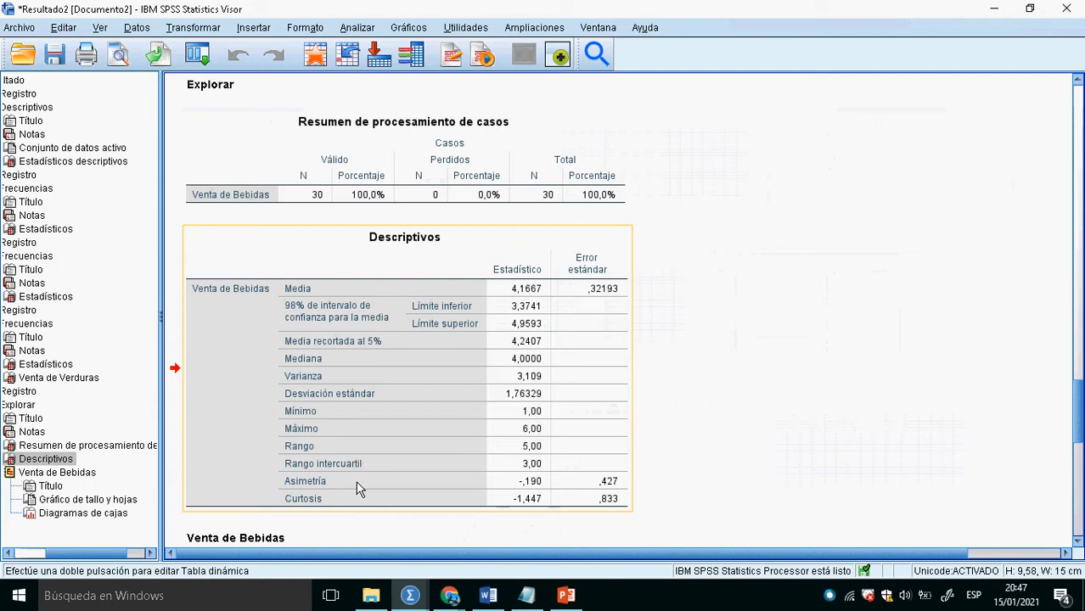
# - Review the stem-and-leaf plot and the box plot of Venta de Bebidas in the Explorar output
pyautogui.scroll(-3, 439, 437)
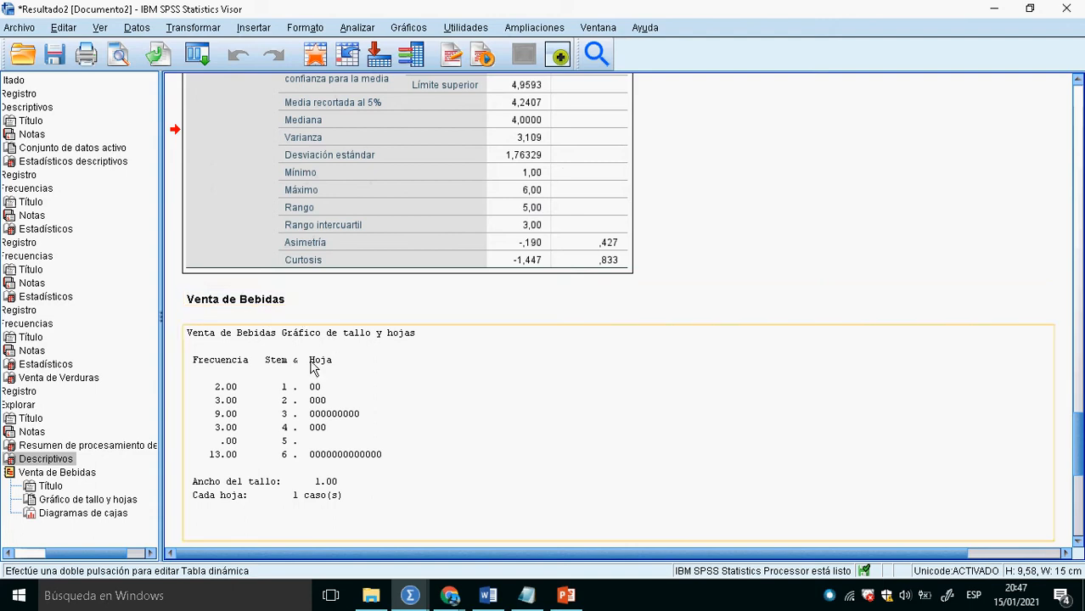
pyautogui.scroll(-2, 371, 371)
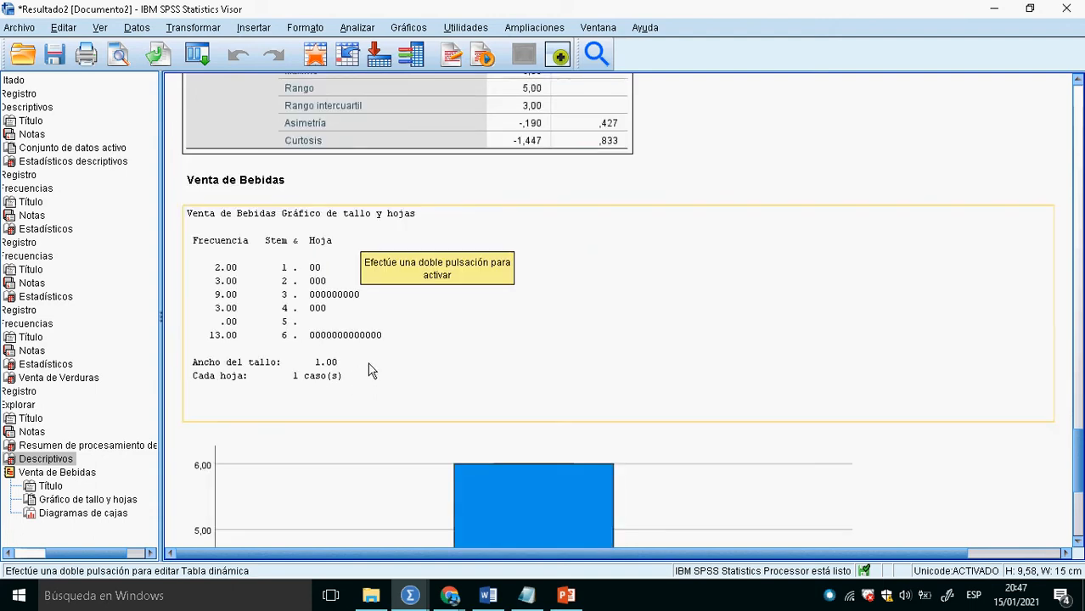
pyautogui.scroll(-4, 371, 372)
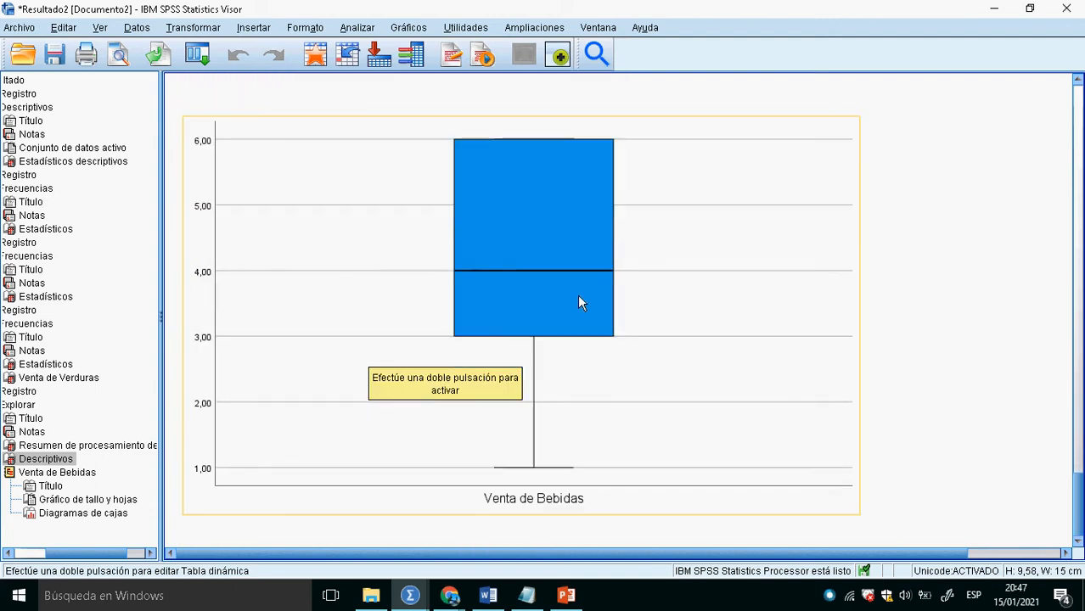
# - Return to the Supermercado.sav data and look over the available Estadísticos descriptivos procedures
pyautogui.click(315, 54)
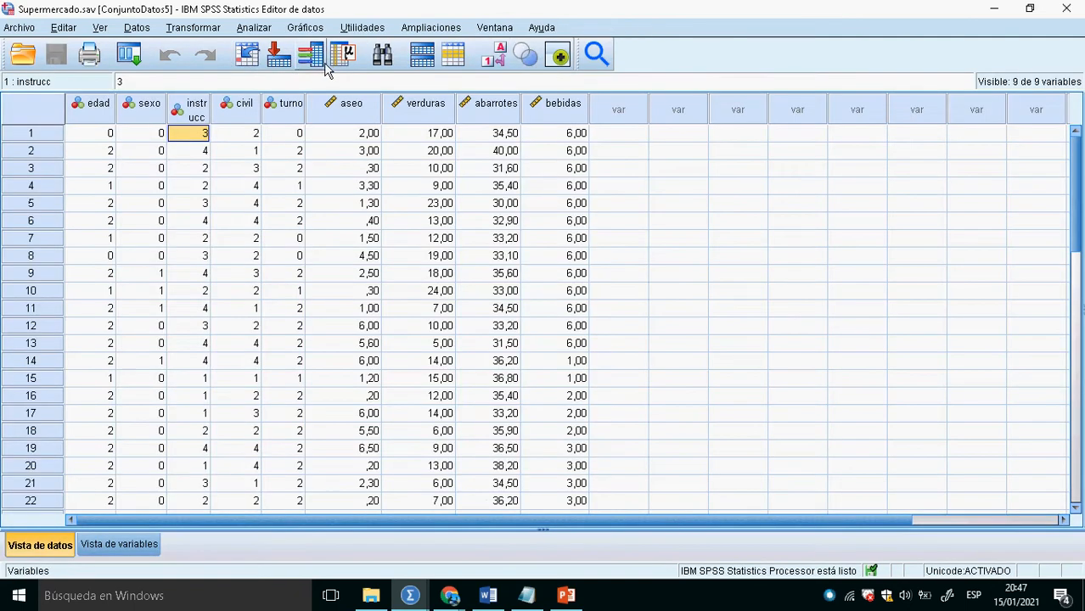
pyautogui.click(254, 28)
pyautogui.moveTo(350, 94)
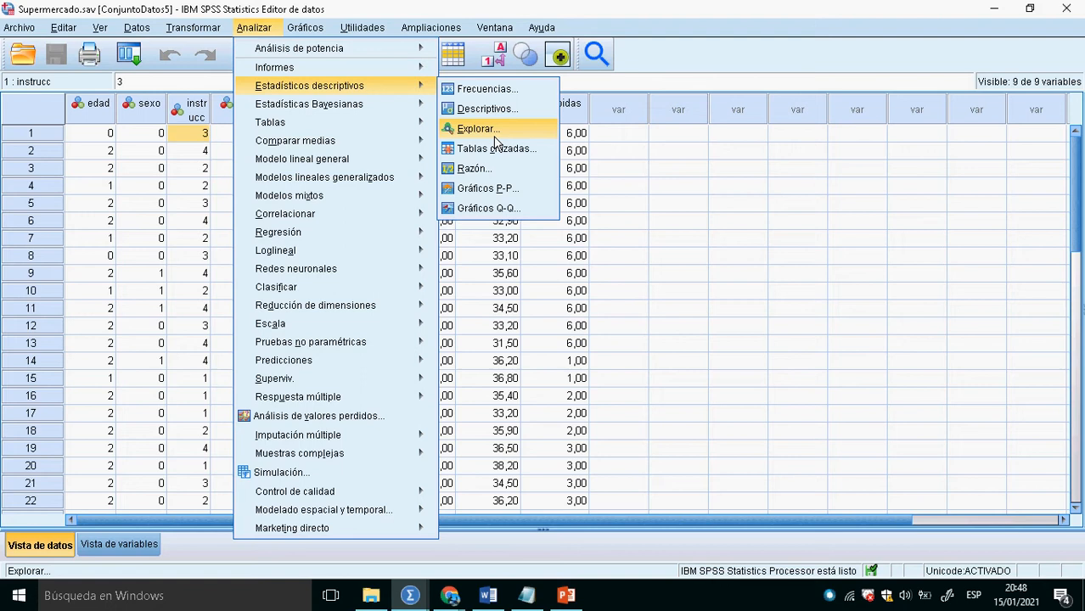
pyautogui.click(159, 151)
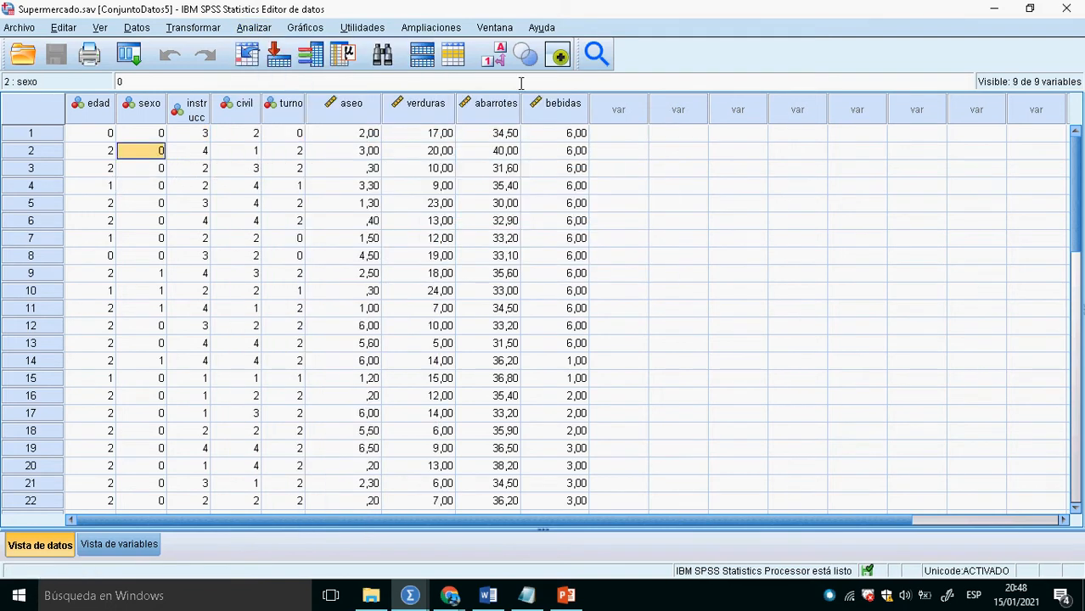
# - Display value labels instead of codes in the data and widen the edad, instrucc, civil and turno columns
pyautogui.click(494, 54)
pyautogui.moveTo(306, 114); pyautogui.dragTo(352, 114)
pyautogui.moveTo(262, 116); pyautogui.dragTo(292, 114)
pyautogui.moveTo(211, 122); pyautogui.dragTo(241, 119)
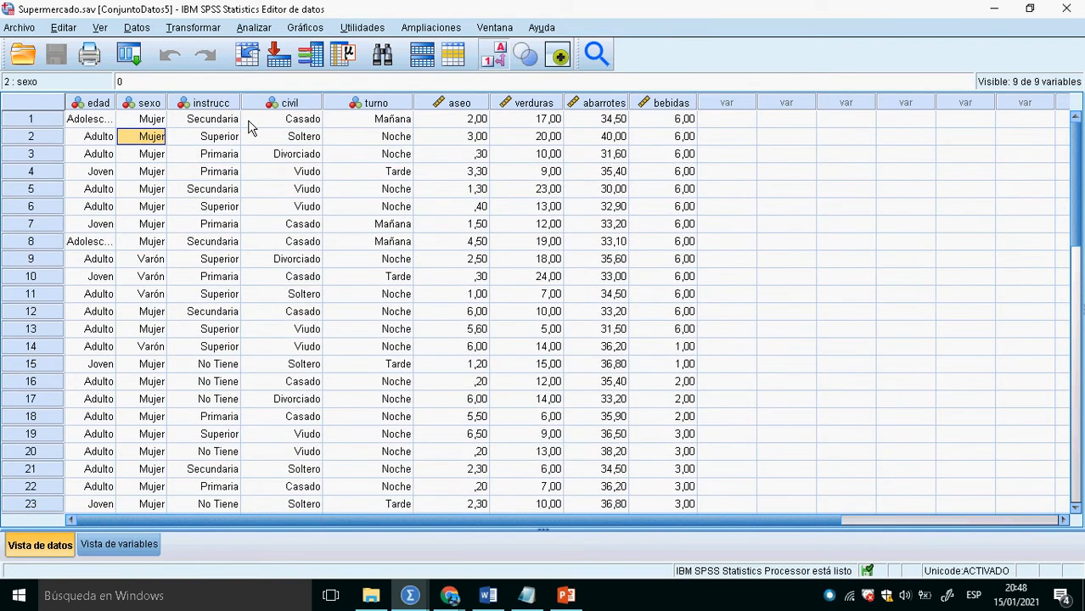
pyautogui.moveTo(124, 113); pyautogui.dragTo(146, 114)
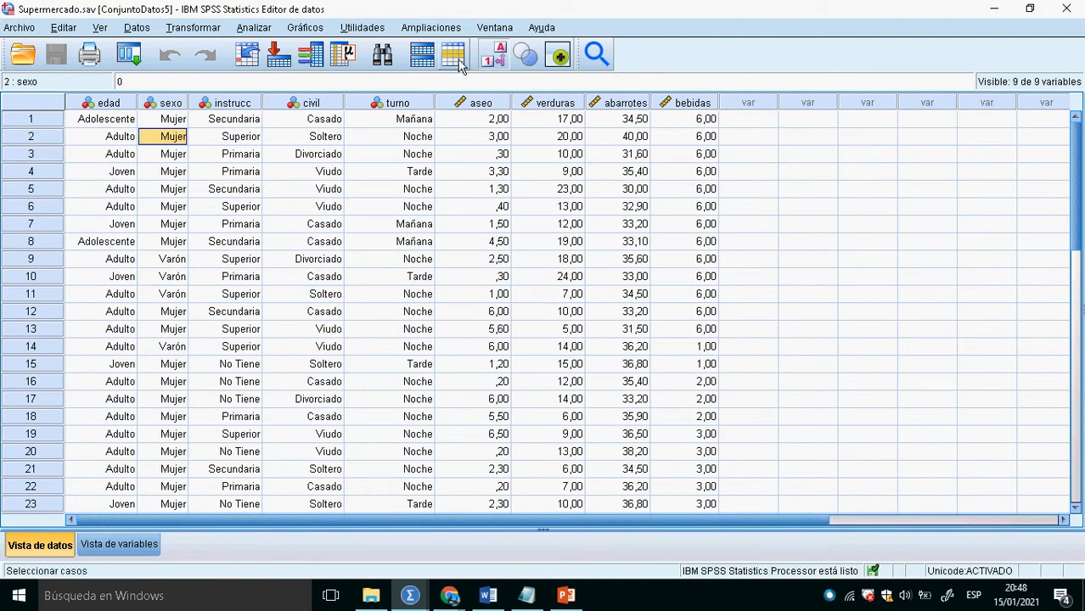
# - Reset the Frecuencias analysis to its defaults, try Edad as its variable, and leave it without running
pyautogui.click(255, 32)
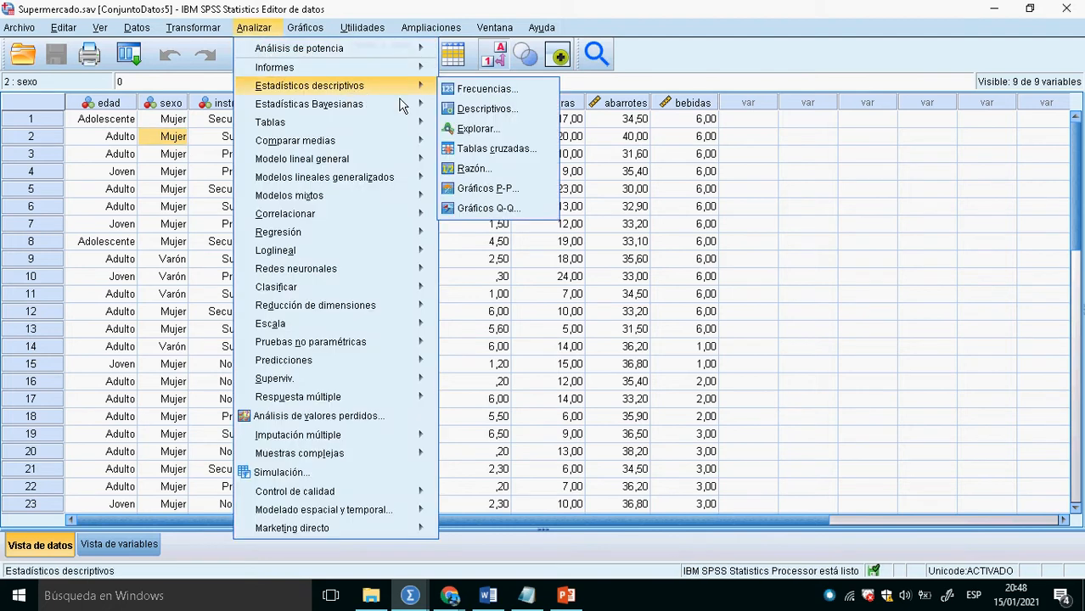
pyautogui.click(484, 94)
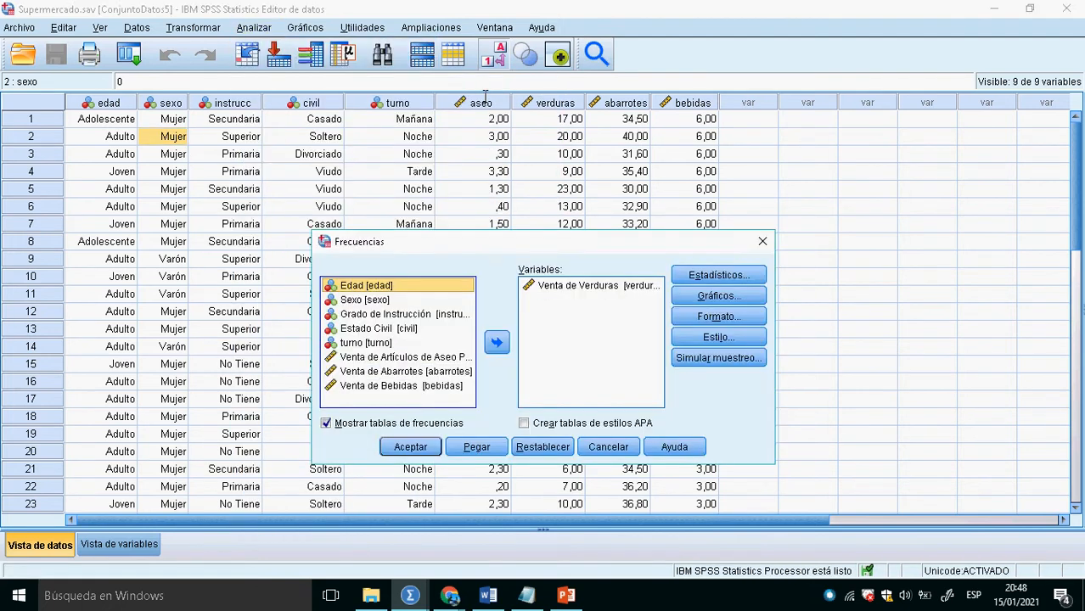
pyautogui.click(557, 455)
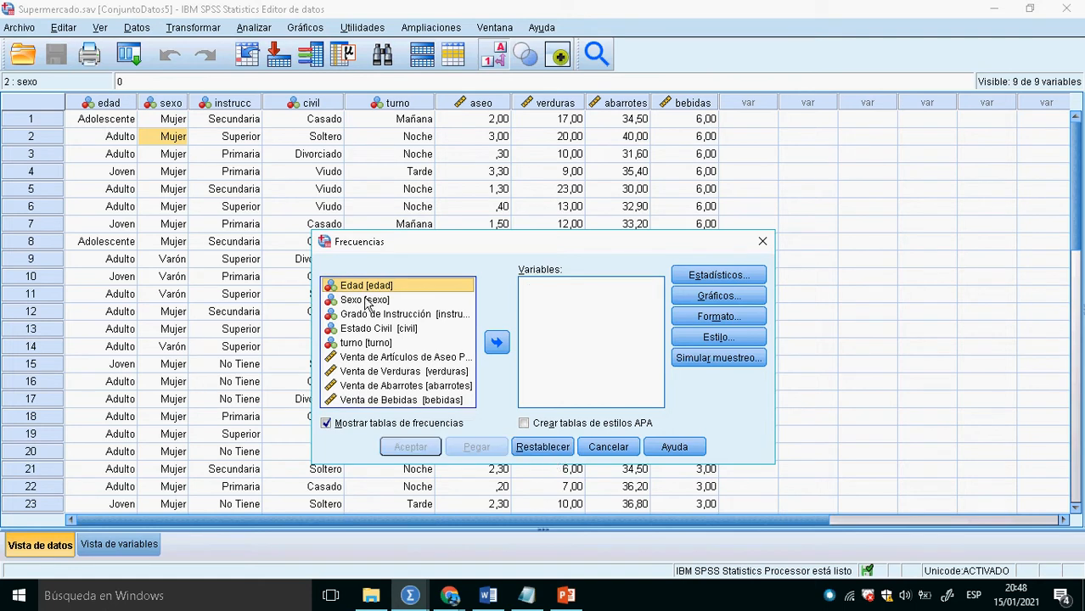
pyautogui.click(505, 350)
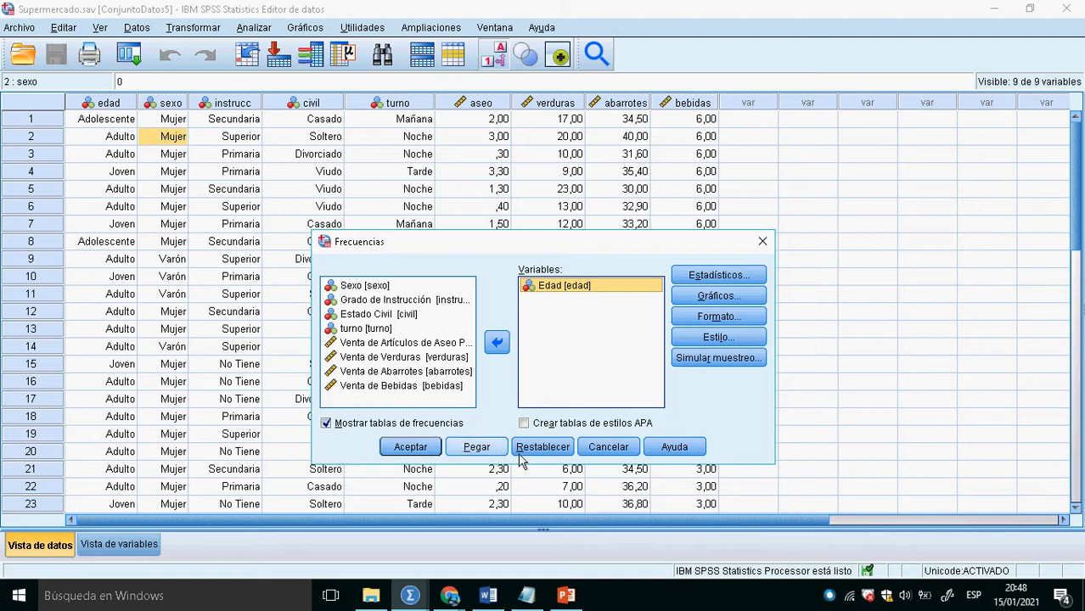
pyautogui.click(610, 448)
# - Run a Frecuencias analysis with a frequency table for Edad
pyautogui.click(254, 28)
pyautogui.moveTo(408, 92)
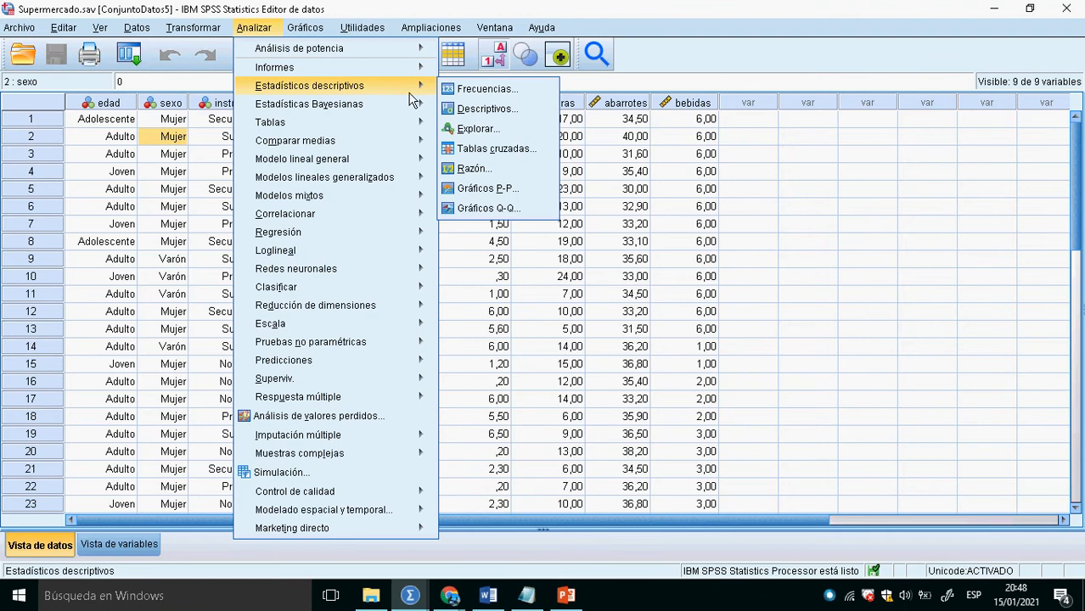
pyautogui.click(463, 90)
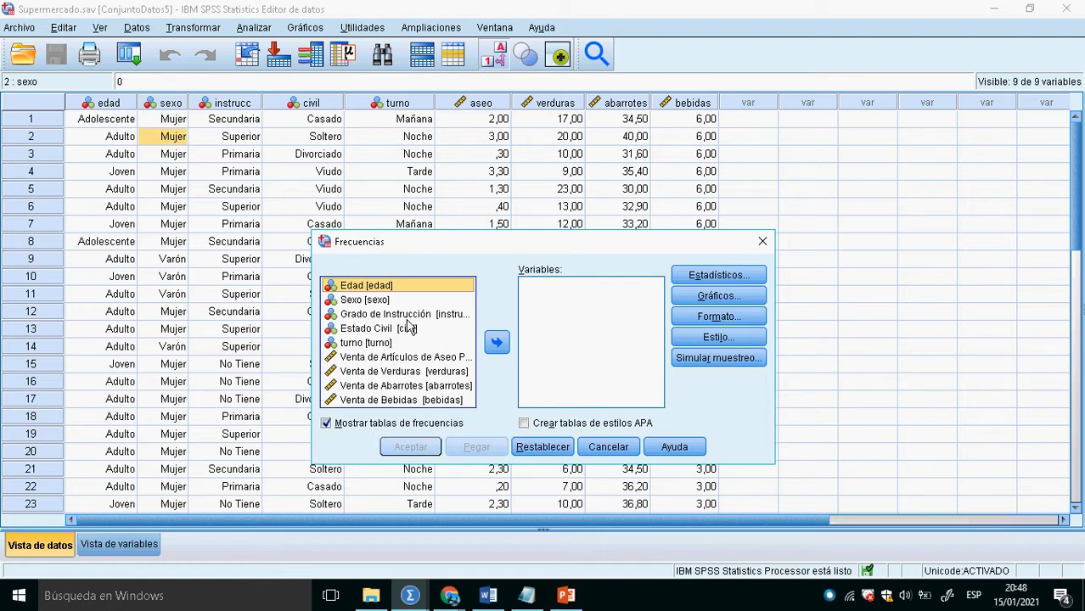
pyautogui.click(495, 348)
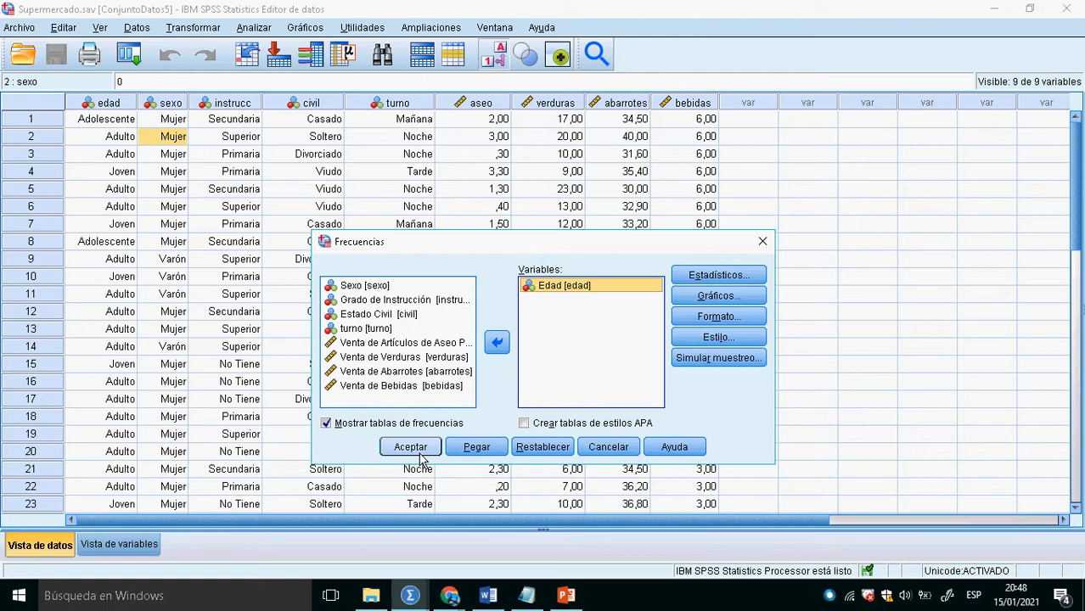
pyautogui.click(411, 447)
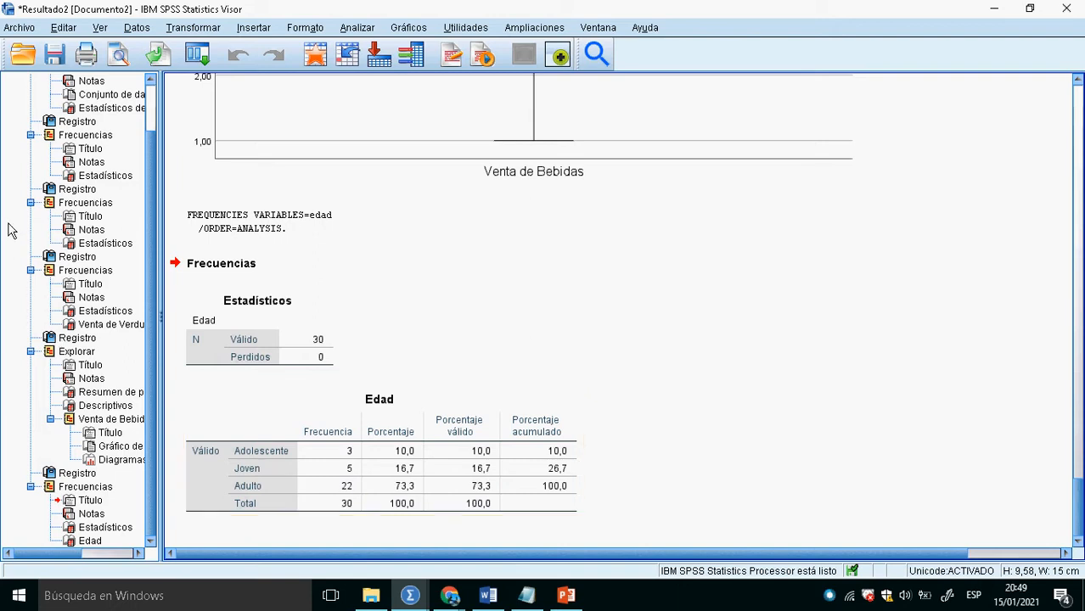
# - Return to the Supermercado.sav data and switch to the LiveBoard whiteboard in Chrome
pyautogui.click(315, 56)
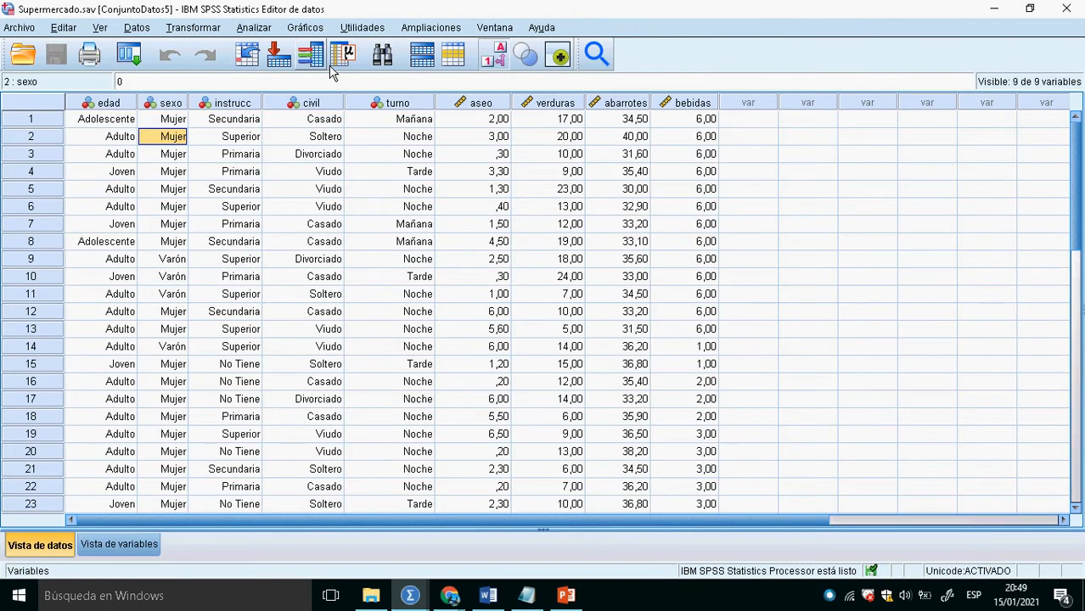
pyautogui.hotkey('alt', 'Tab')
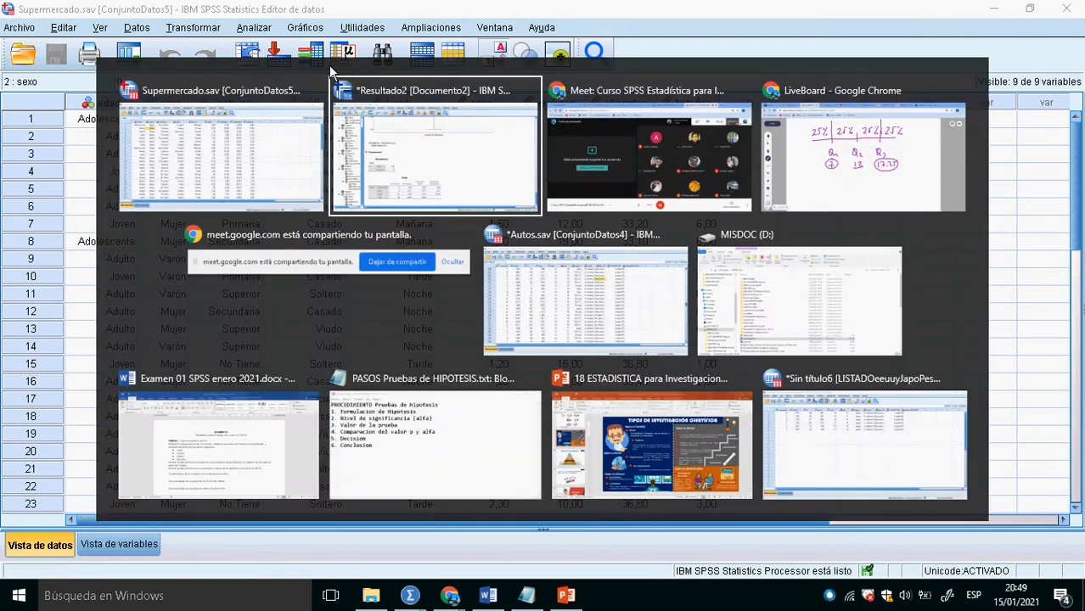
pyautogui.hotkey('alt', 'Tab')
pyautogui.hotkey('alt', 'Tab')
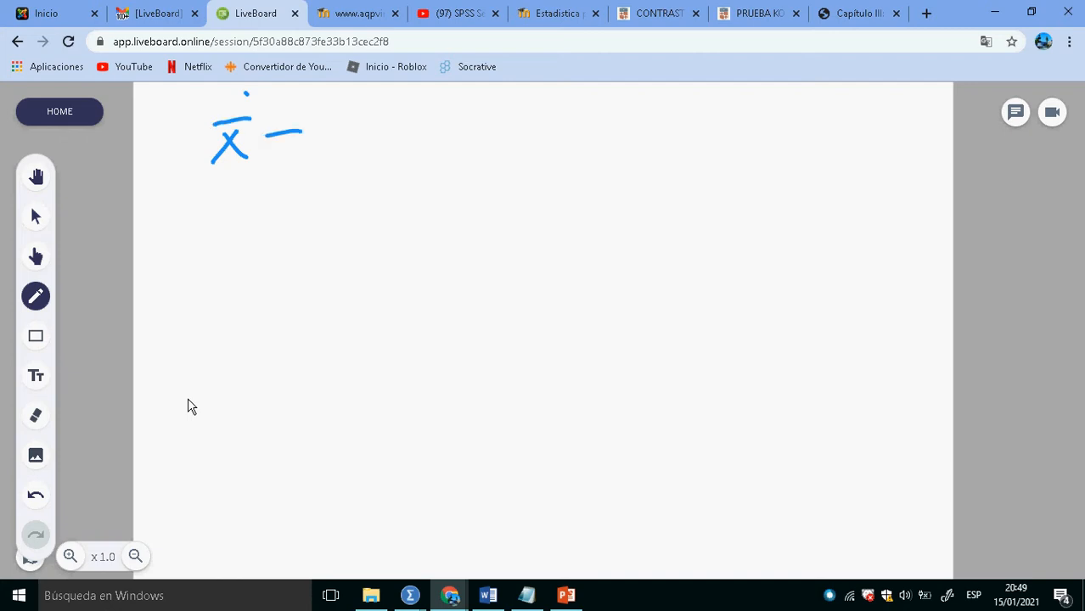
# - Switch back to SPSS, look at the Edad frequency table in the output, and return to the data
pyautogui.hotkey('alt', 'Tab')
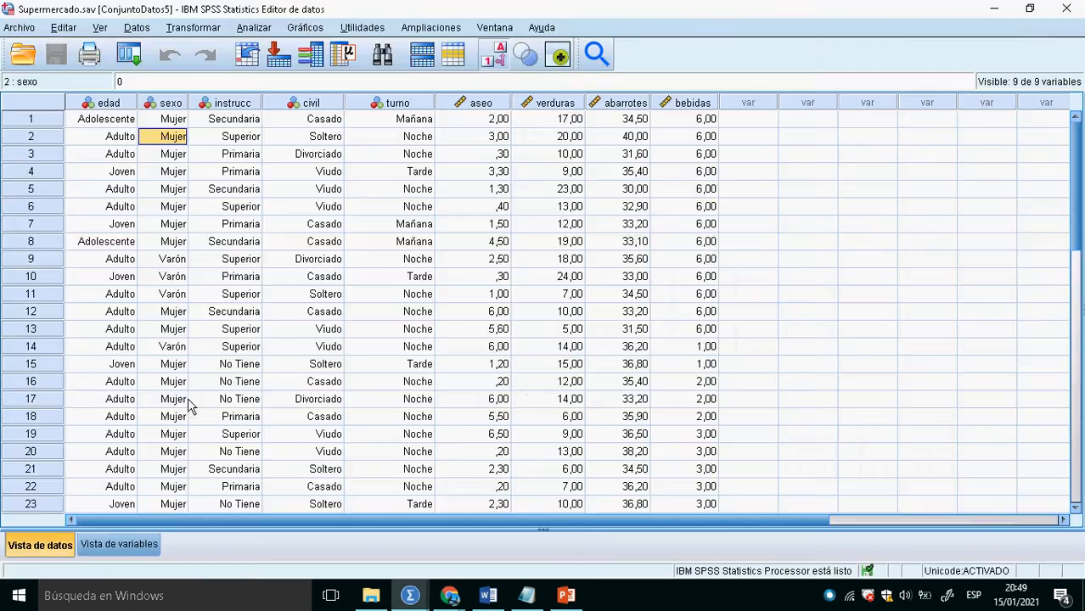
pyautogui.hotkey('alt', 'Tab')
pyautogui.hotkey('alt', 'Tab')
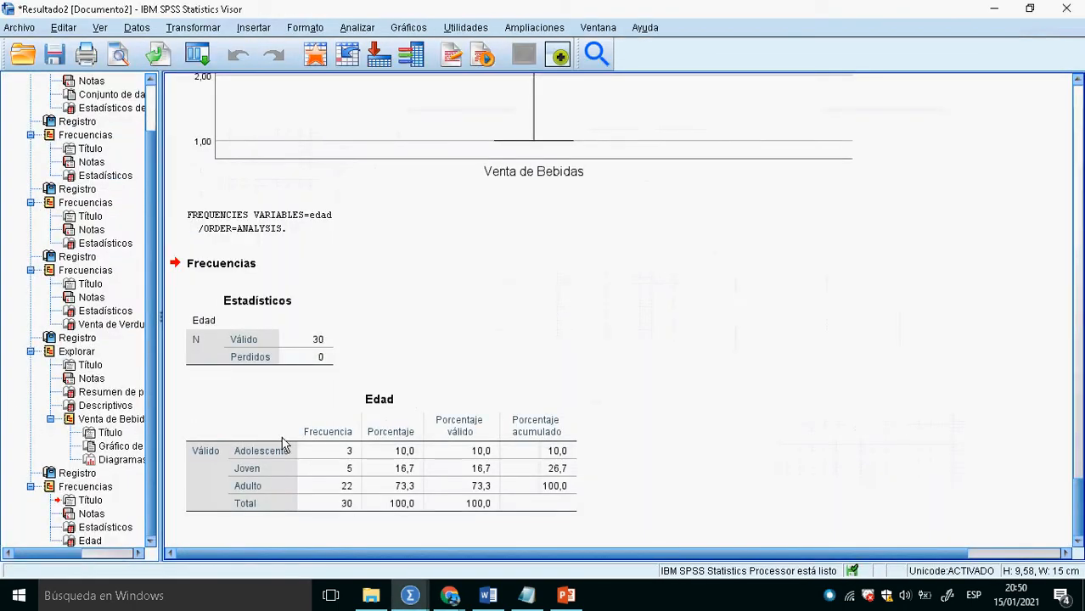
pyautogui.click(326, 63)
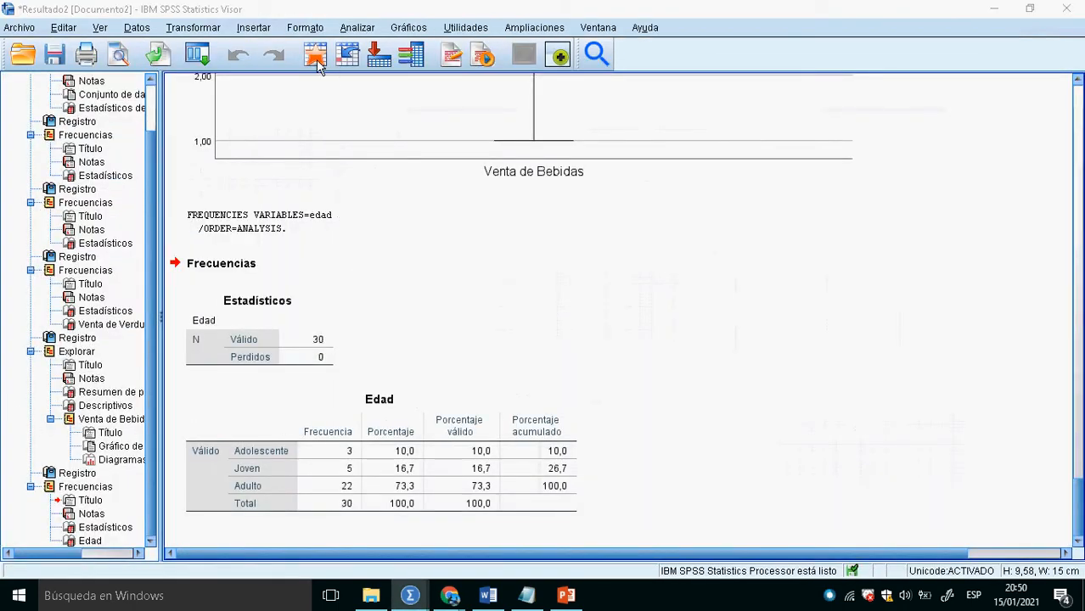
pyautogui.hotkey('alt', 'Tab')
pyautogui.hotkey('alt', 'Tab')
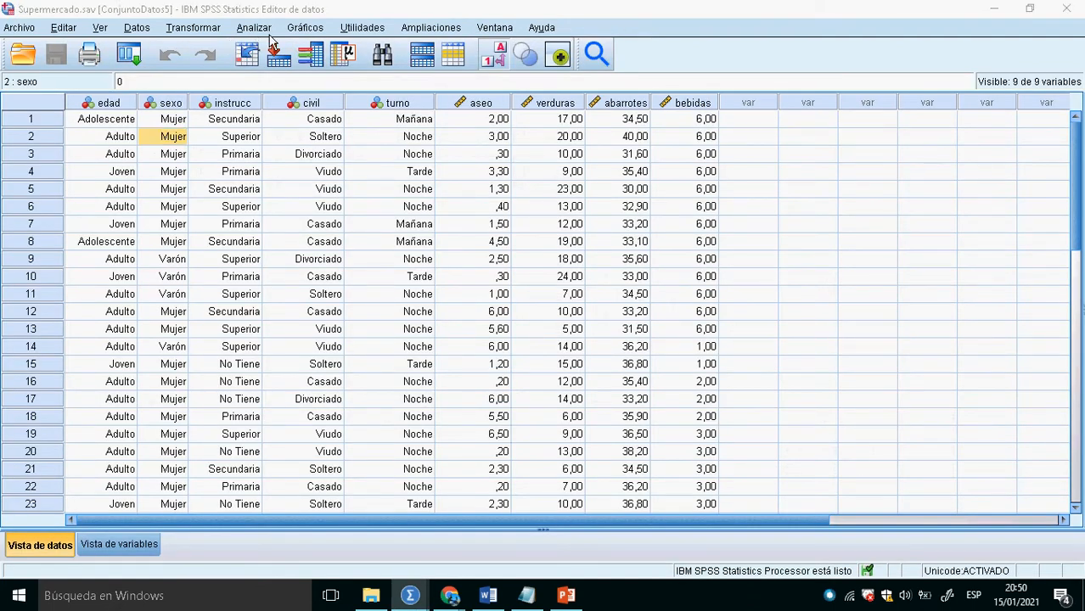
# - Switch to the LiveBoard whiteboard in Chrome and complete the handwritten expression x̄ = 18.5
pyautogui.hotkey('alt', 'Tab')
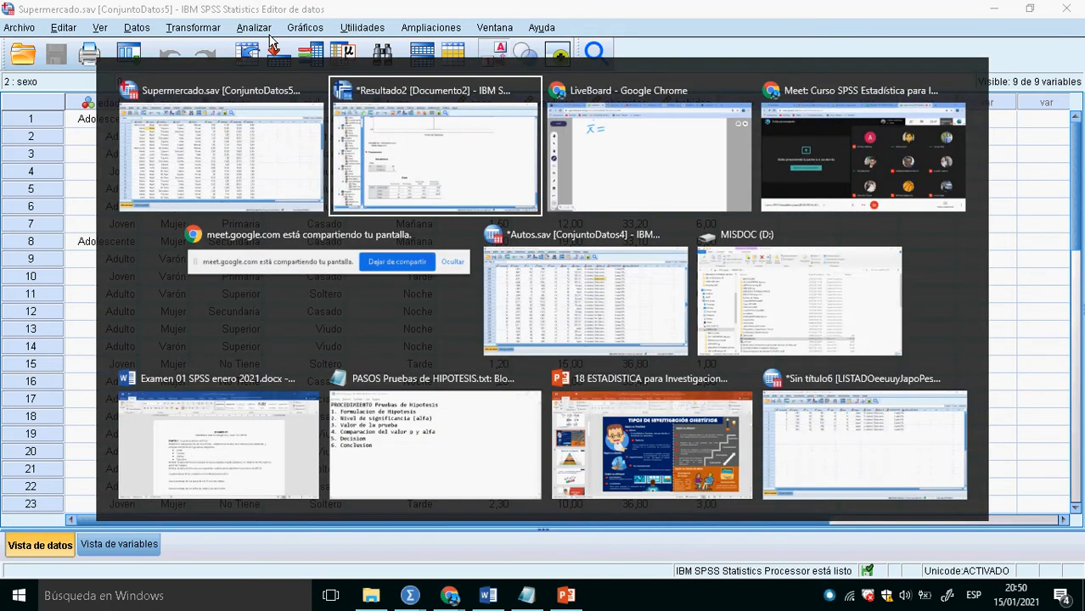
pyautogui.hotkey('alt', 'Tab')
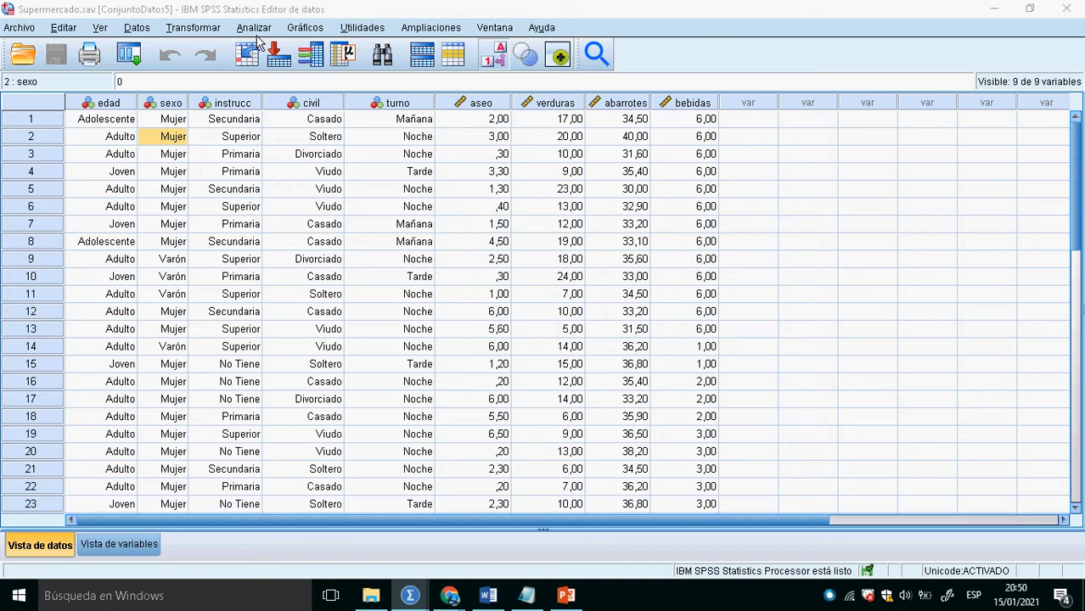
pyautogui.hotkey('alt', 'Tab')
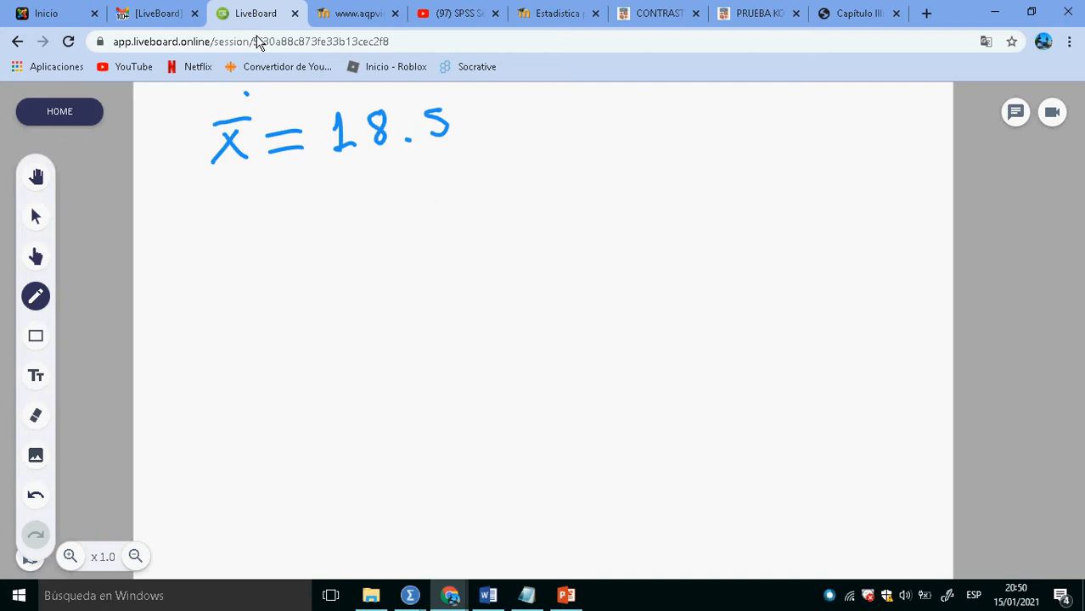
# - Handwrite the heading Promedio on the whiteboard with Muestral x̄ and Poblacional μ beneath it, circling μ
pyautogui.moveTo(591, 160); pyautogui.dragTo(587, 203)
pyautogui.moveTo(586, 160); pyautogui.dragTo(588, 180)
pyautogui.moveTo(608, 196)
pyautogui.mouseDown()
pyautogui.moveTo(624, 177)
pyautogui.moveTo(721, 185)
pyautogui.mouseUp()
pyautogui.moveTo(740, 170)
pyautogui.mouseDown()
pyautogui.moveTo(739, 182)
pyautogui.moveTo(759, 168)
pyautogui.mouseUp()
pyautogui.moveTo(736, 158); pyautogui.dragTo(737, 161)
pyautogui.moveTo(678, 234)
pyautogui.mouseDown()
pyautogui.moveTo(650, 270)
pyautogui.moveTo(687, 267)
pyautogui.mouseUp()
pyautogui.moveTo(644, 225); pyautogui.dragTo(693, 221)
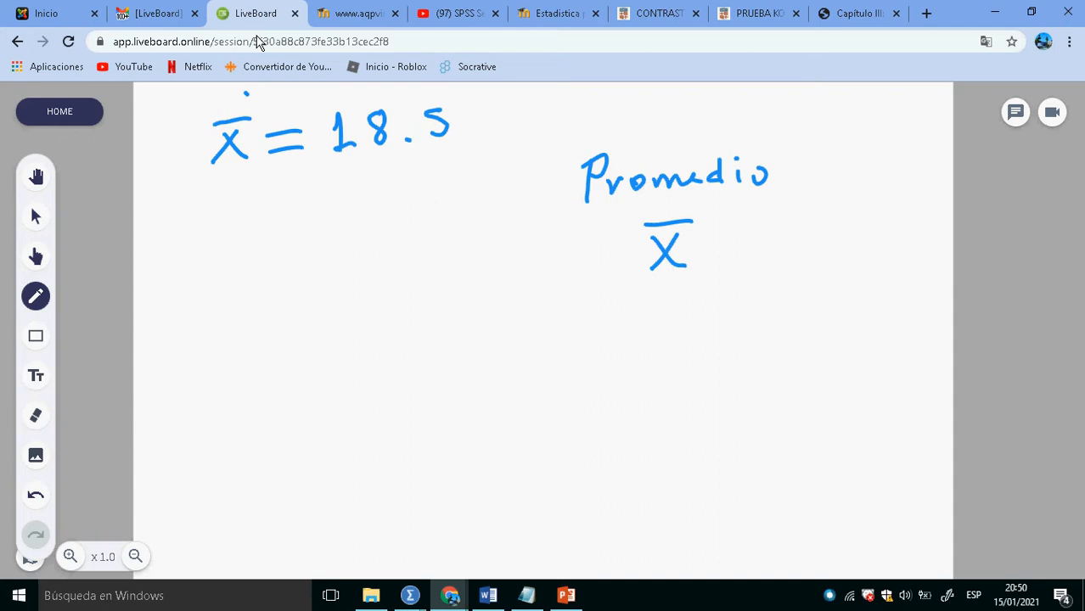
pyautogui.moveTo(633, 373); pyautogui.dragTo(687, 358)
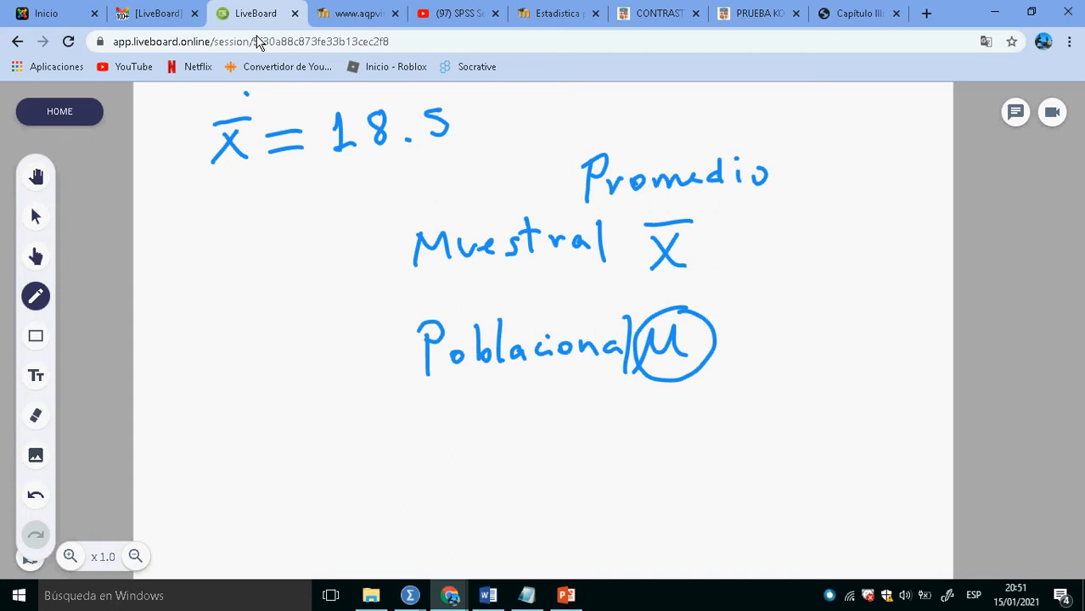
# - Handwrite "Estimación puntual" below the Poblacional line, with x̄ and an arrow to μ beneath it
pyautogui.moveTo(246, 403)
pyautogui.mouseDown()
pyautogui.moveTo(244, 450)
pyautogui.moveTo(276, 401)
pyautogui.mouseUp()
pyautogui.moveTo(251, 423)
pyautogui.mouseDown()
pyautogui.moveTo(277, 421)
pyautogui.moveTo(279, 439)
pyautogui.moveTo(292, 439)
pyautogui.mouseUp()
pyautogui.moveTo(336, 396); pyautogui.dragTo(329, 435)
pyautogui.moveTo(325, 414)
pyautogui.mouseDown()
pyautogui.moveTo(353, 407)
pyautogui.moveTo(364, 427)
pyautogui.moveTo(417, 434)
pyautogui.moveTo(482, 424)
pyautogui.mouseUp()
pyautogui.moveTo(469, 402)
pyautogui.mouseDown()
pyautogui.moveTo(559, 416)
pyautogui.moveTo(495, 393)
pyautogui.mouseUp()
pyautogui.moveTo(601, 401)
pyautogui.mouseDown()
pyautogui.moveTo(604, 416)
pyautogui.moveTo(644, 418)
pyautogui.moveTo(679, 416)
pyautogui.moveTo(727, 392)
pyautogui.moveTo(775, 406)
pyautogui.mouseUp()
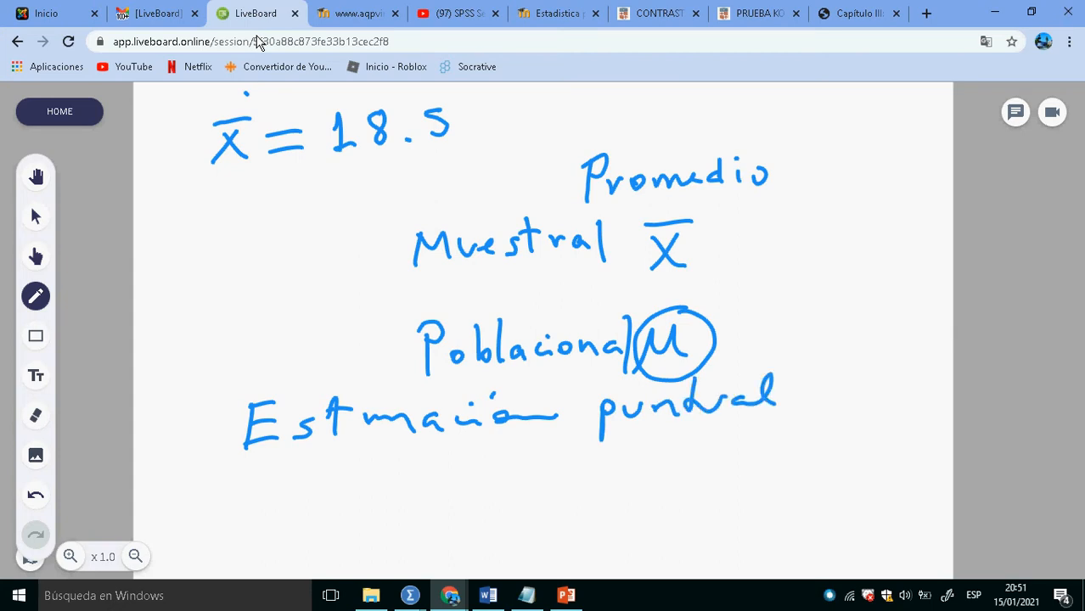
pyautogui.moveTo(321, 467)
pyautogui.mouseDown()
pyautogui.moveTo(343, 499)
pyautogui.moveTo(316, 503)
pyautogui.moveTo(363, 455)
pyautogui.mouseUp()
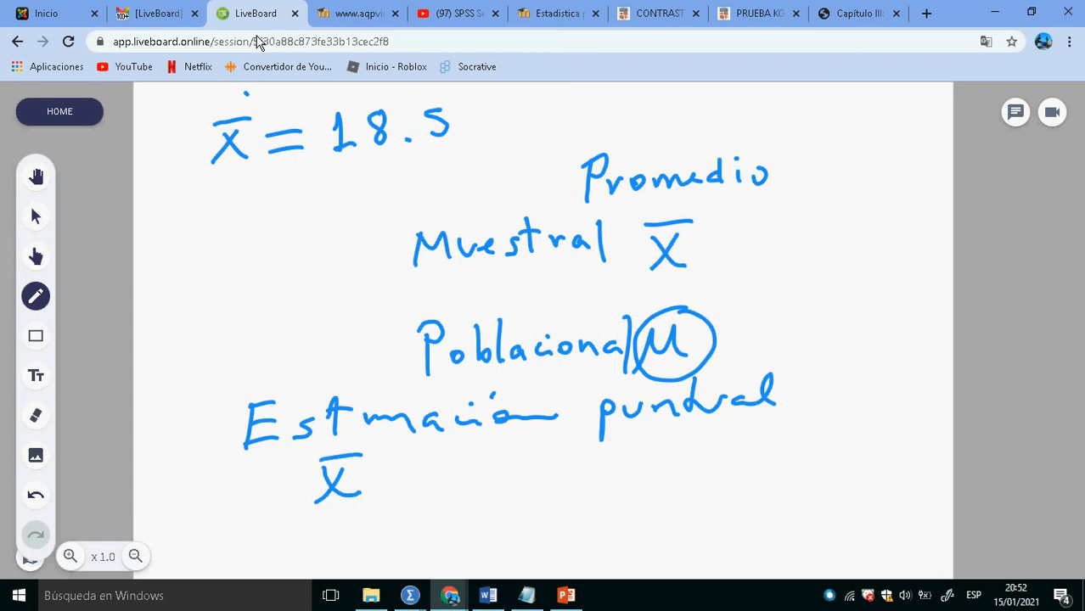
pyautogui.moveTo(378, 481)
pyautogui.mouseDown()
pyautogui.moveTo(527, 470)
pyautogui.moveTo(604, 477)
pyautogui.mouseUp()
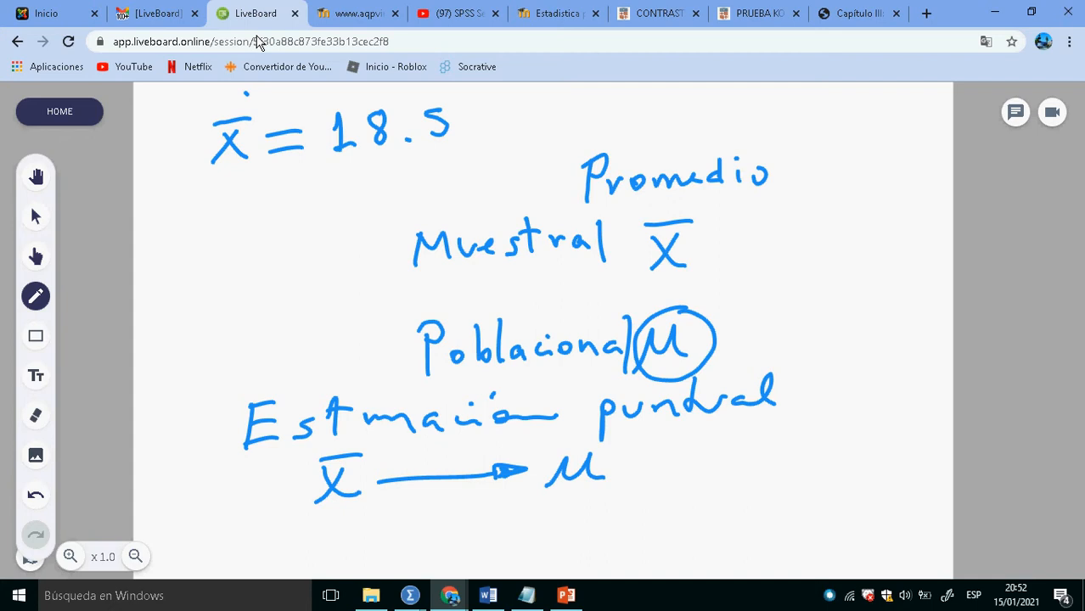
# - Handwrite the value 18.5 beside μ in the point estimation line
pyautogui.moveTo(692, 431); pyautogui.dragTo(686, 470)
pyautogui.moveTo(721, 426); pyautogui.dragTo(712, 463)
pyautogui.click(737, 455)
pyautogui.moveTo(758, 423); pyautogui.dragTo(754, 456)
pyautogui.moveTo(766, 421); pyautogui.dragTo(783, 418)
pyautogui.moveTo(680, 442); pyautogui.dragTo(687, 434)
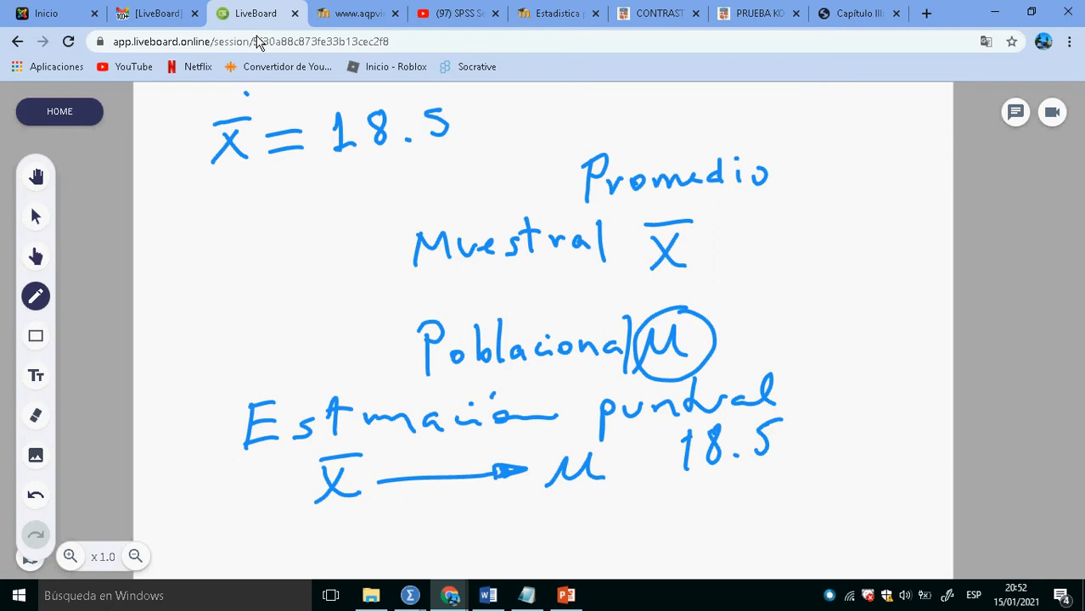
# - Add subscript 1 to x̄ and μ in the estimation line and write a second line, x̄₂ with an arrow to μ₂
pyautogui.moveTo(364, 487)
pyautogui.mouseDown()
pyautogui.moveTo(371, 503)
pyautogui.moveTo(313, 545)
pyautogui.moveTo(343, 543)
pyautogui.mouseUp()
pyautogui.moveTo(311, 508)
pyautogui.mouseDown()
pyautogui.moveTo(347, 505)
pyautogui.moveTo(382, 544)
pyautogui.moveTo(522, 513)
pyautogui.mouseUp()
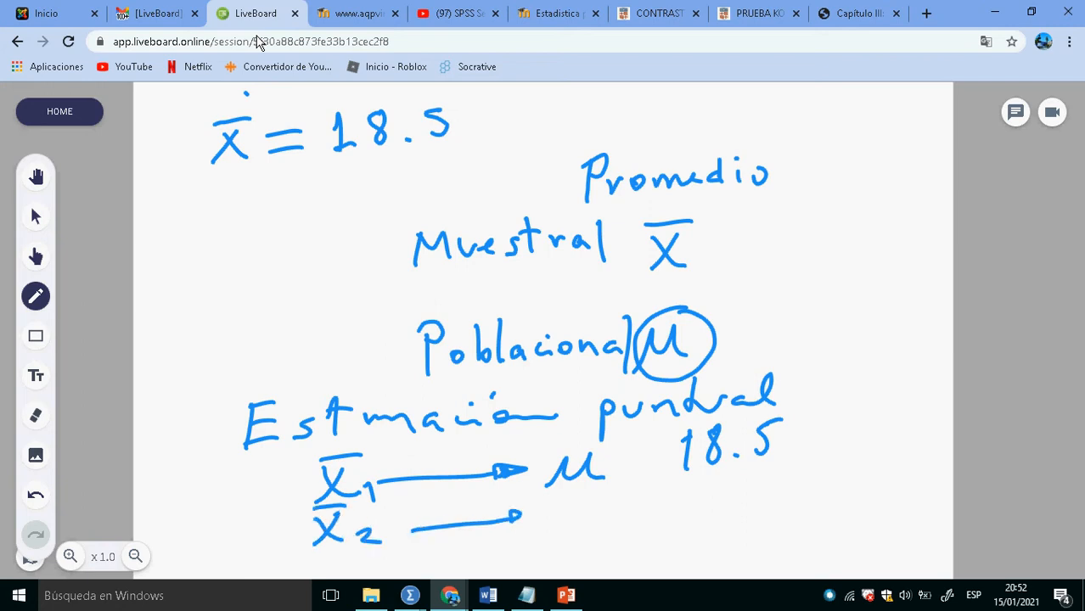
pyautogui.moveTo(615, 469); pyautogui.dragTo(616, 482)
pyautogui.moveTo(545, 510)
pyautogui.mouseDown()
pyautogui.moveTo(591, 504)
pyautogui.moveTo(625, 529)
pyautogui.mouseUp()
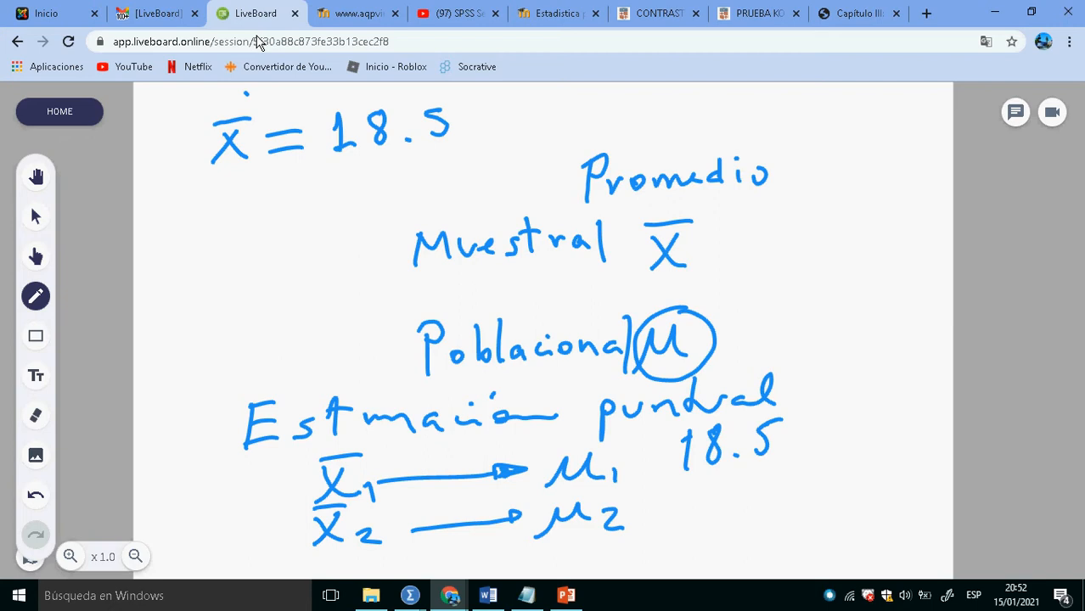
# - Handwrite the value 17.4 beside μ₂ in the second estimation line
pyautogui.moveTo(682, 496); pyautogui.dragTo(686, 525)
pyautogui.moveTo(671, 525); pyautogui.dragTo(719, 516)
pyautogui.click(738, 511)
pyautogui.moveTo(761, 476)
pyautogui.mouseDown()
pyautogui.moveTo(775, 497)
pyautogui.moveTo(764, 518)
pyautogui.mouseUp()
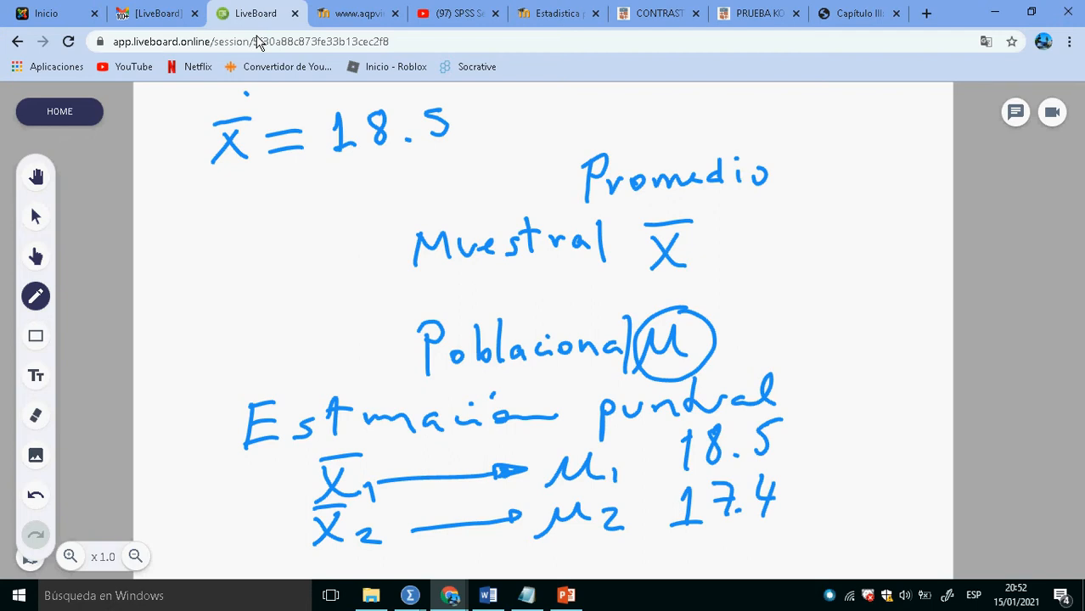
# - Handwrite a third estimation line, x₃ with an arrow to μ₃, and a value beside it
pyautogui.moveTo(314, 549); pyautogui.dragTo(340, 568)
pyautogui.moveTo(339, 547)
pyautogui.mouseDown()
pyautogui.moveTo(312, 567)
pyautogui.moveTo(362, 571)
pyautogui.mouseUp()
pyautogui.moveTo(429, 556)
pyautogui.mouseDown()
pyautogui.moveTo(597, 534)
pyautogui.moveTo(613, 557)
pyautogui.mouseUp()
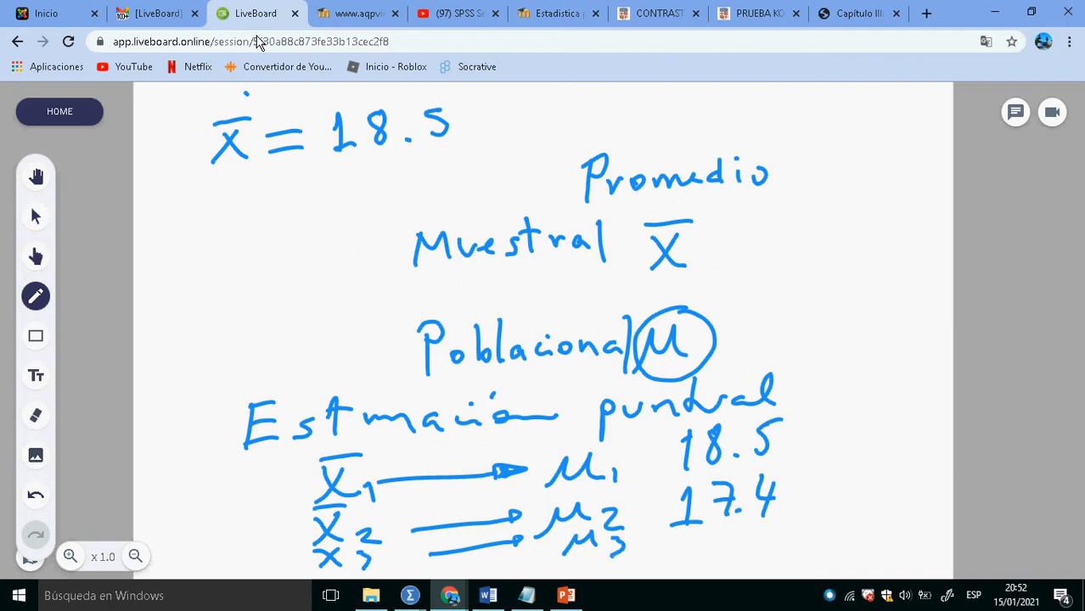
pyautogui.moveTo(684, 530); pyautogui.dragTo(686, 555)
pyautogui.moveTo(731, 523); pyautogui.dragTo(716, 552)
pyautogui.click(736, 545)
pyautogui.moveTo(770, 521); pyautogui.dragTo(763, 531)
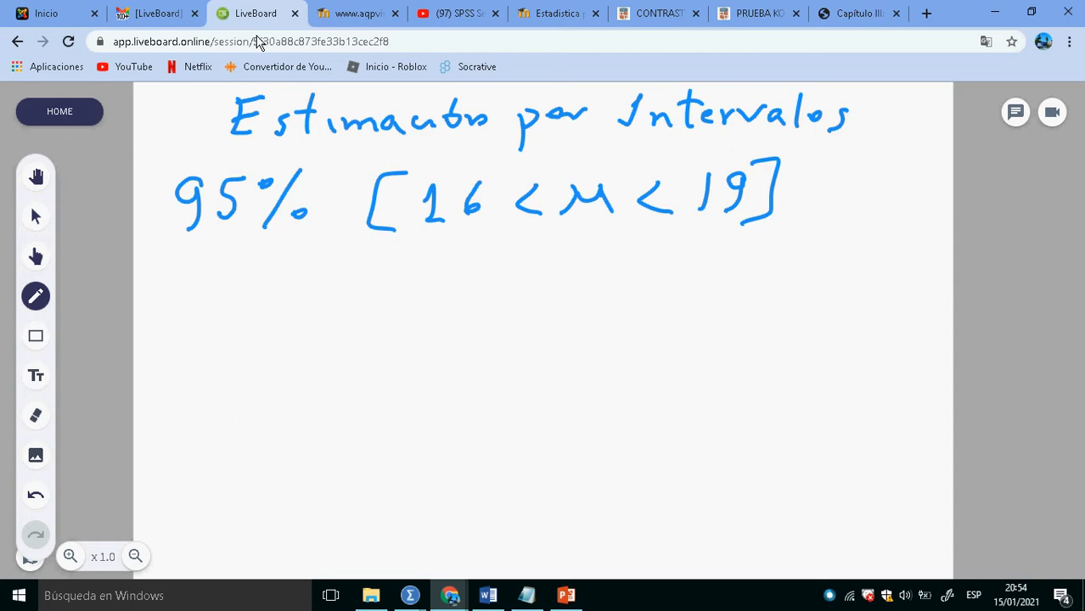
# - Handwrite "99%" below the 95% interval, with the option letter A beside it
pyautogui.moveTo(224, 285); pyautogui.dragTo(211, 318)
pyautogui.moveTo(261, 284); pyautogui.dragTo(244, 318)
pyautogui.click(278, 279)
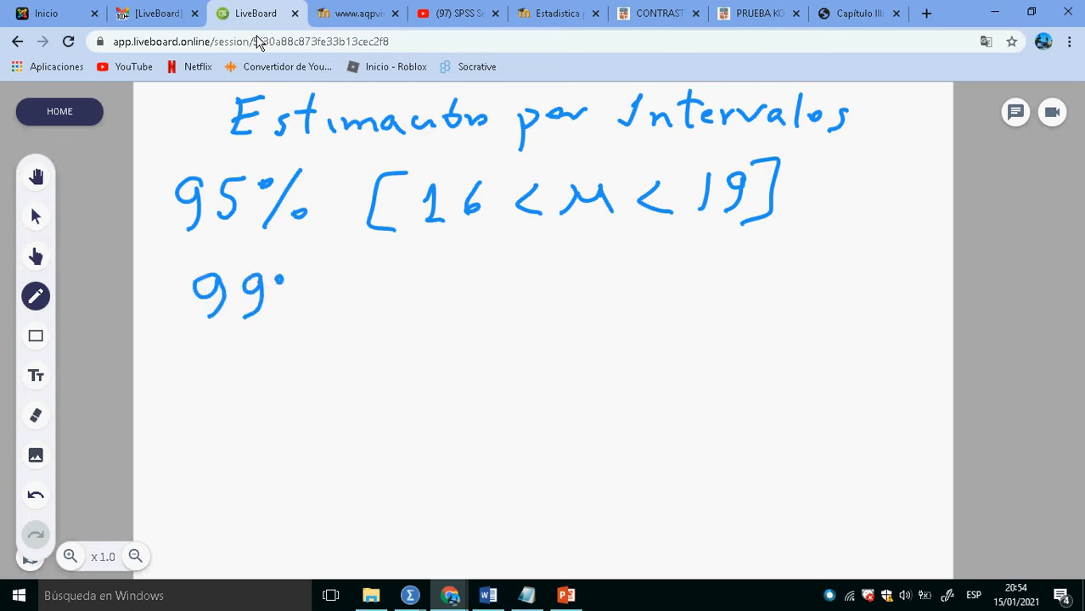
pyautogui.moveTo(303, 266)
pyautogui.mouseDown()
pyautogui.moveTo(273, 326)
pyautogui.moveTo(297, 311)
pyautogui.mouseUp()
pyautogui.moveTo(385, 306)
pyautogui.mouseDown()
pyautogui.moveTo(395, 278)
pyautogui.moveTo(409, 302)
pyautogui.mouseUp()
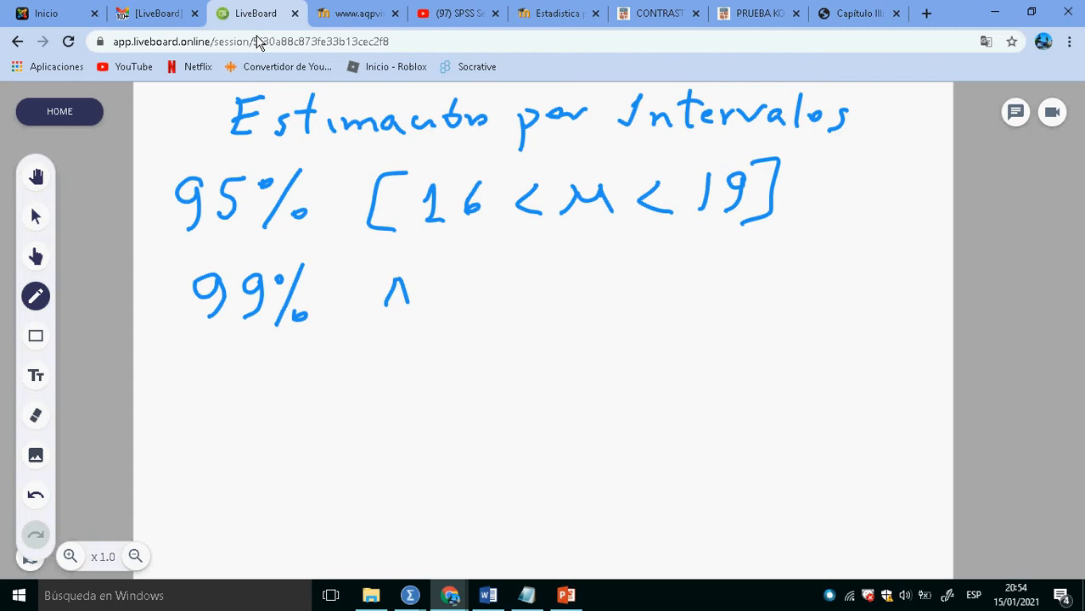
pyautogui.moveTo(389, 295)
pyautogui.mouseDown()
pyautogui.moveTo(403, 294)
pyautogui.moveTo(388, 367)
pyautogui.moveTo(410, 367)
pyautogui.moveTo(392, 330)
pyautogui.mouseUp()
pyautogui.moveTo(392, 338); pyautogui.dragTo(400, 363)
pyautogui.moveTo(373, 372); pyautogui.dragTo(406, 360)
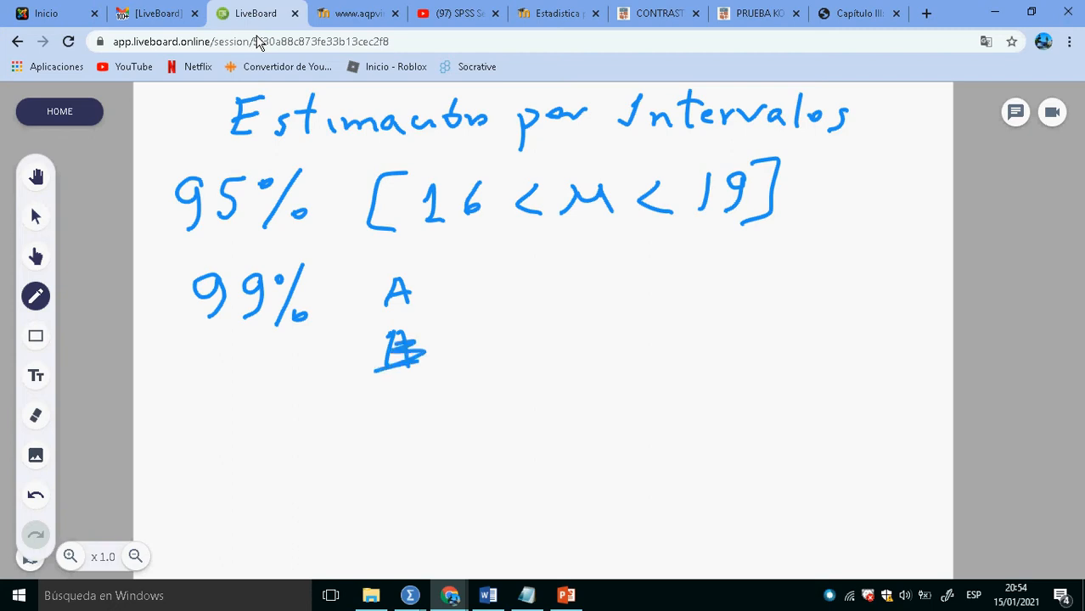
pyautogui.hotkey('ctrl', 'z')
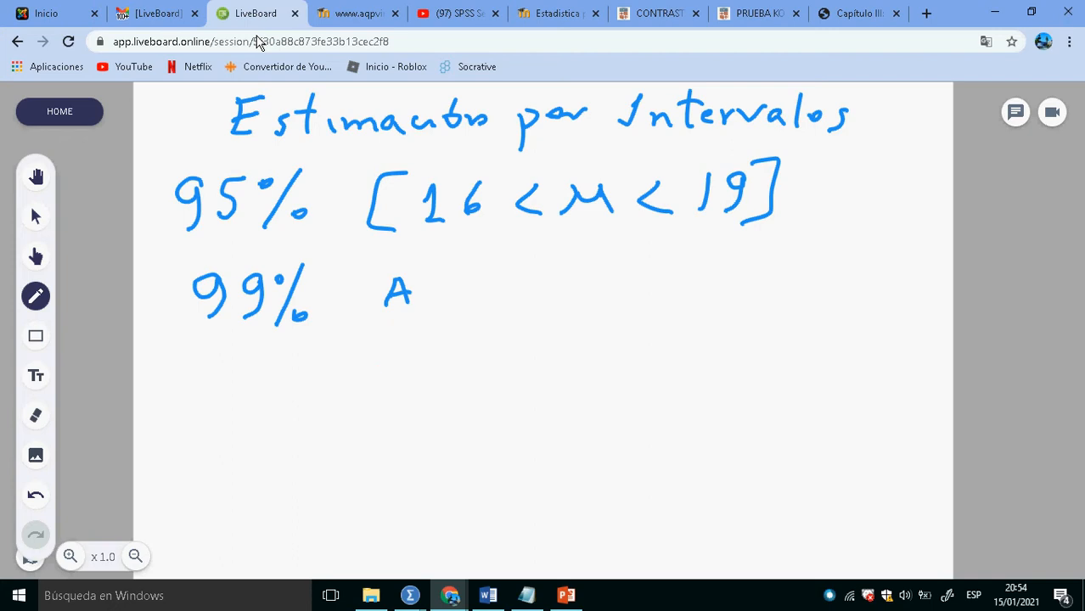
# - Handwrite option B below A and draw bracket pairs: one under the 95% interval, a wide one beside A and a narrow one beside B
pyautogui.moveTo(392, 350); pyautogui.dragTo(393, 383)
pyautogui.moveTo(501, 240)
pyautogui.mouseDown()
pyautogui.moveTo(540, 271)
pyautogui.moveTo(518, 237)
pyautogui.mouseUp()
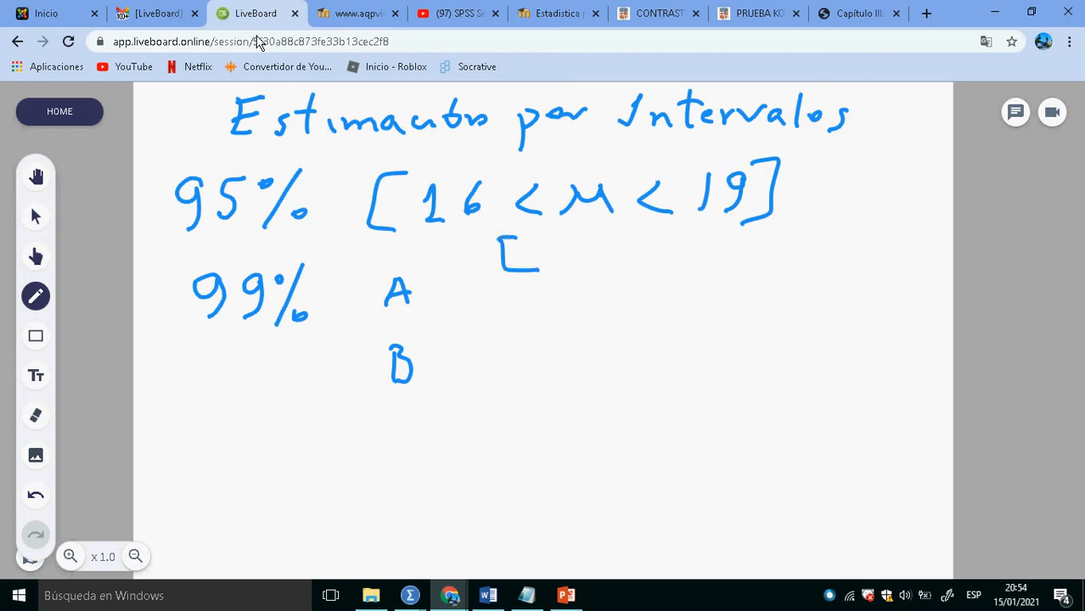
pyautogui.moveTo(624, 232); pyautogui.dragTo(630, 271)
pyautogui.moveTo(449, 272)
pyautogui.mouseDown()
pyautogui.moveTo(472, 302)
pyautogui.moveTo(460, 269)
pyautogui.mouseUp()
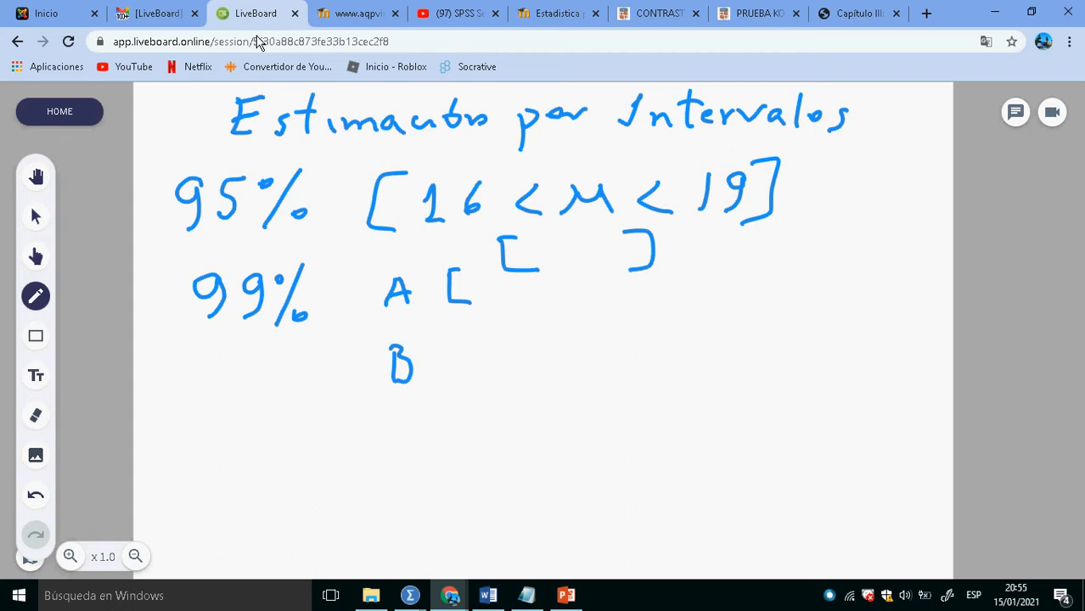
pyautogui.moveTo(738, 266); pyautogui.dragTo(745, 300)
pyautogui.moveTo(558, 343)
pyautogui.mouseDown()
pyautogui.moveTo(560, 366)
pyautogui.moveTo(576, 338)
pyautogui.mouseUp()
pyautogui.moveTo(562, 369); pyautogui.dragTo(606, 369)
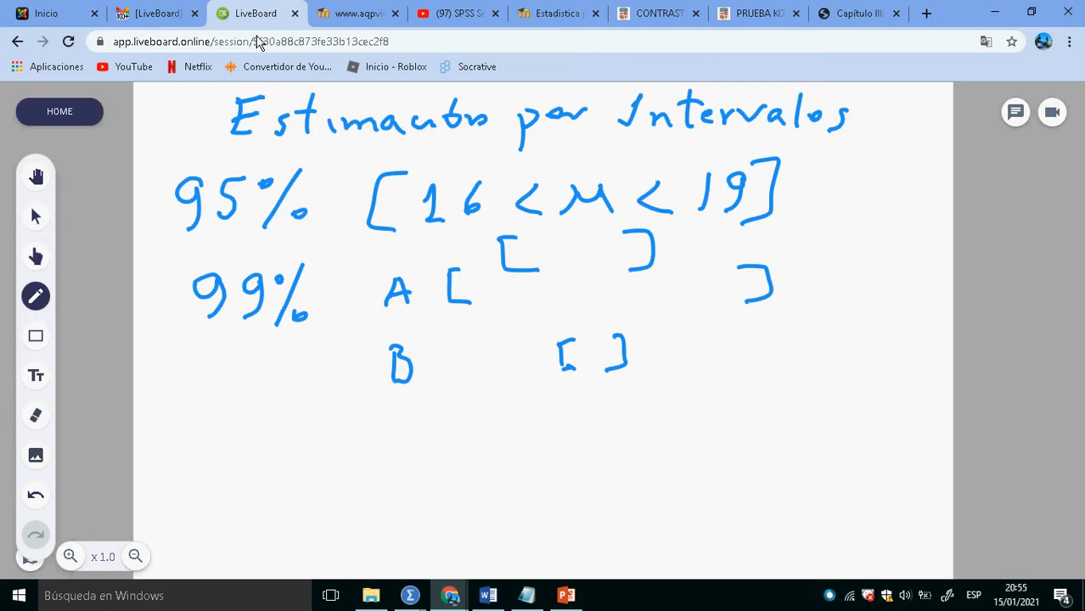
# - Draw three long horizontal lines above option A, between A and B, and below B to separate the options
pyautogui.moveTo(832, 253); pyautogui.dragTo(365, 272)
pyautogui.moveTo(367, 333); pyautogui.dragTo(870, 312)
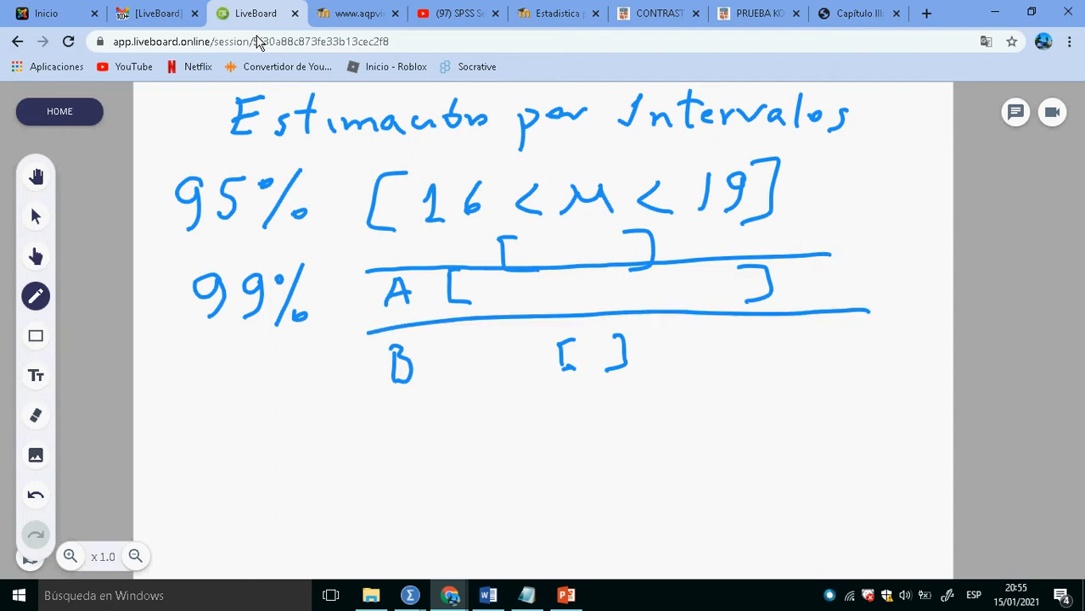
pyautogui.moveTo(383, 405); pyautogui.dragTo(891, 367)
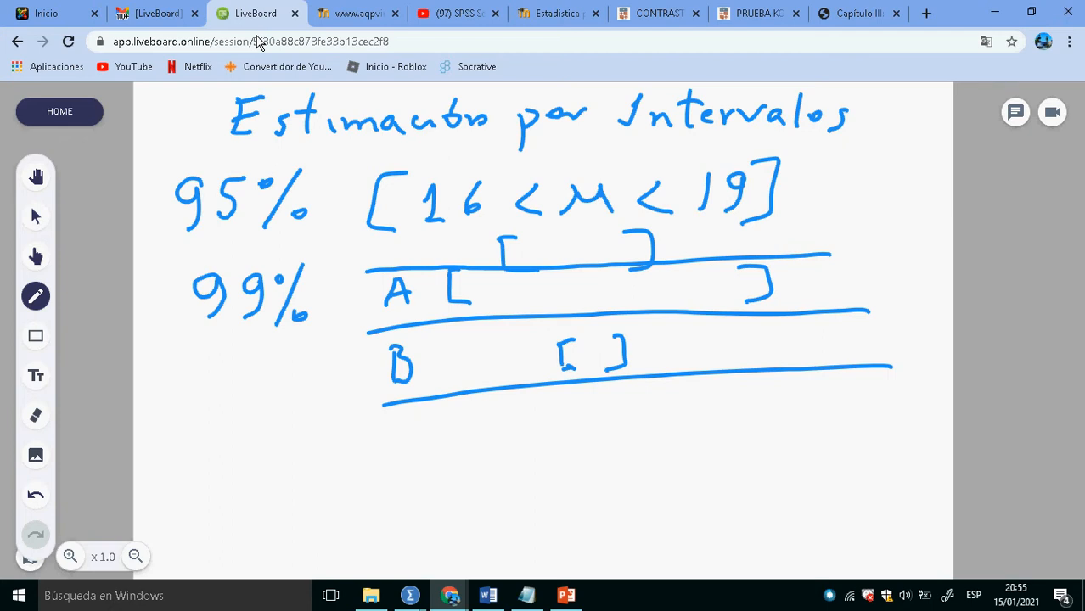
# - Switch to the Google Meet call to check the participants, and return to the whiteboard
pyautogui.hotkey('alt', 'Tab')
pyautogui.hotkey('alt', 'Tab')
pyautogui.hotkey('alt', 'Tab')
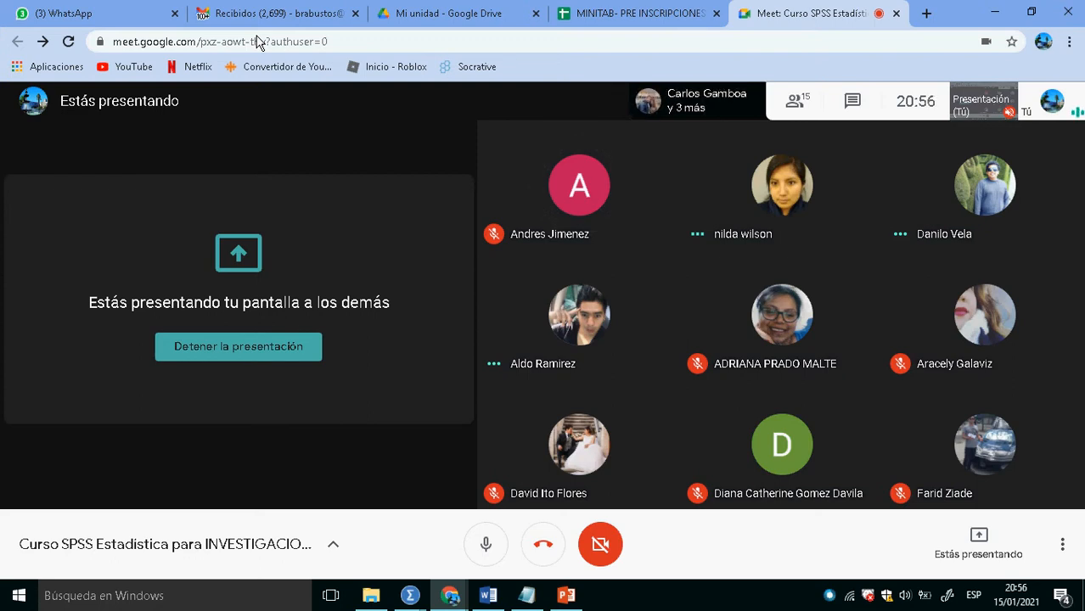
pyautogui.hotkey('alt', 'Tab')
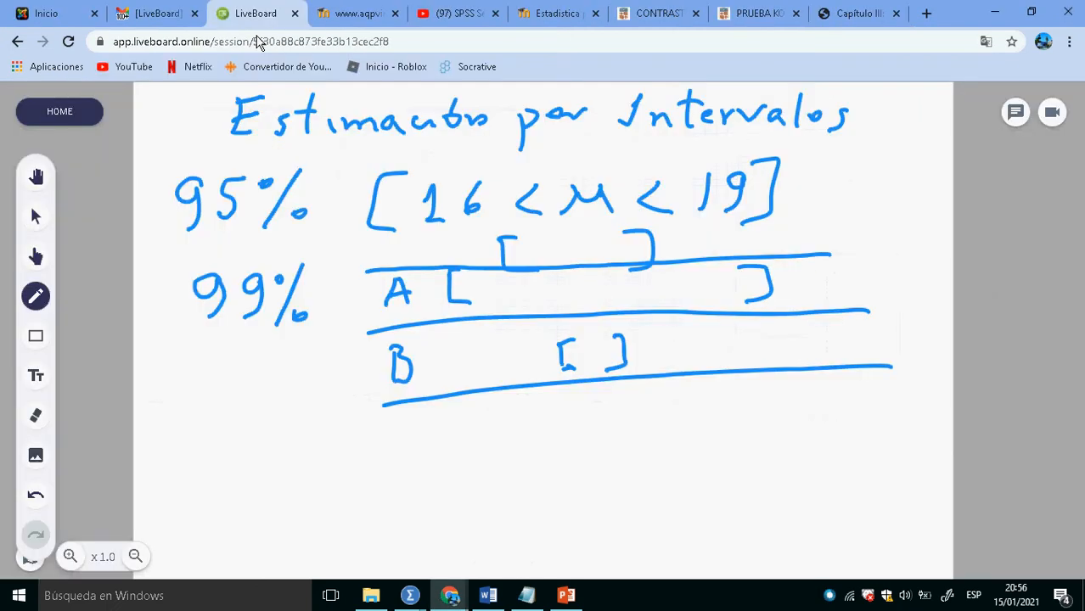
# - Handwrite check marks beside options A and B, viewing the Google Meet call in between
pyautogui.moveTo(344, 299); pyautogui.dragTo(375, 288)
pyautogui.hotkey('alt', 'Tab')
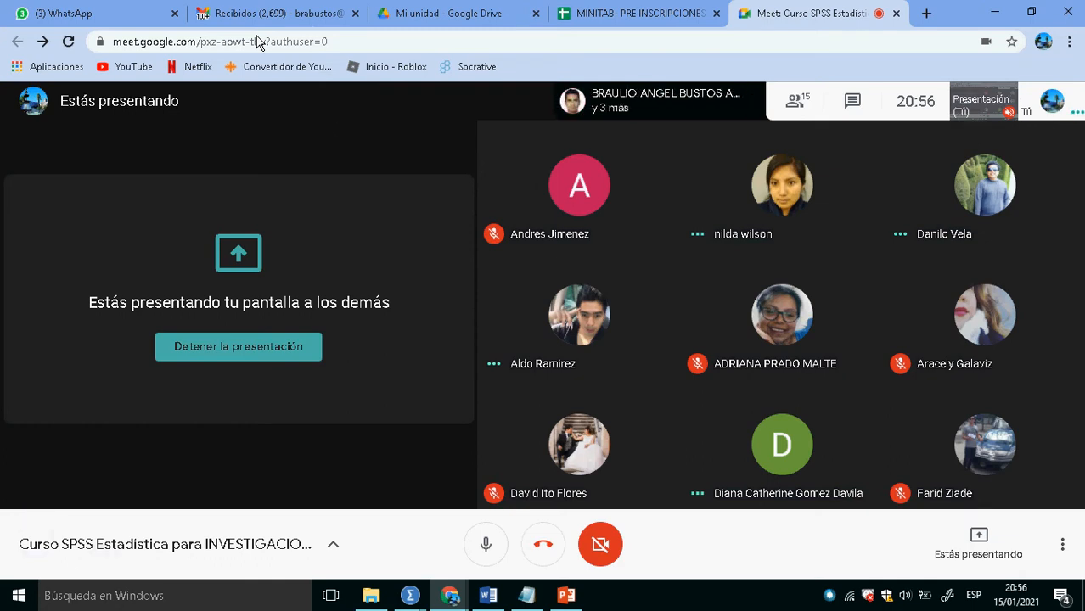
pyautogui.hotkey('alt', 'Tab')
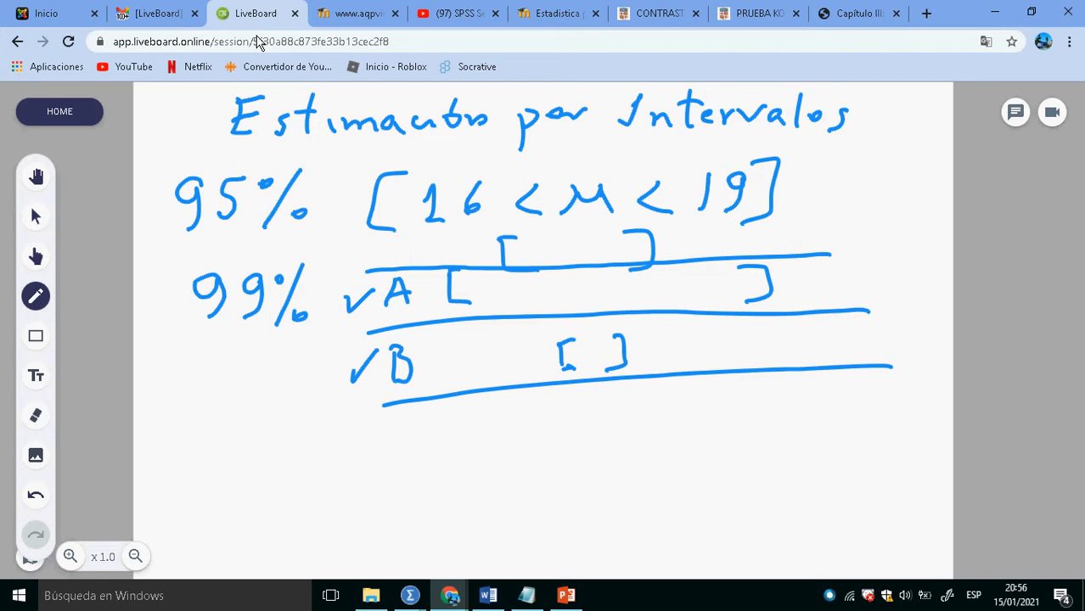
# - Switch to Supermercado.sav in SPSS and replace Venta de Bebidas with Venta de Verduras as the dependent variable of the Explorar analysis
pyautogui.hotkey('alt', 'Tab')
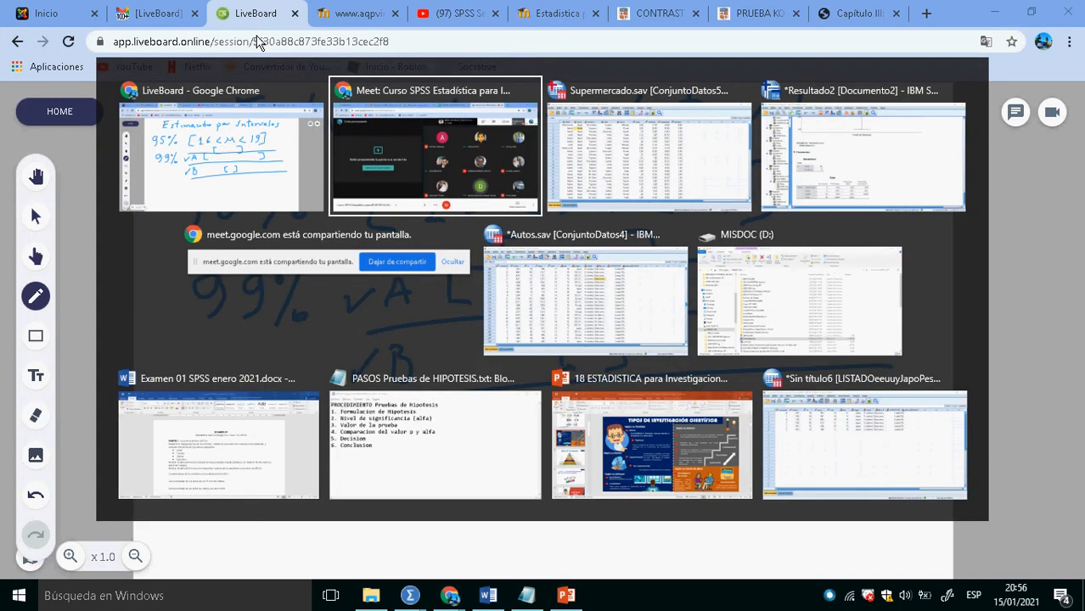
pyautogui.hotkey('alt', 'Tab')
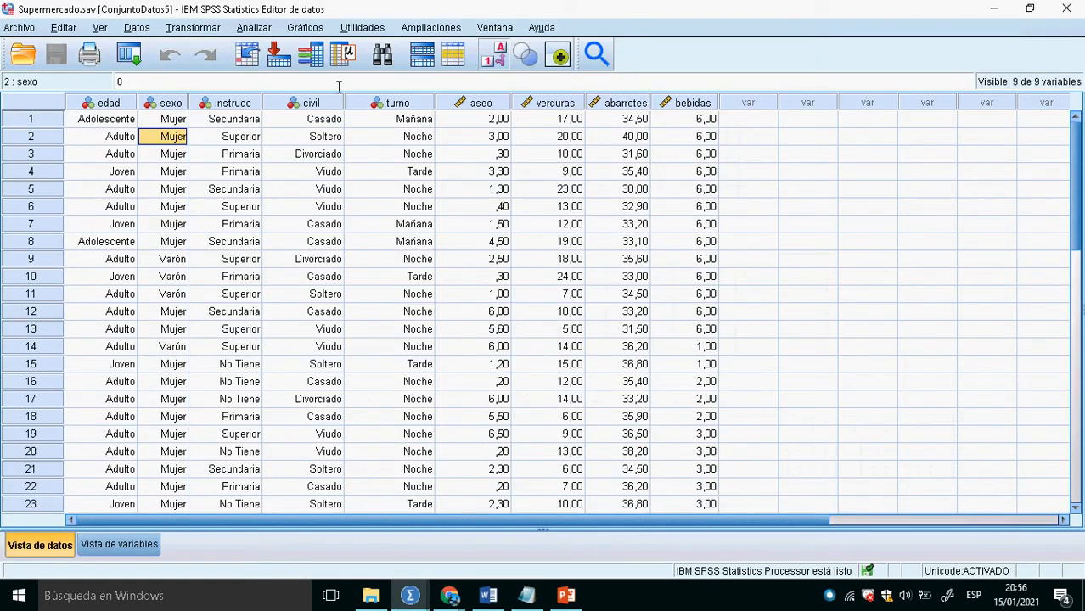
pyautogui.click(254, 28)
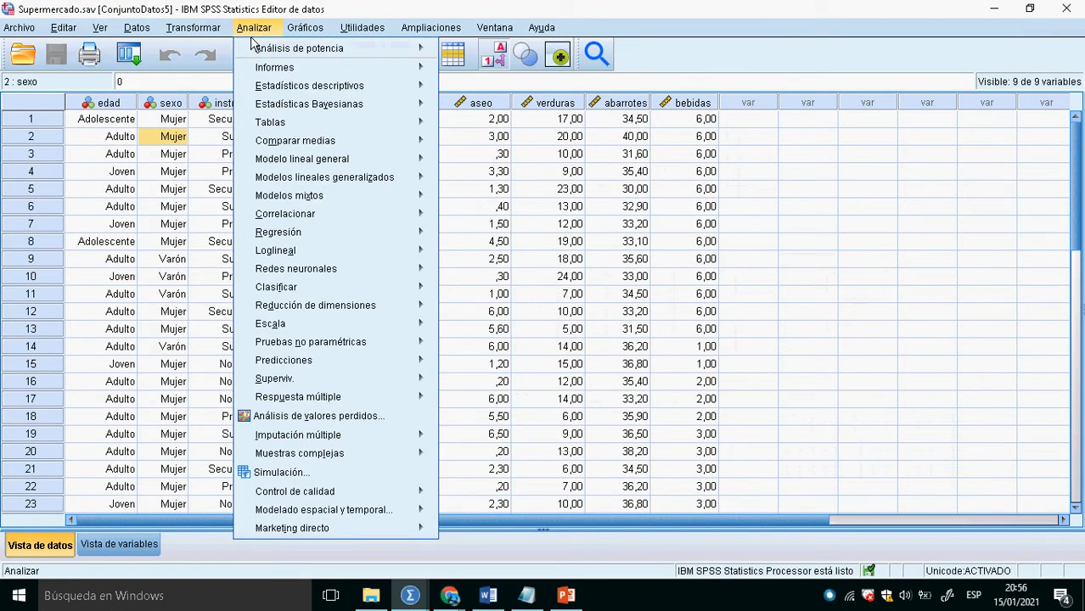
pyautogui.moveTo(367, 111)
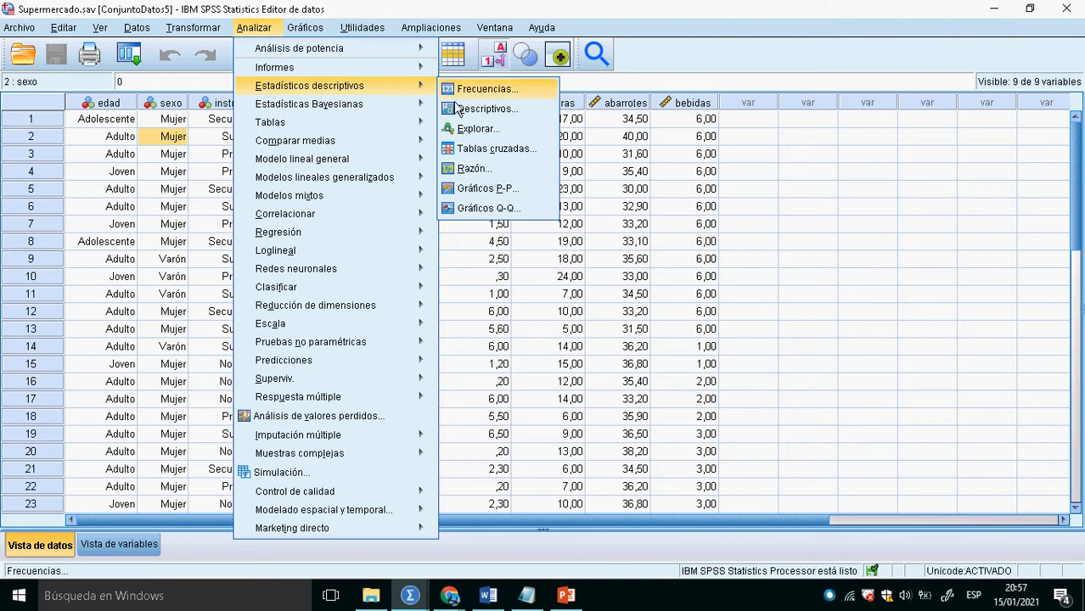
pyautogui.click(497, 135)
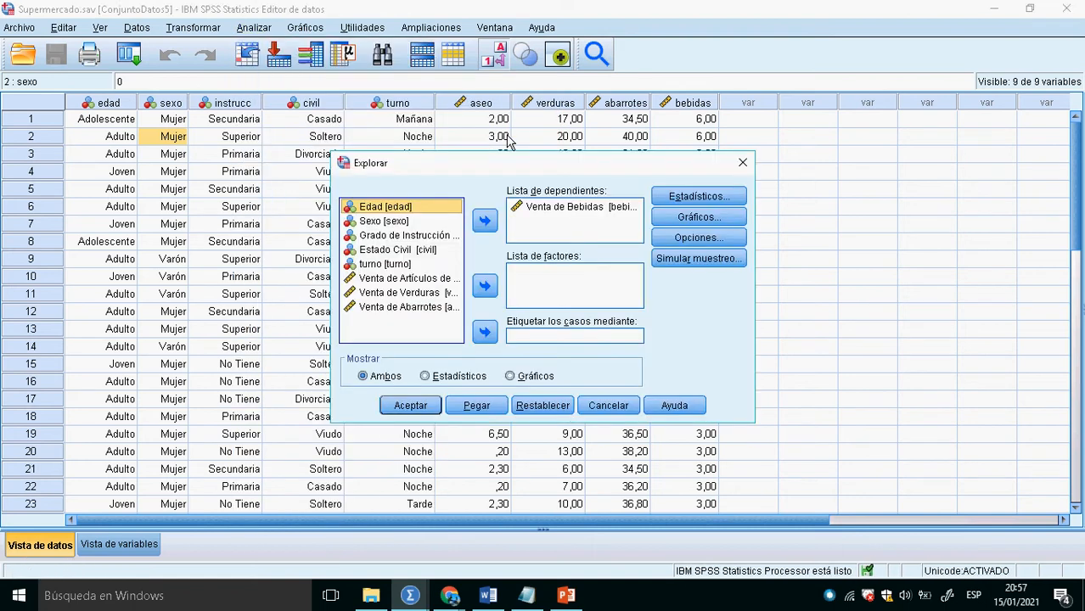
pyautogui.click(585, 222)
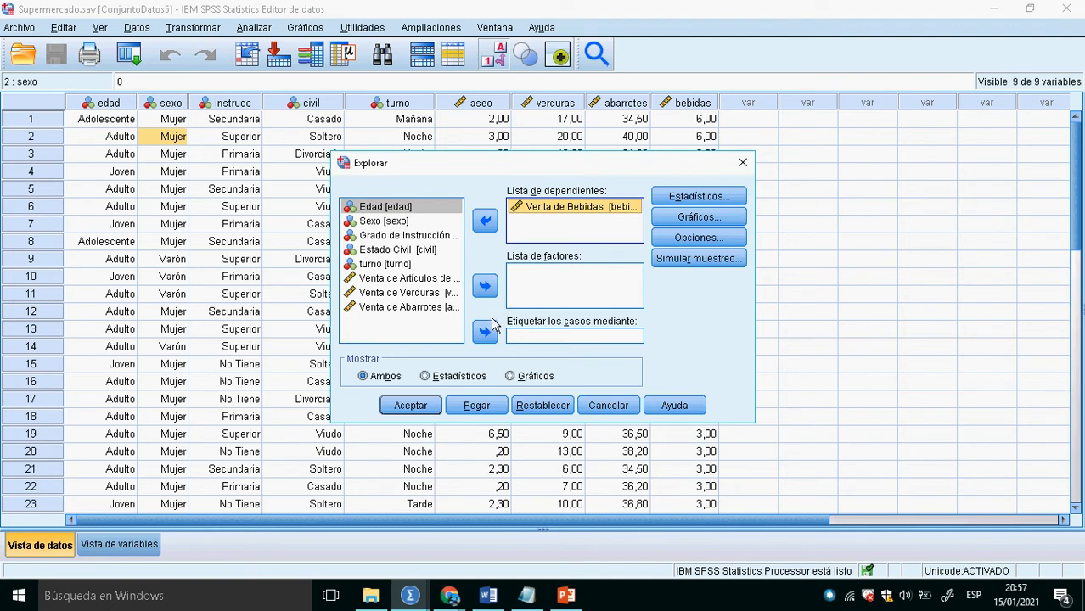
pyautogui.click(488, 225)
pyautogui.click(429, 292)
pyautogui.click(485, 221)
# - Set the confidence interval for the mean to 95% and run Explorar for Venta de Verduras
pyautogui.click(698, 197)
pyautogui.moveTo(646, 268); pyautogui.dragTo(604, 270)
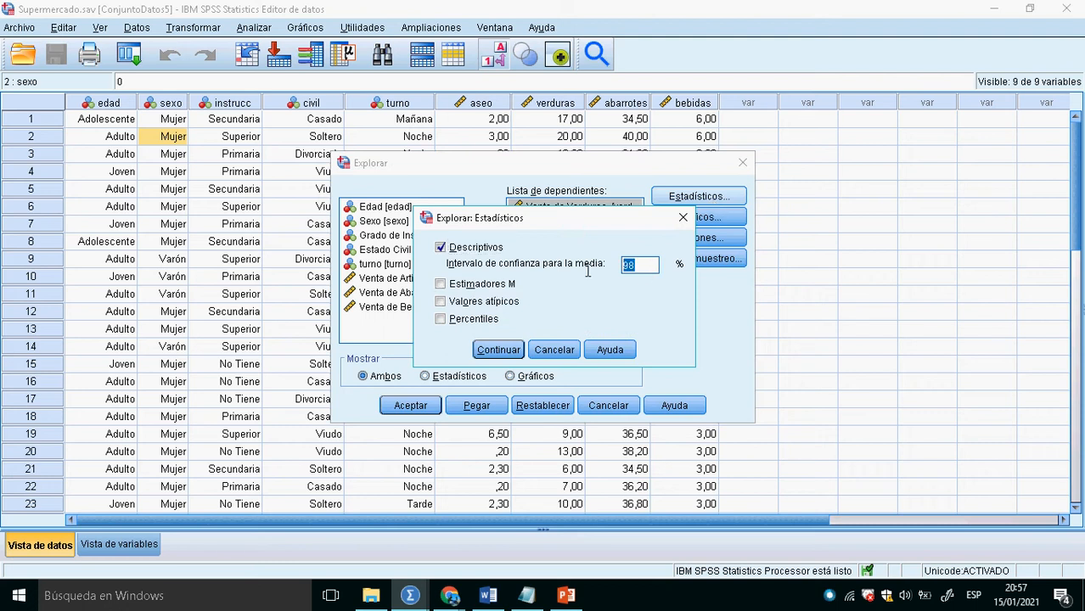
pyautogui.write('95')
pyautogui.click(493, 349)
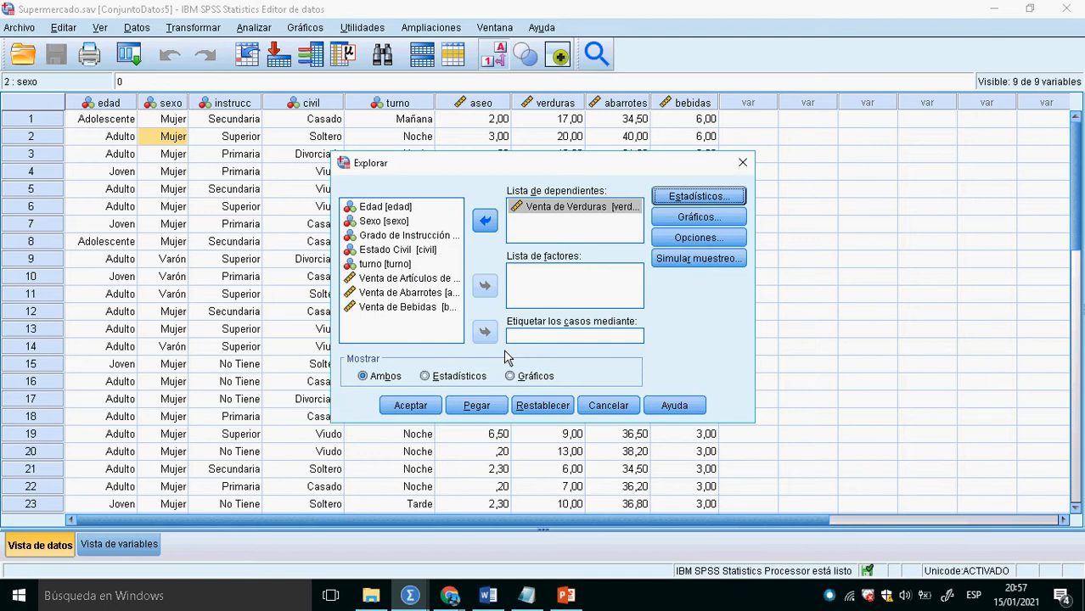
pyautogui.click(416, 407)
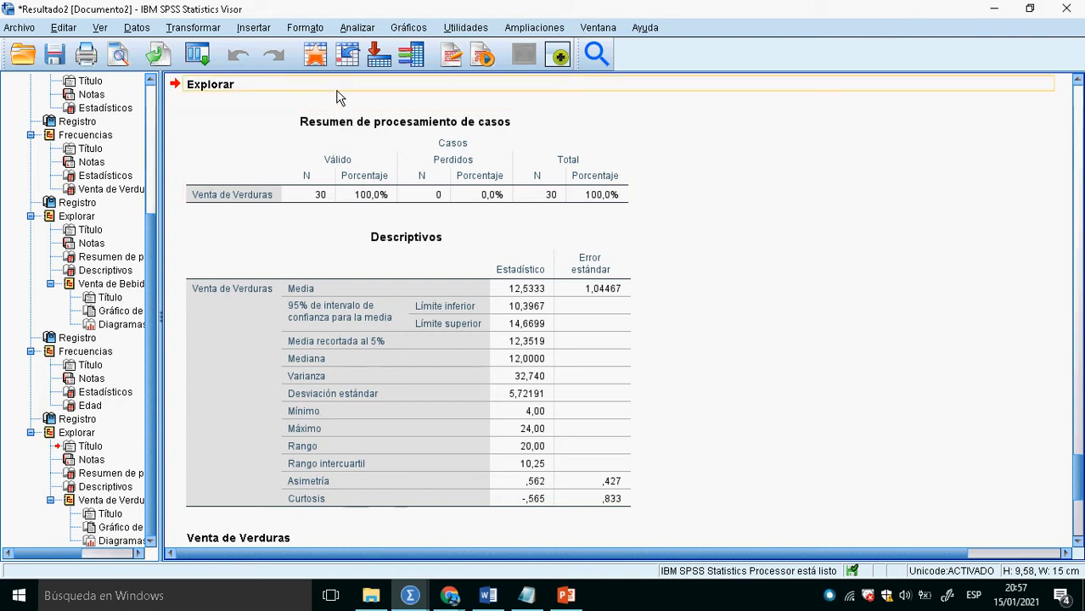
# - Run Explorar for Venta de Verduras again with the confidence interval for the mean set to 99%
pyautogui.click(325, 60)
pyautogui.click(254, 27)
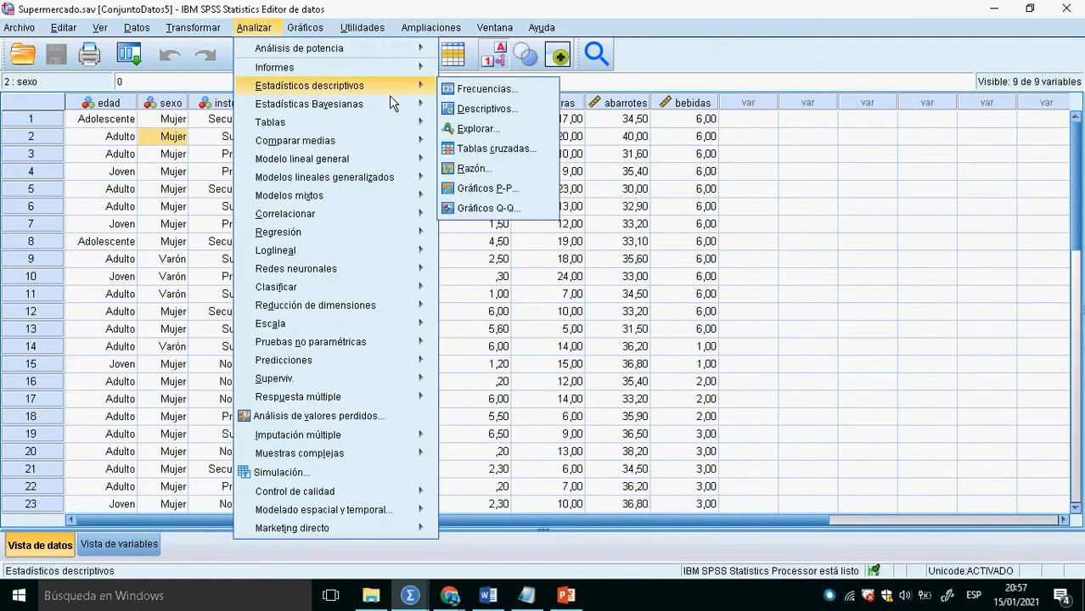
pyautogui.click(499, 140)
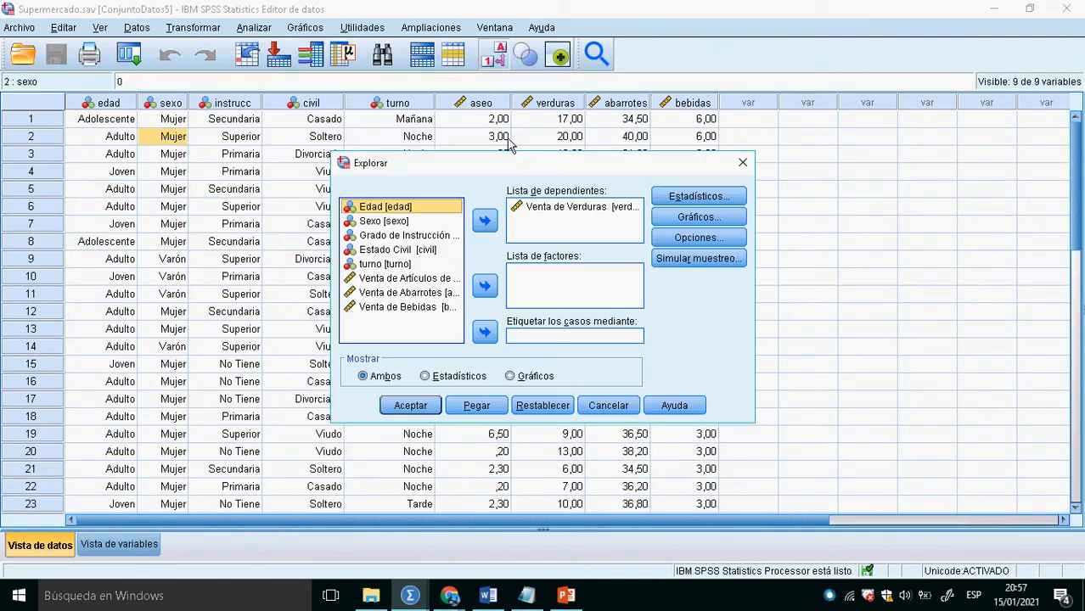
pyautogui.click(680, 202)
pyautogui.doubleClick(654, 270)
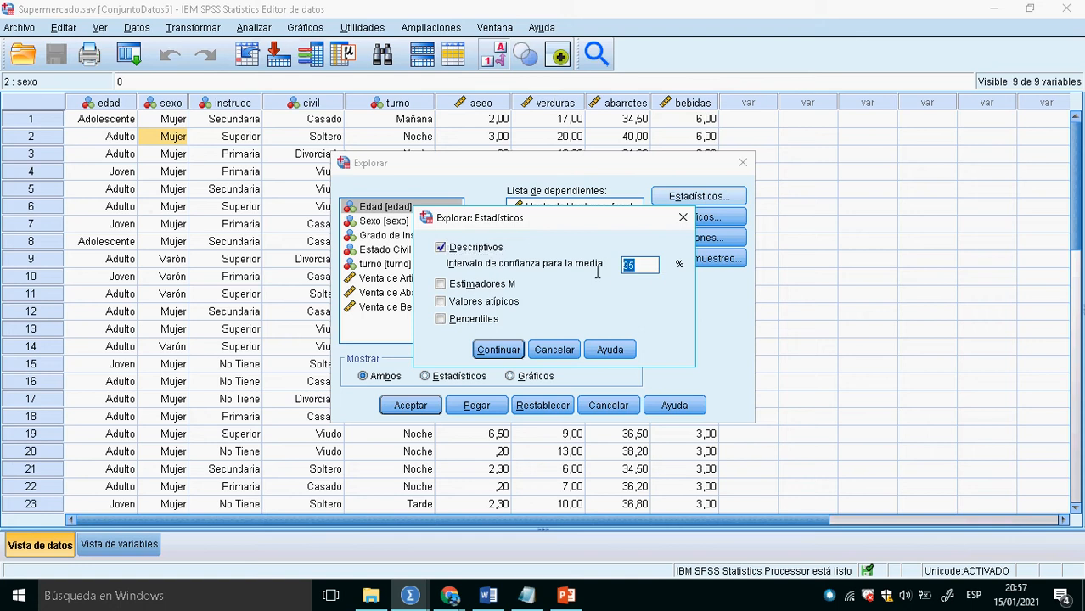
pyautogui.write('90')
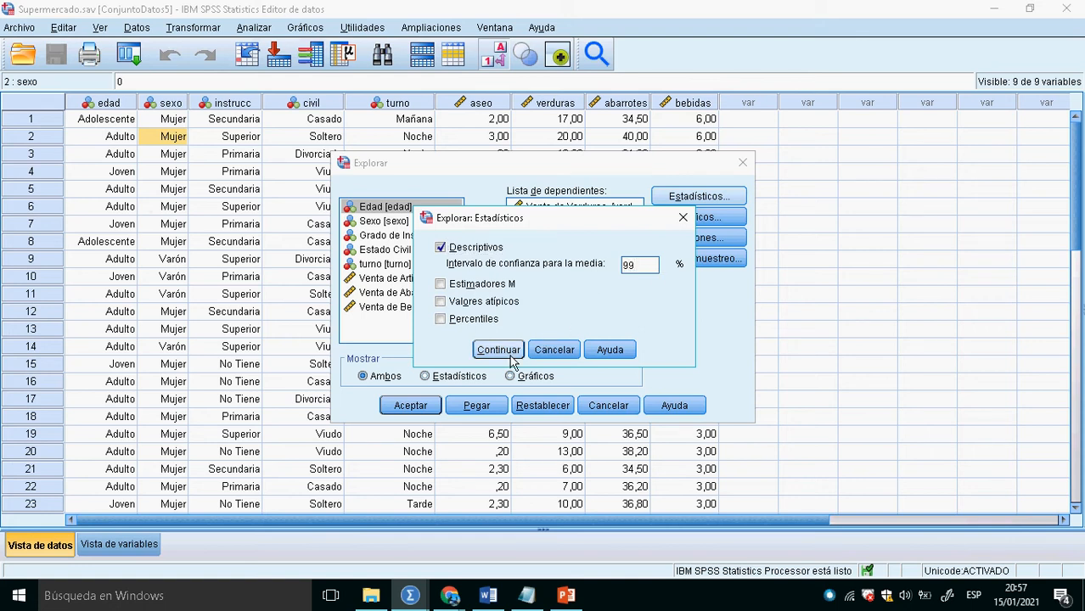
pyautogui.click(510, 351)
pyautogui.click(410, 406)
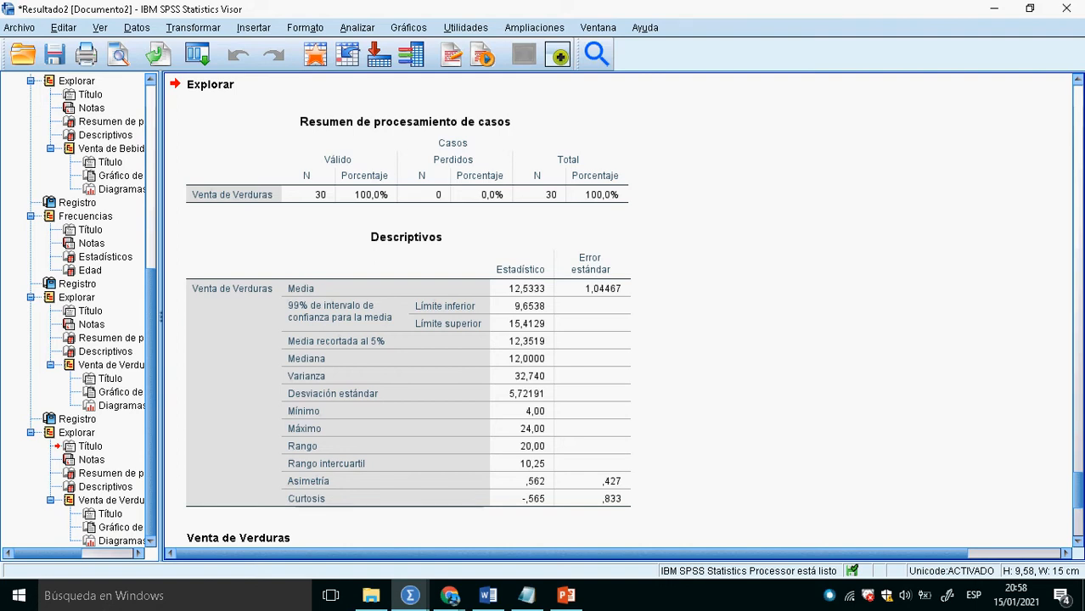
# - Switch to the whiteboard to review the interval estimation notes, and return to the SPSS output
pyautogui.hotkey('alt', 'Tab')
pyautogui.hotkey('alt', 'Tab')
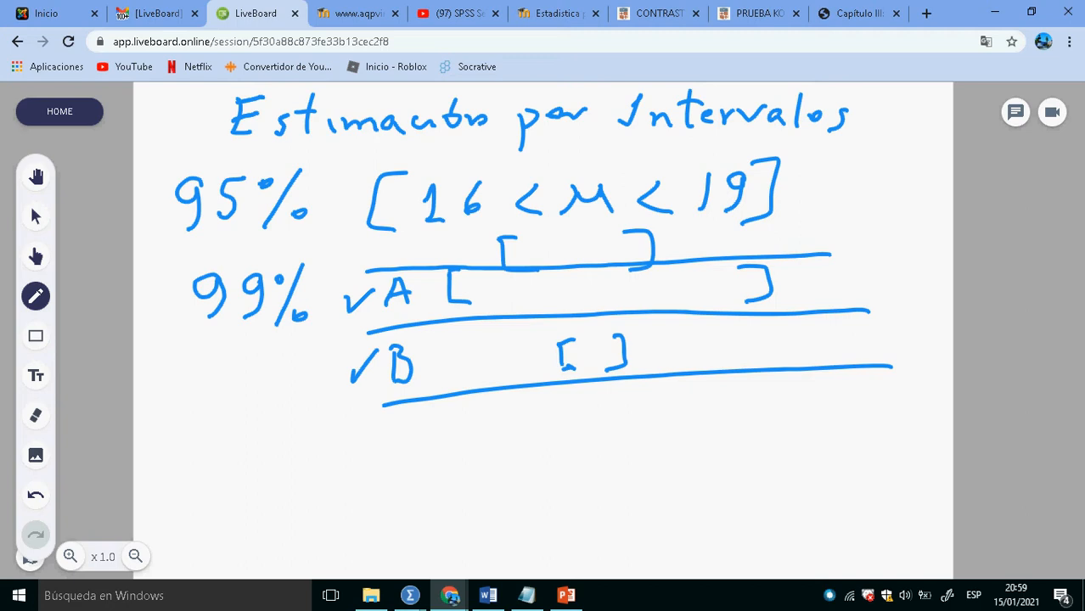
pyautogui.hotkey('alt', 'Tab')
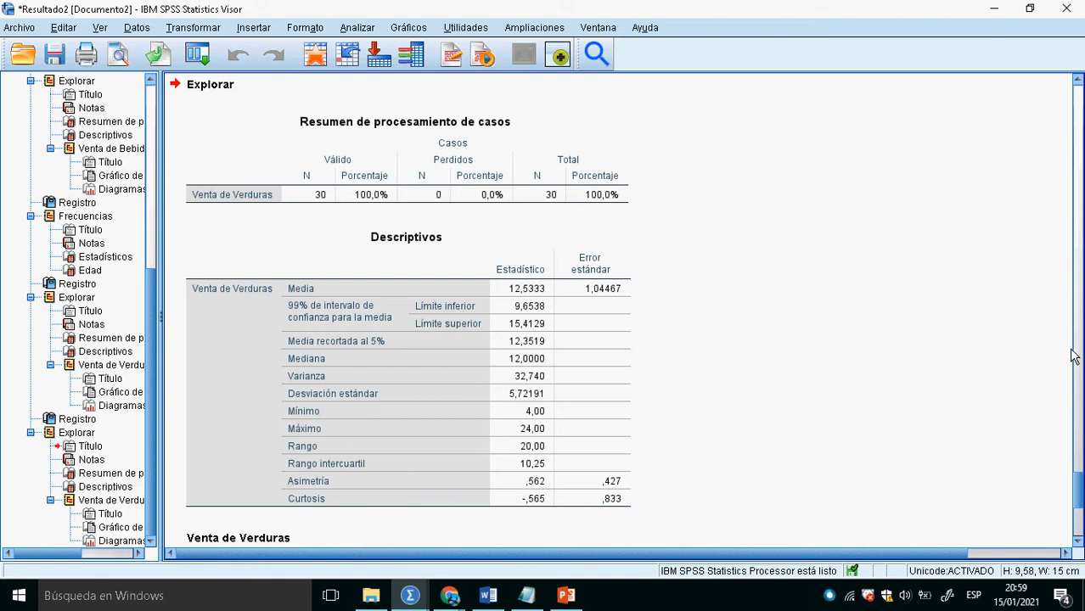
# - Start a one-sample T test on Supermercado.sav and add Venta de Verduras as the test variable
pyautogui.click(318, 60)
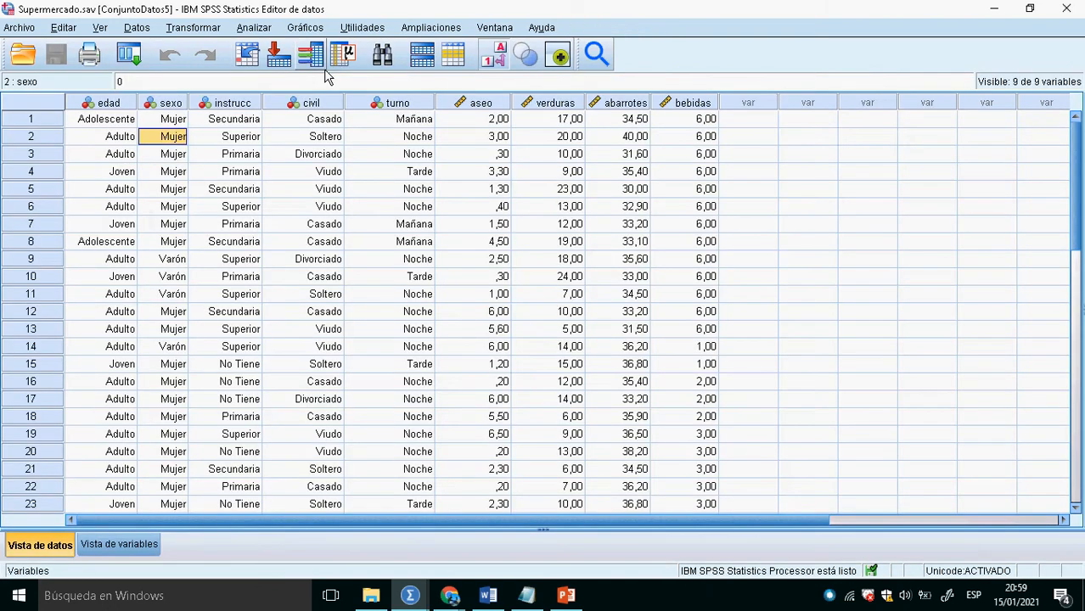
pyautogui.click(257, 28)
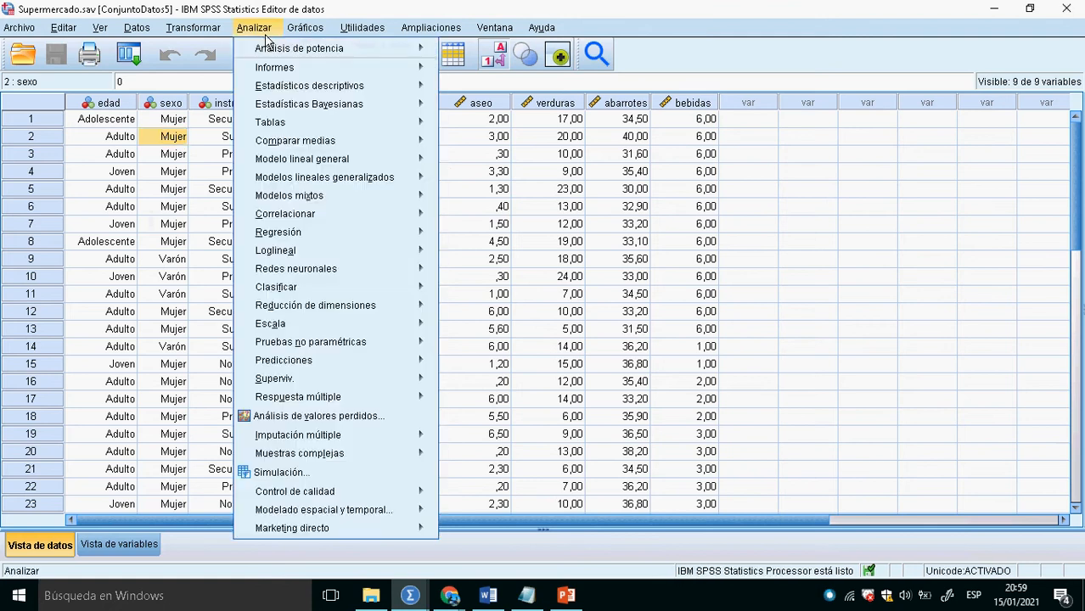
pyautogui.moveTo(328, 149)
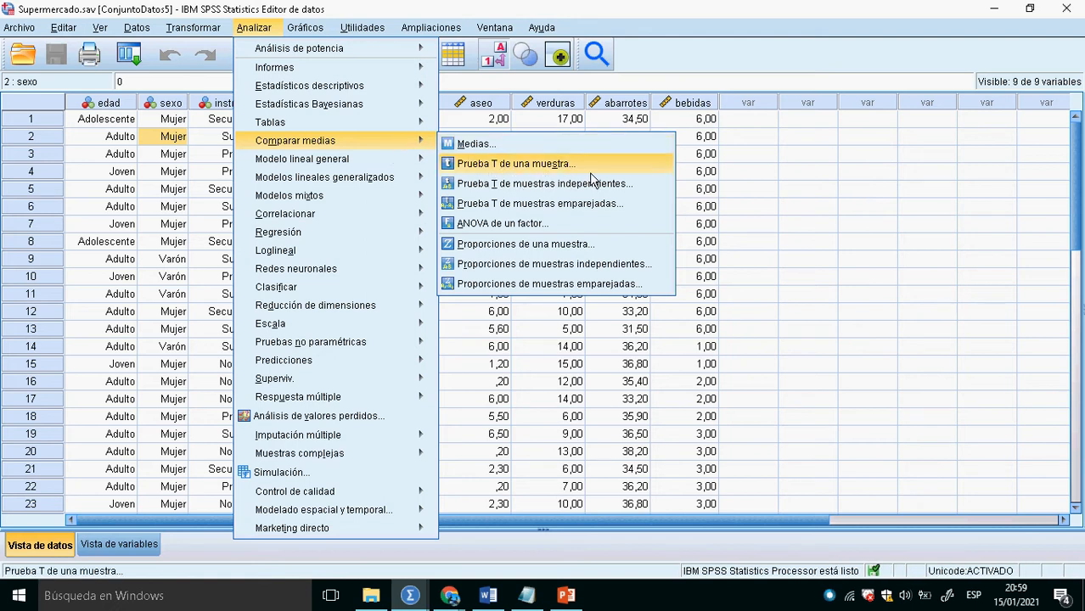
pyautogui.click(528, 169)
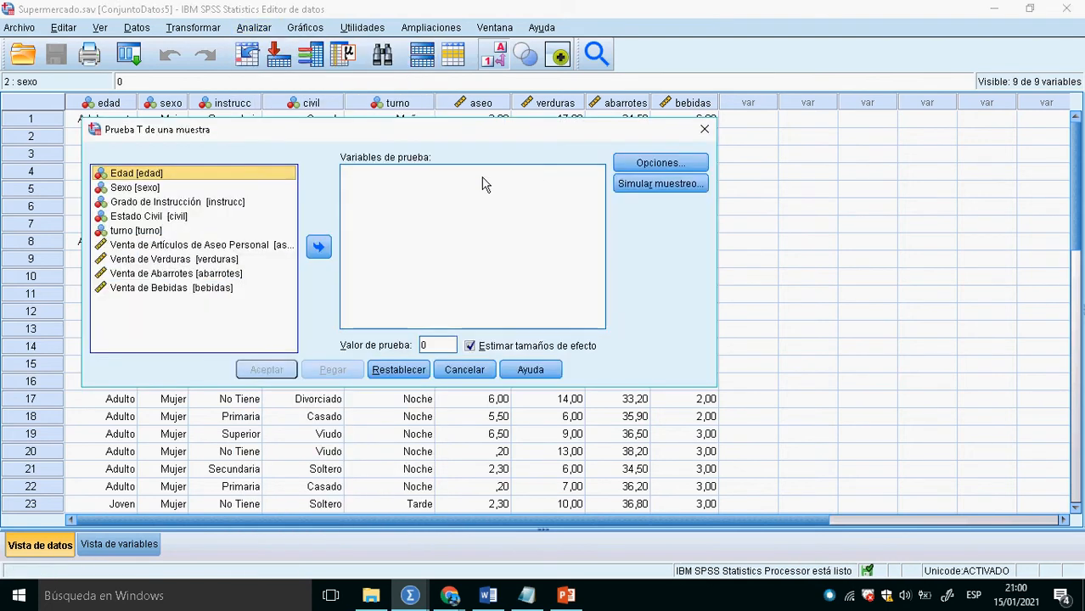
pyautogui.click(212, 265)
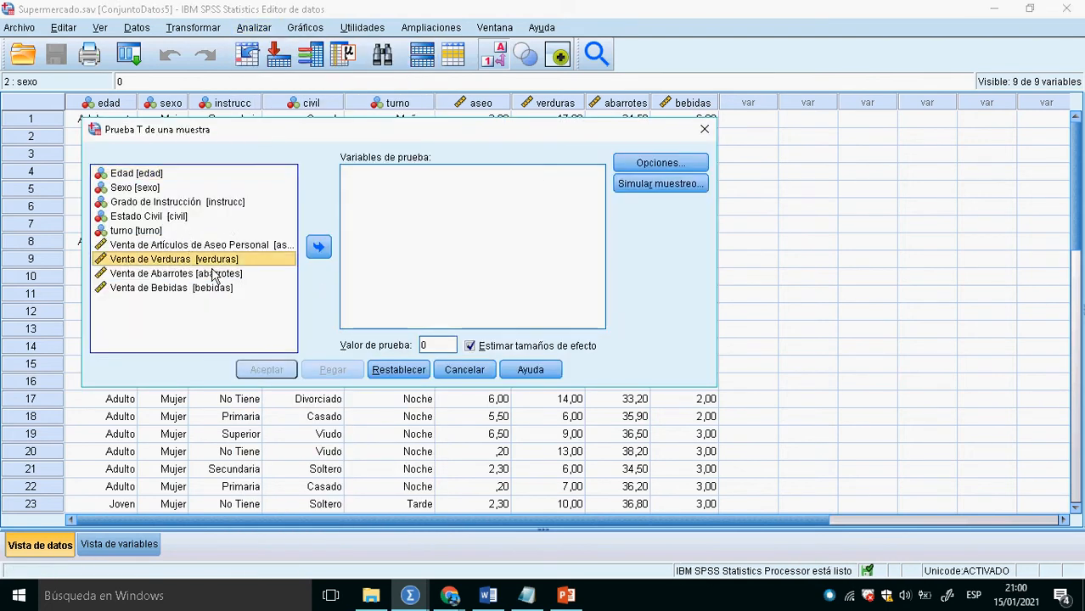
pyautogui.click(324, 248)
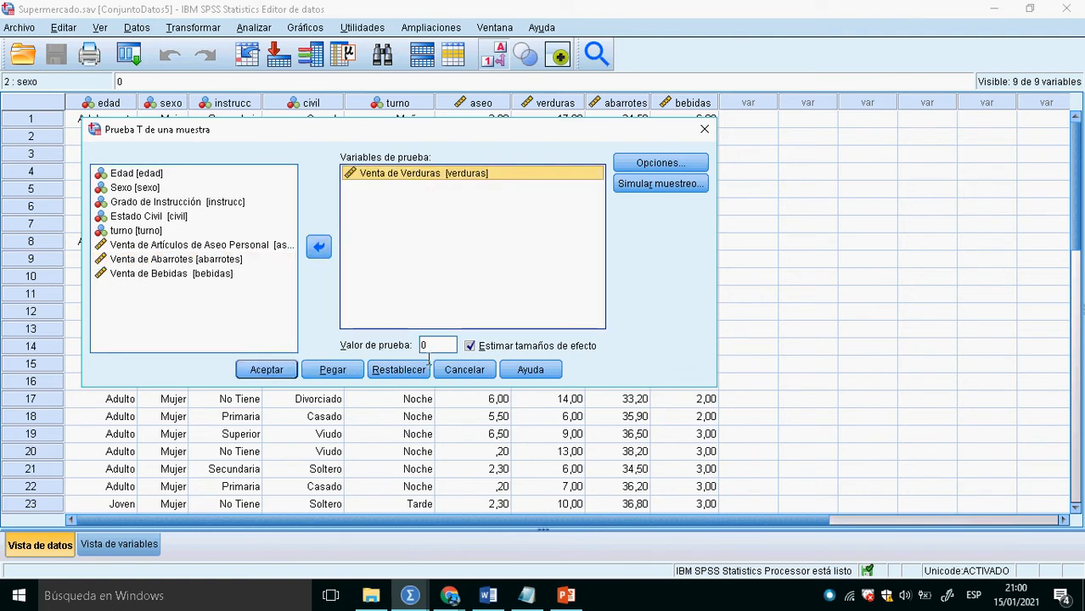
# - Run the one-sample T test with a 95% confidence interval and review its statistics and test tables
pyautogui.click(637, 164)
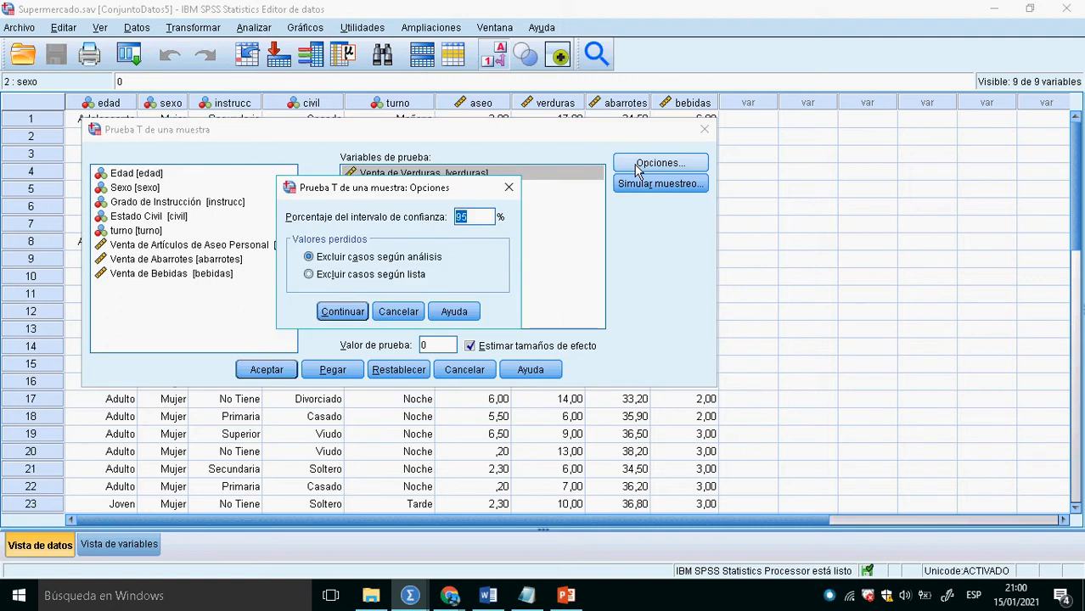
pyautogui.click(480, 224)
pyautogui.click(345, 313)
pyautogui.click(280, 374)
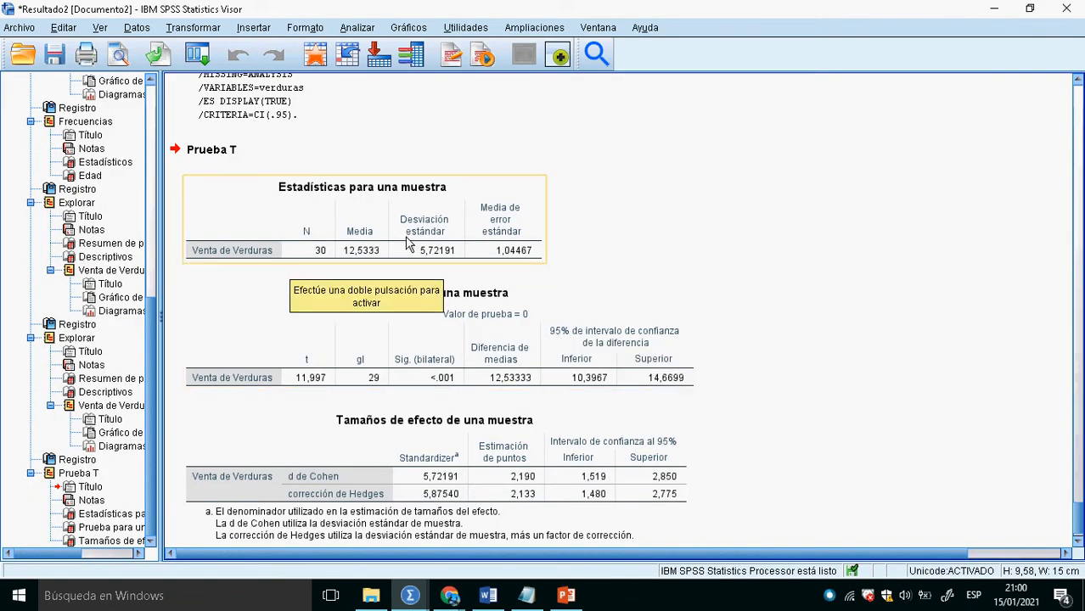
pyautogui.click(358, 221)
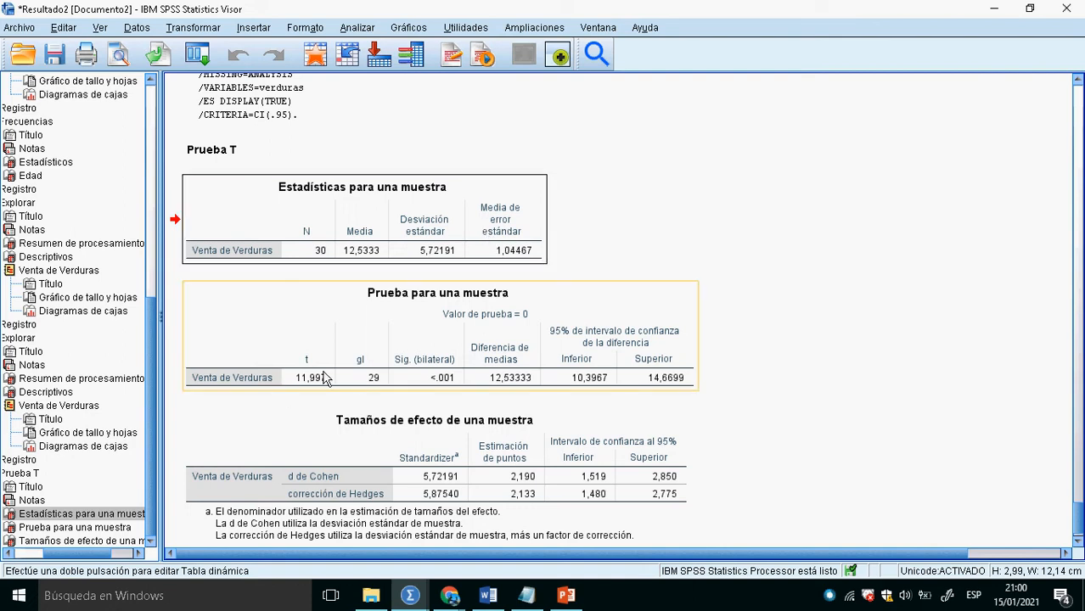
pyautogui.click(381, 345)
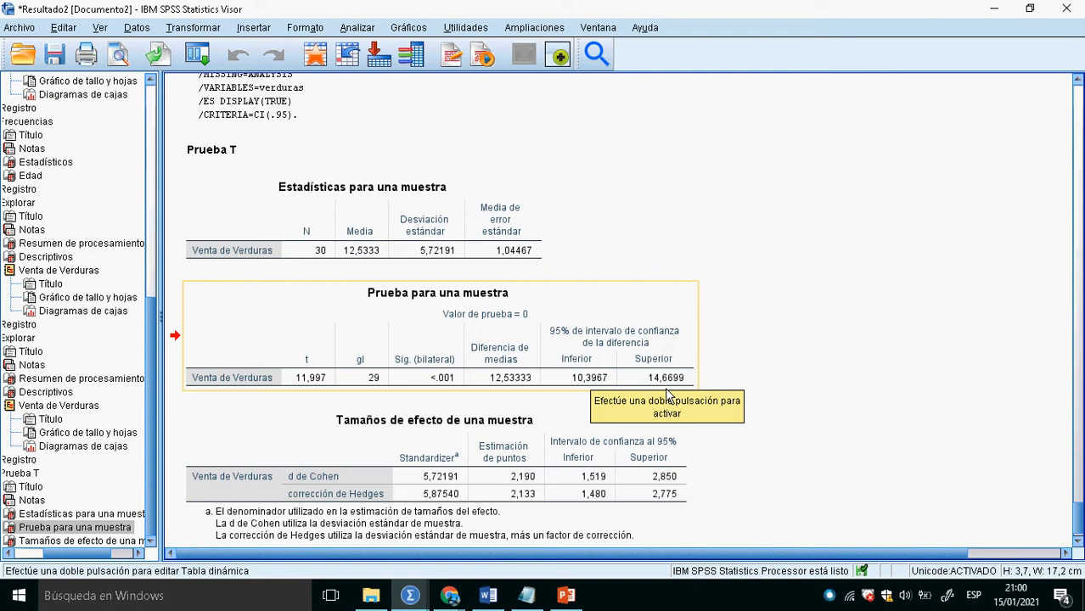
pyautogui.scroll(-1, 667, 392)
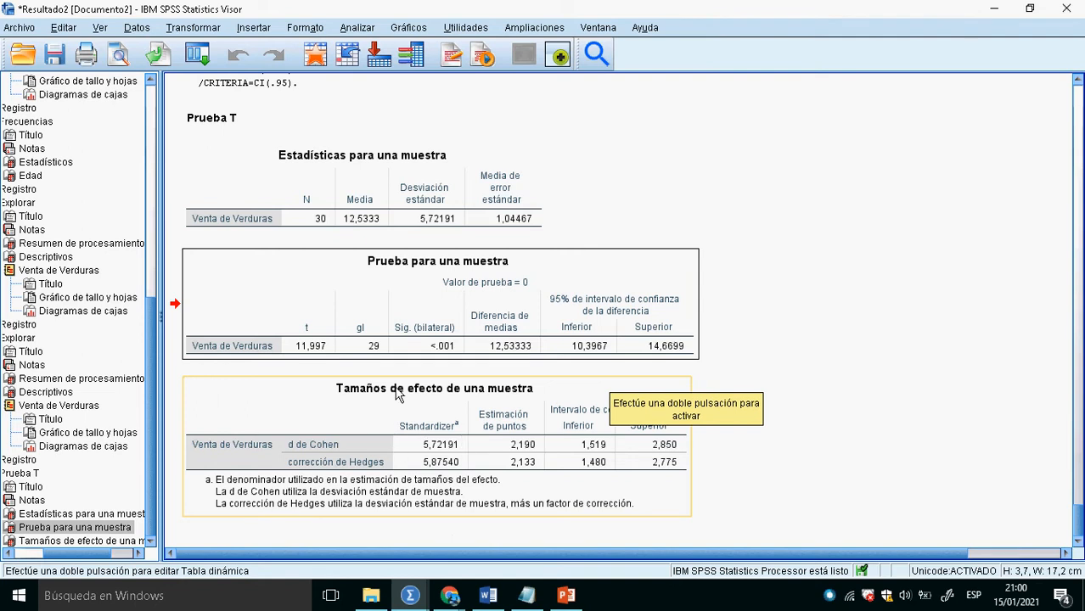
# - Run the one-sample T test for Venta de Verduras again with a 99% confidence interval and select the Prueba para una muestra table
pyautogui.click(315, 54)
pyautogui.click(254, 27)
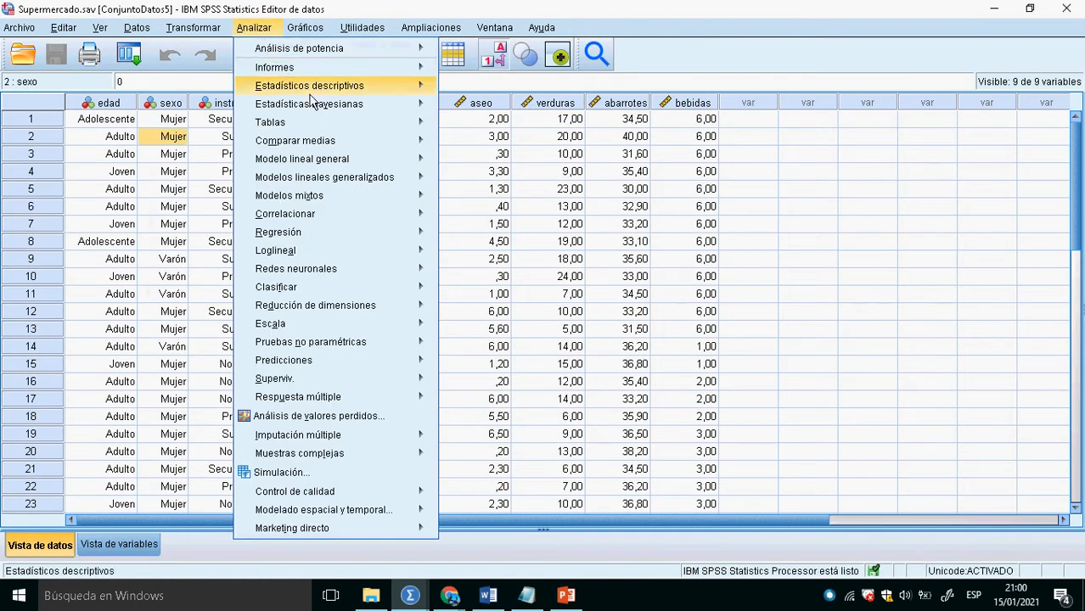
pyautogui.moveTo(337, 104)
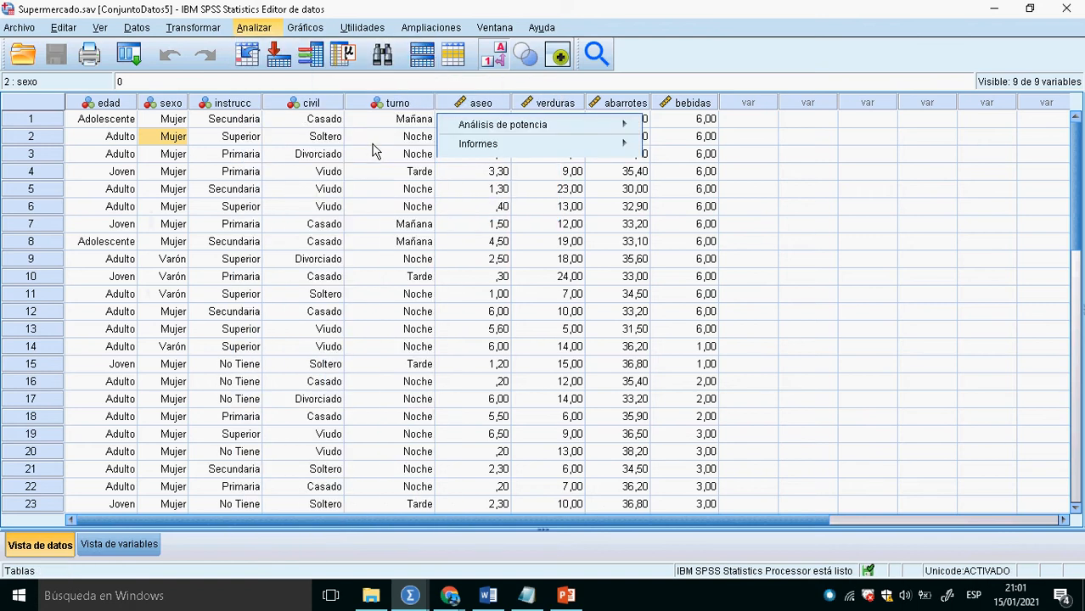
pyautogui.click(267, 30)
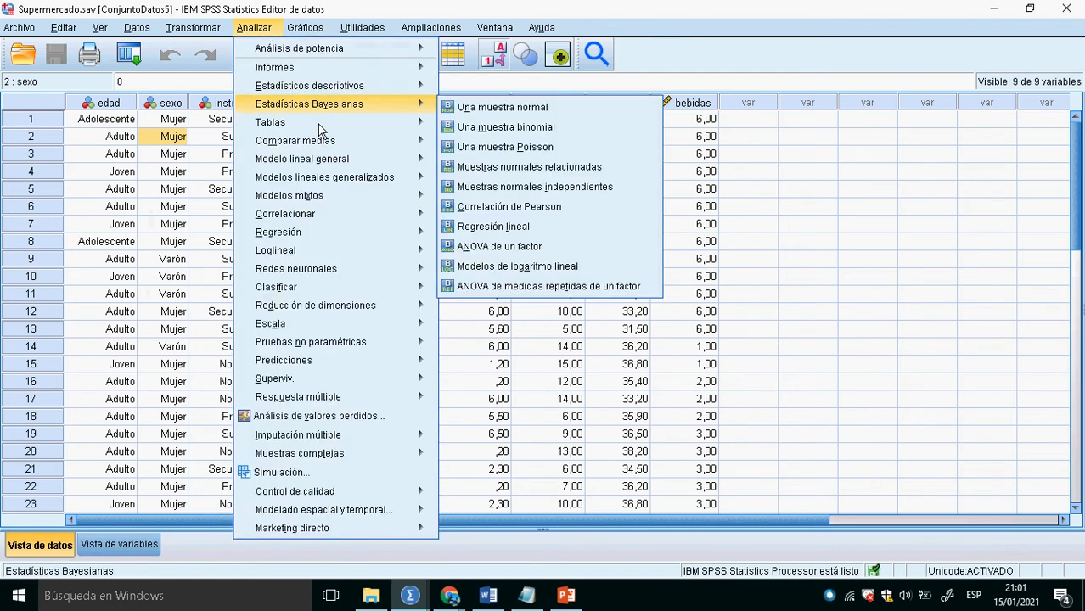
pyautogui.moveTo(405, 141)
pyautogui.click(472, 164)
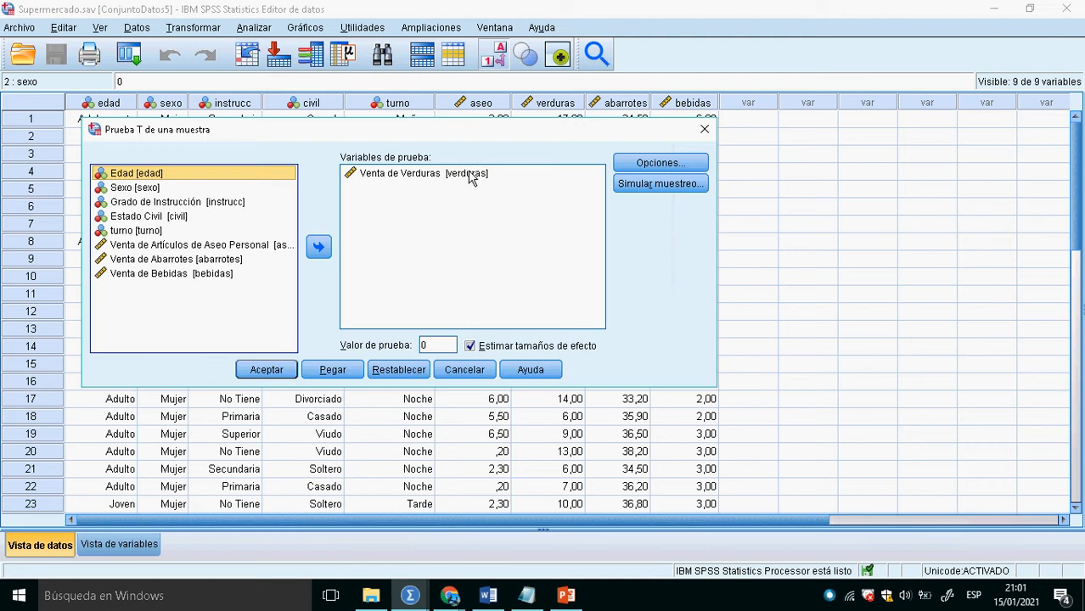
pyautogui.click(671, 163)
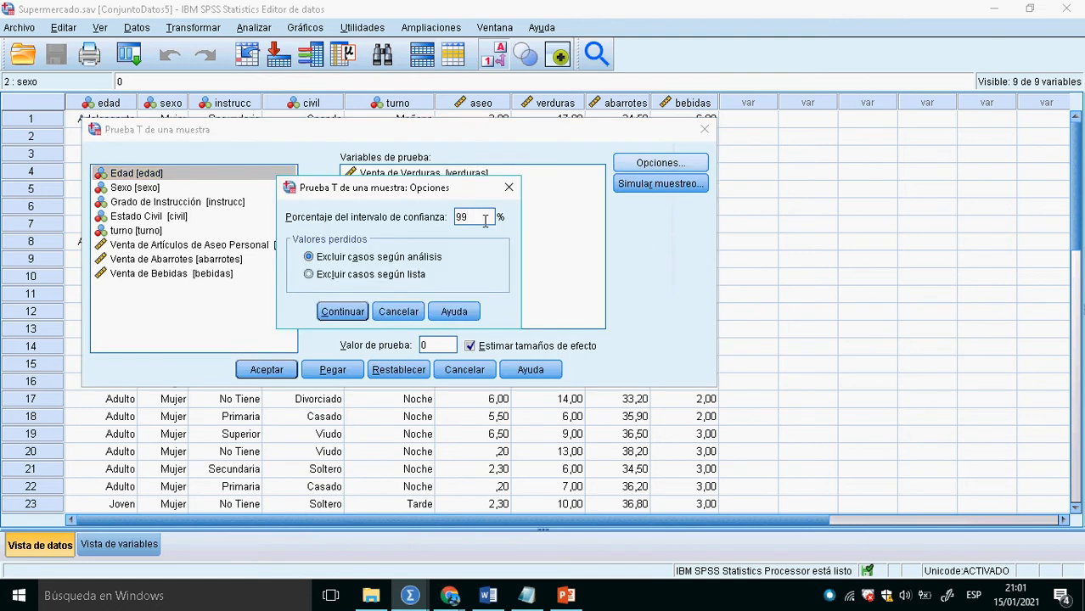
pyautogui.click(343, 311)
pyautogui.click(267, 372)
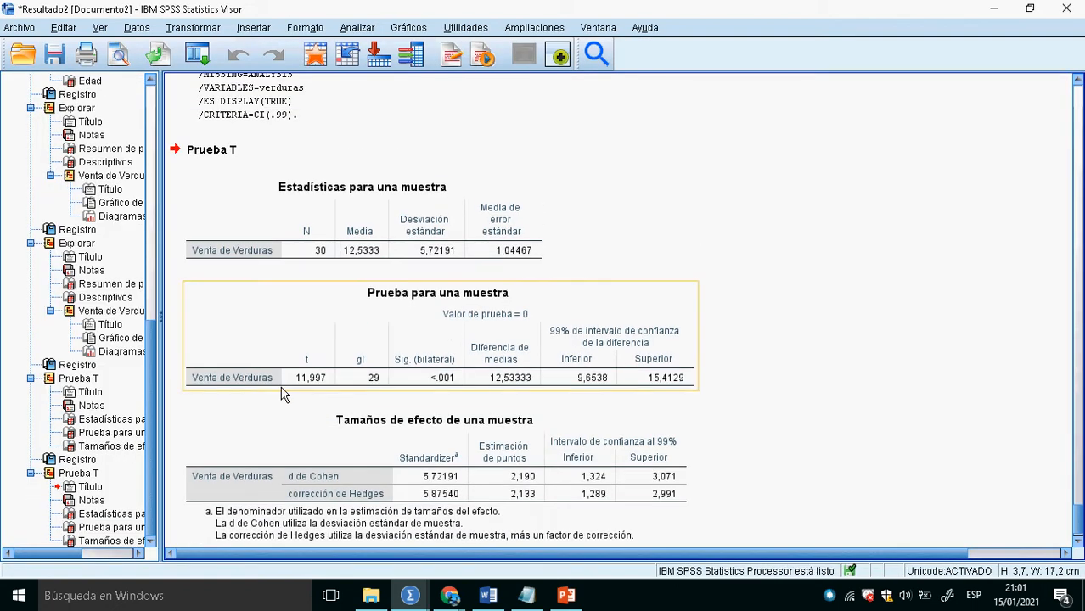
pyautogui.click(503, 376)
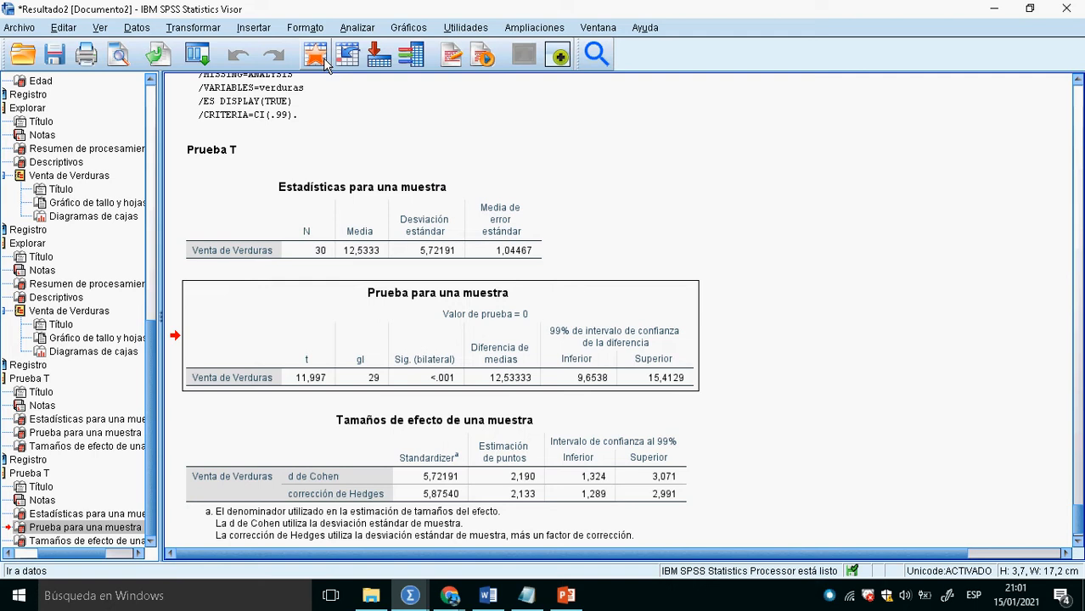
# - Check the Google Meet call, then return to the SPSS output and deselect the Prueba para una muestra table
pyautogui.hotkey('alt', 'Tab')
pyautogui.hotkey('alt', 'Tab')
pyautogui.hotkey('alt', 'Tab')
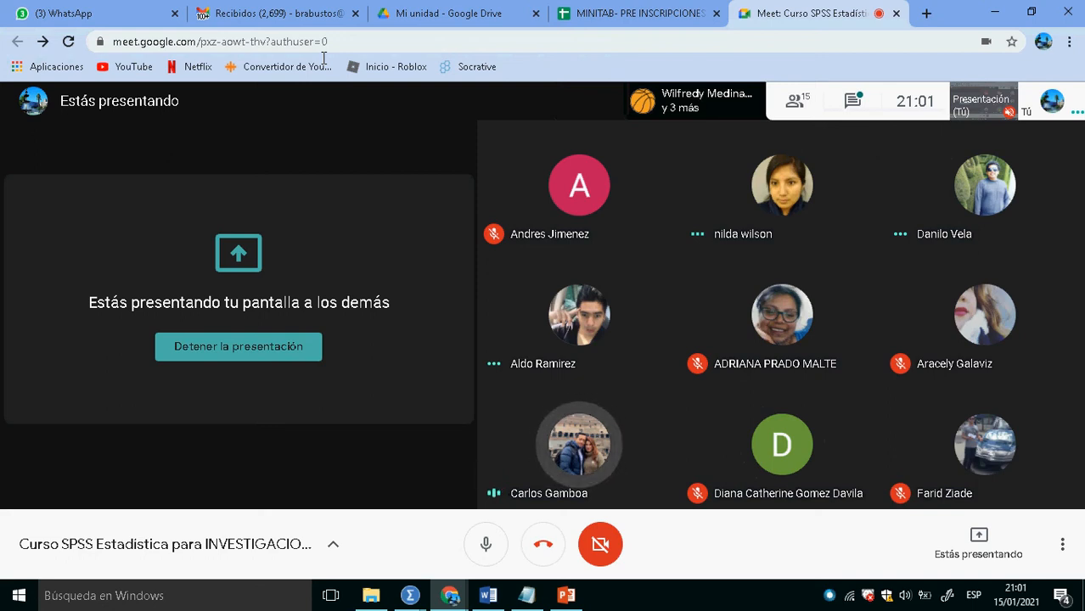
pyautogui.hotkey('alt', 'Tab')
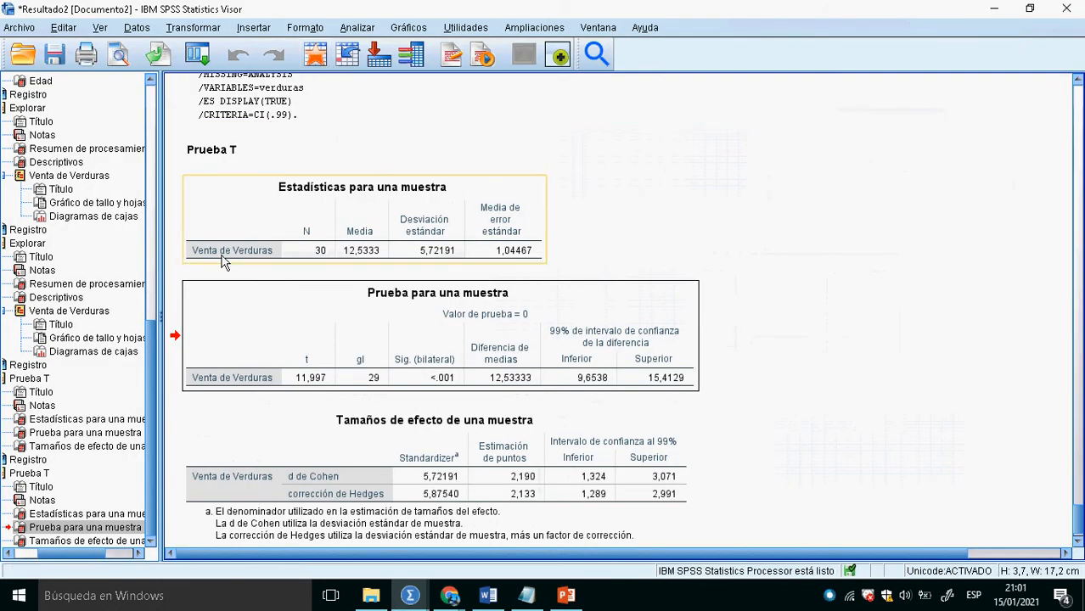
pyautogui.click(628, 252)
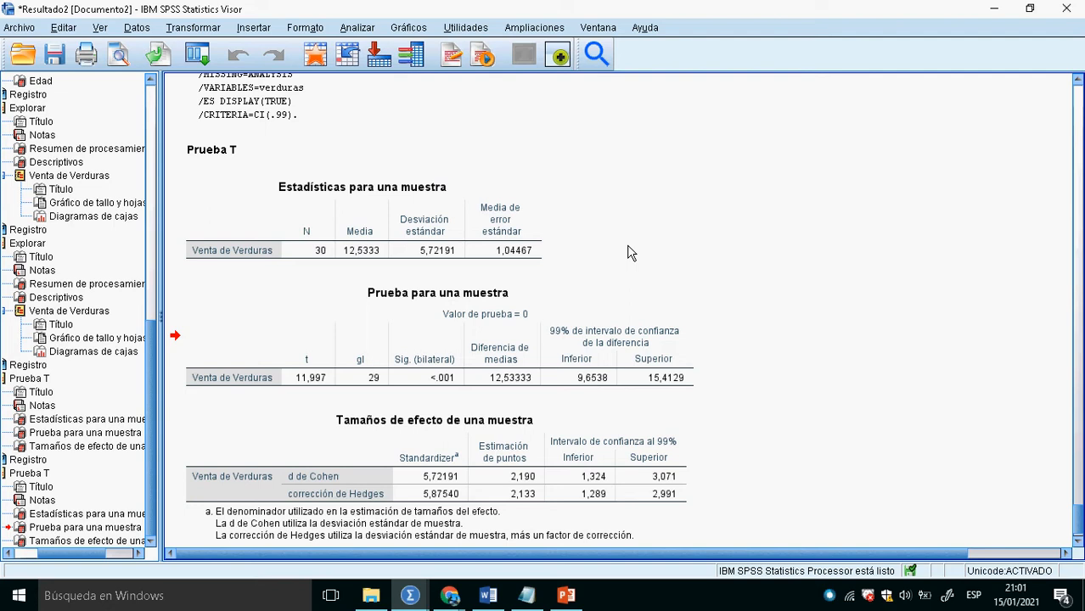
# - Switch to PASOS Pruebas de HIPOTESIS.txt in Notepad and maximize its window
pyautogui.click(315, 61)
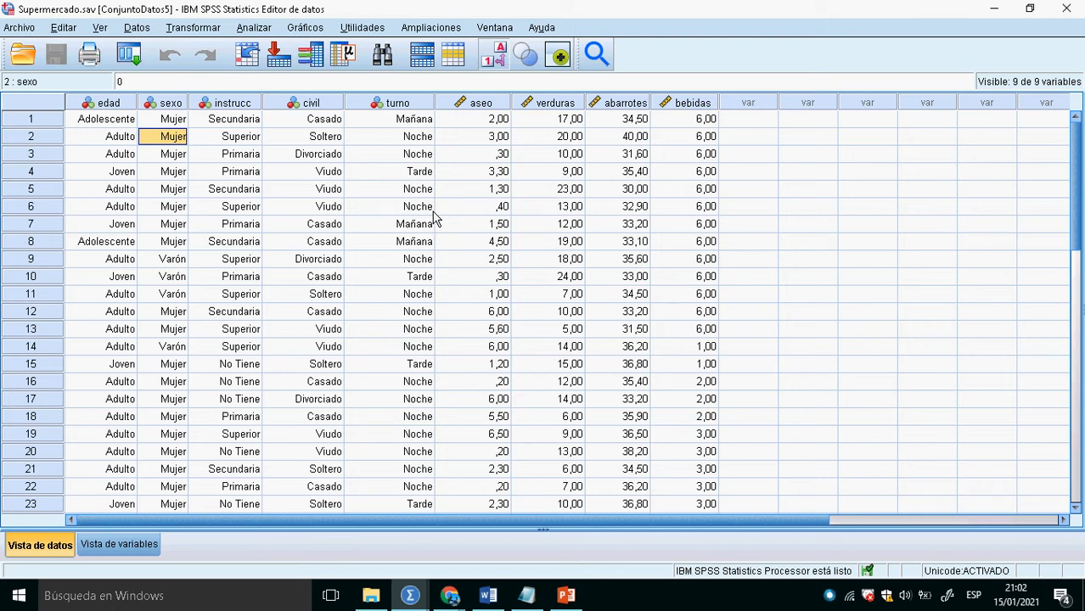
pyautogui.hotkey('alt', 'Tab')
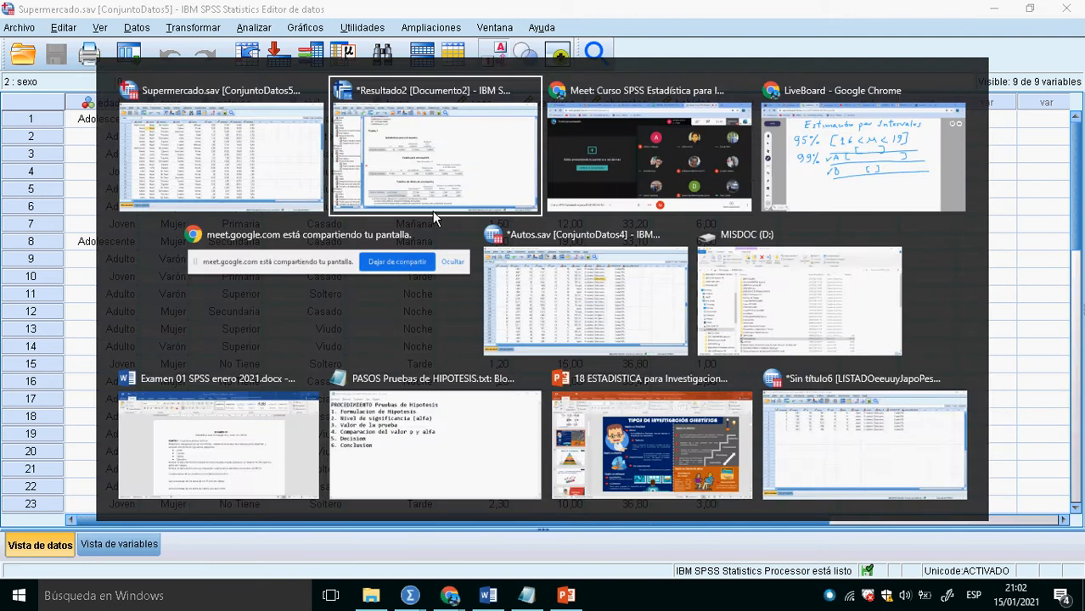
pyautogui.hotkey('alt', 'Tab')
pyautogui.hotkey('alt', 'Tab')
pyautogui.hotkey('alt', 'Tab')
pyautogui.hotkey('alt', 'Tab')
pyautogui.hotkey('alt', 'Tab')
pyautogui.hotkey('alt', 'Tab')
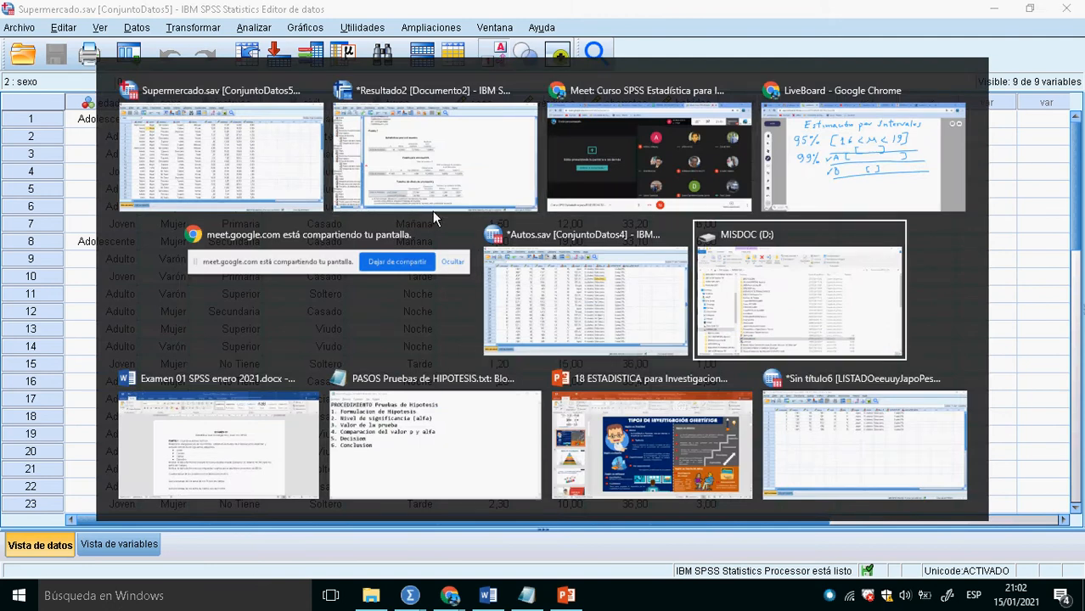
pyautogui.hotkey('alt', 'Tab')
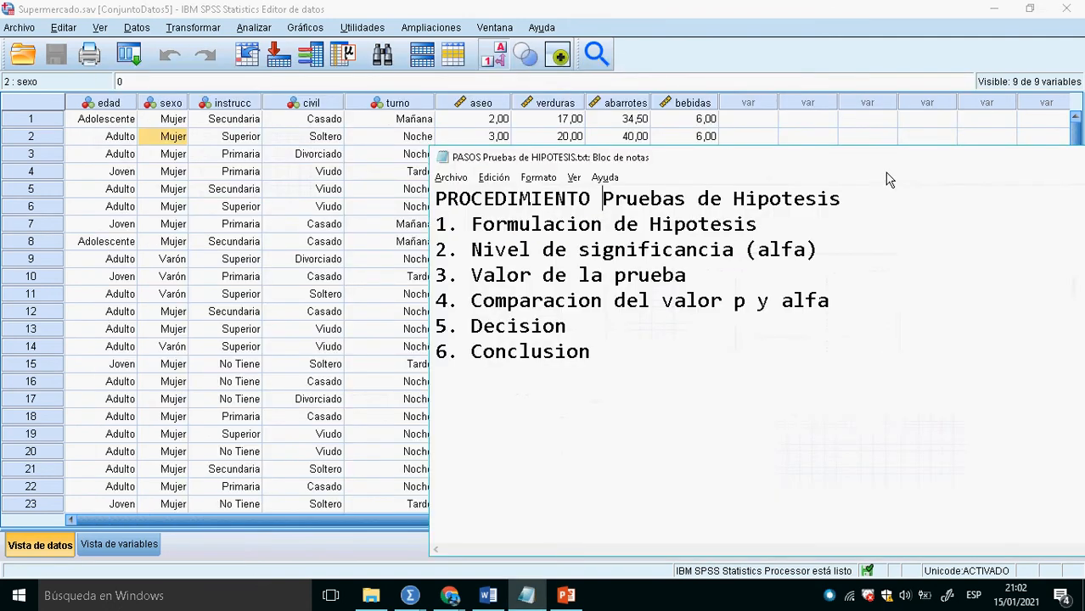
pyautogui.doubleClick(862, 164)
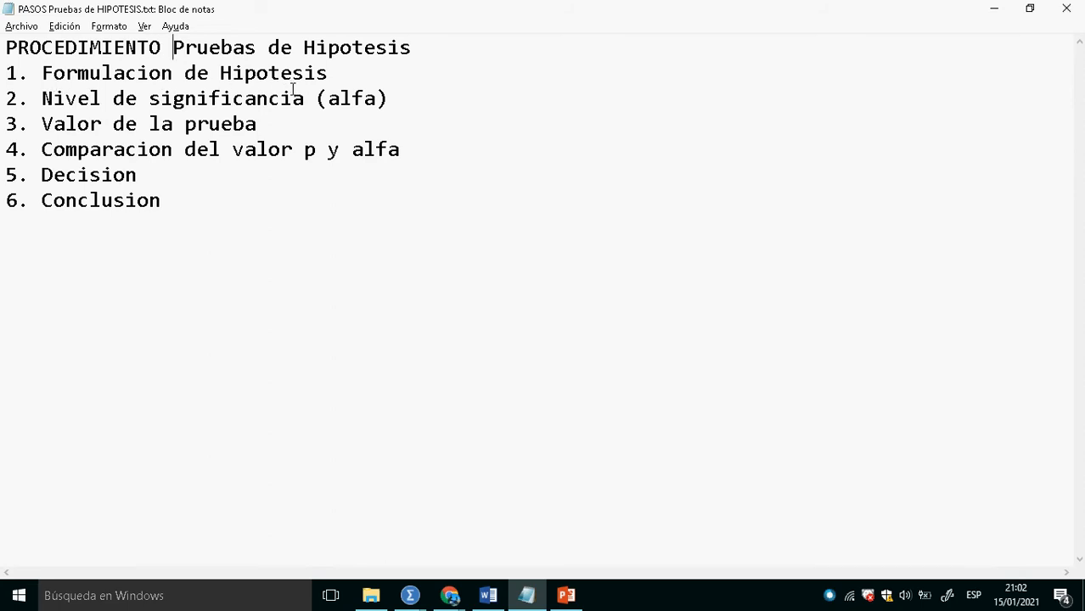
# - Add the heading "desarrollo" below the six-step hypothesis test procedure, leaving a blank line before it
pyautogui.click(213, 201)
pyautogui.press('Return')
pyautogui.write('desarrollo')
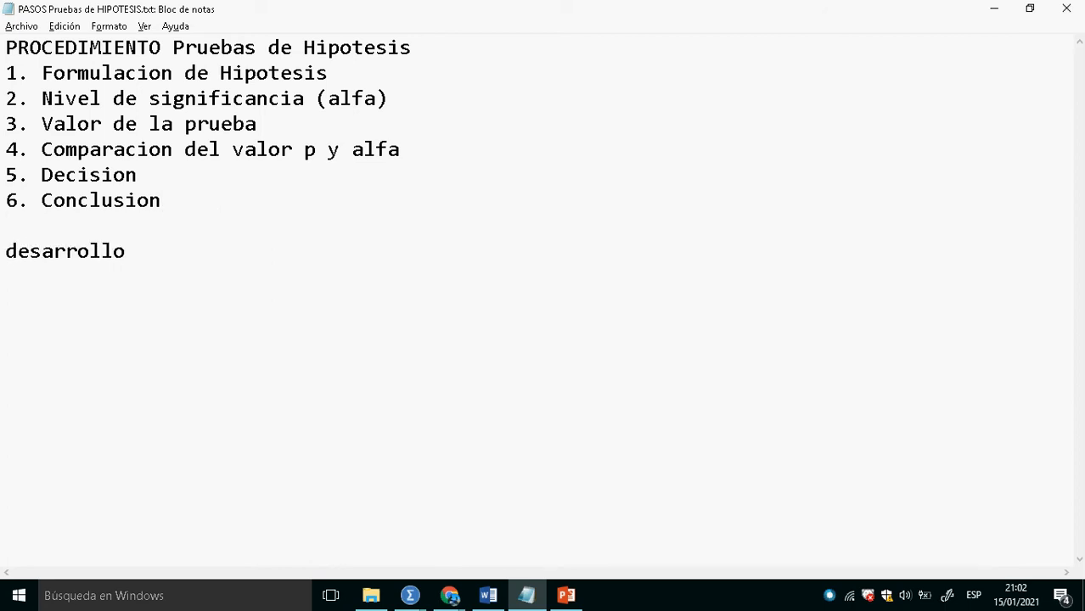
# - Below "desarrollo", add item "1." followed by separate "Ho:" and "H1:" lines for the hypotheses
pyautogui.press('Return')
pyautogui.write('1. h0')
pyautogui.press('BackSpace')
pyautogui.press('BackSpace')
pyautogui.write('Ho')
pyautogui.press('Return')
pyautogui.write('H')
pyautogui.press('Up')
pyautogui.press('Right')
pyautogui.press('Right')
pyautogui.press('Return')
pyautogui.press('Down')
pyautogui.press('Right')
pyautogui.write('1')
# - Glance at the Supermercado.sav data, then begin the null hypothesis after "Ho:" with "EL promedio de consumo de las verduras es de"
pyautogui.hotkey('alt', 'Tab')
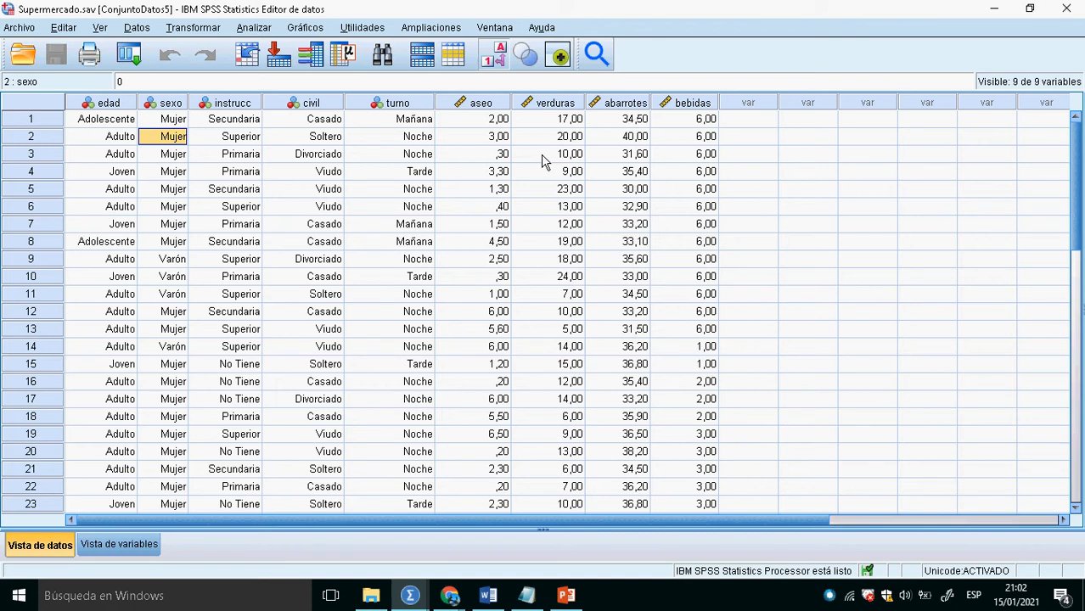
pyautogui.hotkey('alt', 'Tab')
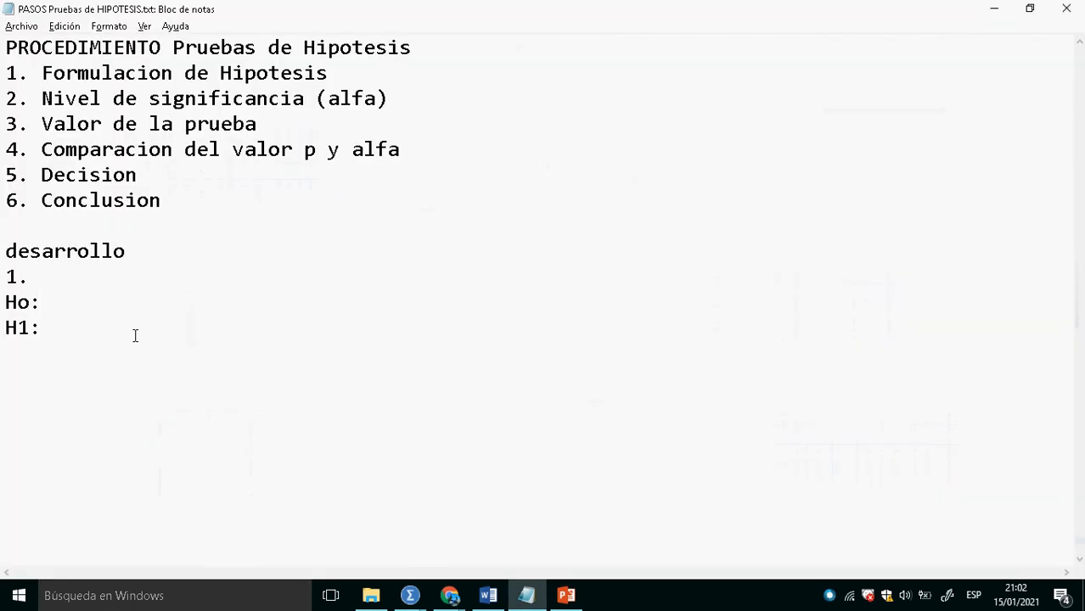
pyautogui.write('EL p')
pyautogui.write('pr')
pyautogui.press('BackSpace')
pyautogui.press('BackSpace')
pyautogui.write('r')
pyautogui.write('med')
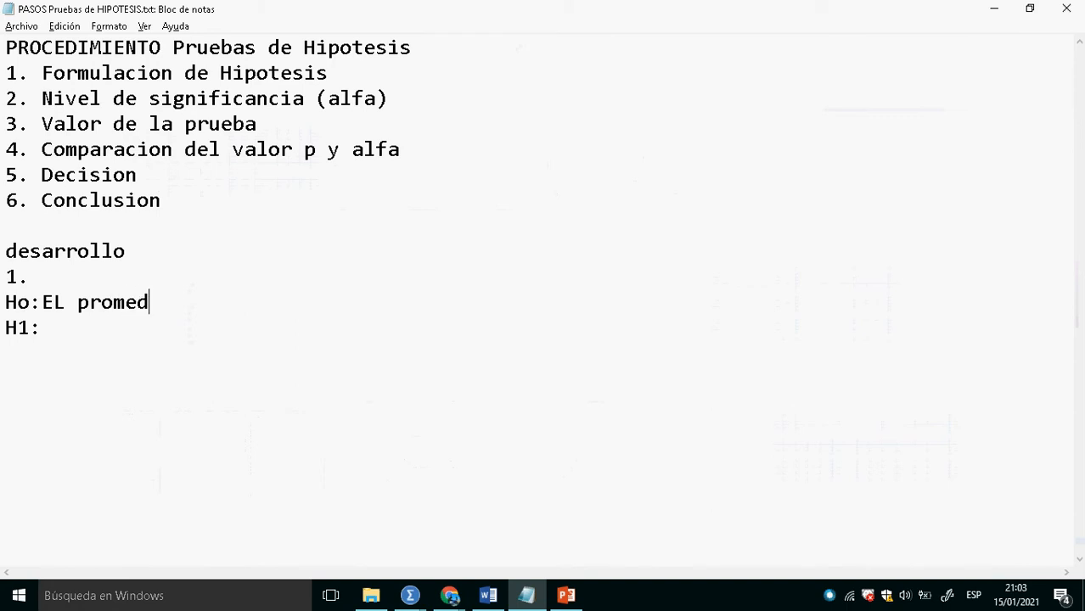
pyautogui.write('io de consumo')
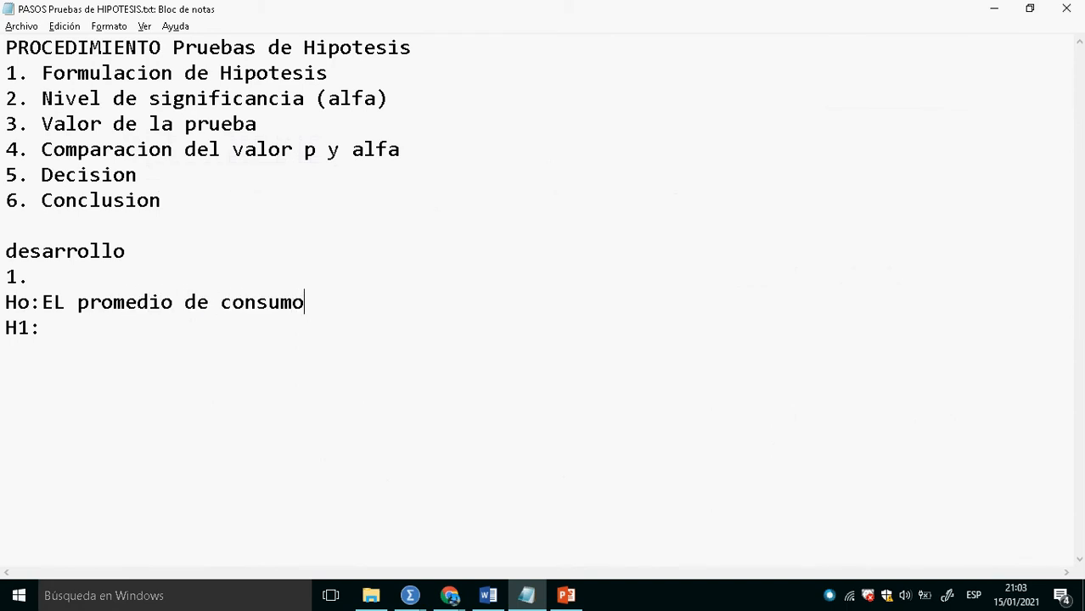
pyautogui.write(' de las verduras es de')
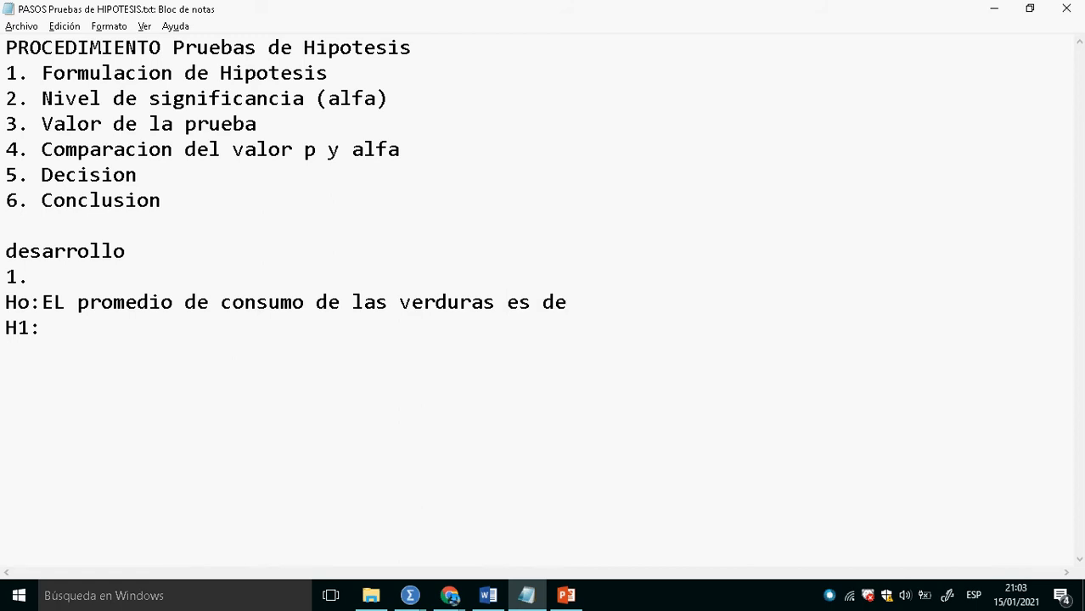
# - Check the mean of Venta de Verduras in the SPSS Prueba T output and return to the Notepad file
pyautogui.hotkey('alt', 'Tab')
pyautogui.press('Tab')
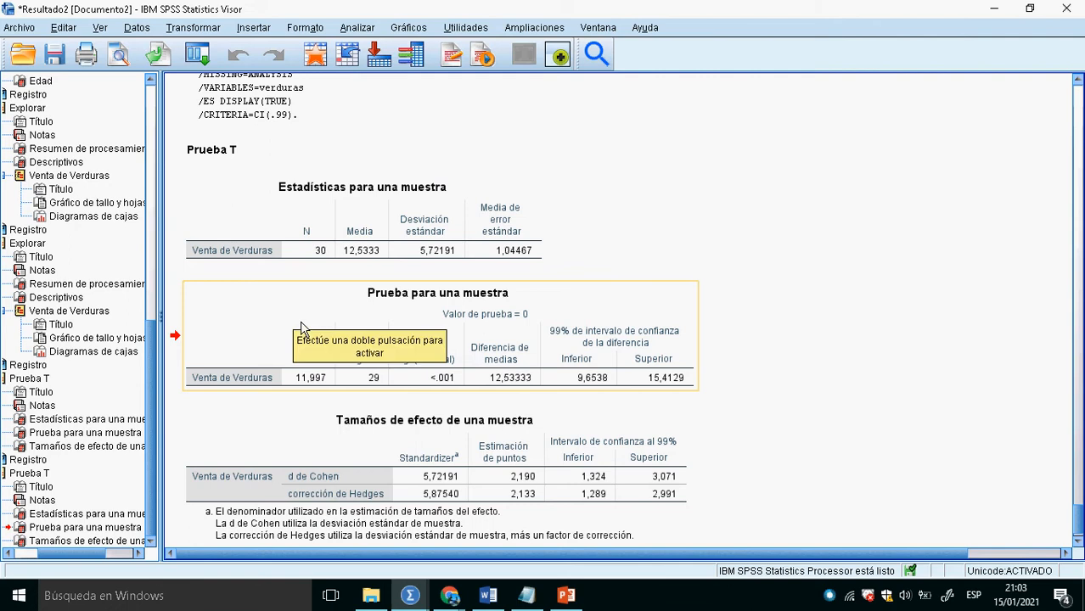
pyautogui.hotkey('alt', 'Tab')
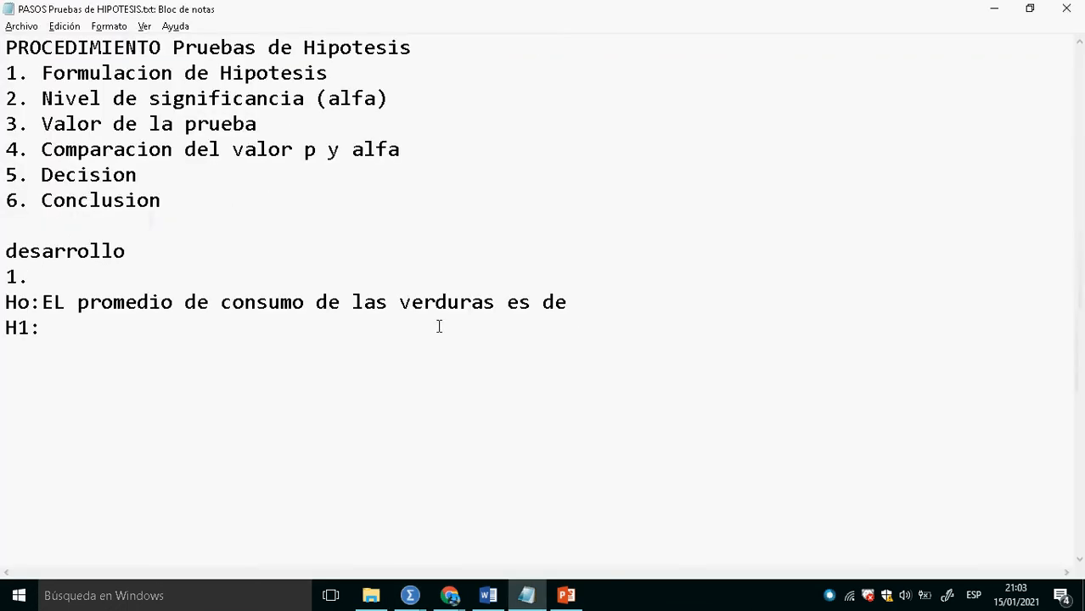
# - Complete the Ho sentence with "11" and copy its wording after "H1:" as "El promedio de consumo de las verduras es de 11"
pyautogui.write('11')
pyautogui.moveTo(5, 304); pyautogui.dragTo(68, 316)
pyautogui.hotkey('ctrl', 'c')
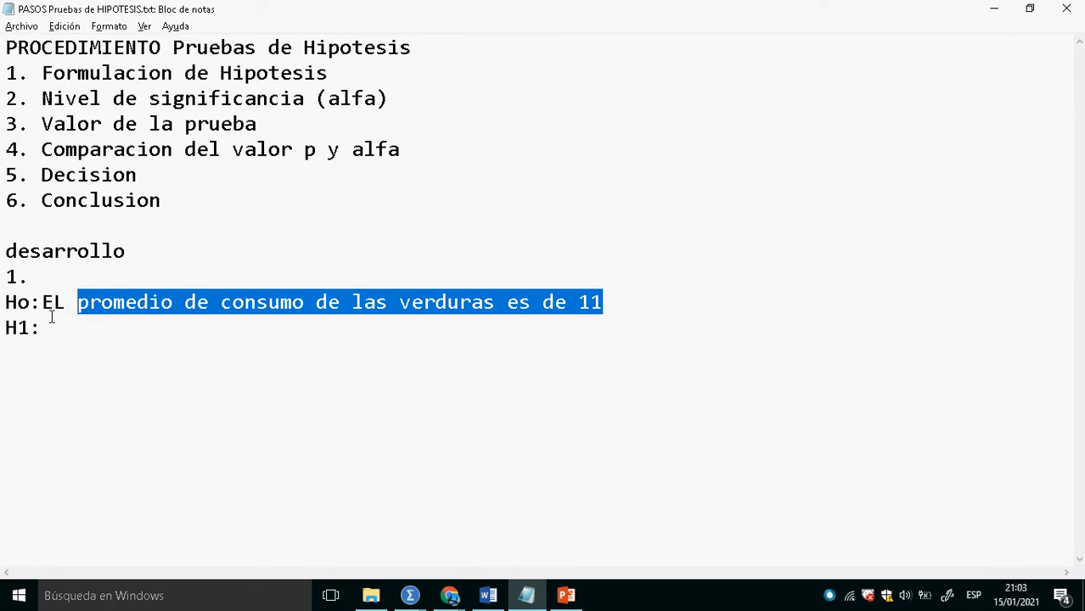
pyautogui.click(59, 338)
pyautogui.write('El')
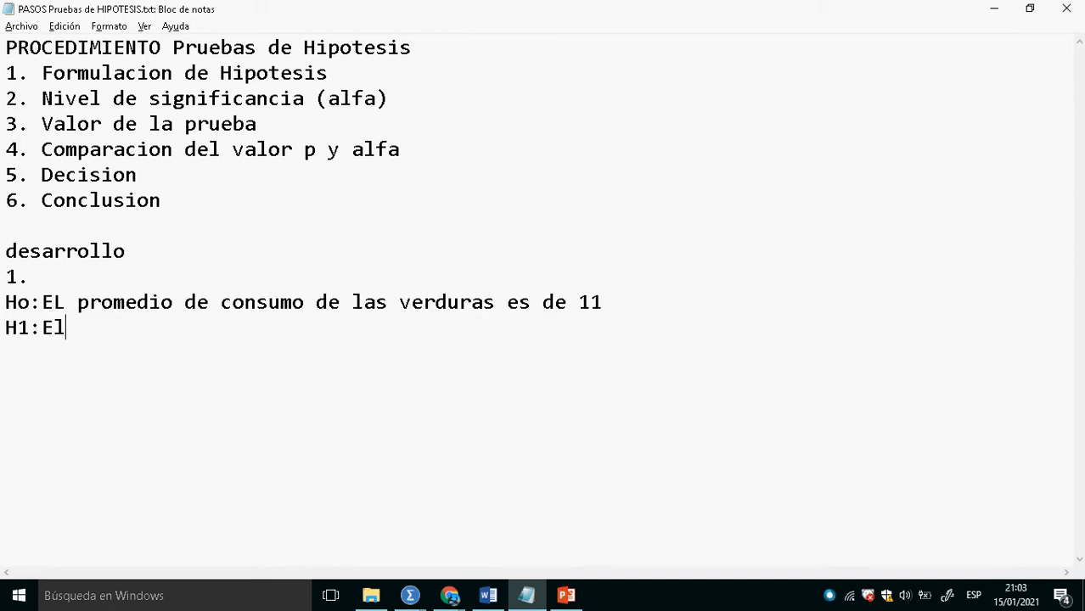
pyautogui.hotkey('ctrl', 'v')
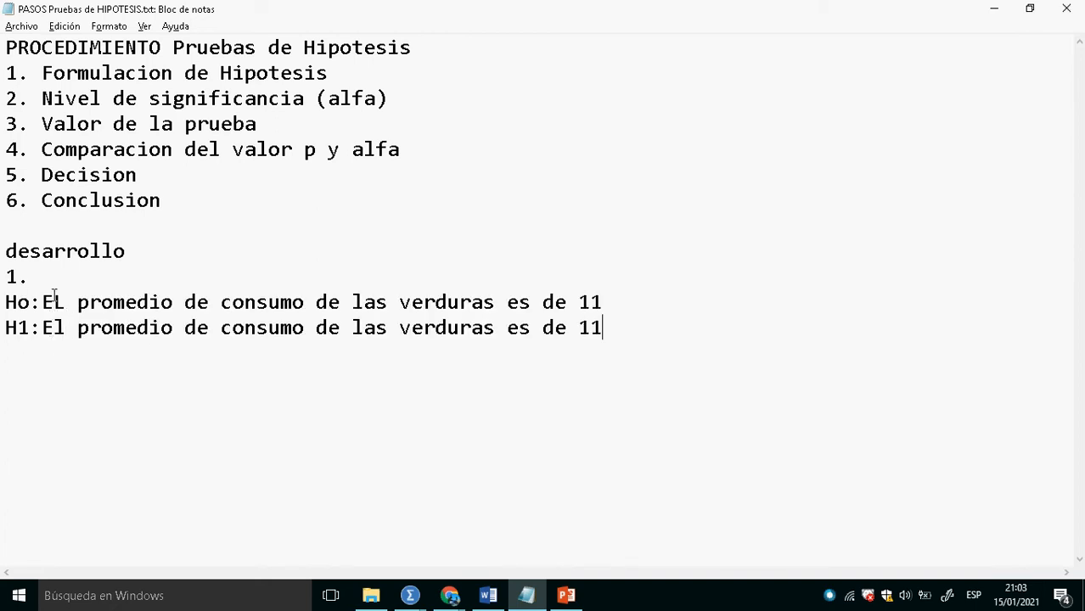
# - Insert "DIFERENTE" before "de 11" in the H1 sentence
pyautogui.click(557, 336)
pyautogui.press('Left')
pyautogui.write('DIFEREN')
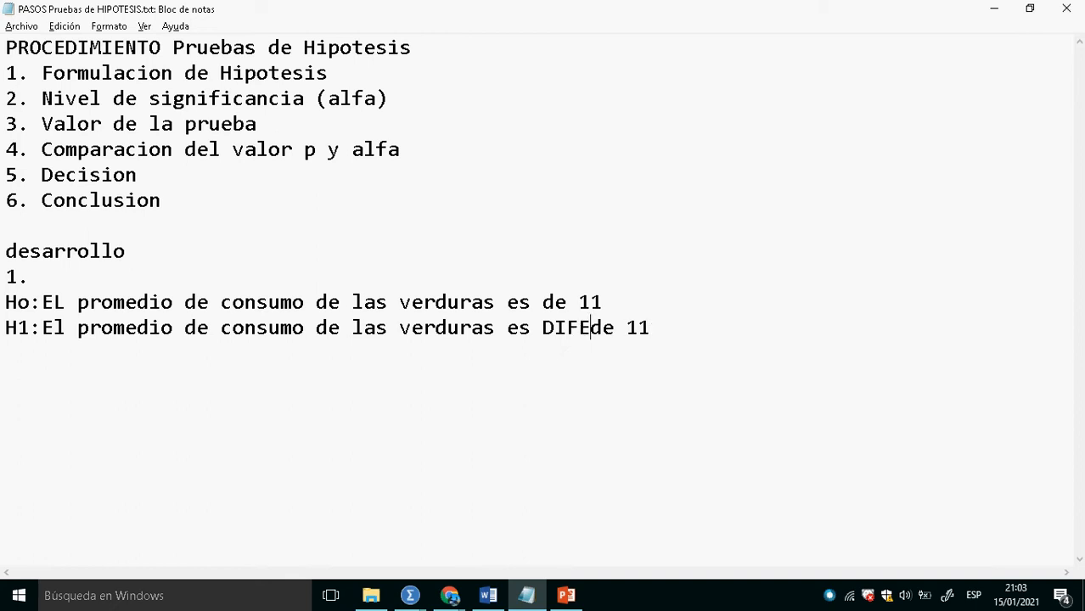
pyautogui.write('TE')
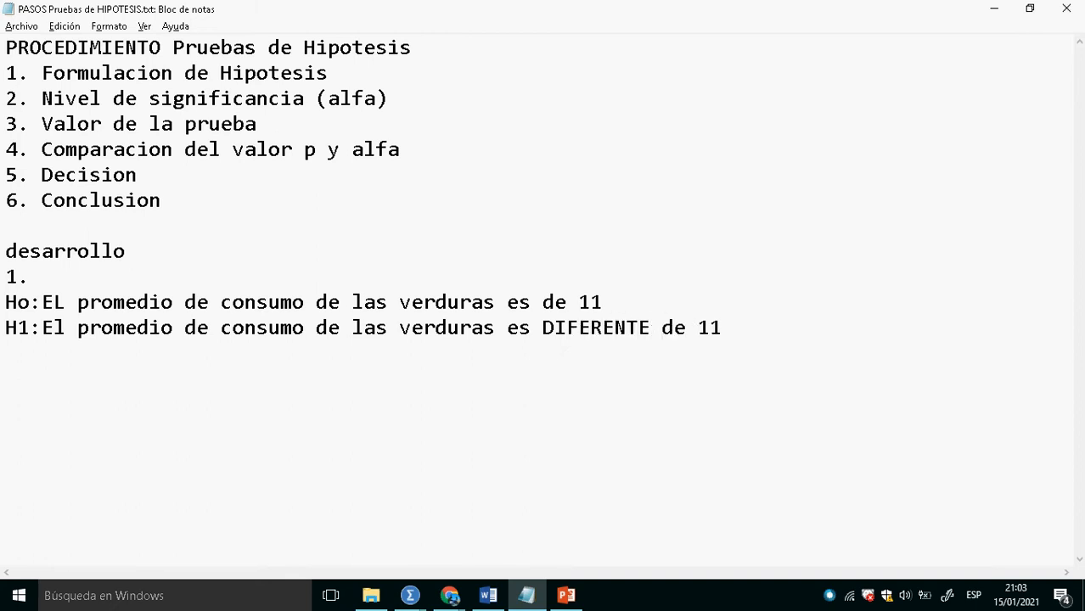
# - Reword the end of the Ho sentence as "es IGUAL a 11" and correct its opening "EL" to "El"
pyautogui.click(548, 304)
pyautogui.write('IGUAL')
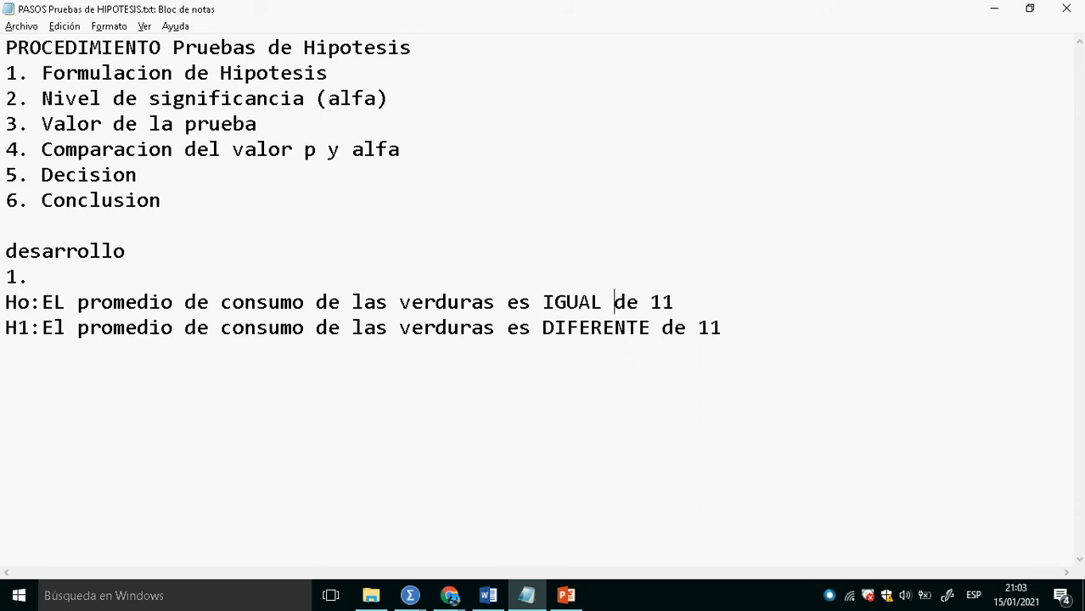
pyautogui.press('Delete')
pyautogui.write('a')
pyautogui.press('Delete')
pyautogui.click(57, 309)
pyautogui.press('Delete')
pyautogui.write('l')
pyautogui.moveTo(9, 328); pyautogui.dragTo(733, 350)
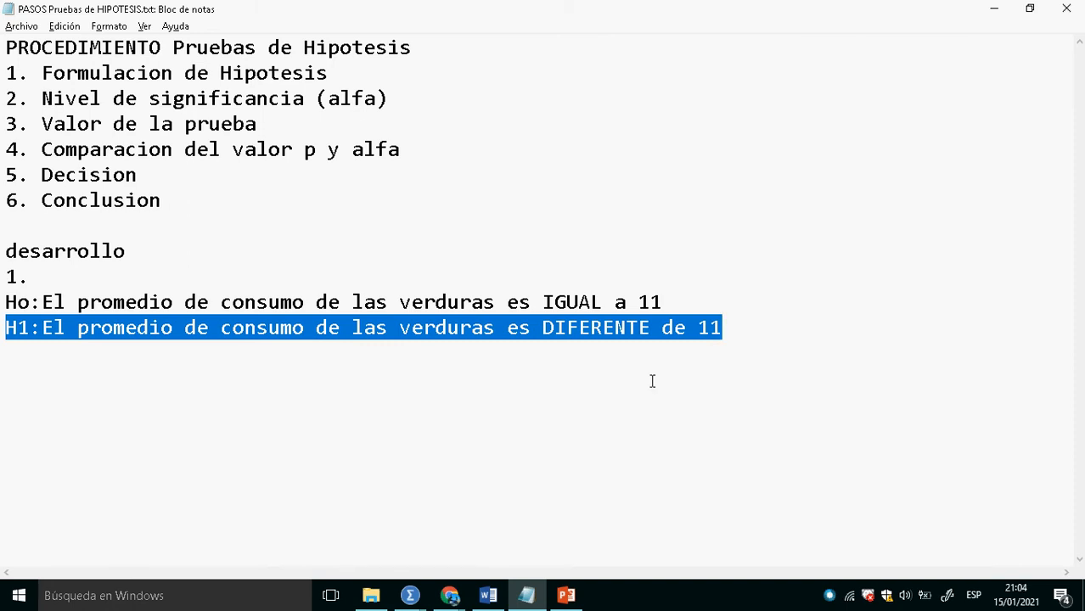
pyautogui.click(105, 338)
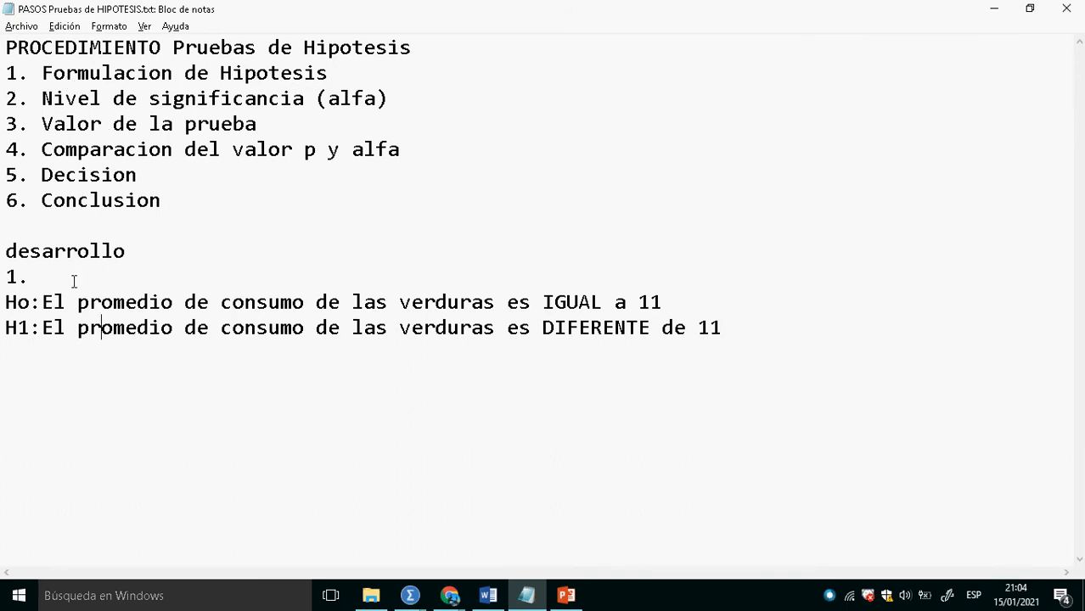
# - After a blank line below the hypotheses, add item "2." with the lines "alfa=5%" and "alfa= 0,05"
pyautogui.click(838, 361)
pyautogui.press('Return')
pyautogui.press('Return')
pyautogui.write('23')
pyautogui.press('BackSpace')
pyautogui.write('.')
pyautogui.press('Return')
pyautogui.write('alfa')
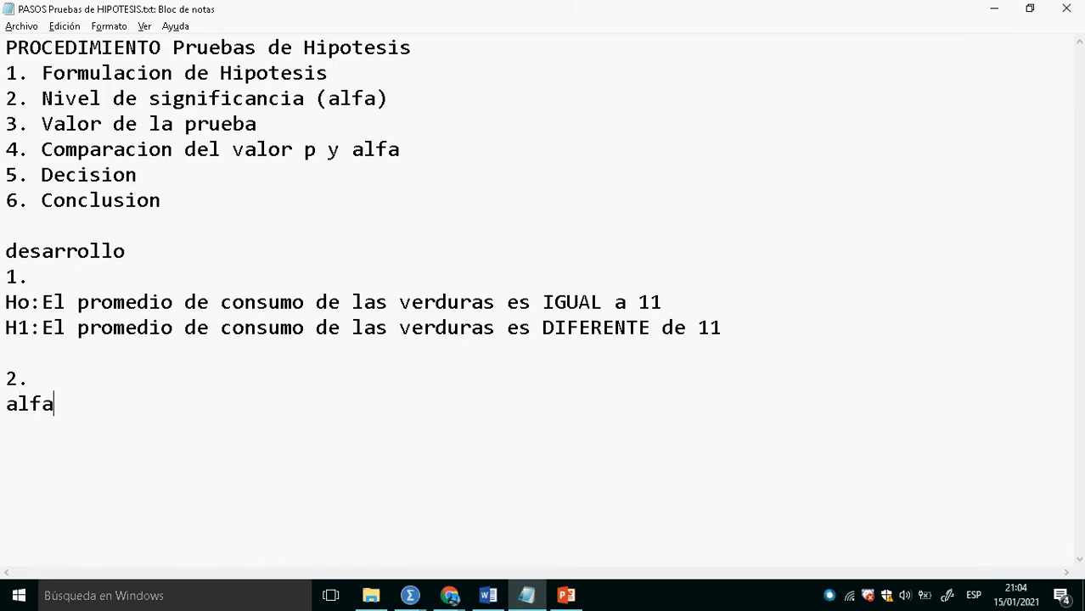
pyautogui.write('=5%')
# - Below the alfa values, leave a blank line and add "Caso1: Nivel de confianza requerido es de 98%"
pyautogui.press('Return')
pyautogui.write('alfa')
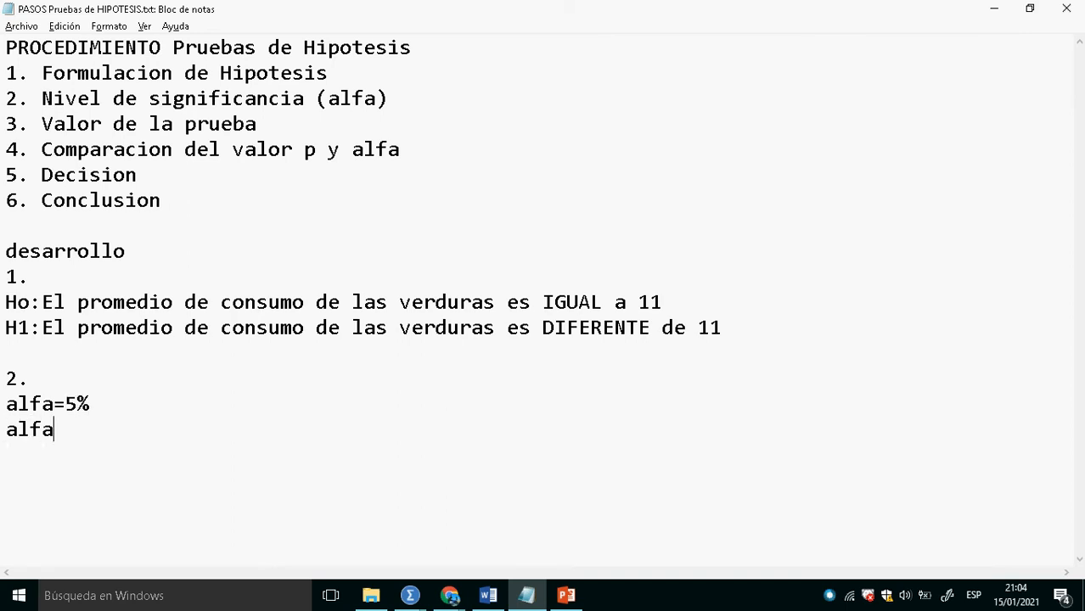
pyautogui.write('= 0,05')
pyautogui.press('Return')
pyautogui.write('CAso')
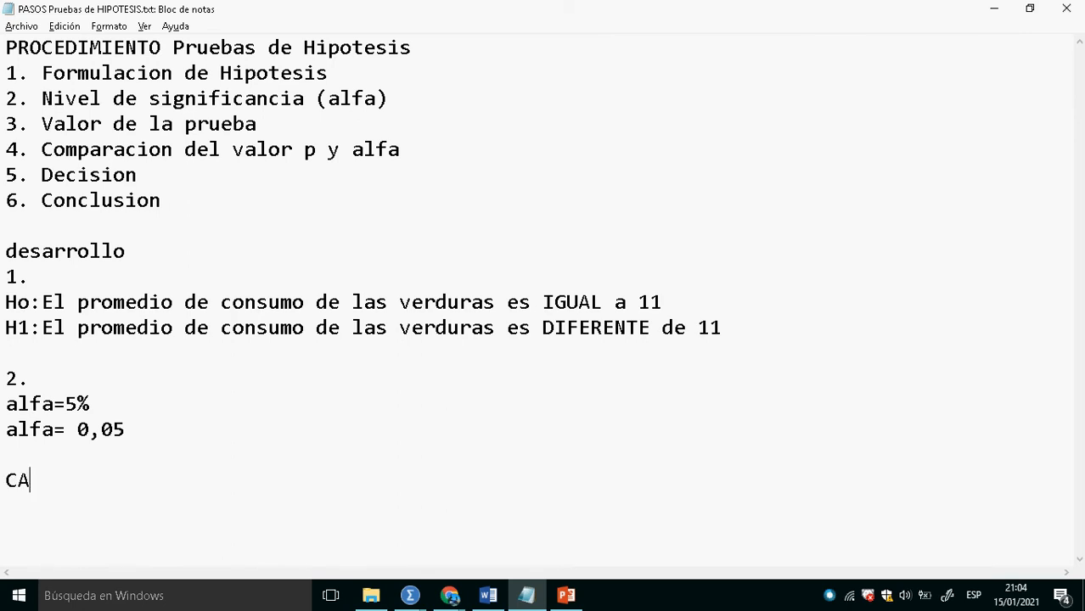
pyautogui.press('BackSpace')
pyautogui.press('BackSpace')
pyautogui.press('BackSpace')
pyautogui.write('aso1: Niv')
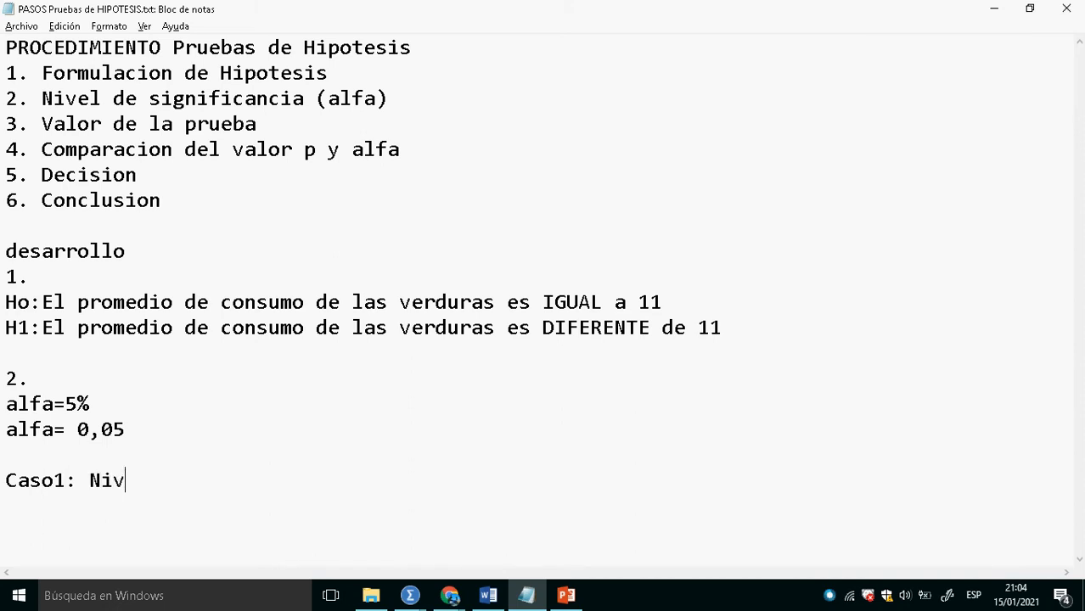
pyautogui.write('el de confi')
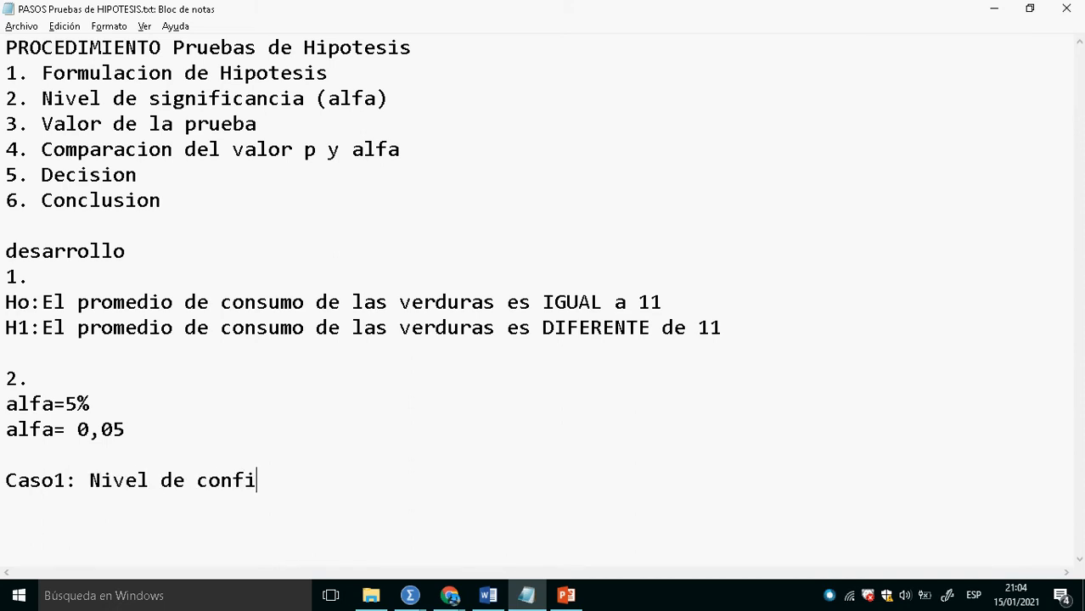
pyautogui.write('anza requ')
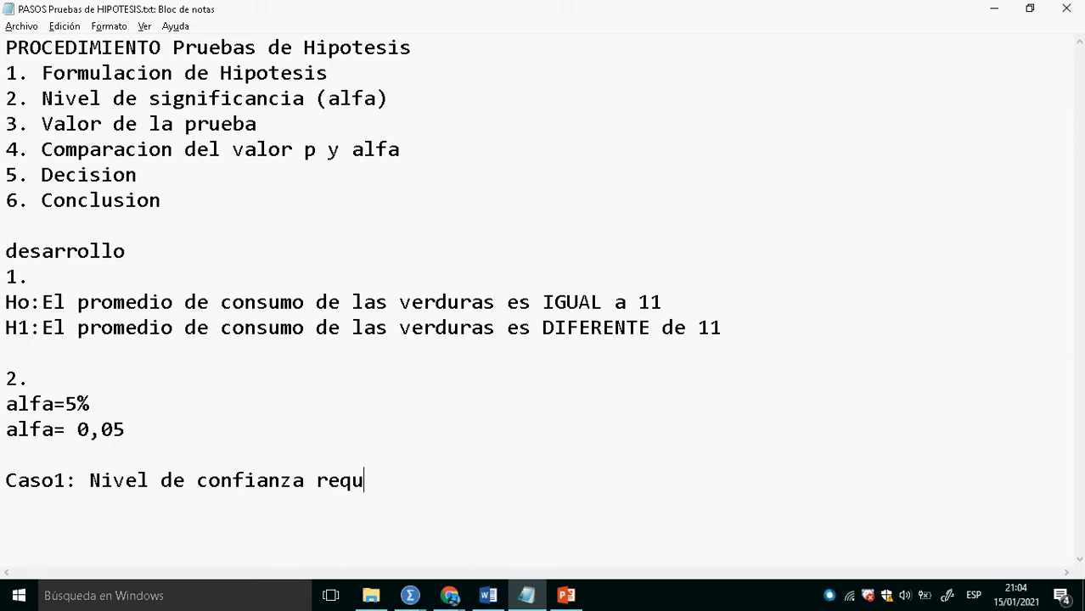
pyautogui.write('erido es de 98')
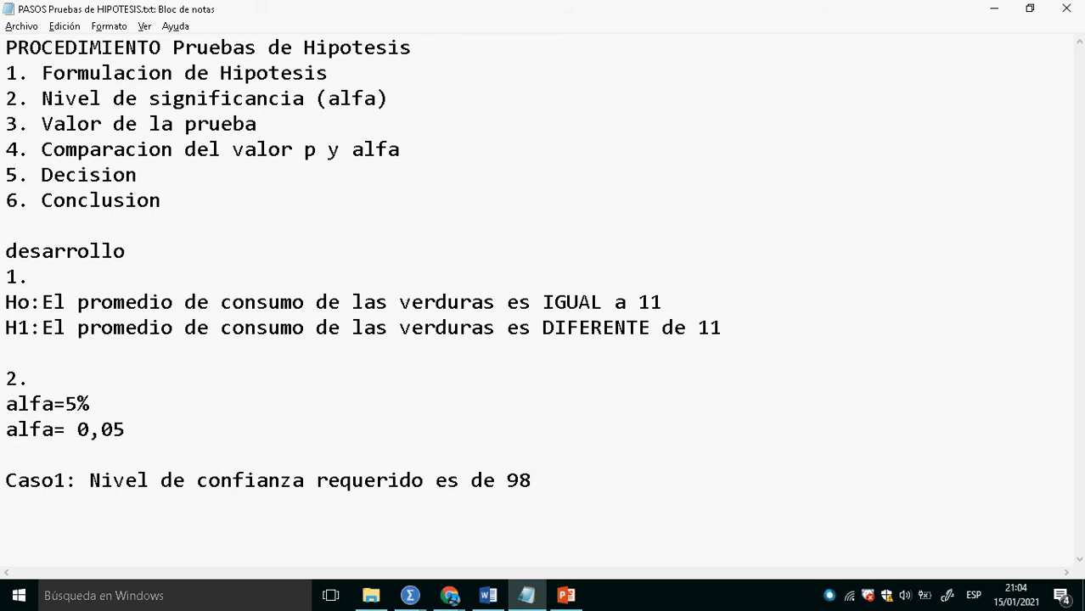
pyautogui.write('%')
# - Add the line "entonces alfa=2% alfa=0,02" under the Caso1 statement
pyautogui.press('Return')
pyautogui.write('entonces ')
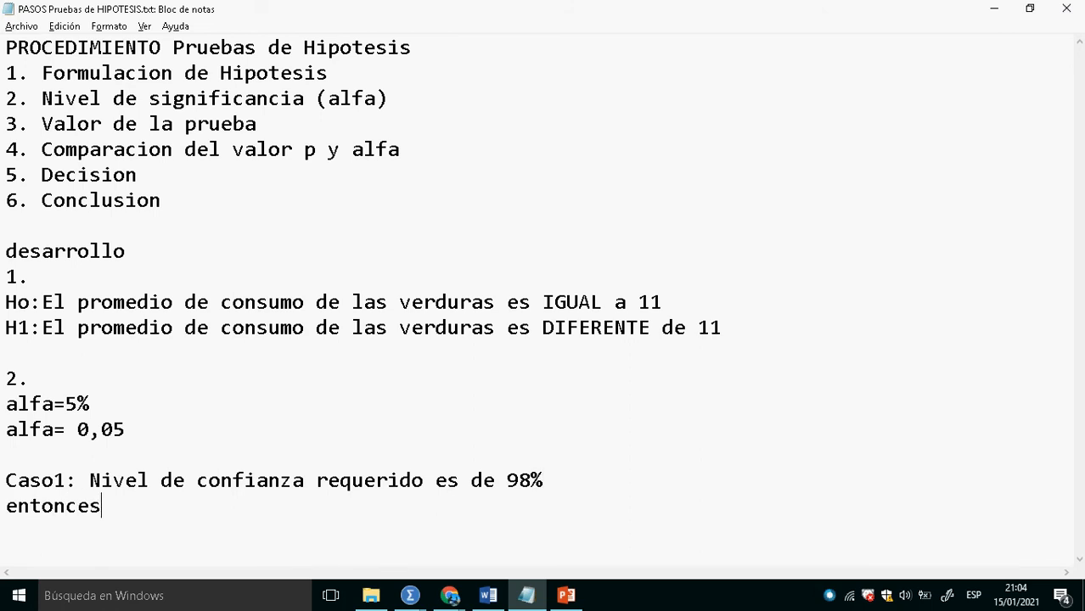
pyautogui.write('alfa=')
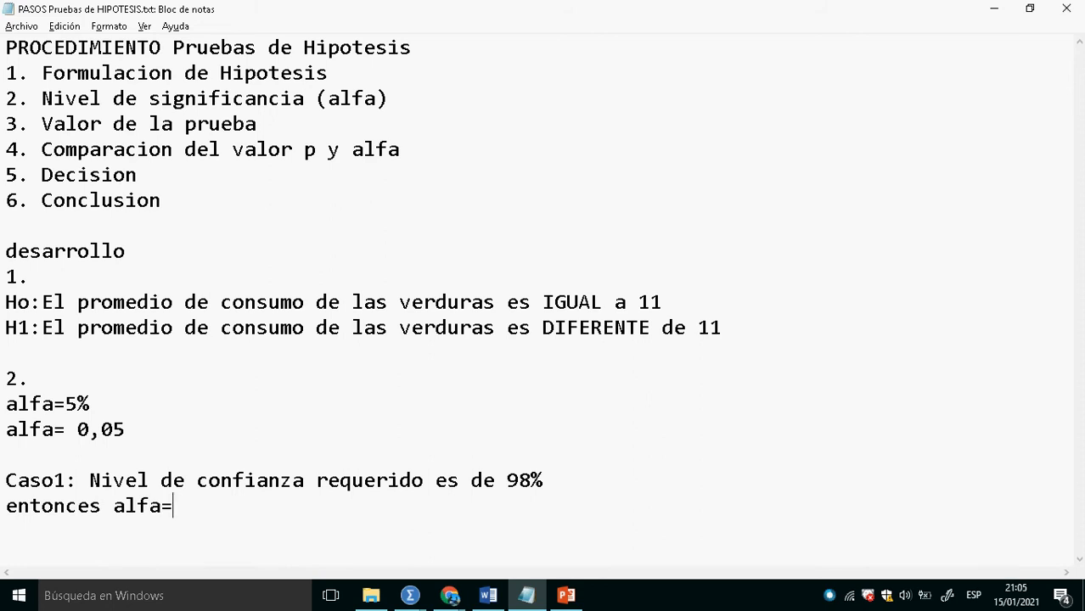
pyautogui.write('2% alfa=')
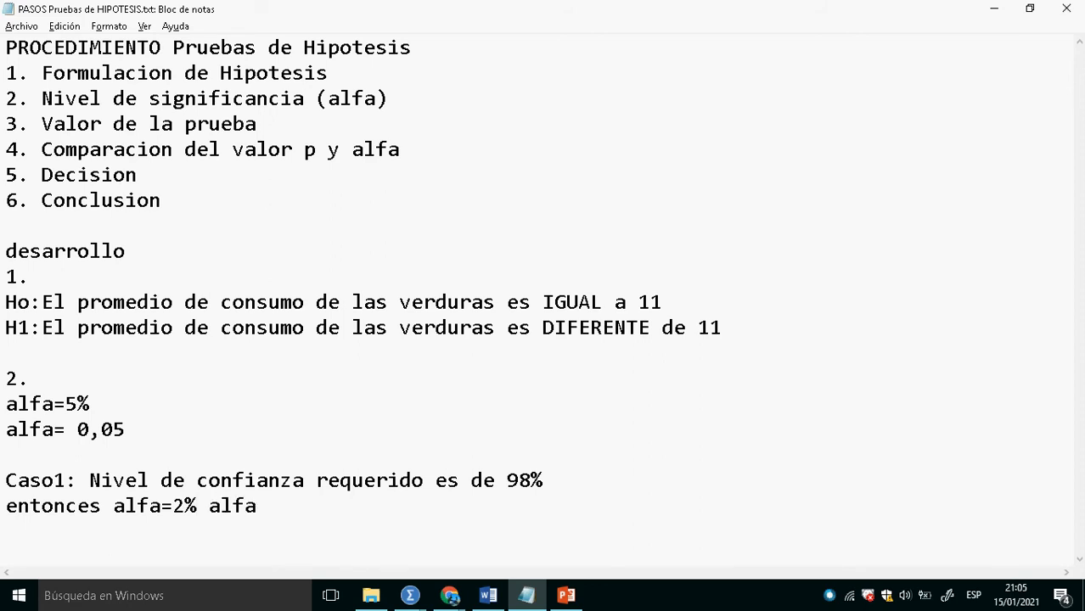
pyautogui.write('0,02')
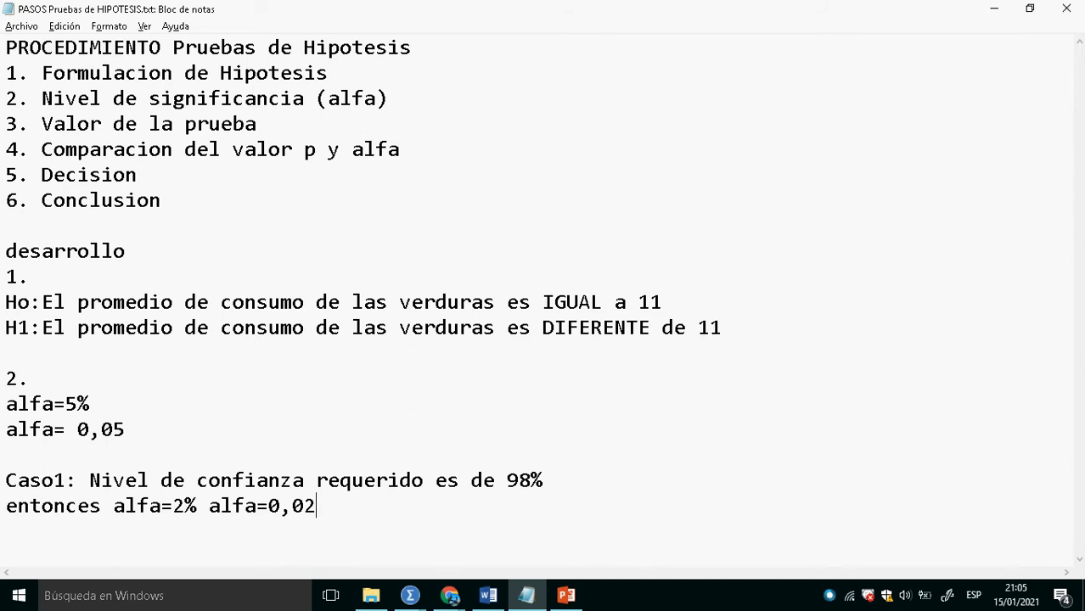
# - Leave a blank line below the Caso1 text and add the heading "REGLA DE DECISION"
pyautogui.press('Return')
pyautogui.press('Return')
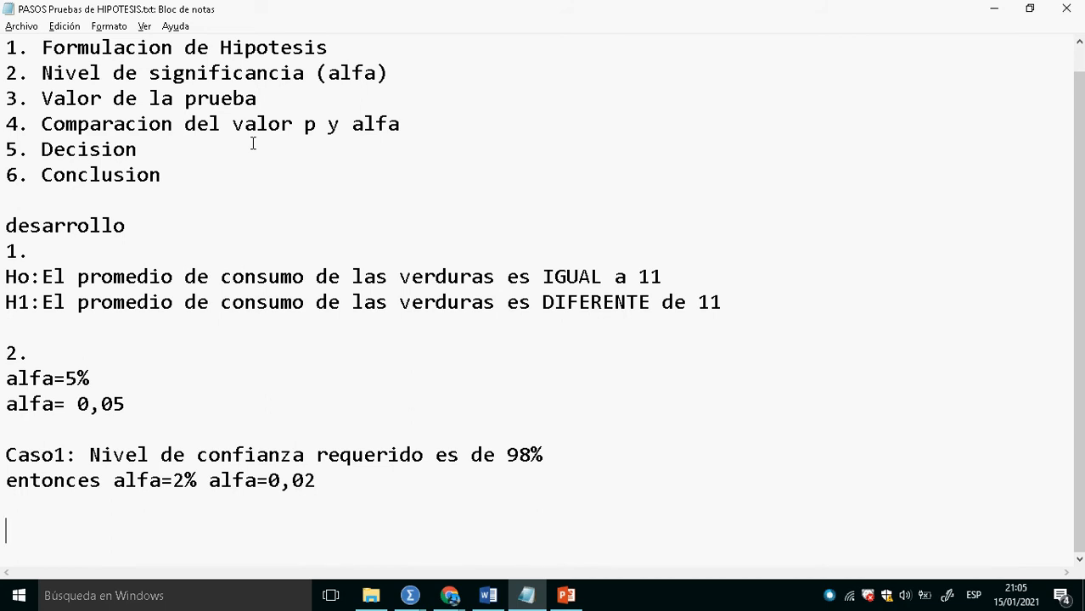
pyautogui.write('REGLA DE DECISIOO')
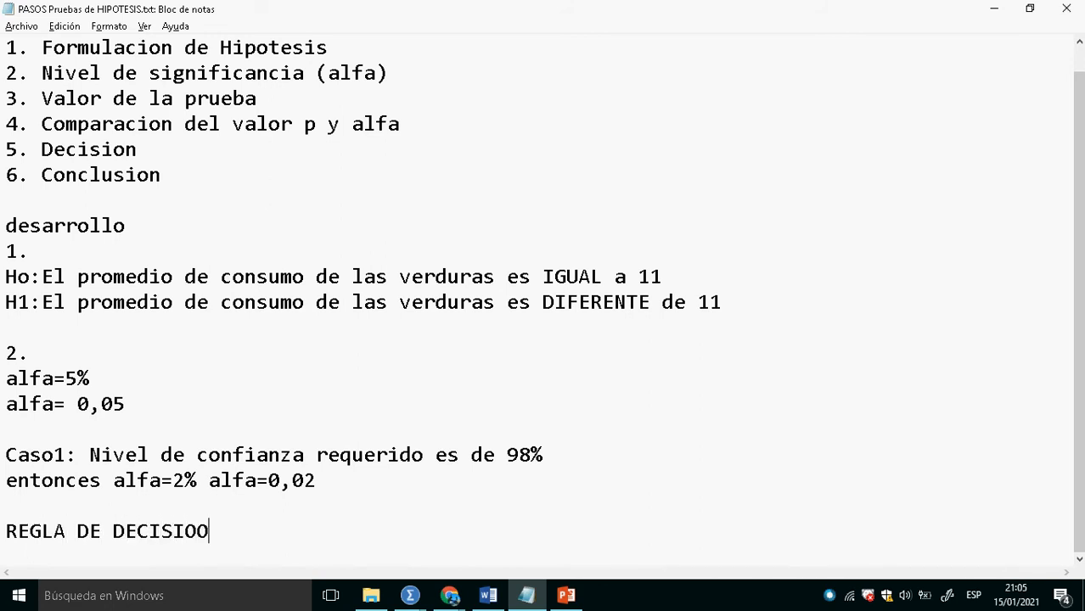
pyautogui.press('BackSpace')
pyautogui.write('N')
pyautogui.press('Return')
pyautogui.press('Return')
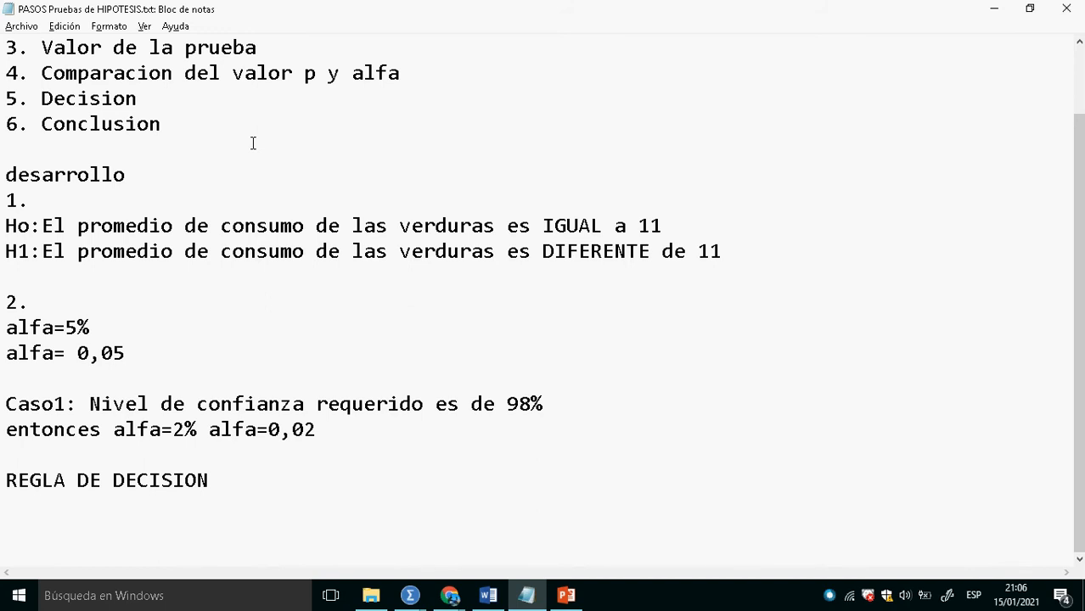
# - Add the rule "p<alfa--->SE Rechaza Ho" on the line below the REGLA DE DECISION heading
pyautogui.write('p<alfa')
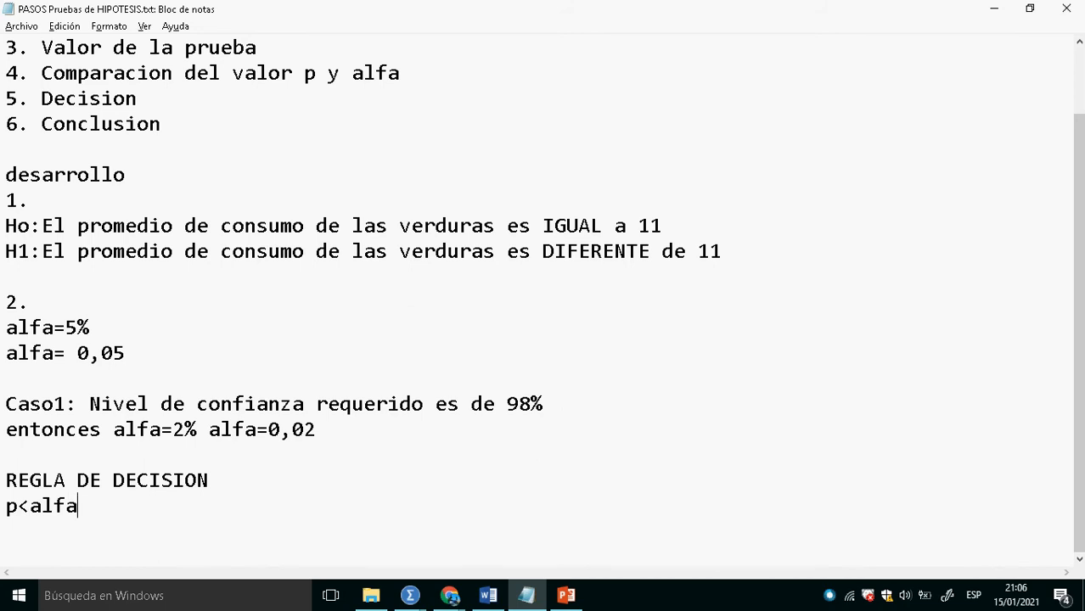
pyautogui.write('--->SE Rechaza Ho')
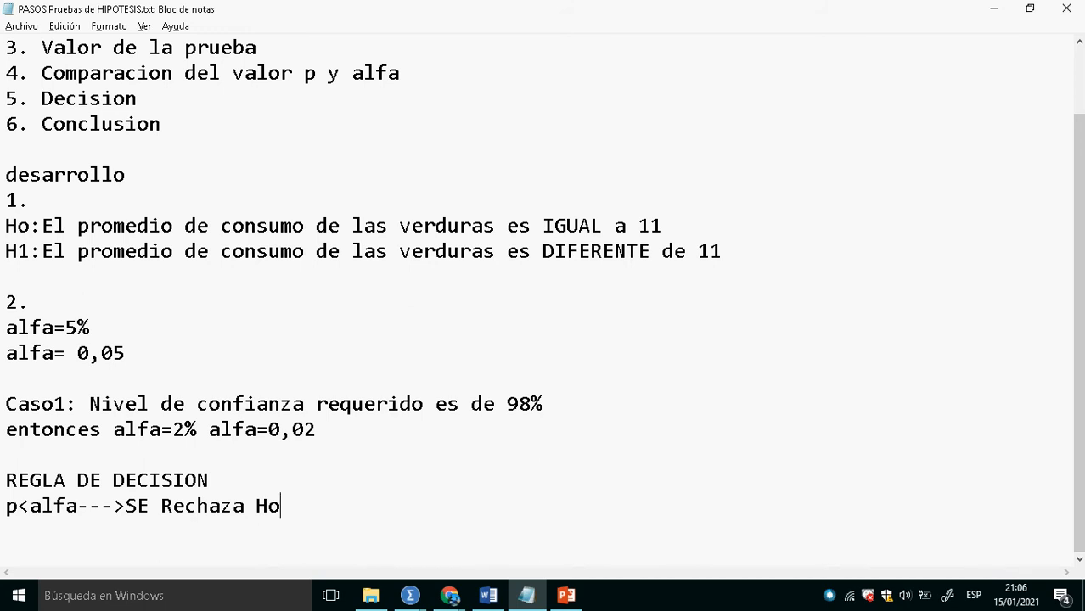
pyautogui.moveTo(291, 509); pyautogui.dragTo(7, 486)
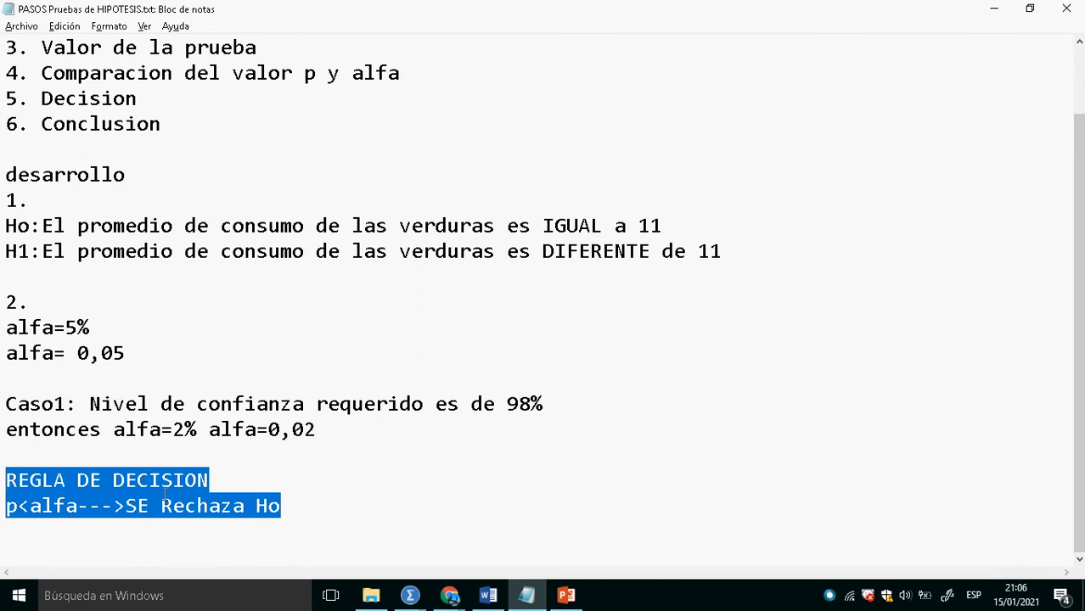
pyautogui.click(243, 492)
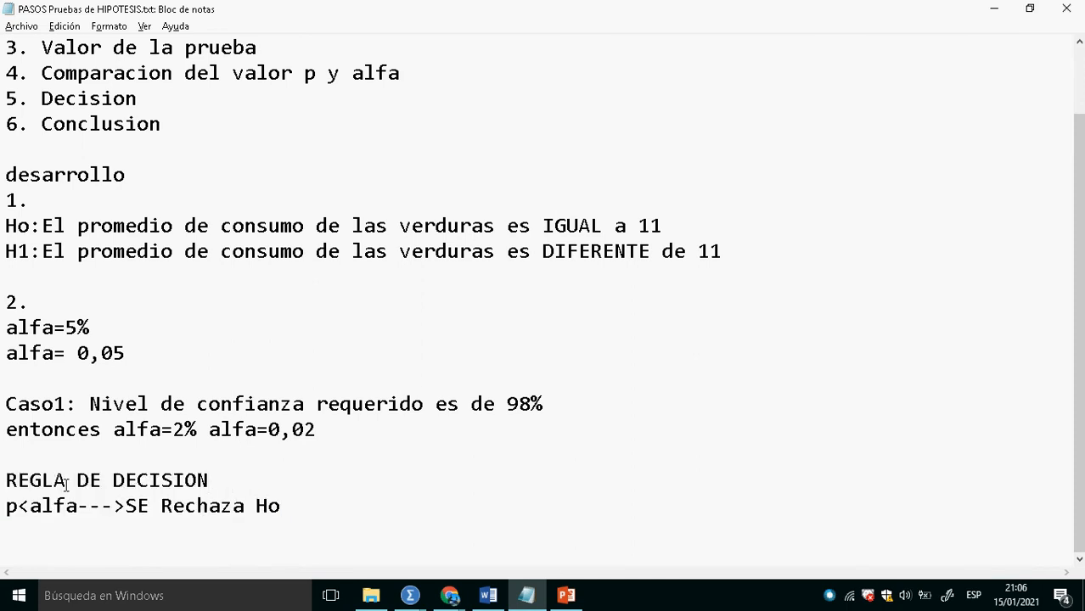
pyautogui.moveTo(298, 521); pyautogui.dragTo(5, 480)
pyautogui.click(32, 520)
pyautogui.moveTo(291, 512); pyautogui.dragTo(18, 521)
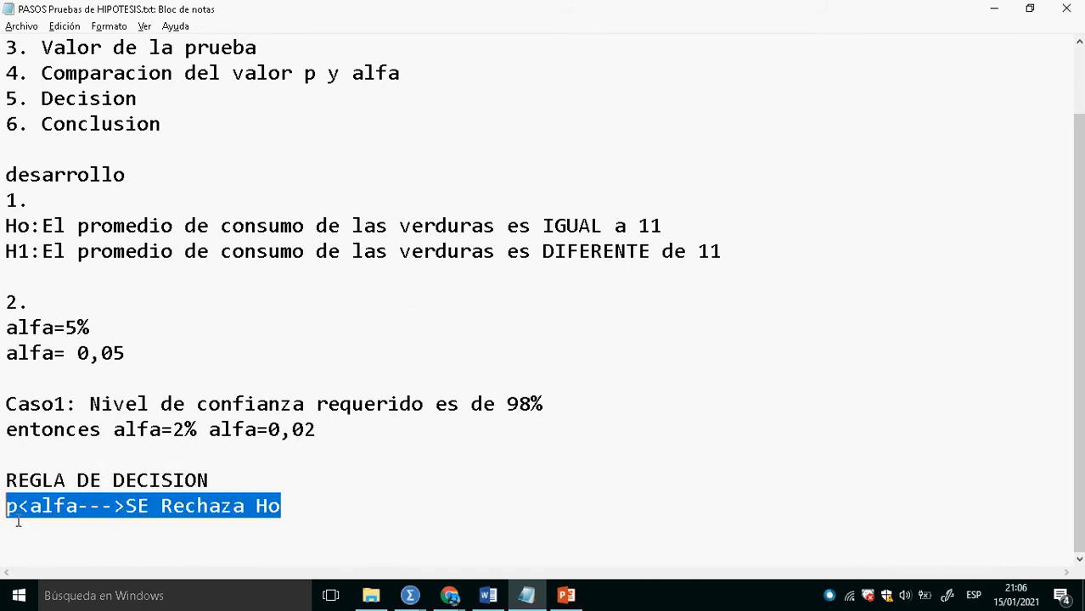
pyautogui.click(306, 518)
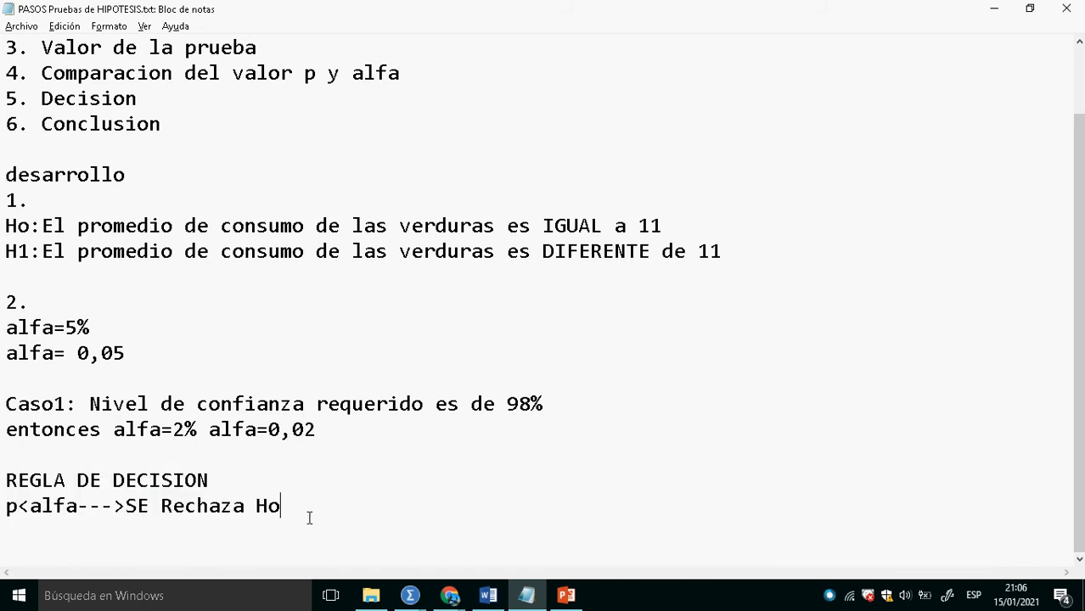
# - Switch to the Supermercado data in SPSS and set up a reset one-sample T test with Venta de Verduras as the test variable
pyautogui.hotkey('alt', 'Tab')
pyautogui.hotkey('alt', 'Tab')
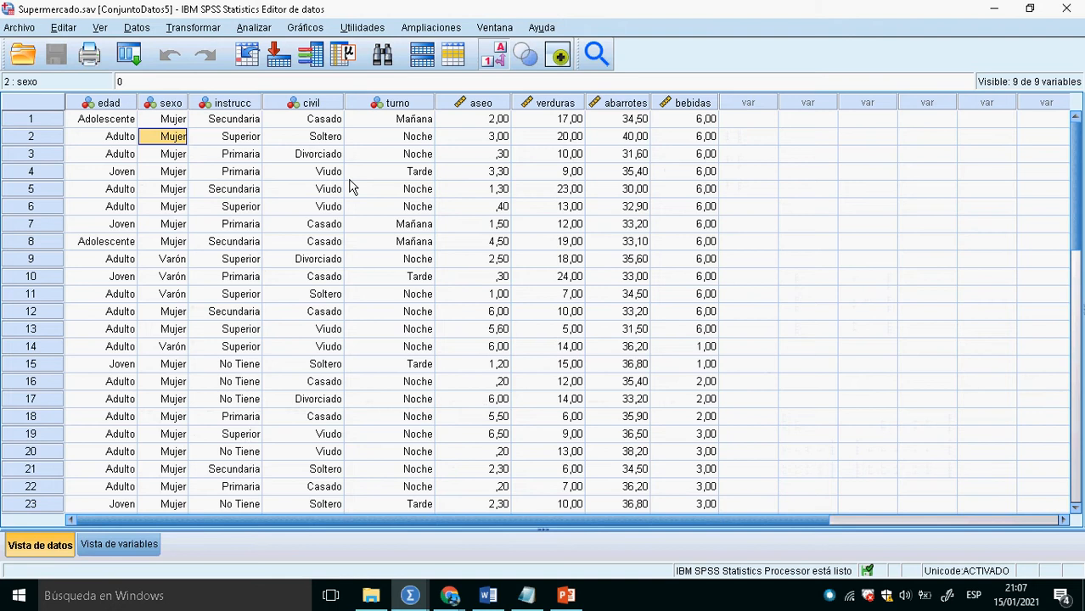
pyautogui.click(254, 27)
pyautogui.press('Escape')
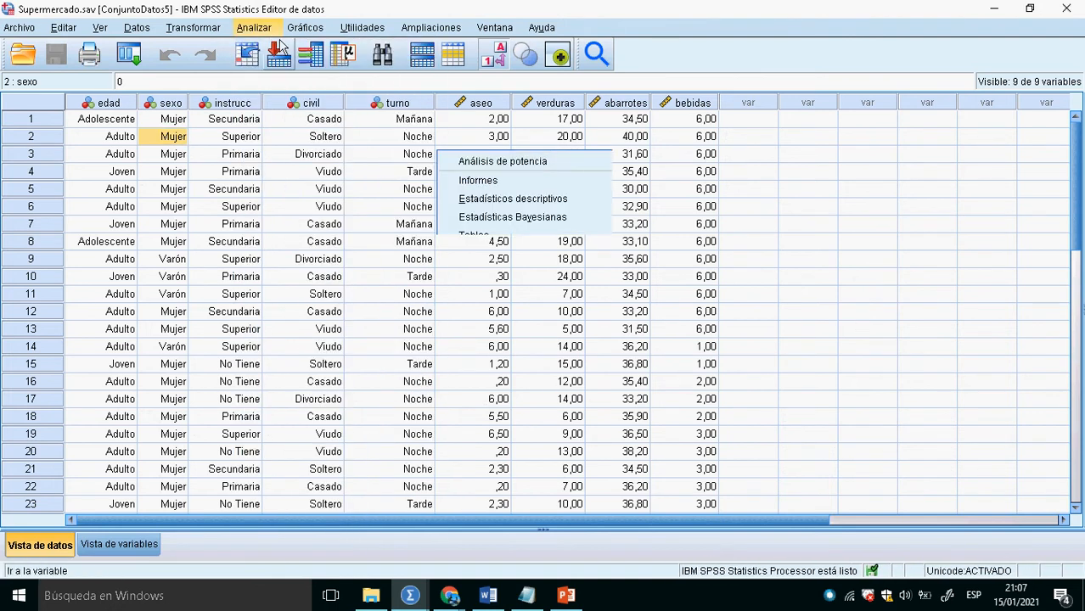
pyautogui.click(257, 29)
pyautogui.moveTo(299, 146)
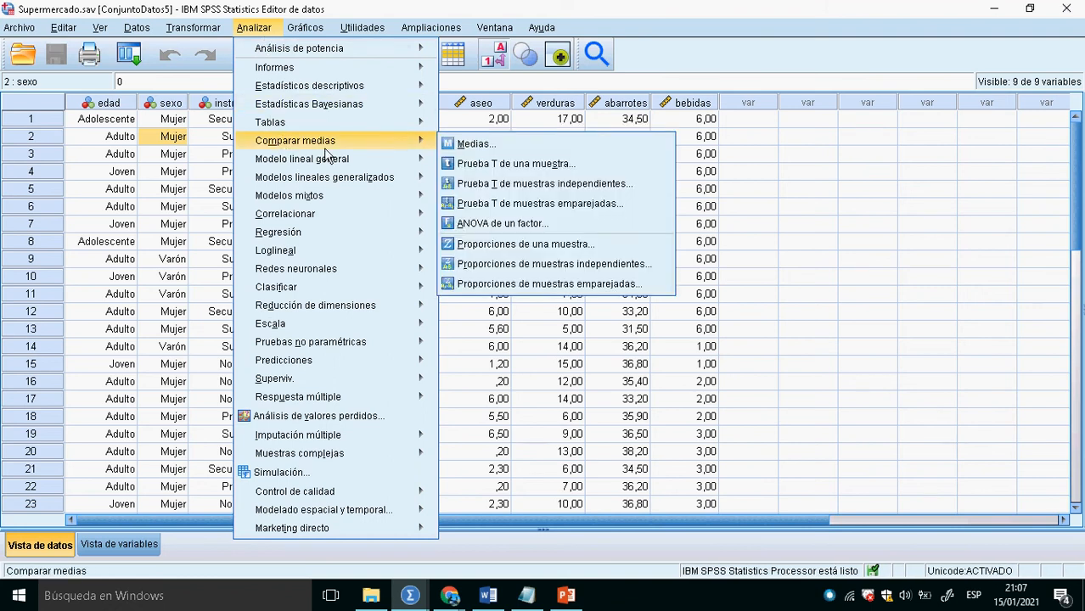
pyautogui.click(512, 173)
pyautogui.click(399, 370)
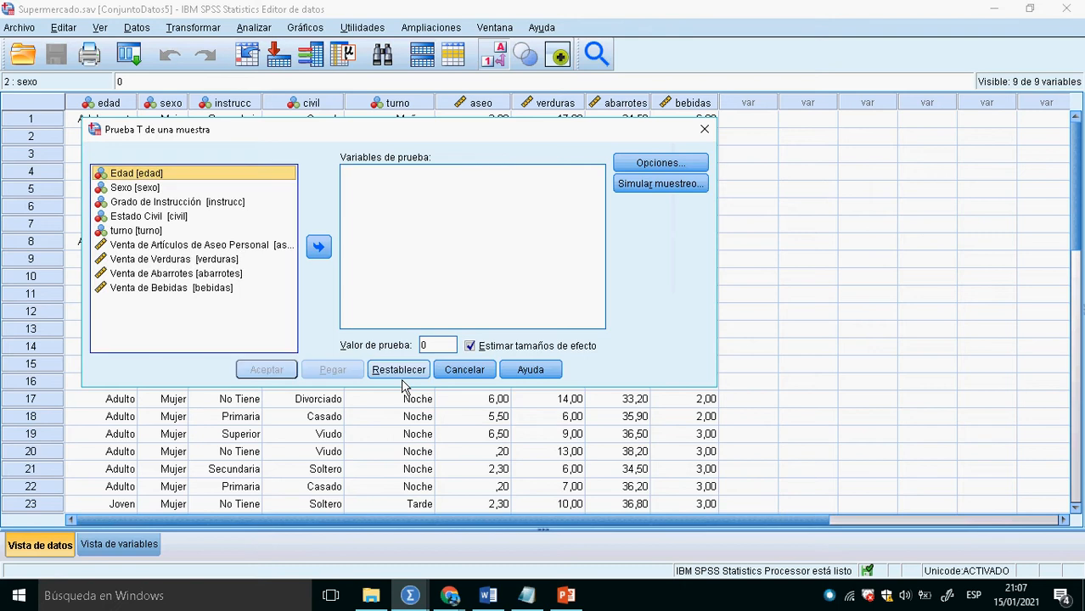
pyautogui.click(202, 263)
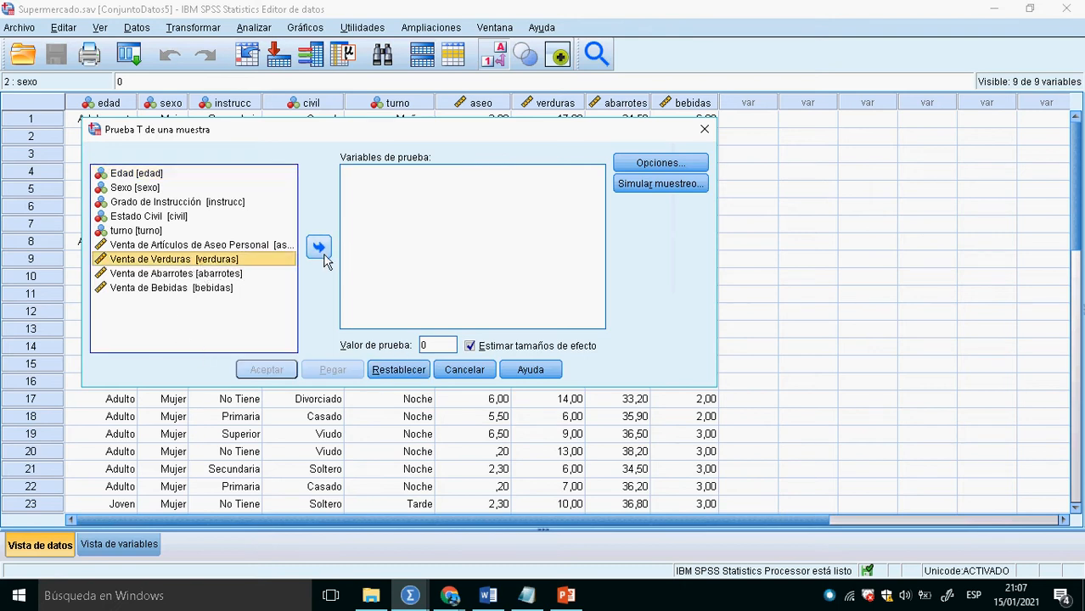
pyautogui.click(319, 248)
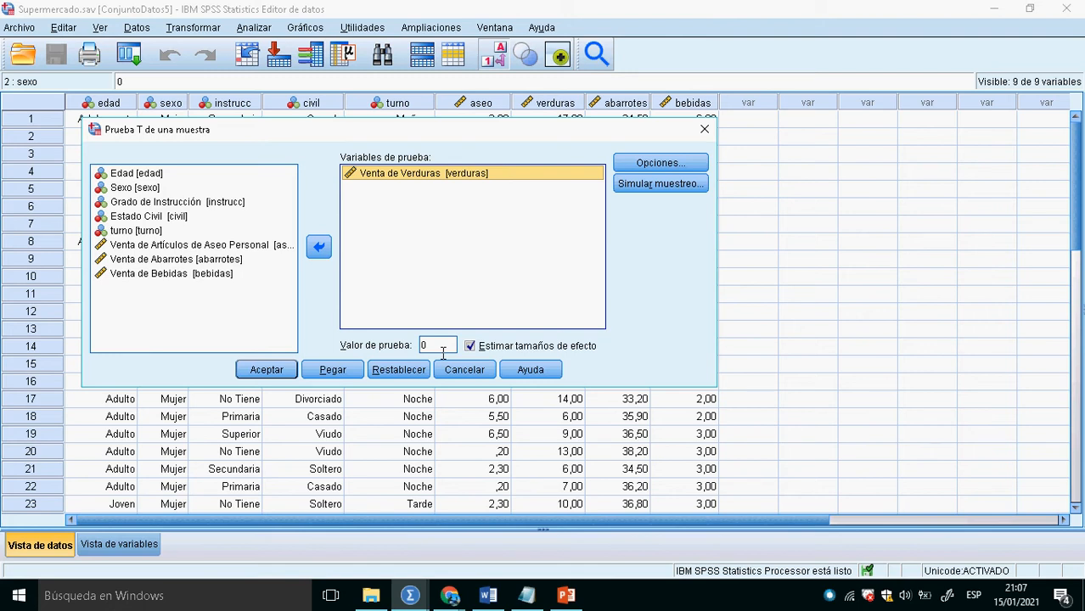
# - Back in the Notepad notes, leave a blank line under the H1 sentence and add "Ho: u=11"
pyautogui.hotkey('alt', 'Tab')
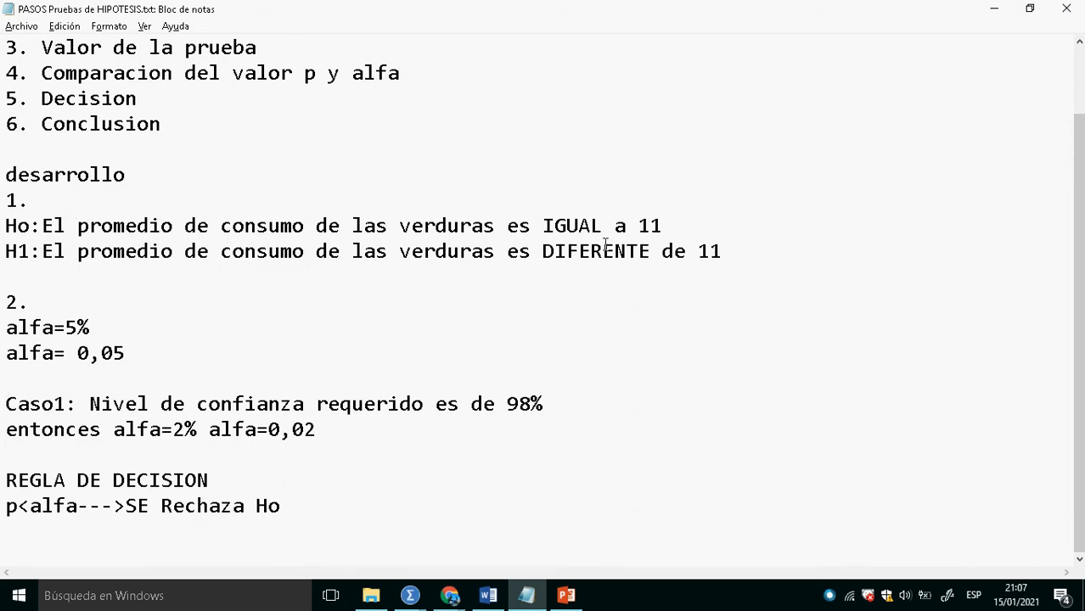
pyautogui.click(765, 258)
pyautogui.press('Return')
# - Add the symbolic alternative hypothesis "H1: u/=/11" on the line below "Ho: u=11"
pyautogui.press('Return')
pyautogui.write('Ho')
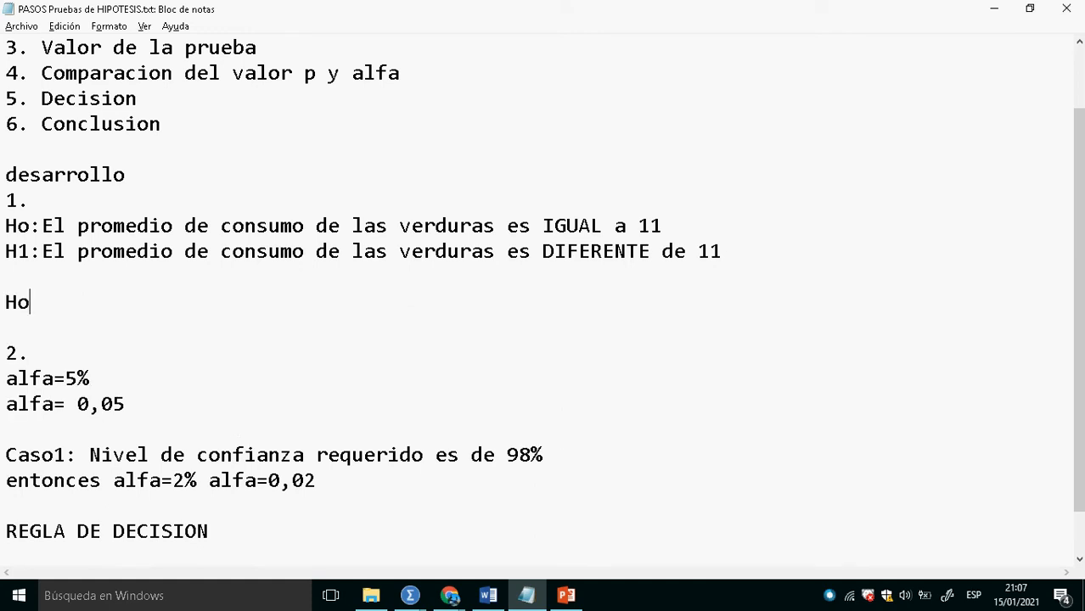
pyautogui.write(': u=11')
pyautogui.press('Return')
pyautogui.write('H1: u')
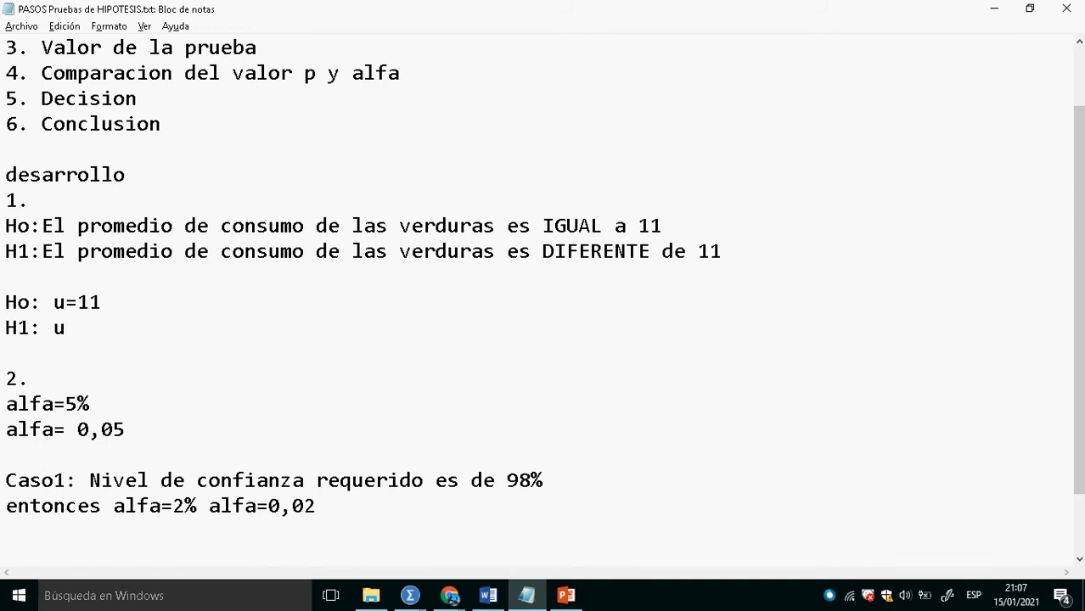
pyautogui.write('/=/11')
# - Return to SPSS and run the one-sample T test with test value 11 and a 95% confidence interval
pyautogui.hotkey('alt', 'Tab')
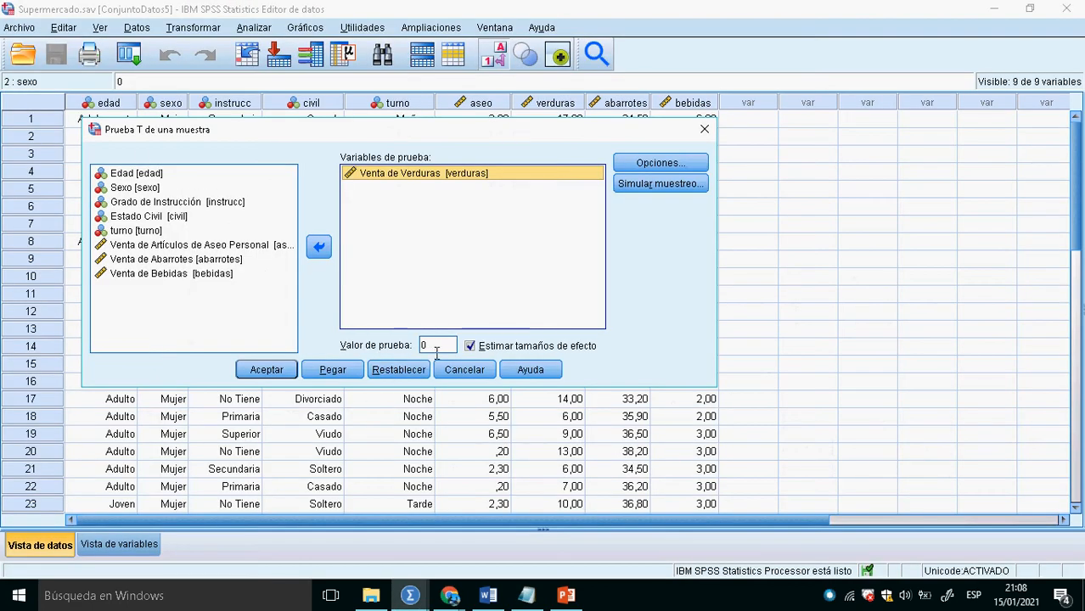
pyautogui.click(434, 347)
pyautogui.write('11')
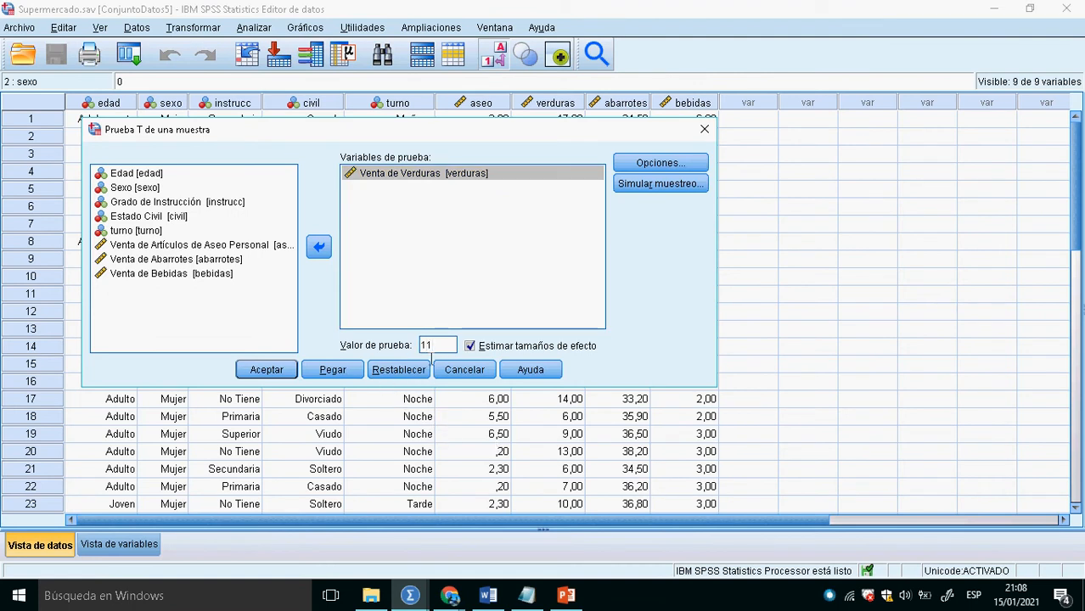
pyautogui.click(643, 169)
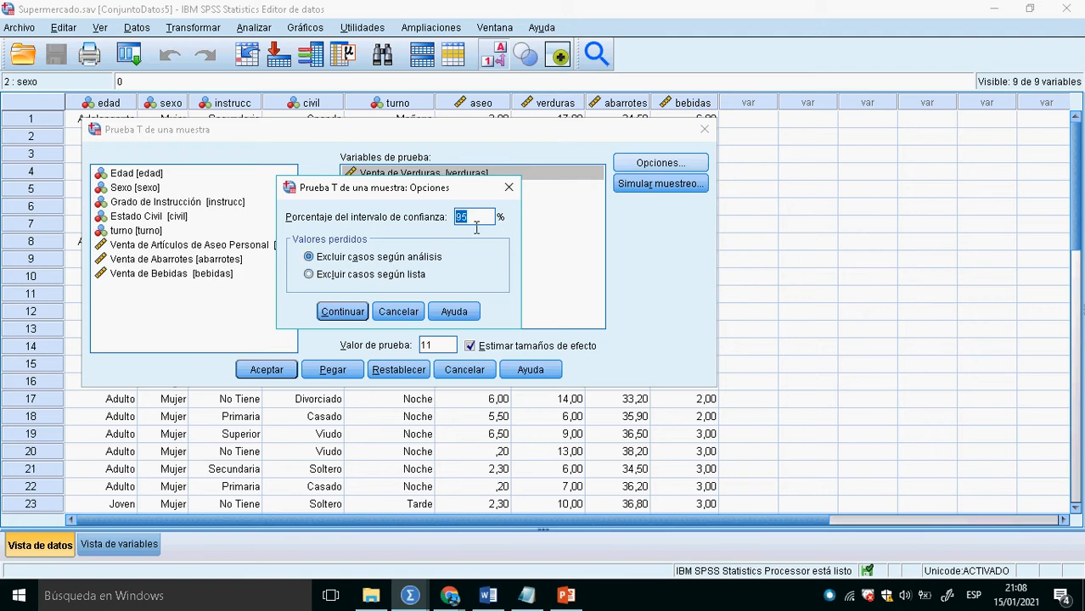
pyautogui.click(363, 316)
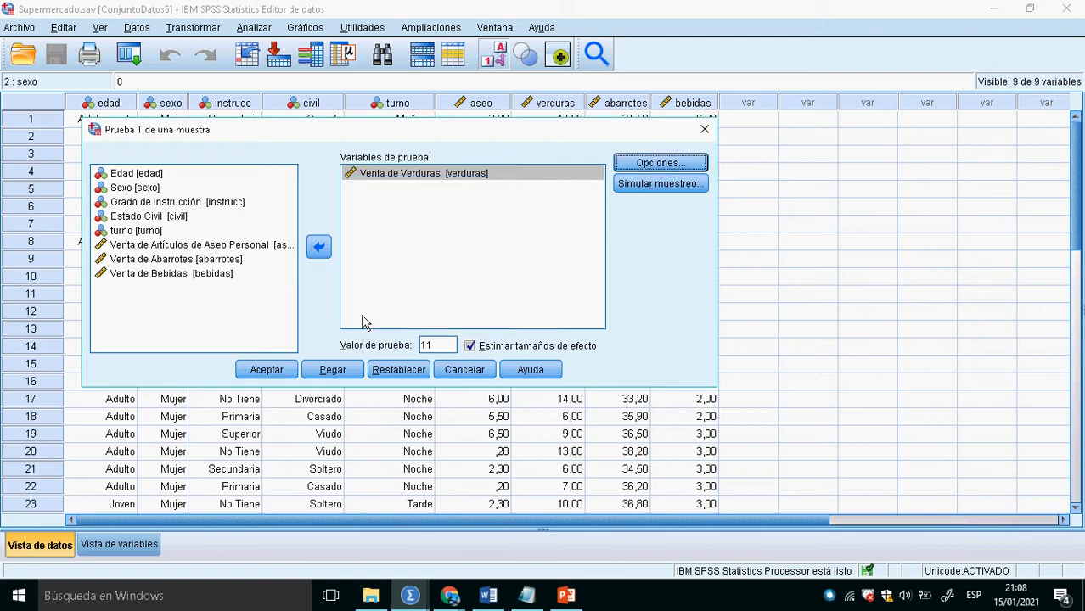
pyautogui.click(667, 174)
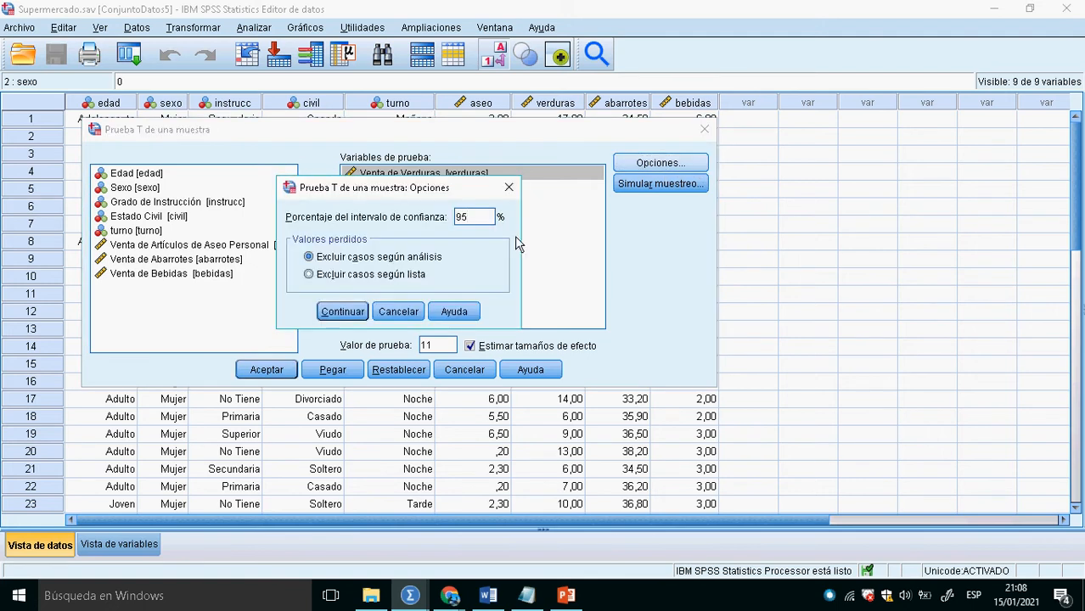
pyautogui.click(350, 313)
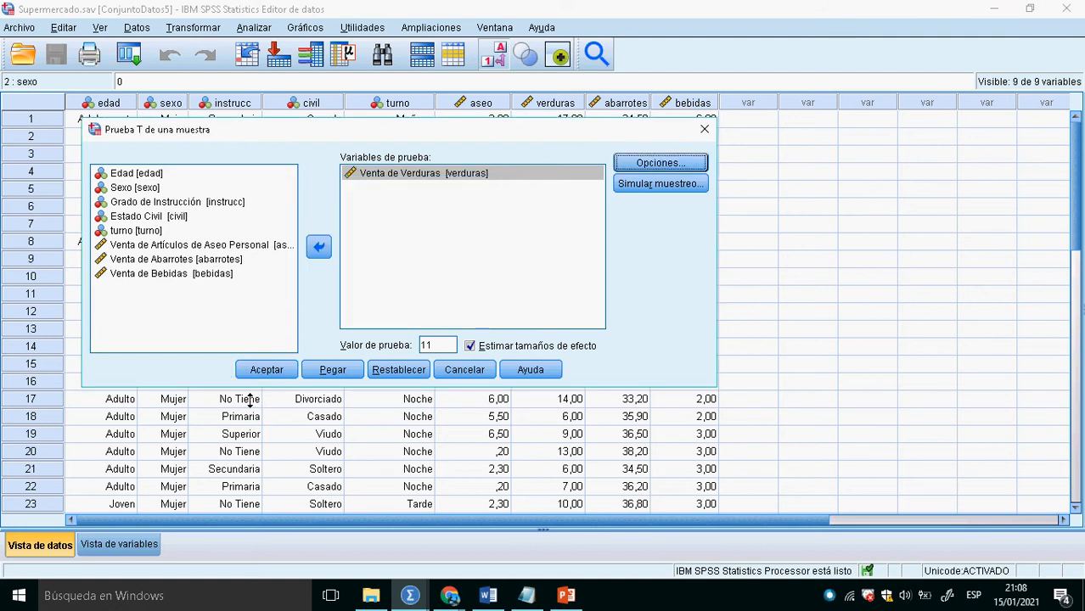
pyautogui.click(239, 372)
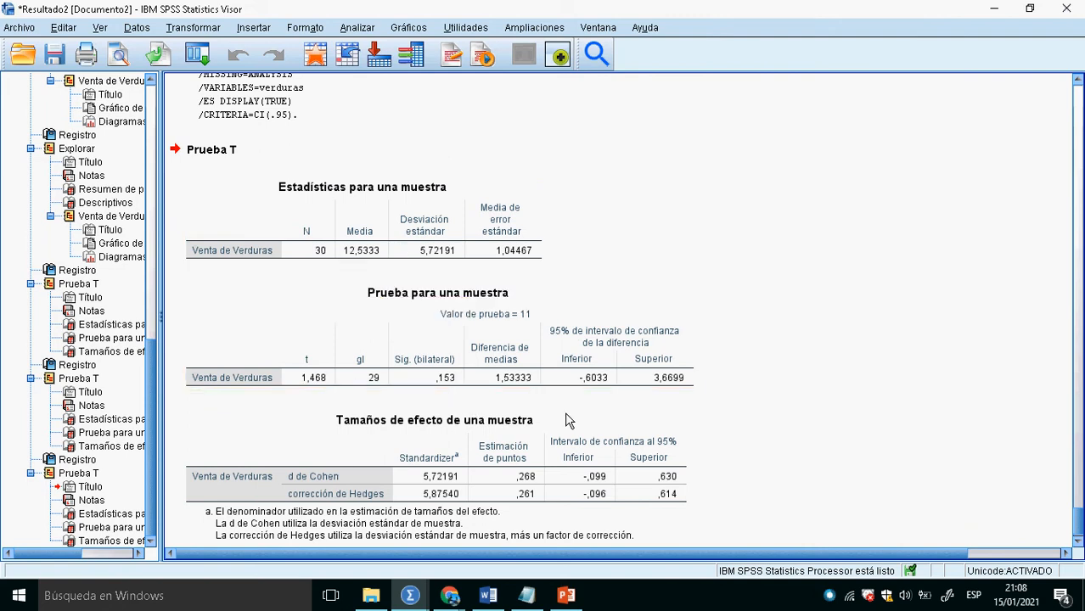
# - Examine the two-sided significance and sample statistics in the T test output, checking them against the alfa in the Notepad notes
pyautogui.click(416, 372)
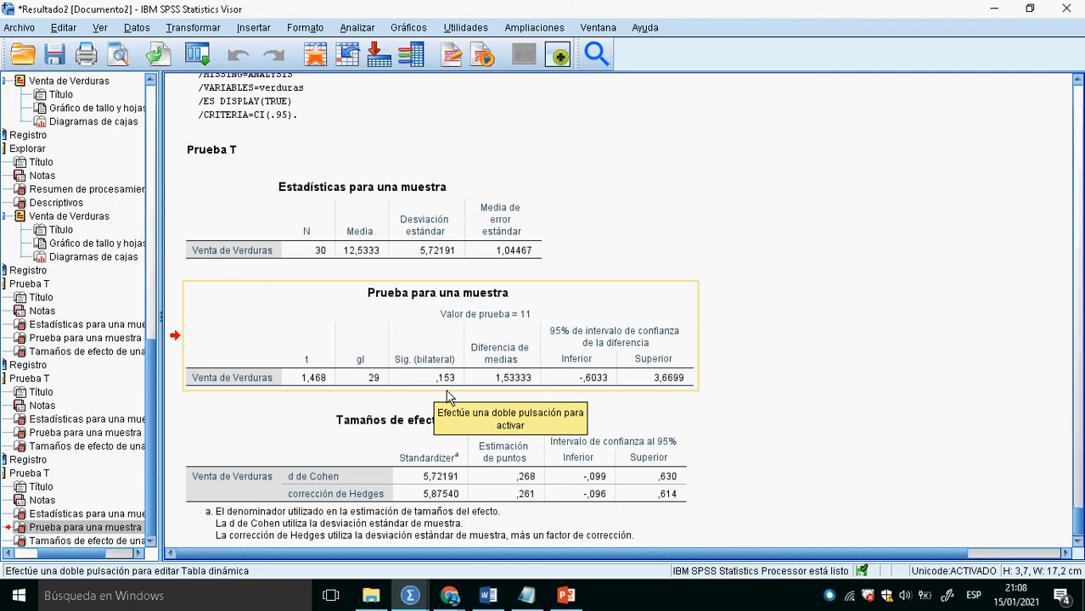
pyautogui.hotkey('alt', 'Tab')
pyautogui.press('Tab')
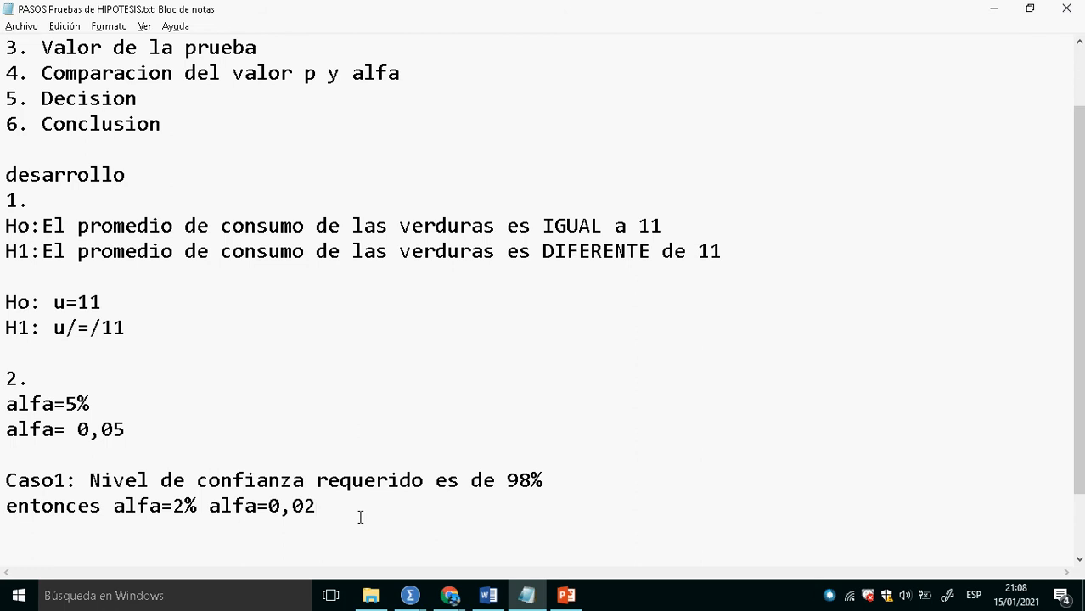
pyautogui.hotkey('alt', 'Tab')
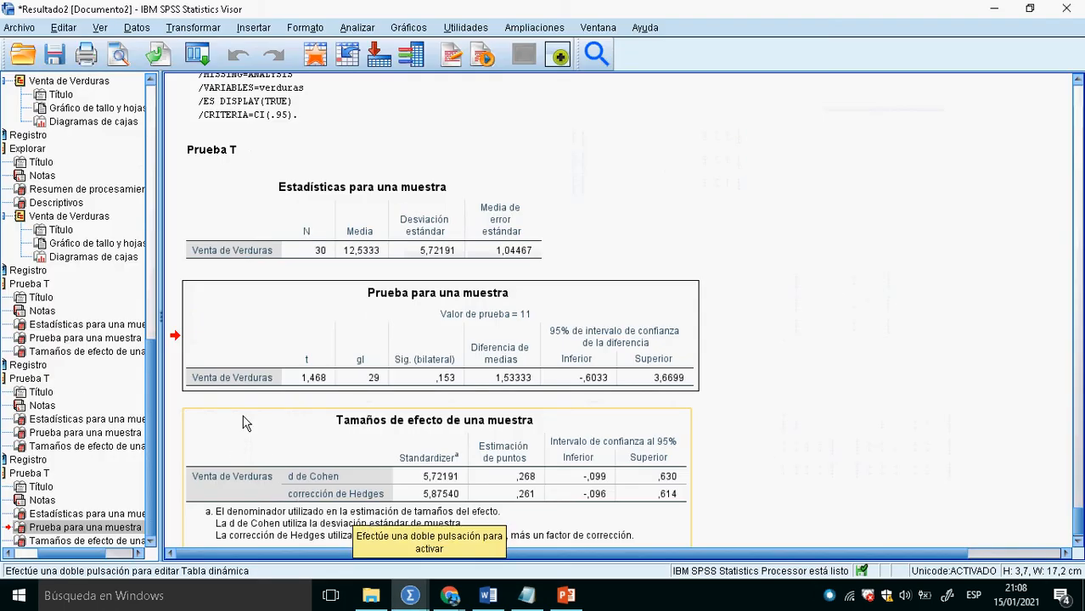
pyautogui.click(365, 238)
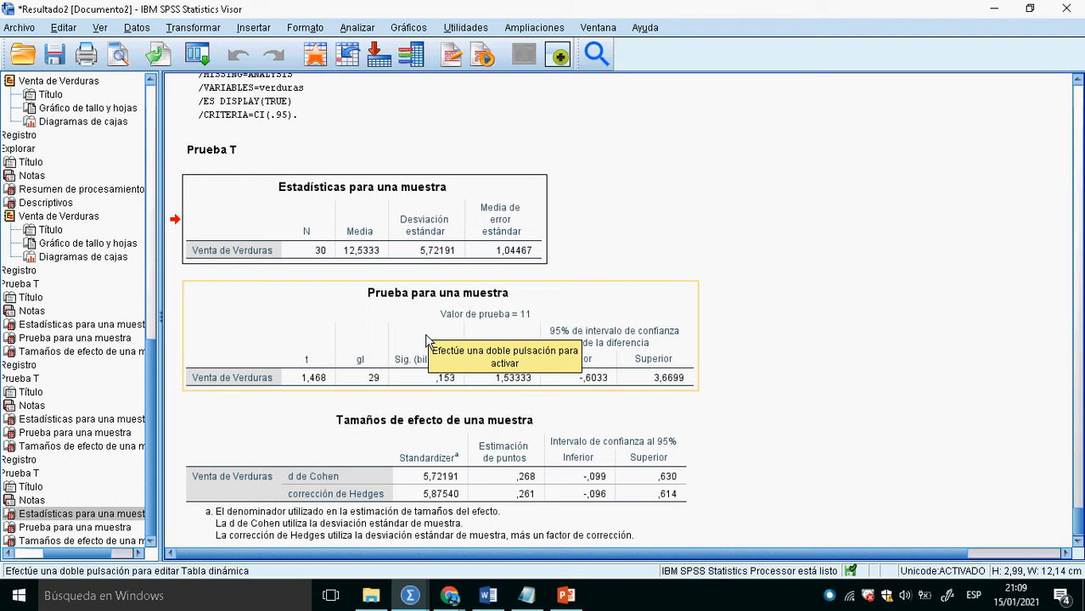
pyautogui.press('XF86AudioLowerVolume')
pyautogui.press('XF86AudioRaiseVolume')
pyautogui.press('XF86AudioRaiseVolume')
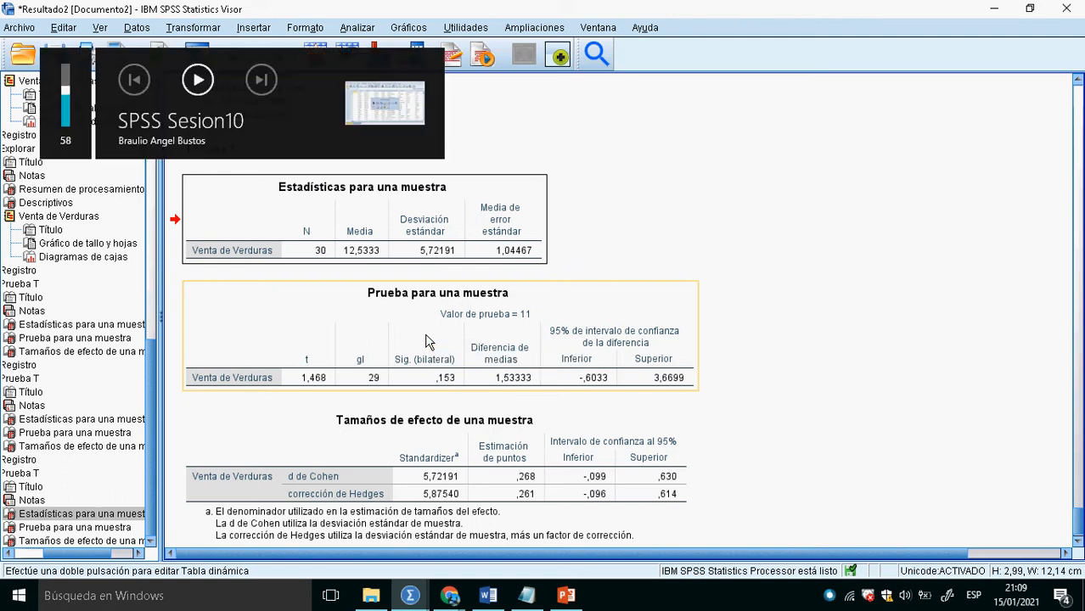
pyautogui.click(619, 145)
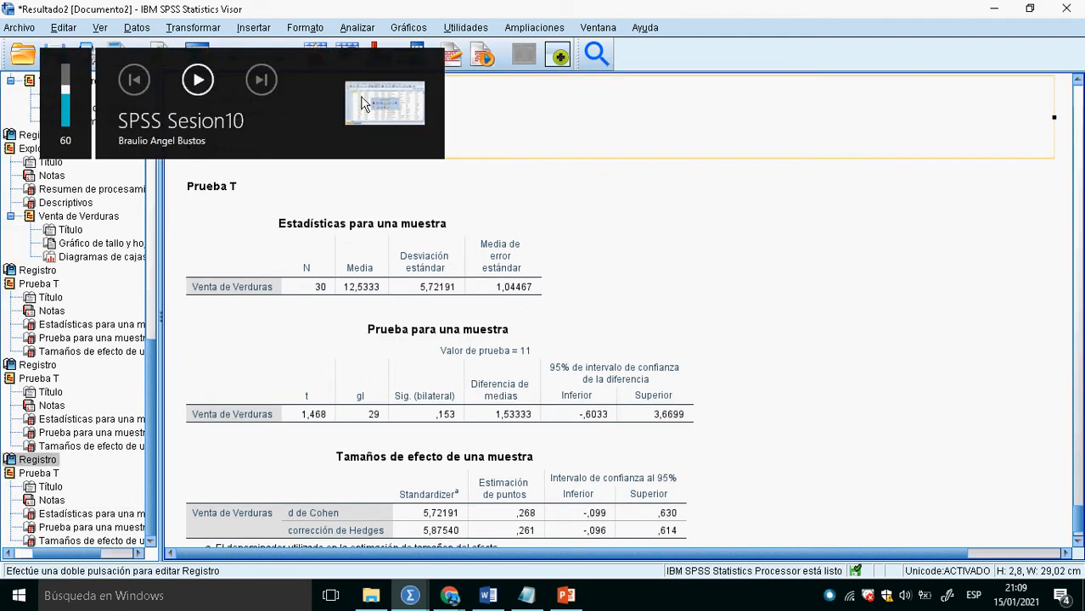
pyautogui.hotkey('alt', 'Tab')
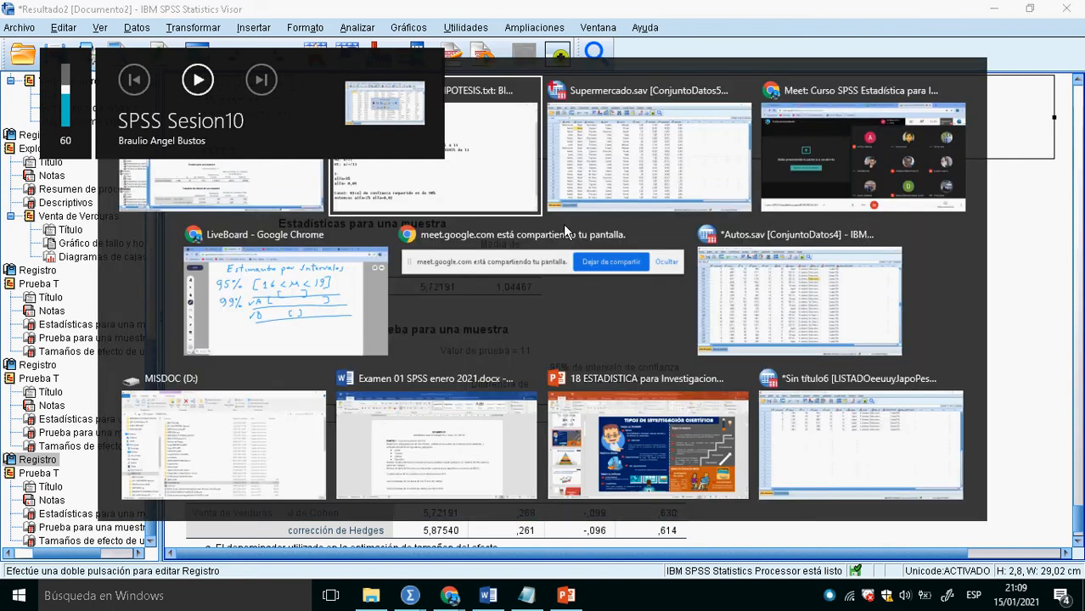
pyautogui.hotkey('alt', 'Tab')
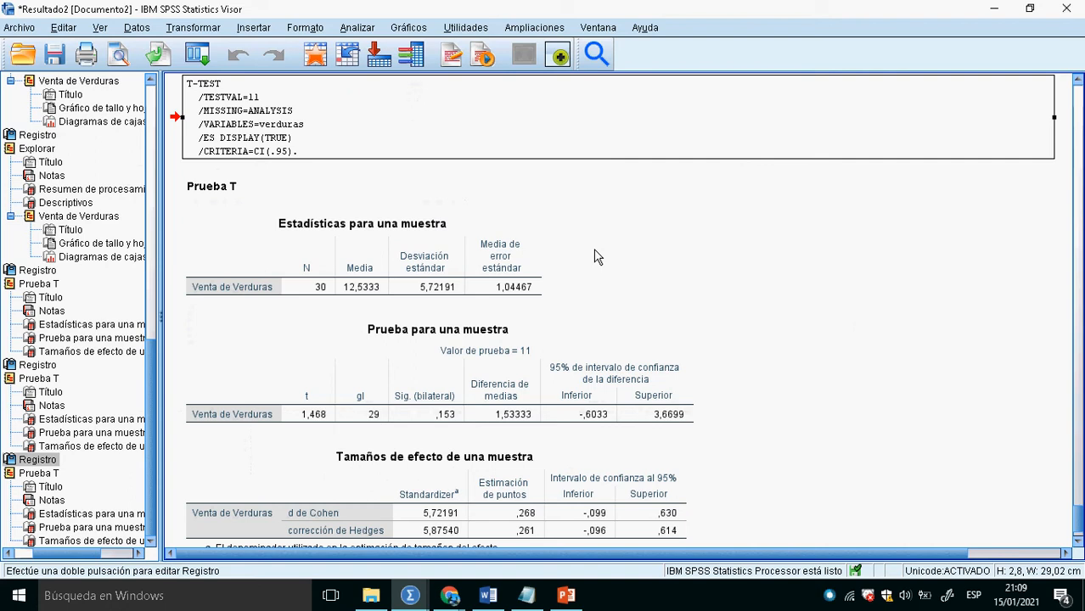
# - Rerun the one-sample T test on Venta de Verduras with test value 11 and effect size estimation turned off, selecting the resulting test table
pyautogui.click(316, 54)
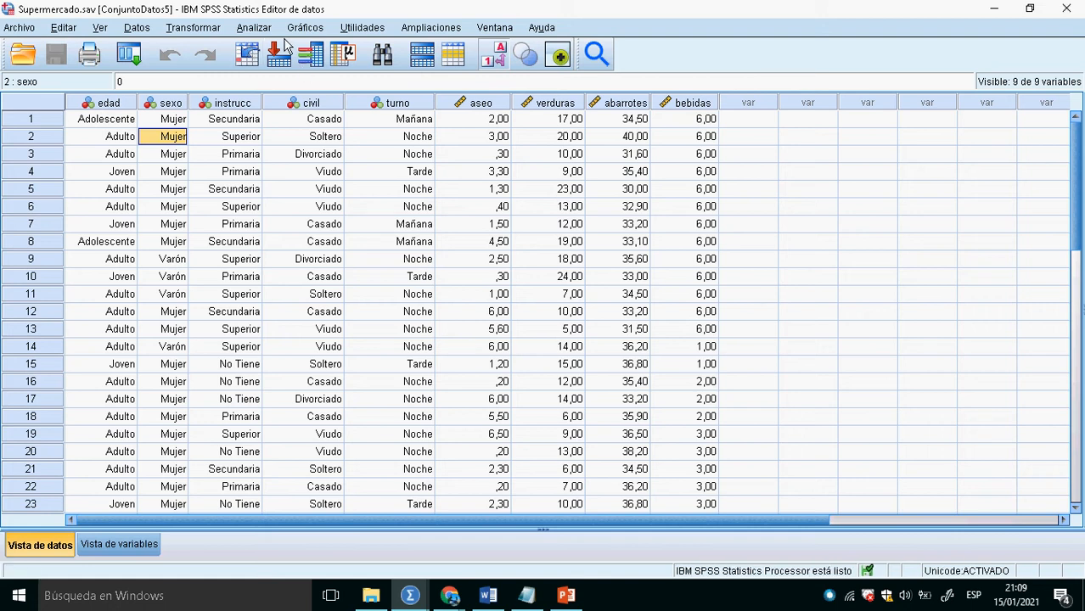
pyautogui.click(254, 28)
pyautogui.moveTo(346, 95)
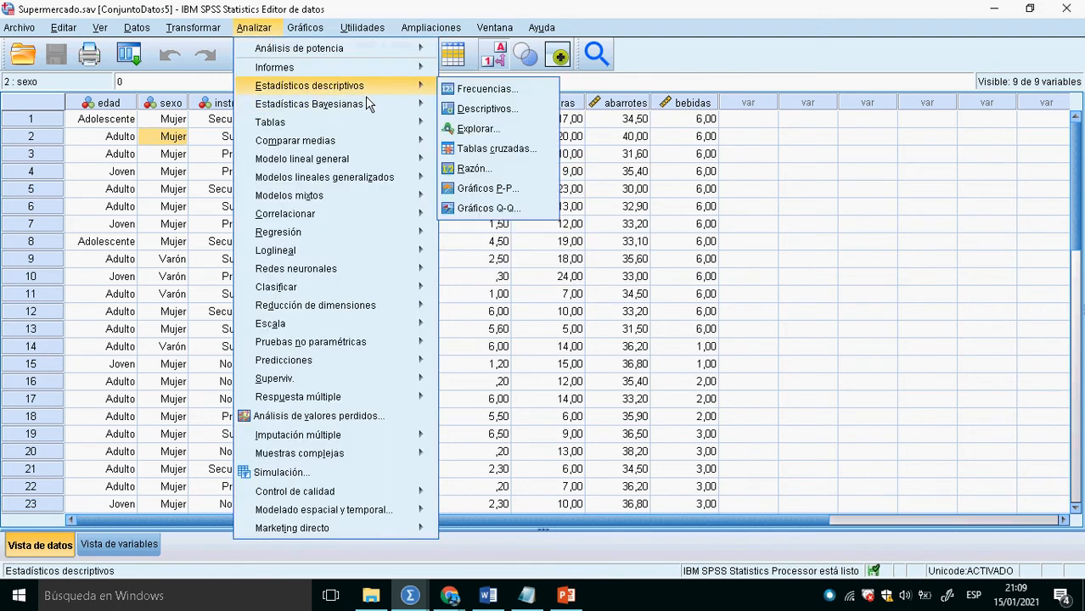
pyautogui.moveTo(393, 143)
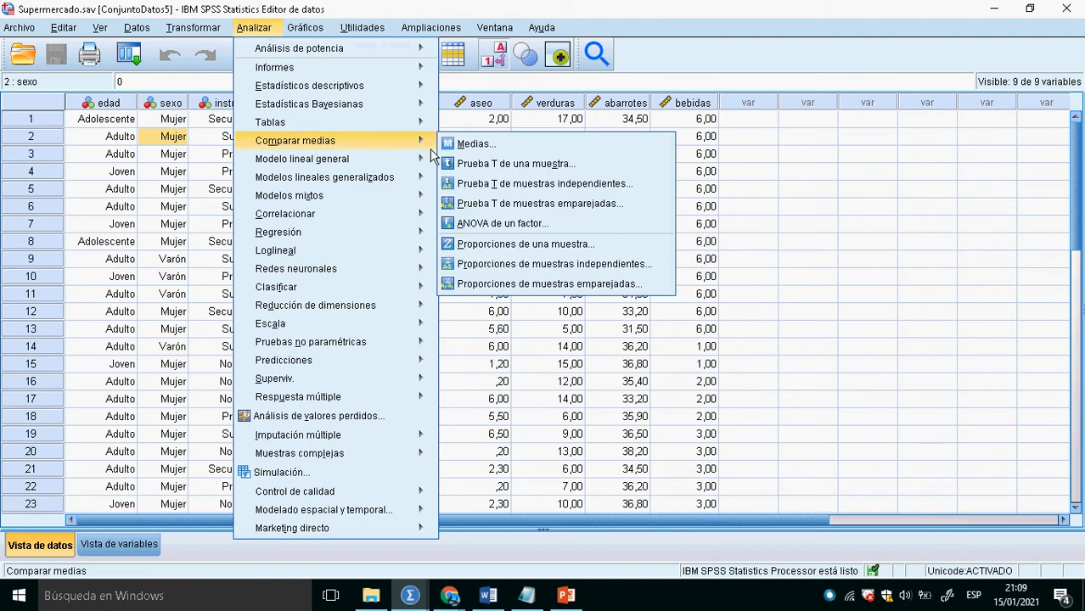
pyautogui.click(508, 164)
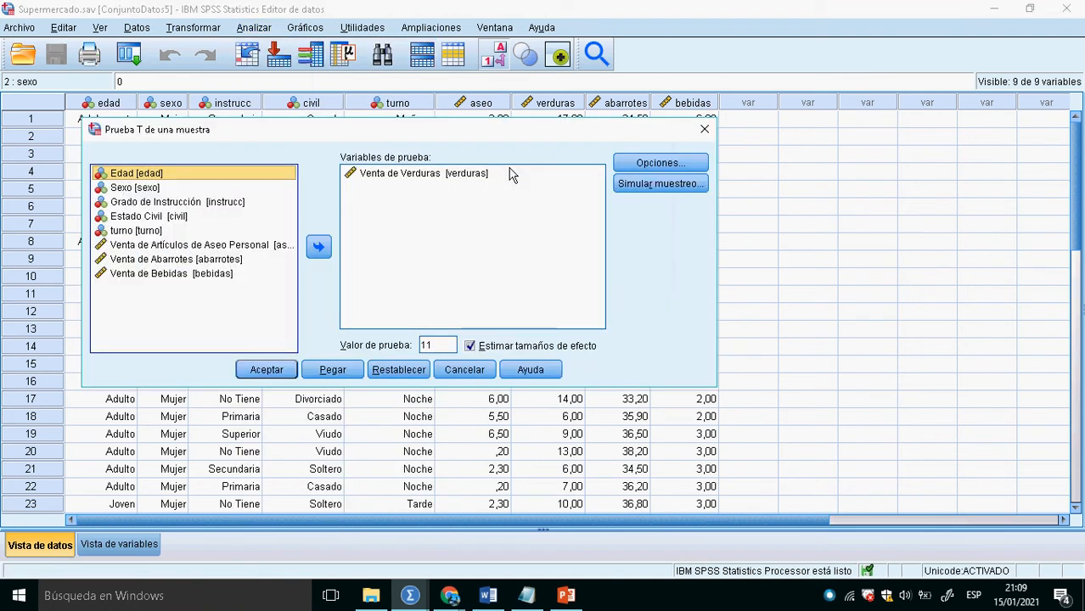
pyautogui.click(475, 350)
pyautogui.click(481, 356)
pyautogui.click(480, 356)
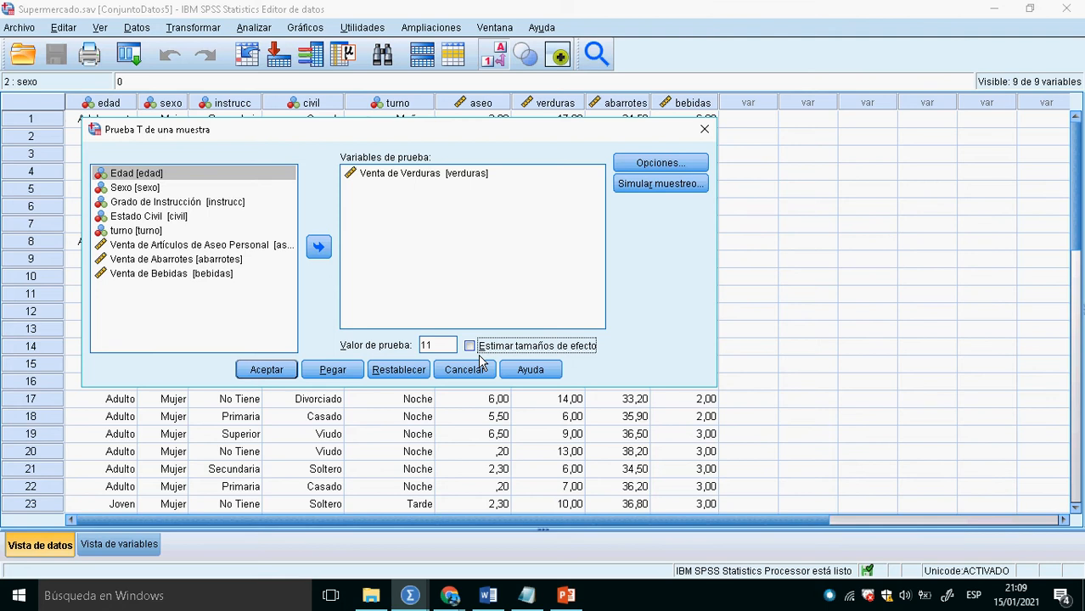
pyautogui.click(266, 370)
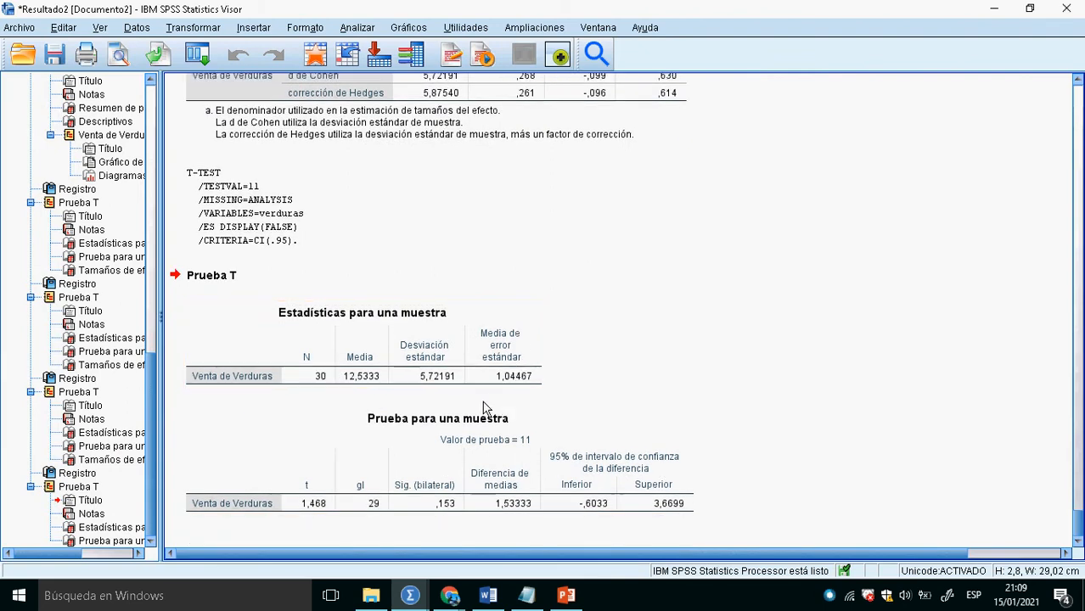
pyautogui.click(437, 504)
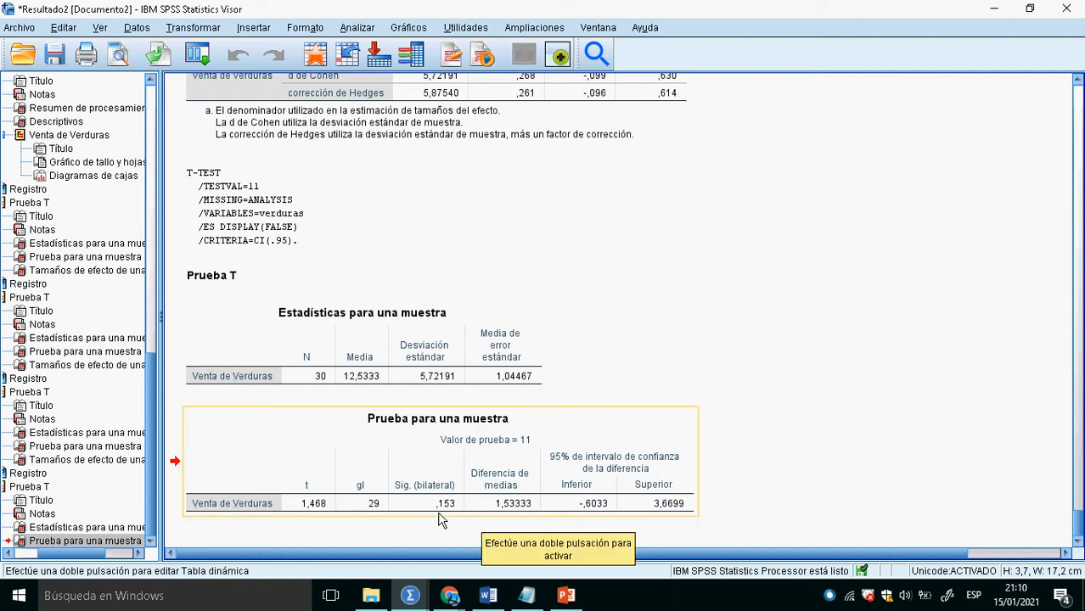
# - Switch to the Notepad notes and start a "Valor de prueba t" line, separated by a blank line from the decision rule
pyautogui.hotkey('alt', 'Tab')
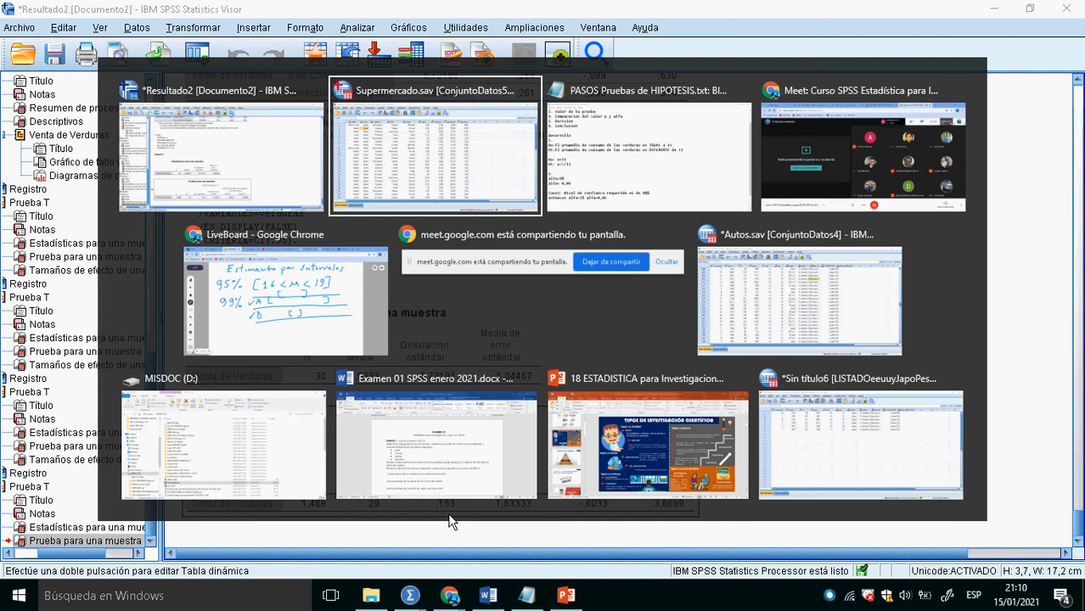
pyautogui.hotkey('alt', 'Tab')
pyautogui.write('REGLA DE DECISION p<alfa--->SE Rechaza Ho')
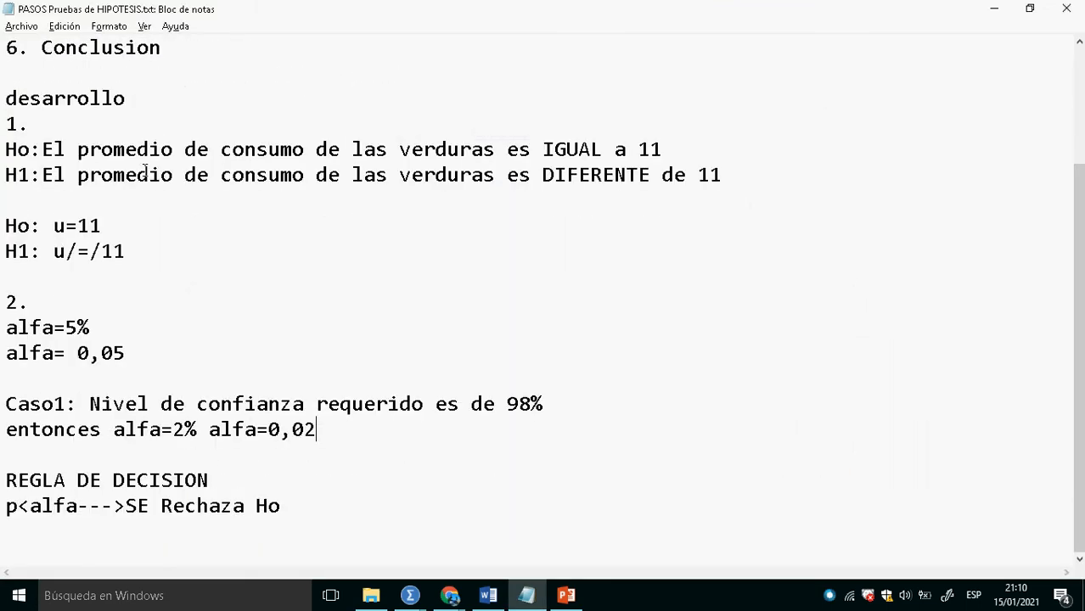
pyautogui.scroll(2, 229, 286)
pyautogui.scroll(-2, 244, 322)
pyautogui.scroll(2, 170, 289)
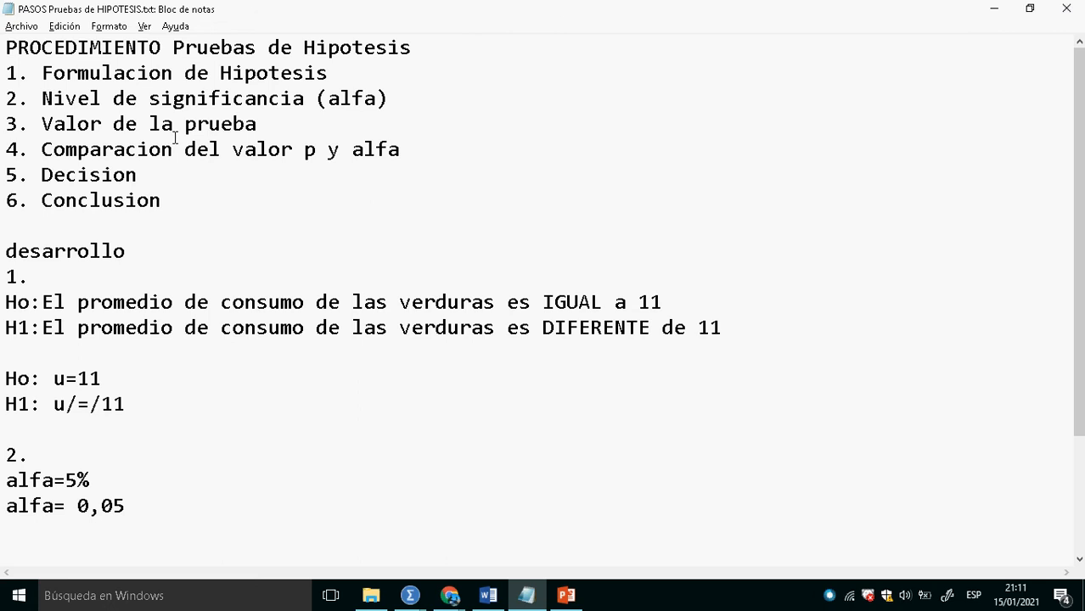
pyautogui.scroll(-2, 192, 438)
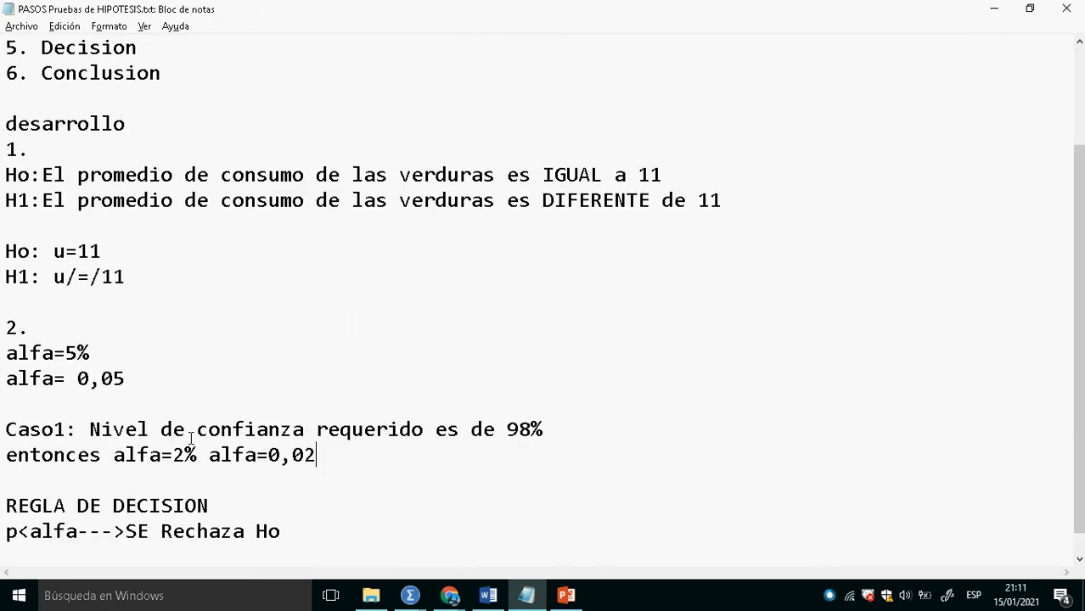
pyautogui.scroll(-1, 192, 438)
pyautogui.click(40, 538)
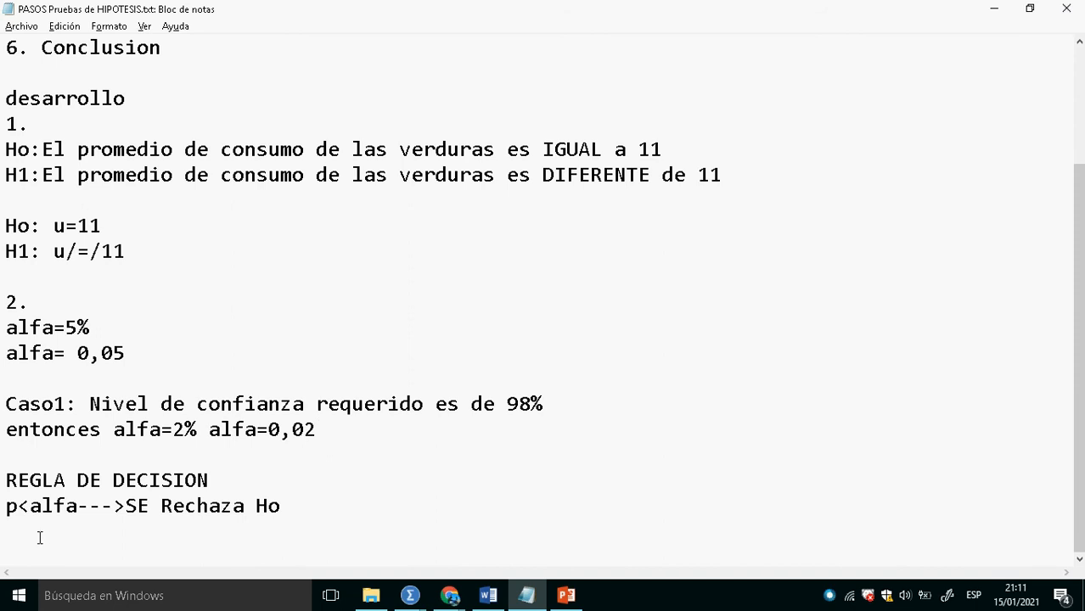
pyautogui.press('Return')
pyautogui.write('Valor de prueba')
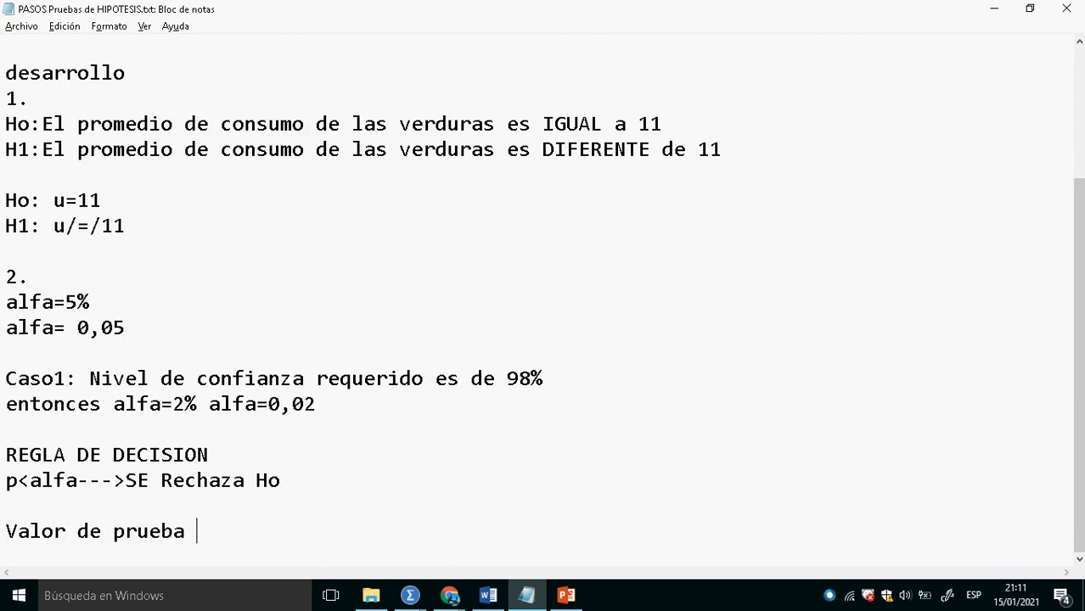
pyautogui.write(' t')
# - Check the t statistic in the SPSS output, complete the Notepad line as "Valor de prueba t=1.468", and start a new line
pyautogui.hotkey('alt', 'Tab')
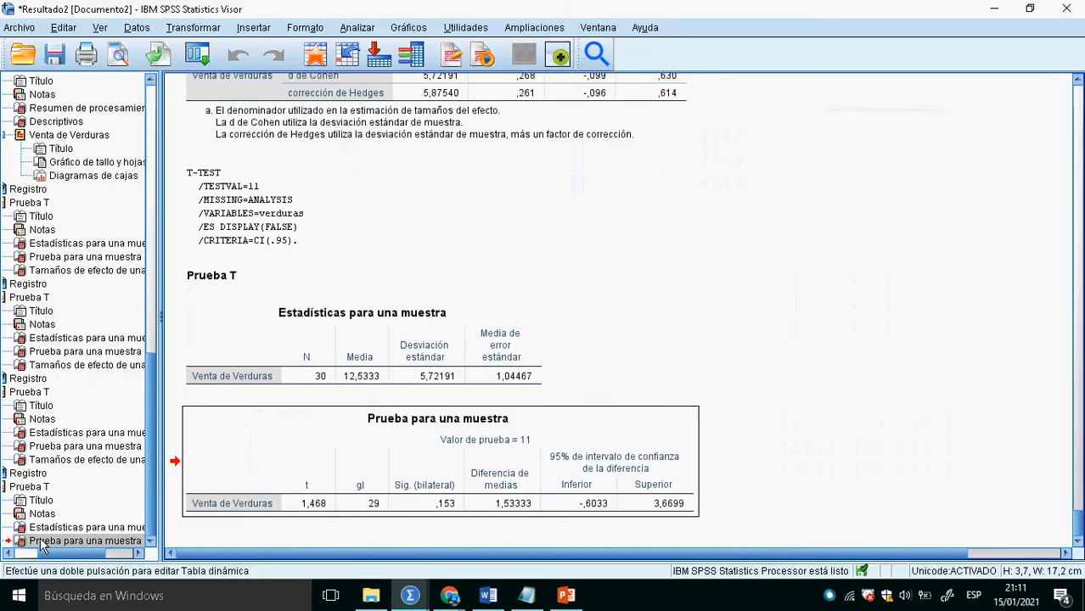
pyautogui.hotkey('alt', 'Tab')
pyautogui.write('=')
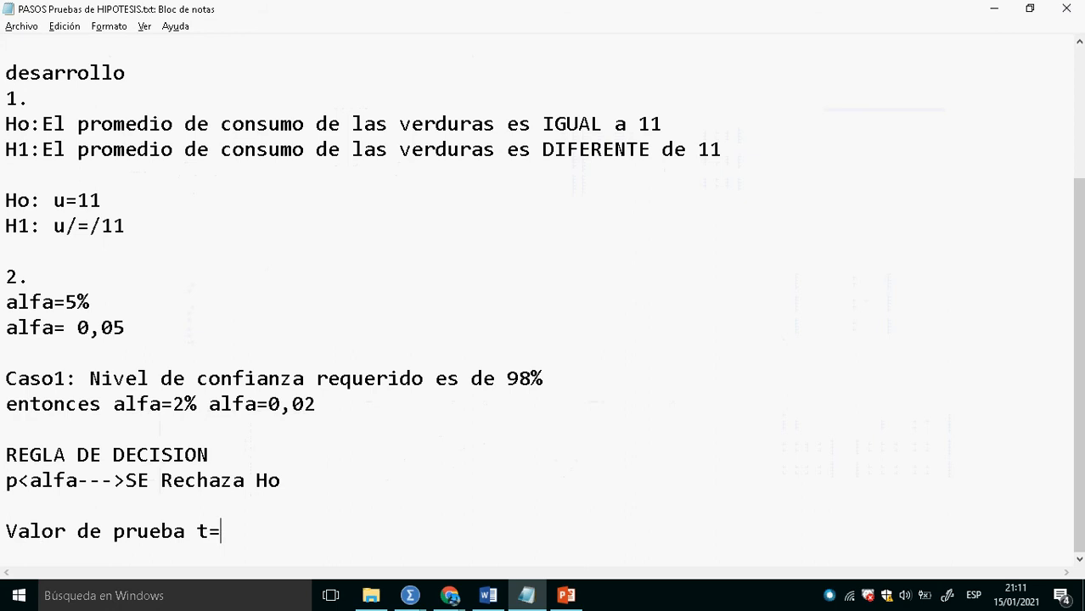
pyautogui.write('1.468')
pyautogui.press('Return')
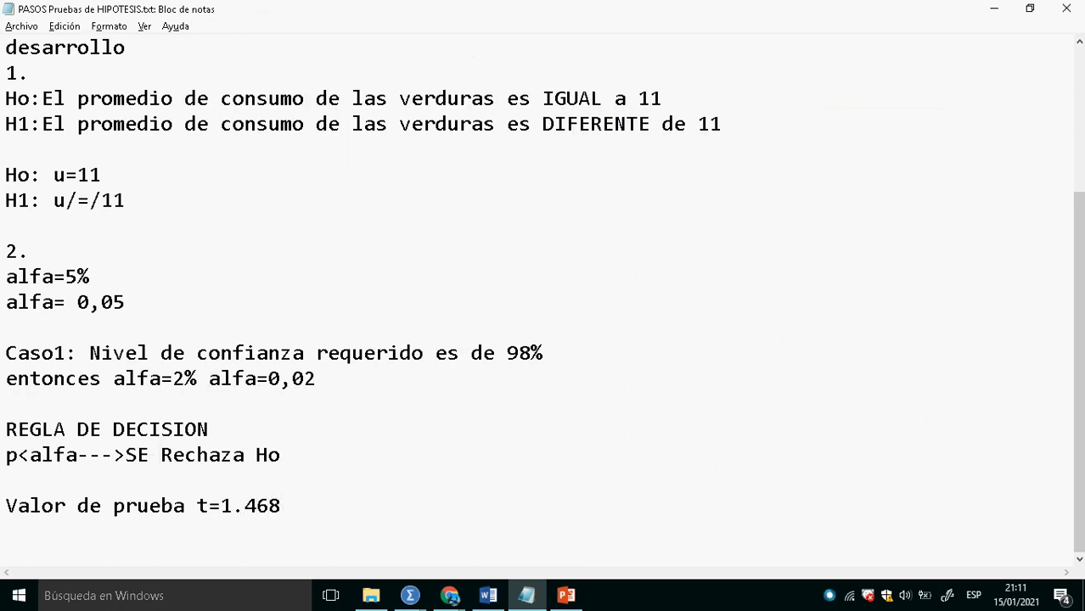
# - Write the label "VAlor p (PValue en SPSS es SIG Bilateral)=" on the line below the test value
pyautogui.write('VAlorp')
pyautogui.press('BackSpace')
pyautogui.write('p')
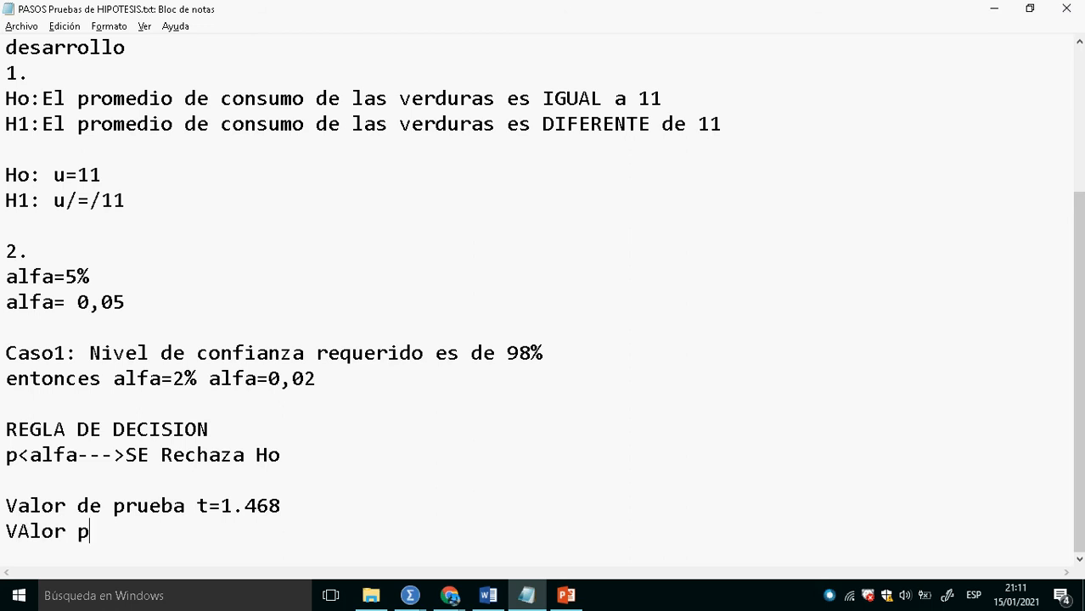
pyautogui.write(' (PValue en')
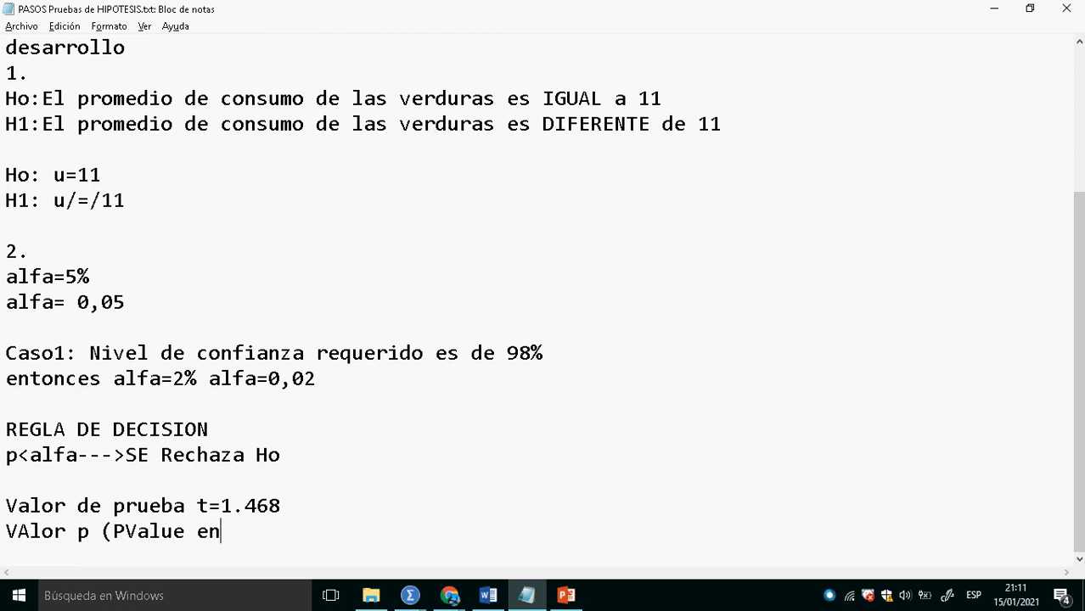
pyautogui.write(' SPSS es SIG Bilateral')
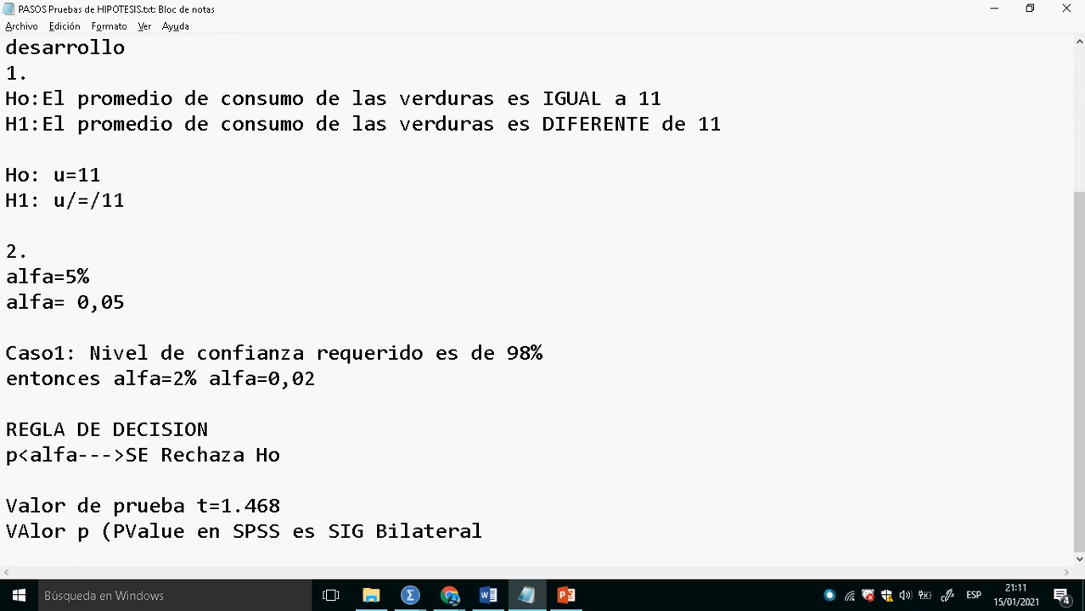
pyautogui.write(')=')
# - Look up the two-sided significance in the SPSS output and complete the p-value line in Notepad with 0.153
pyautogui.hotkey('alt', 'Tab')
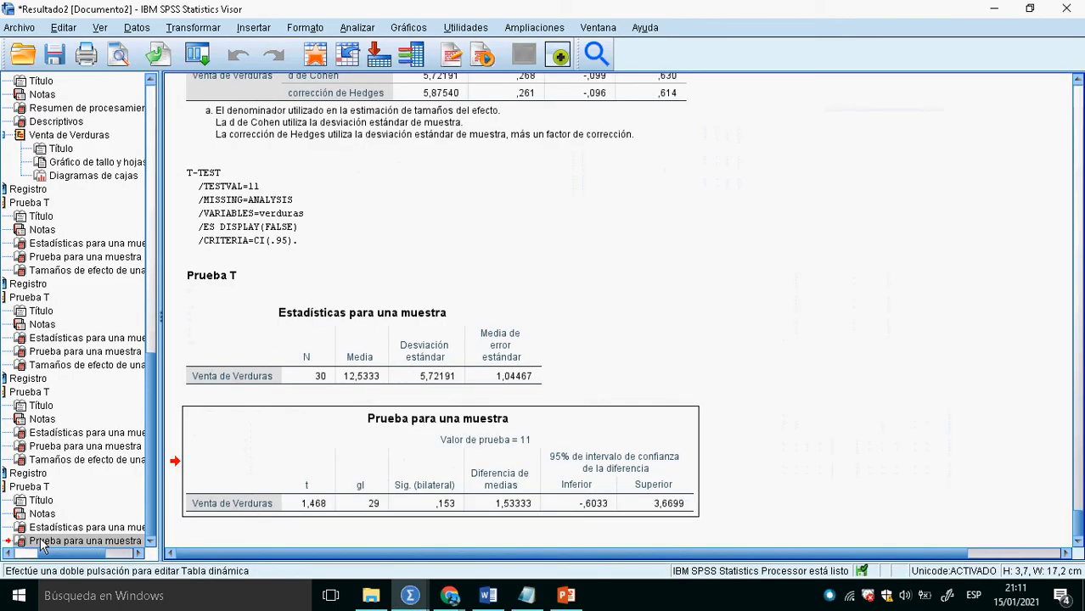
pyautogui.hotkey('alt', 'Tab')
pyautogui.write('0')
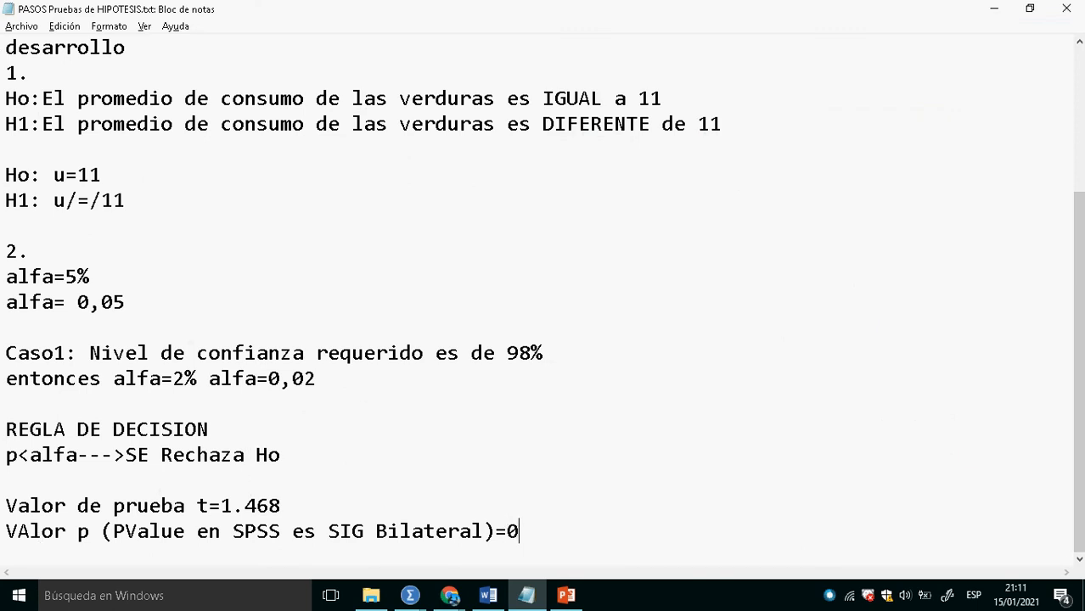
pyautogui.write('.14')
pyautogui.press('BackSpace')
pyautogui.write('53')
# - Leave a blank line below the p-value and write the comparison "0.153<0,05----"
pyautogui.scroll(2, 543, 297)
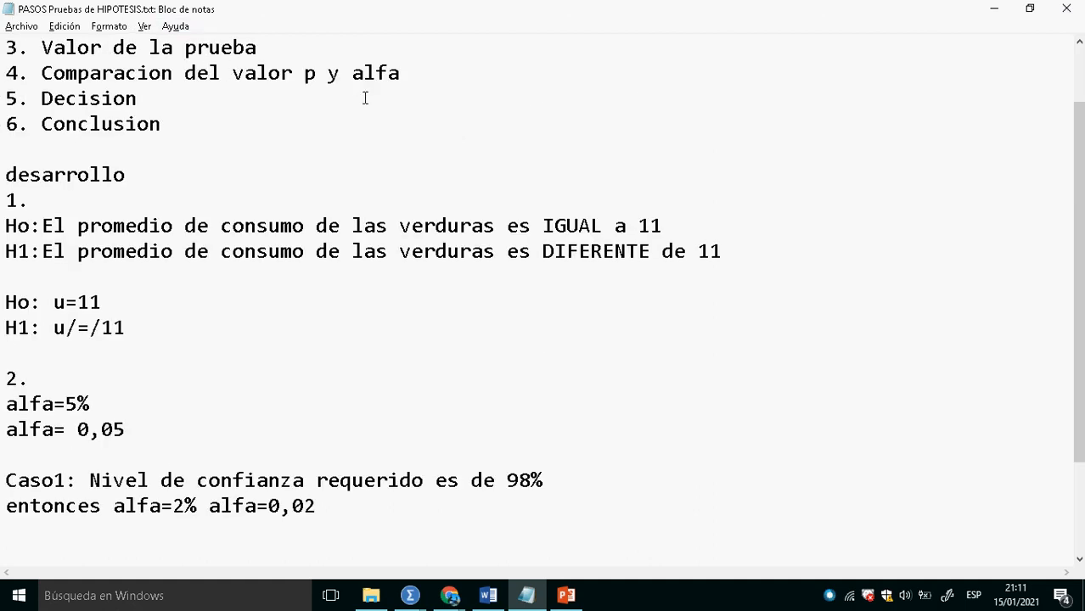
pyautogui.scroll(-2, 420, 189)
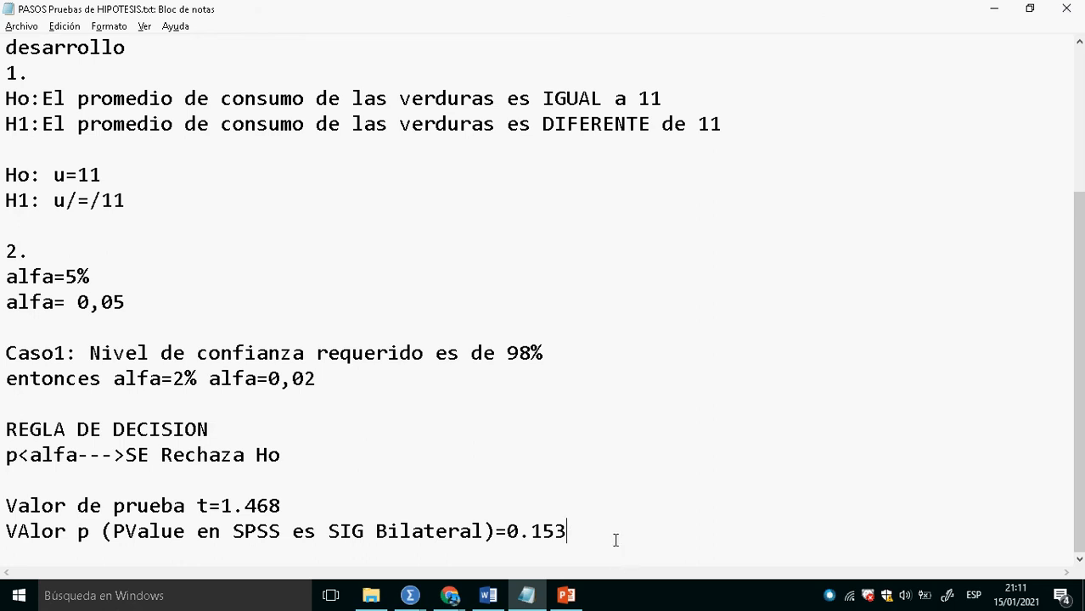
pyautogui.press('Return')
pyautogui.press('Return')
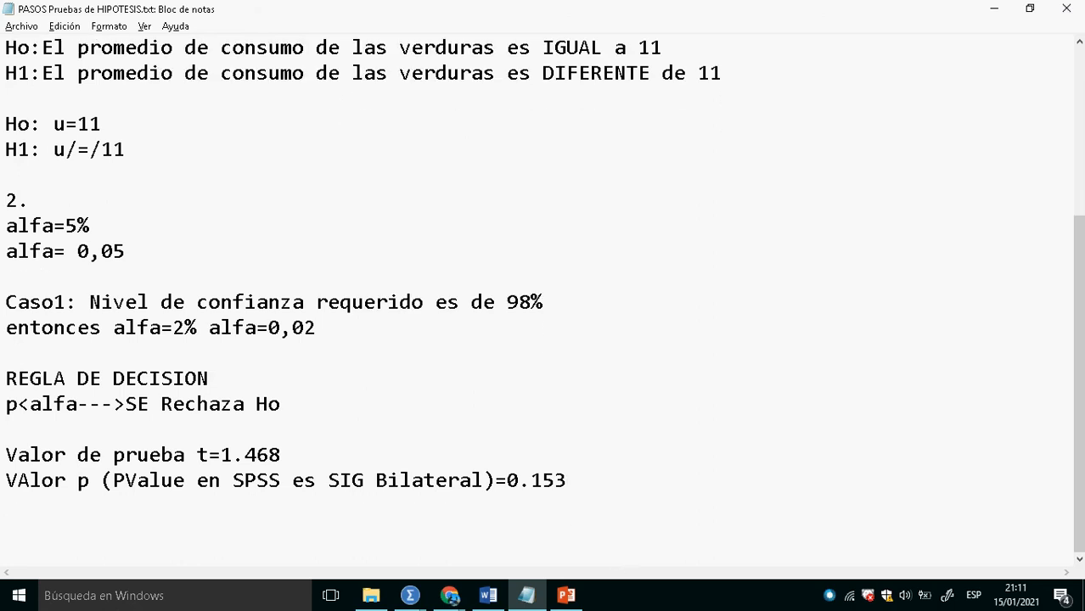
pyautogui.write('0.153<0,05')
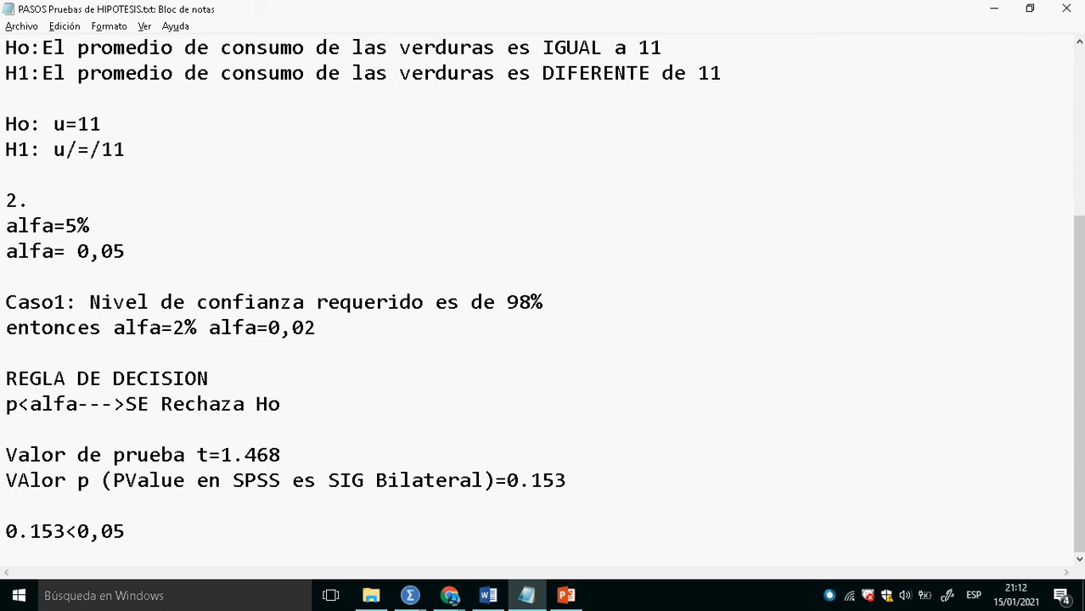
pyautogui.write('----')
pyautogui.press('Return')
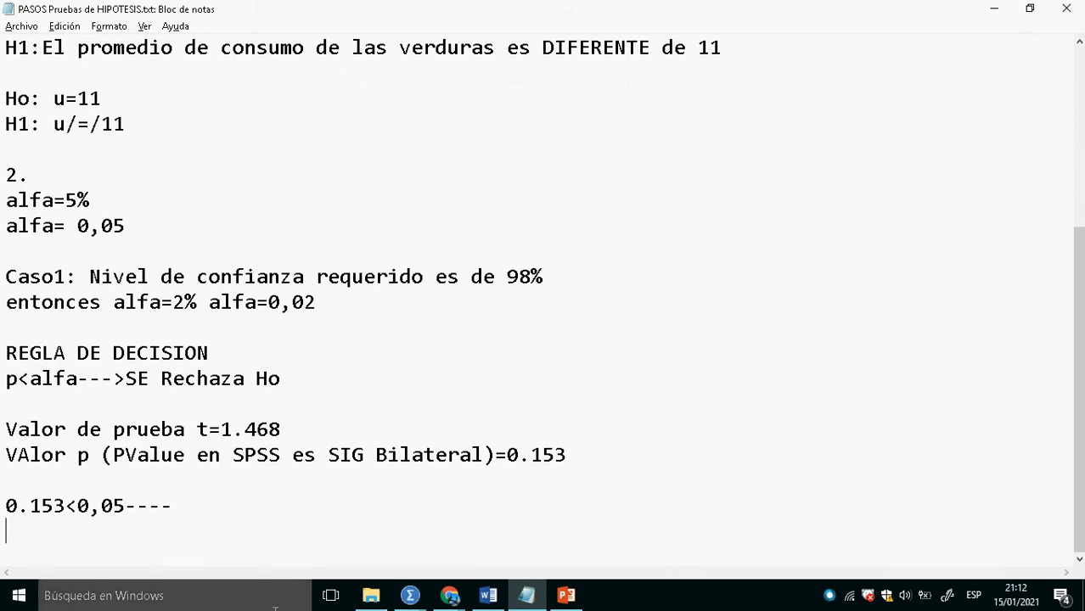
# - Finish the comparison's arrow with ">", add "No se RECHAZA Ho" after it, and check it against the decision rule
pyautogui.click(189, 517)
pyautogui.write('>')
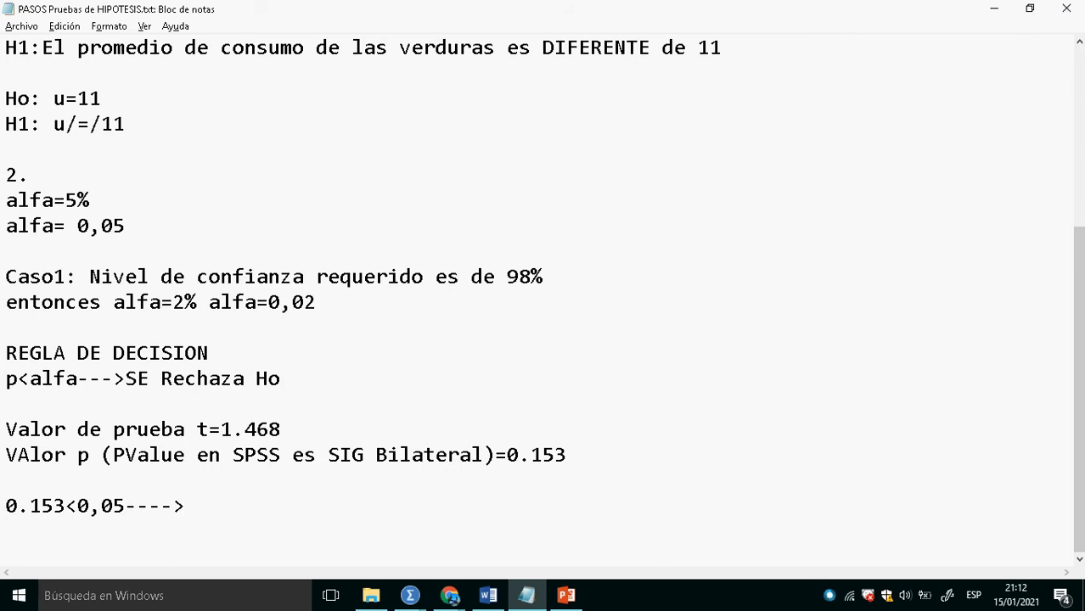
pyautogui.write('No se RECHAZA')
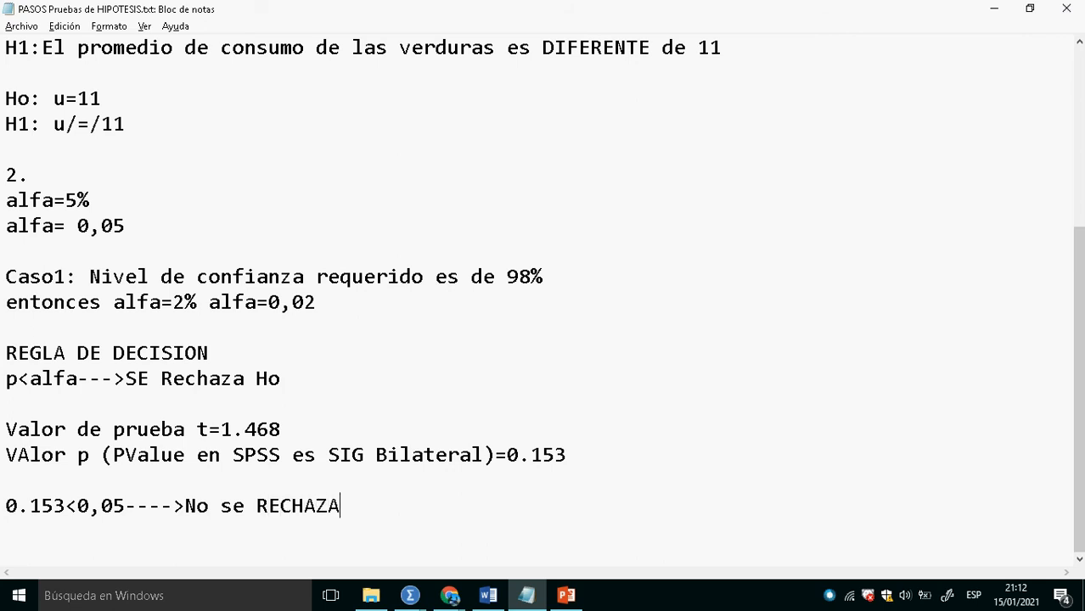
pyautogui.write(' Ho')
pyautogui.moveTo(291, 378); pyautogui.dragTo(16, 365)
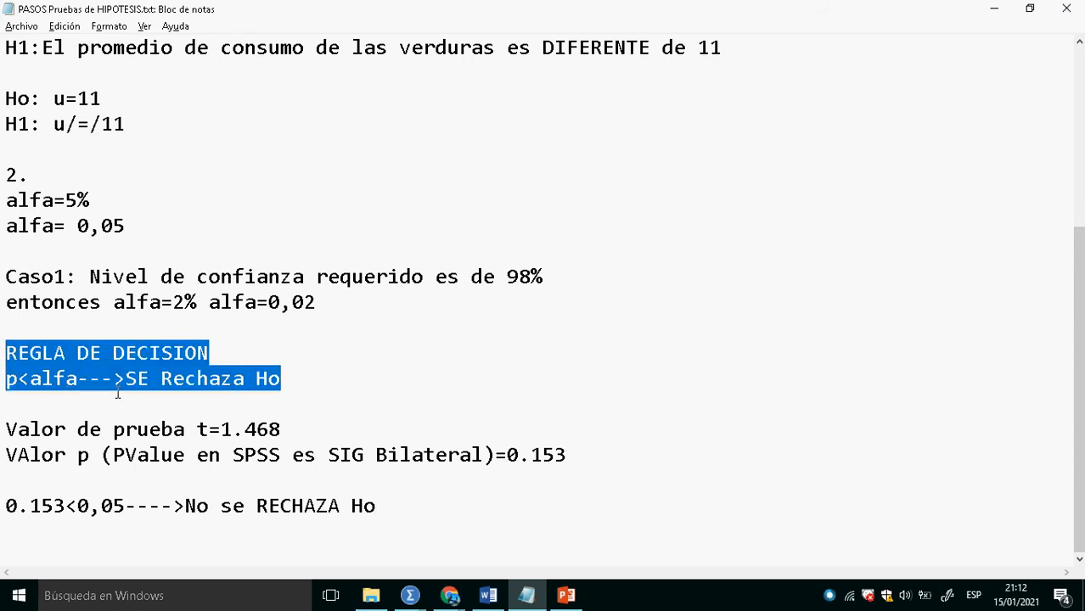
pyautogui.click(154, 389)
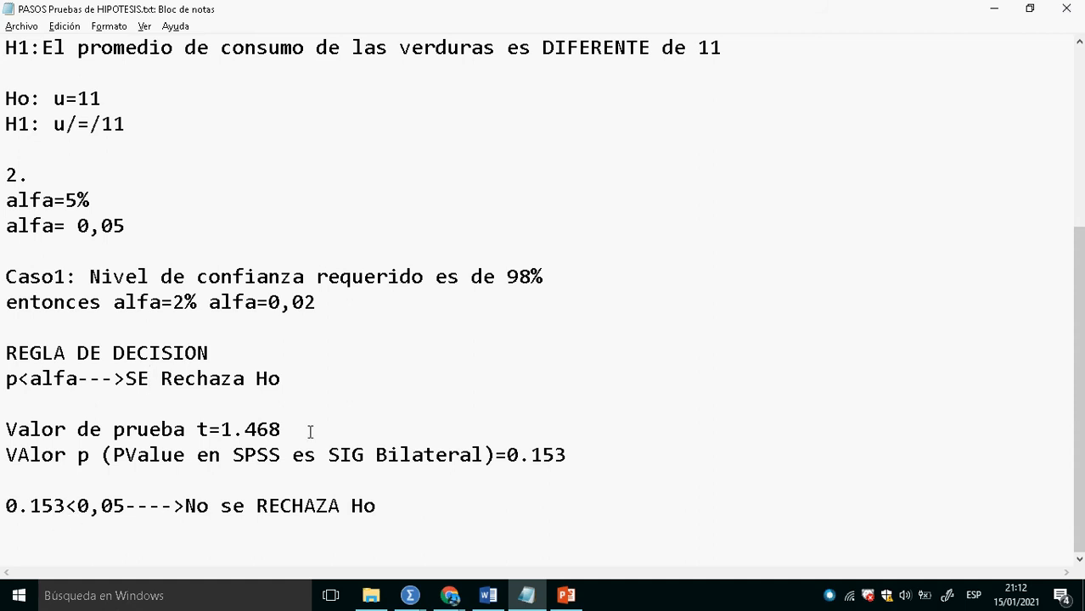
# - Copy the Ho sentence "El promedio de consumo de las verduras es IGUAL a 11" onto a new line below the decision as the conclusion
pyautogui.scroll(2, 310, 432)
pyautogui.click(693, 159)
pyautogui.moveTo(694, 160); pyautogui.dragTo(55, 160)
pyautogui.hotkey('ctrl', 'c')
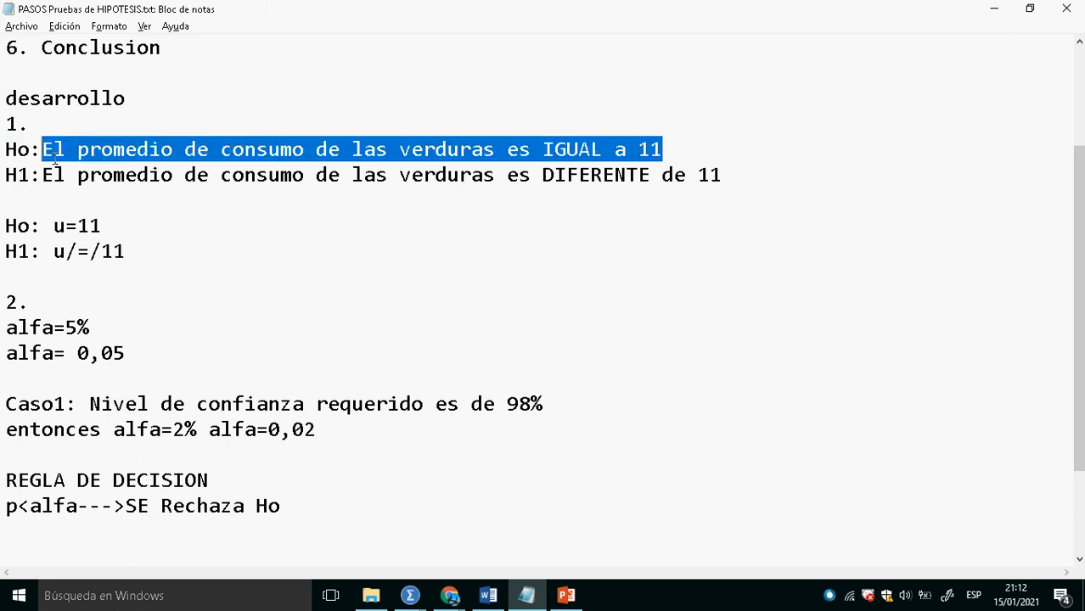
pyautogui.scroll(2, 53, 161)
pyautogui.scroll(-4, 70, 216)
pyautogui.click(423, 536)
pyautogui.click(438, 516)
pyautogui.press('Return')
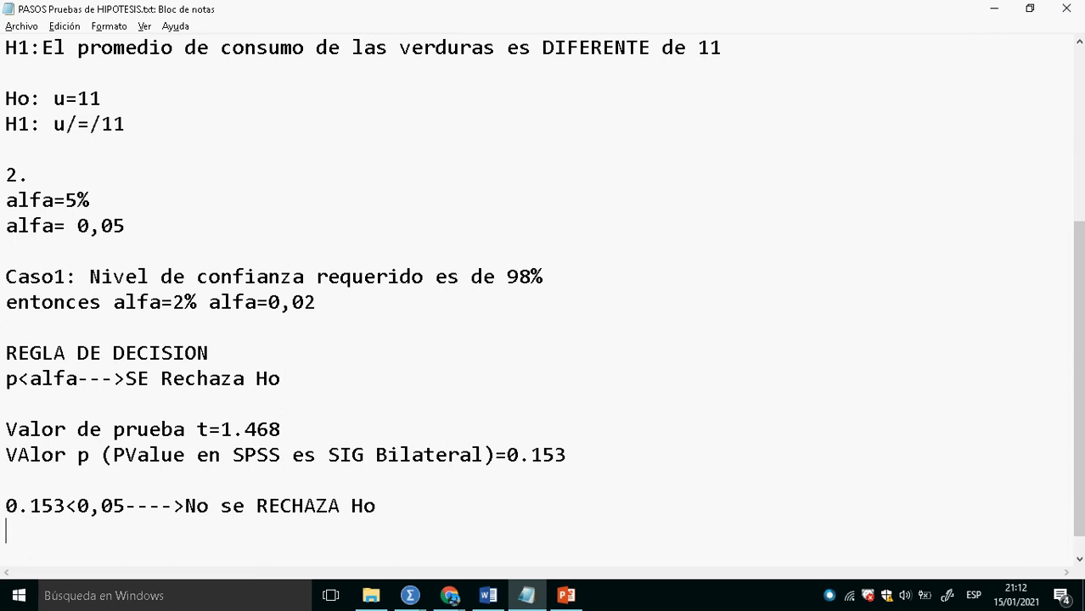
pyautogui.hotkey('ctrl', 'v')
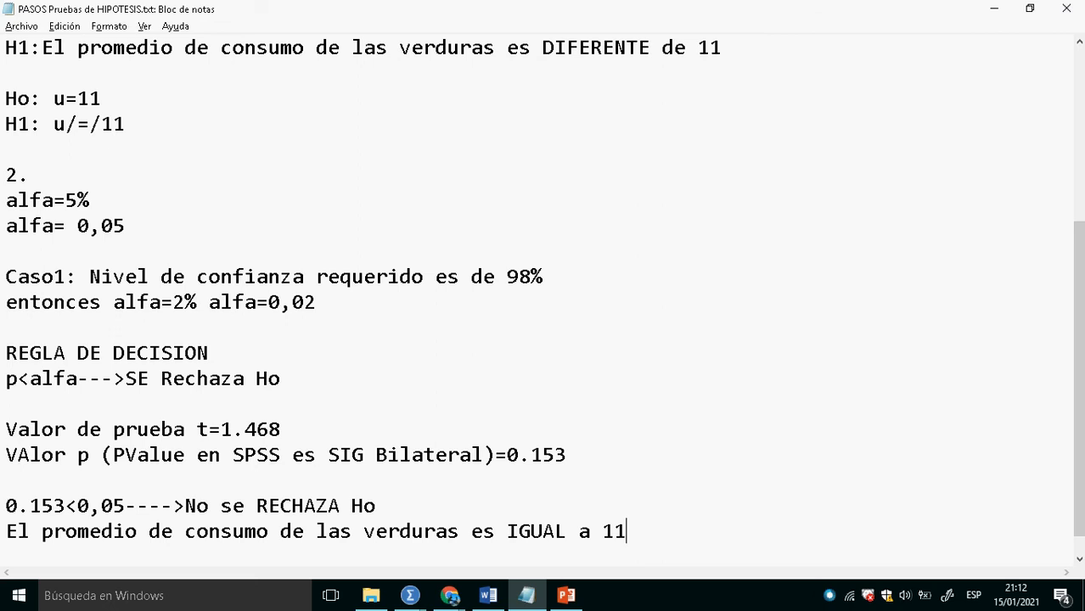
# - Review the H1 sentence and start a second conclusion one blank line below the first with "NO EXISTE EVIDENCIA SIG"
pyautogui.scroll(2, 438, 518)
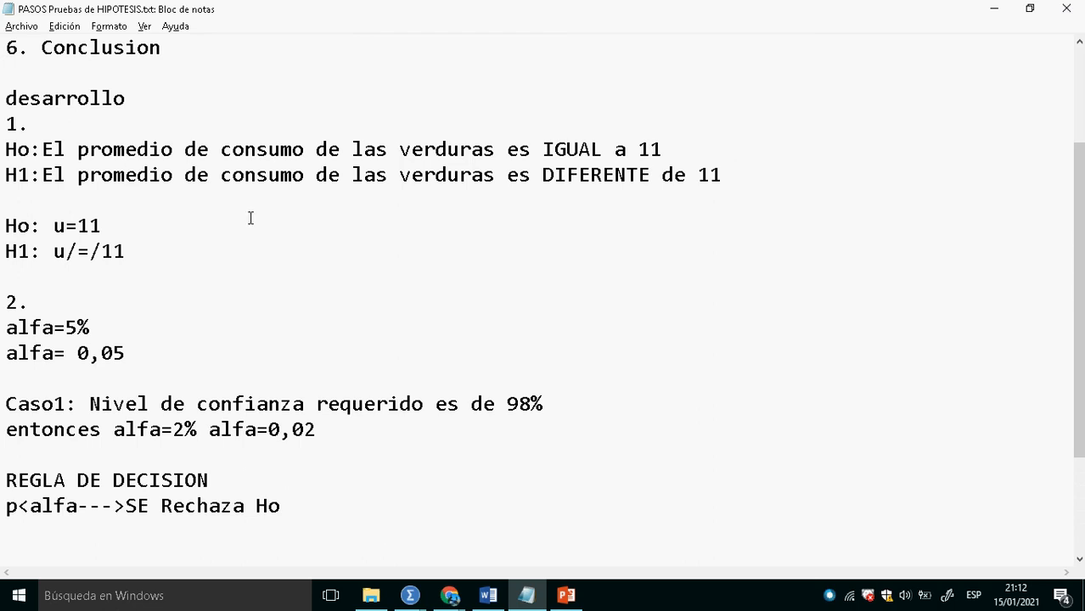
pyautogui.moveTo(258, 176); pyautogui.dragTo(727, 185)
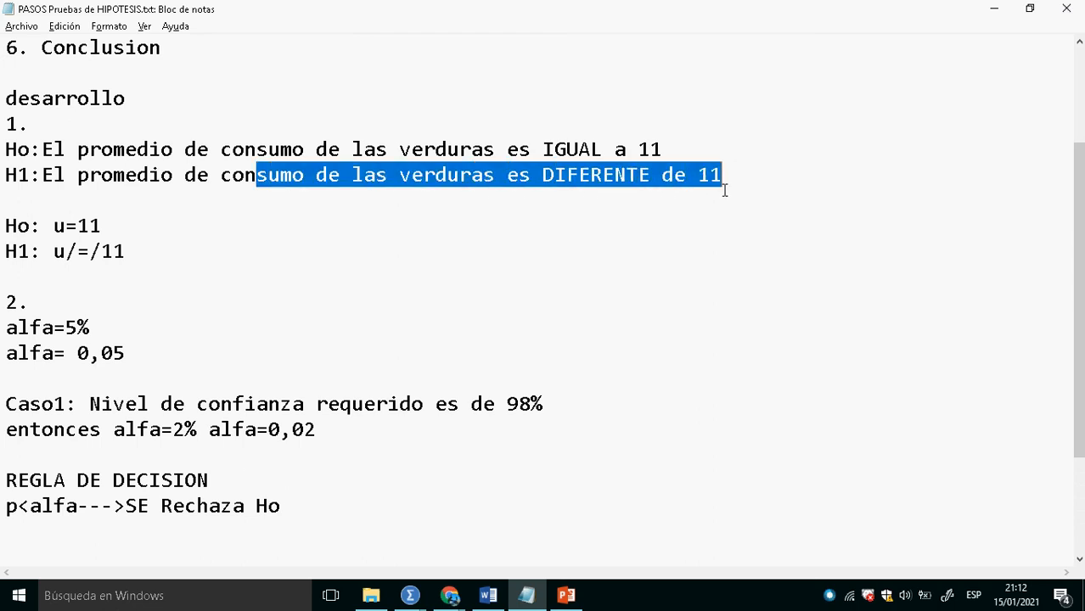
pyautogui.scroll(-2, 405, 356)
pyautogui.click(581, 509)
pyautogui.click(650, 513)
pyautogui.press('Return')
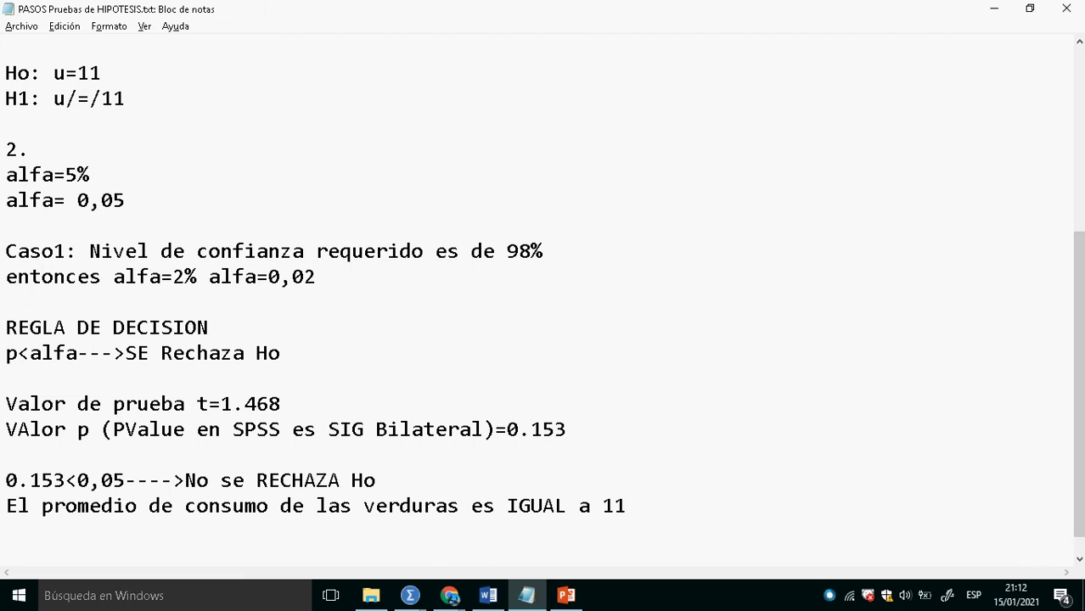
pyautogui.press('Return')
pyautogui.write('NO')
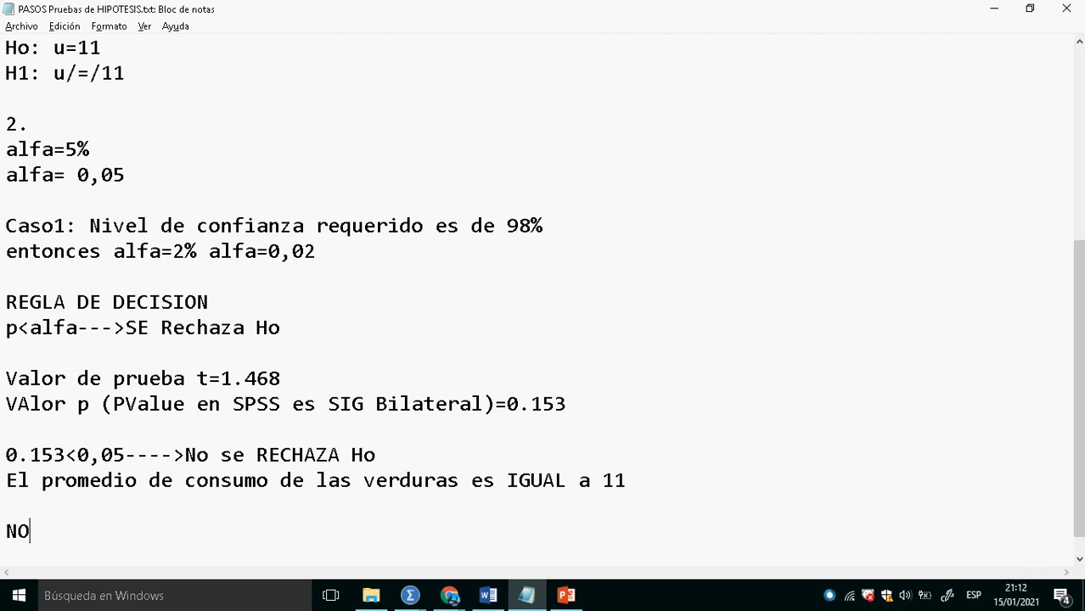
pyautogui.write(' EXISTE EVI')
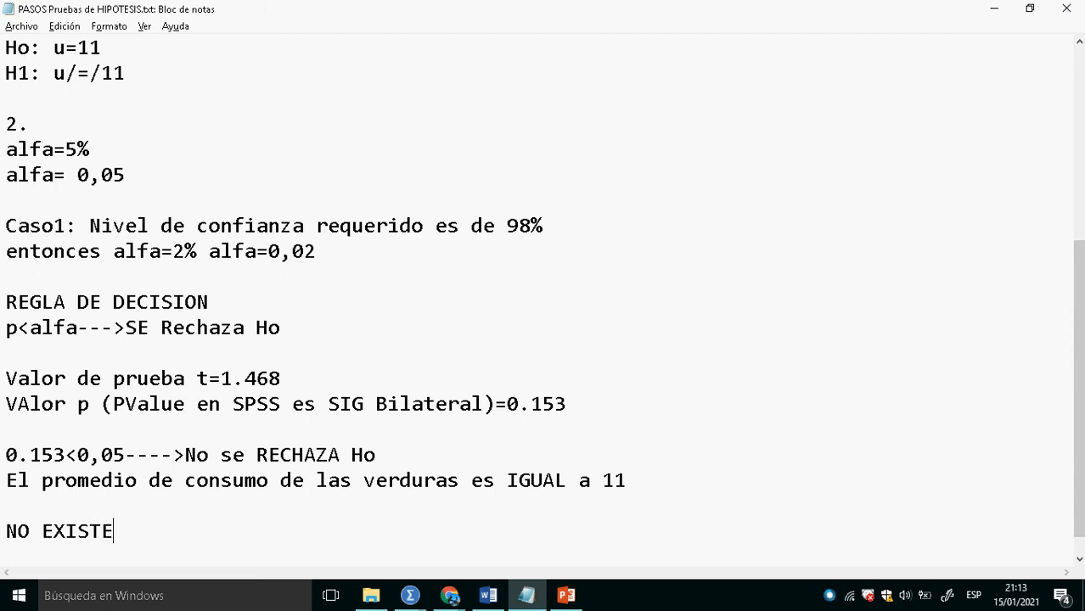
pyautogui.write('S')
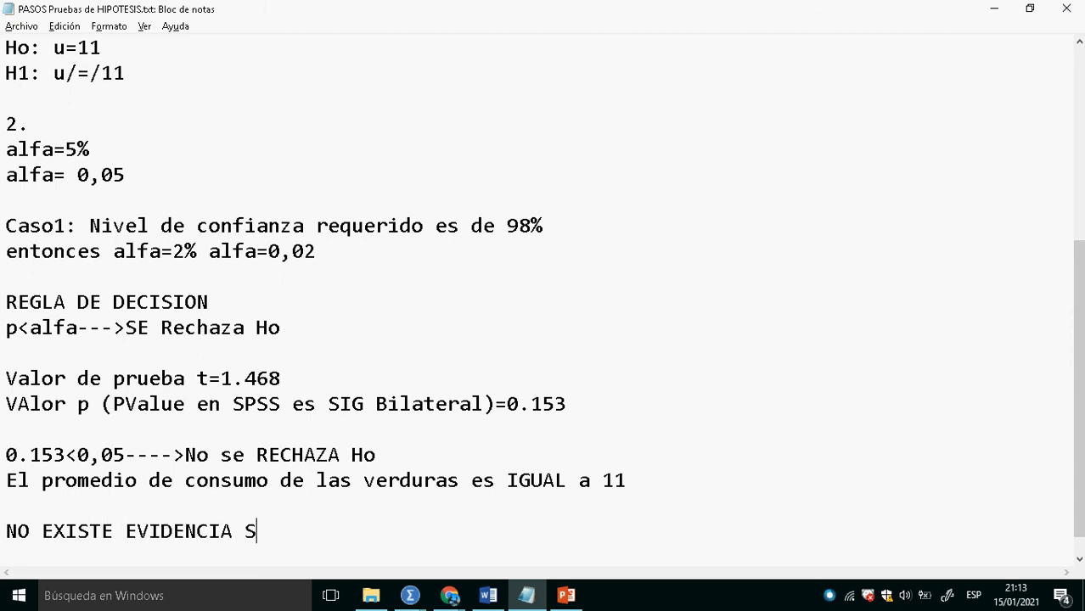
pyautogui.write('IGNIFICATICA')
# - Extend the second conclusion to read "NO EXISTE EVIDENCIA SIGNIFICATIVA PARA AFIRMAR que el PROMEDIO"
pyautogui.press('BackSpace')
pyautogui.press('BackSpace')
pyautogui.write('IC')
pyautogui.press('BackSpace')
pyautogui.write('VA ')
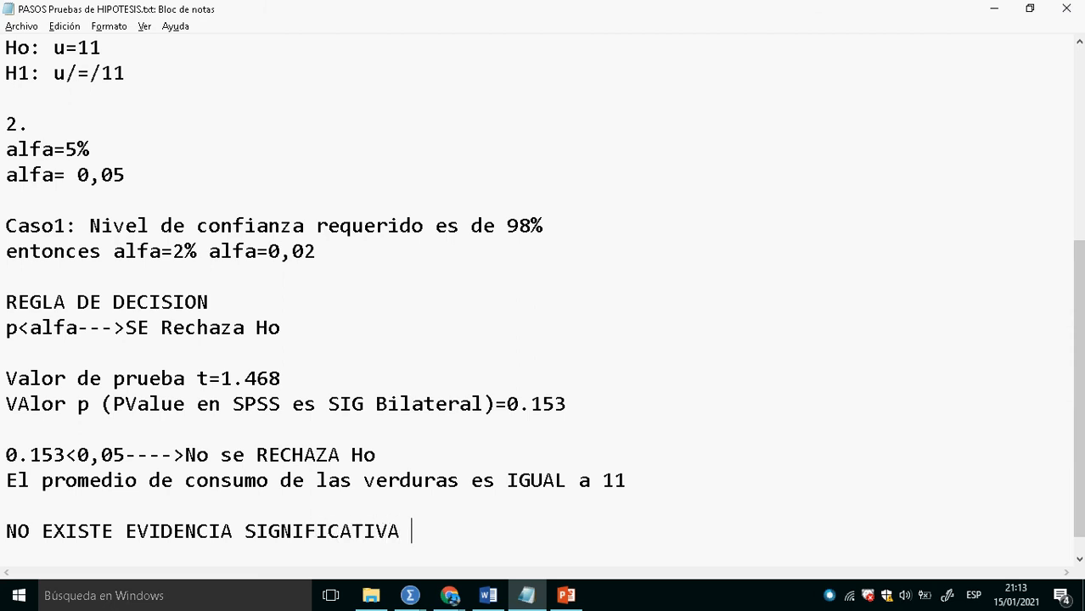
pyautogui.write('PARA AFIRMA')
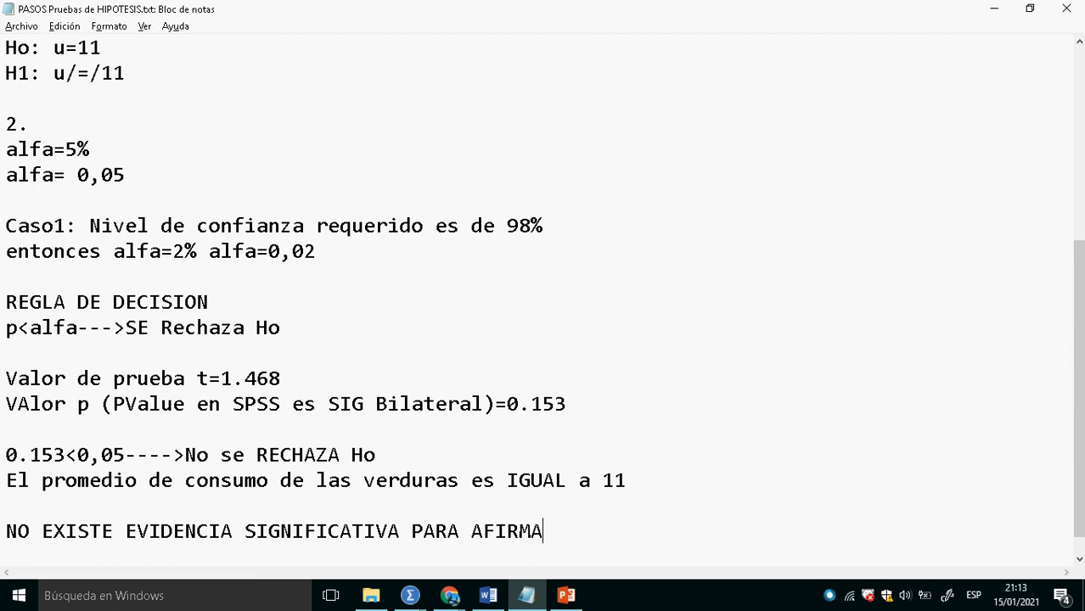
pyautogui.write('R que el PROMEDIO')
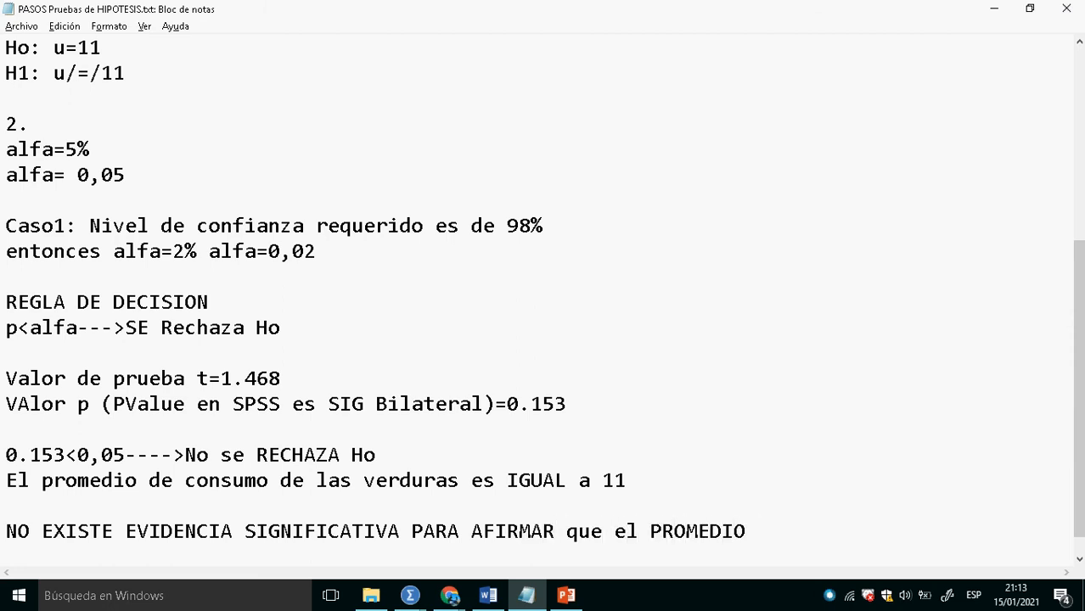
pyautogui.write(' de cvon')
# - Finish the second conclusion with "de consumo" and, on the following line, "de verduras SEA DIFERENTE a 11"
pyautogui.press('BackSpace')
pyautogui.press('BackSpace')
pyautogui.press('BackSpace')
pyautogui.write('onsumo')
pyautogui.press('Return')
pyautogui.write('de verduras ')
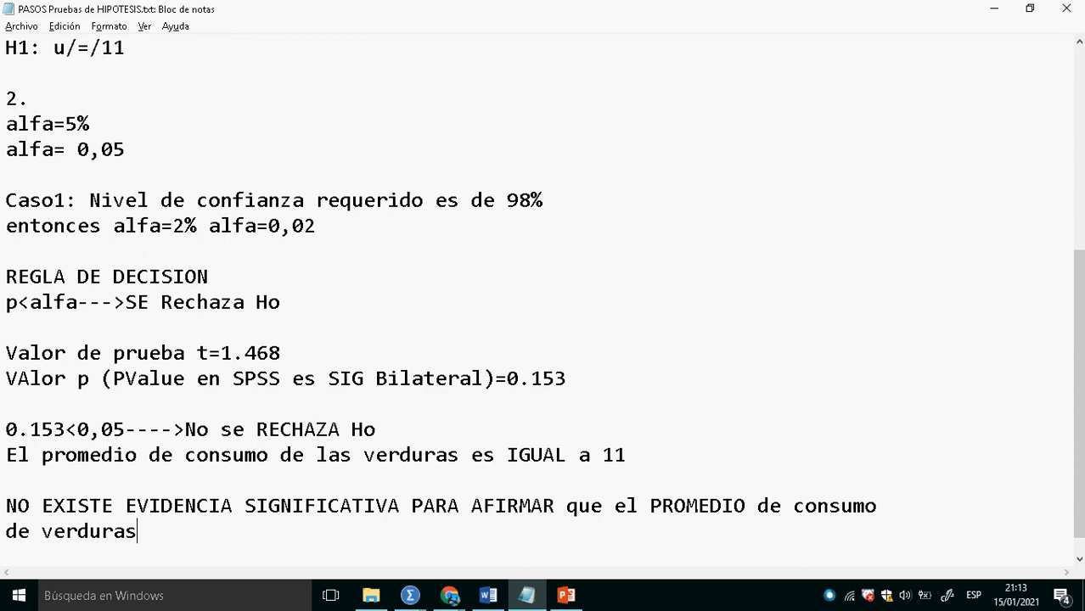
pyautogui.write('SEA DIFERENTE')
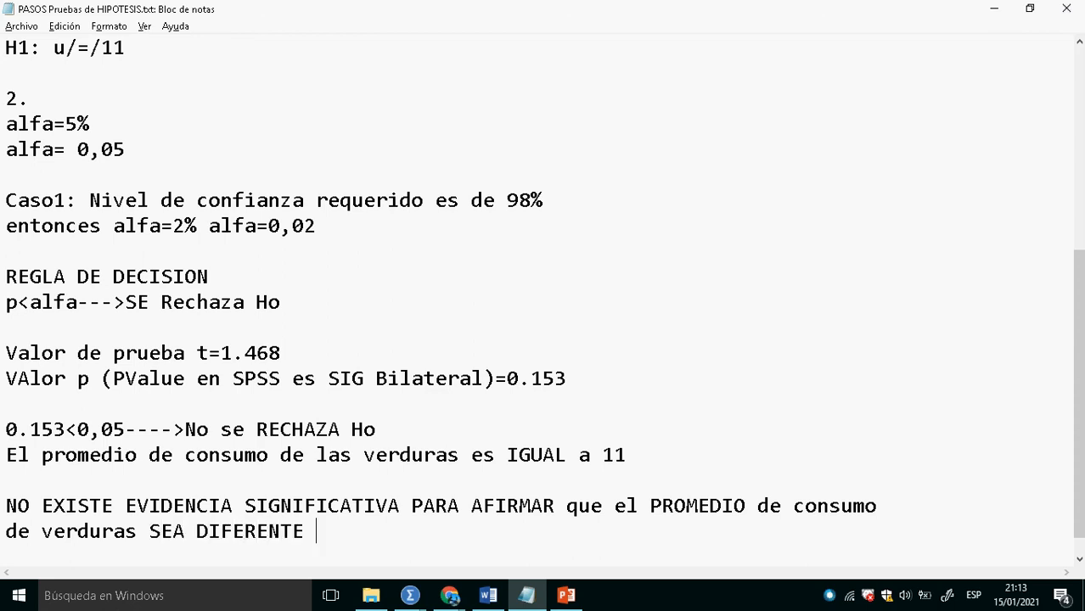
pyautogui.write(' a 11')
# - Copy the symbolic Ho and H1 lines for u under a new heading "PASO1:", leaving two blank lines after the conclusion
pyautogui.scroll(4, 399, 267)
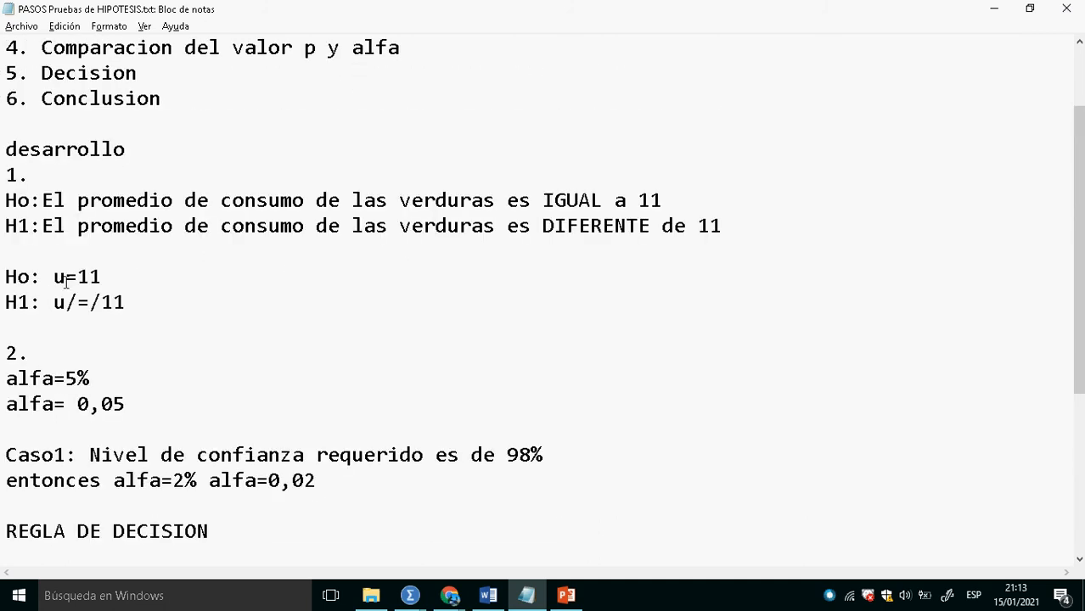
pyautogui.doubleClick(17, 283)
pyautogui.moveTo(69, 287); pyautogui.dragTo(135, 308)
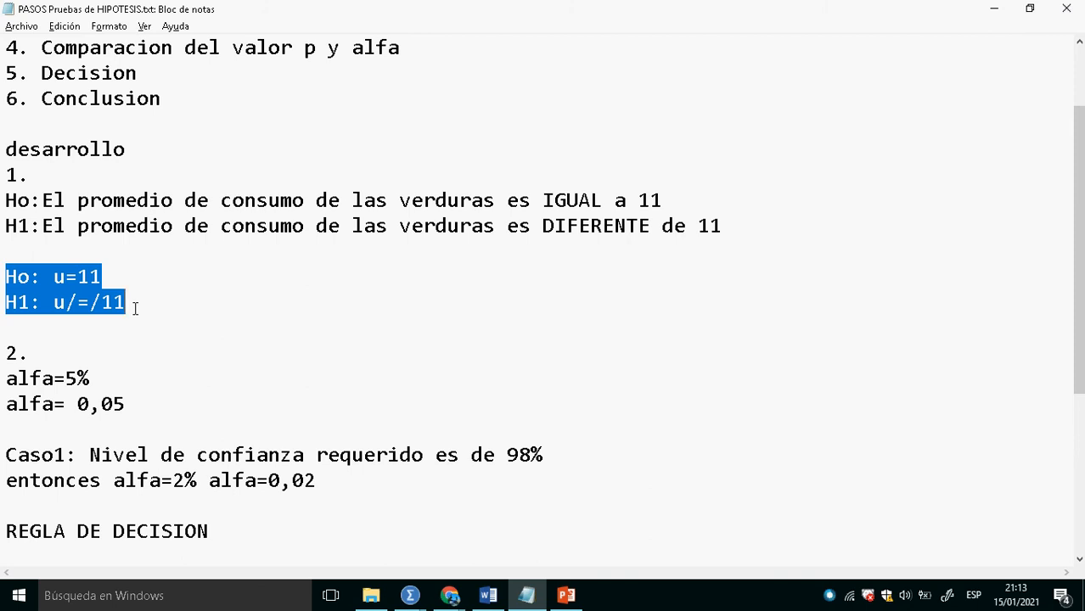
pyautogui.scroll(-4, 407, 307)
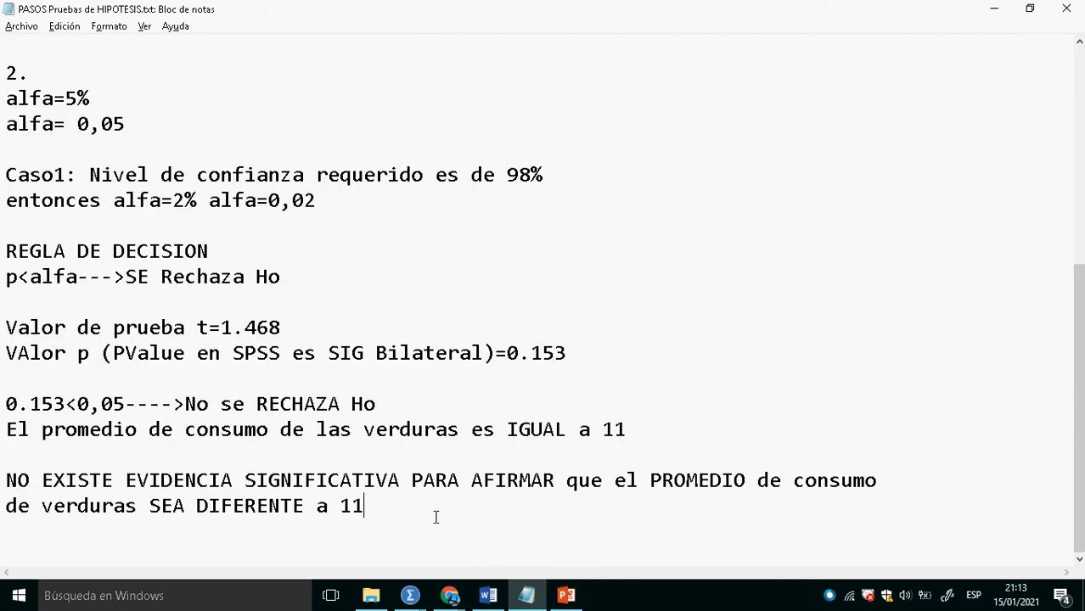
pyautogui.press('Return')
pyautogui.press('Return')
pyautogui.press('Return')
pyautogui.write('PASO1:')
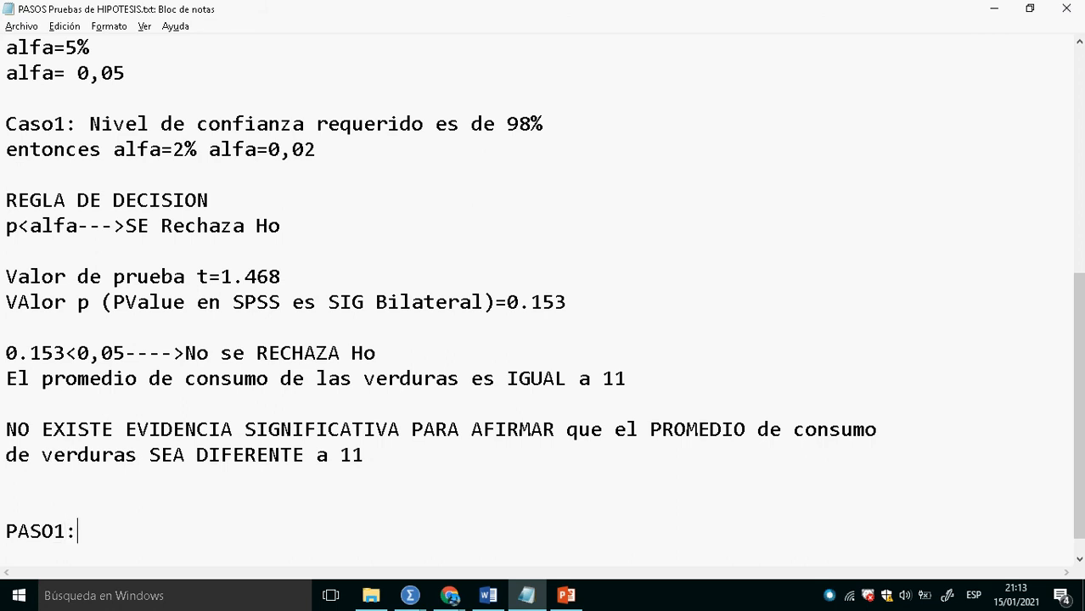
pyautogui.press('Return')
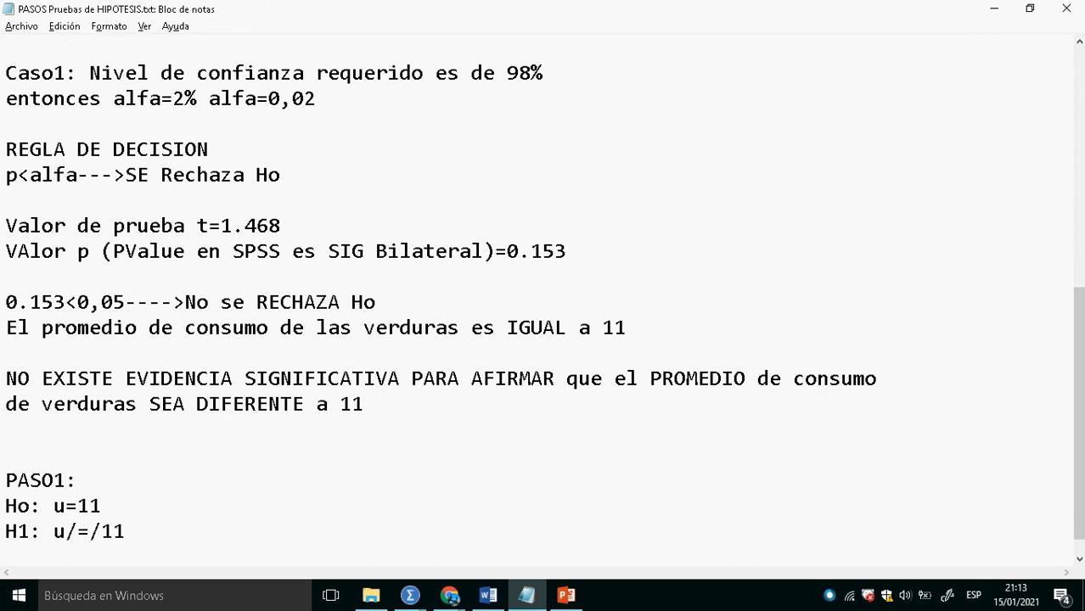
# - Set the mean in both copied hypotheses to 12.4 and start a new line below them
pyautogui.click(108, 510)
pyautogui.press('BackSpace')
pyautogui.write('2.4')
pyautogui.click(140, 533)
pyautogui.press('BackSpace')
pyautogui.press('BackSpace')
pyautogui.write('12,')
pyautogui.press('BackSpace')
pyautogui.write('.4')
pyautogui.press('Return')
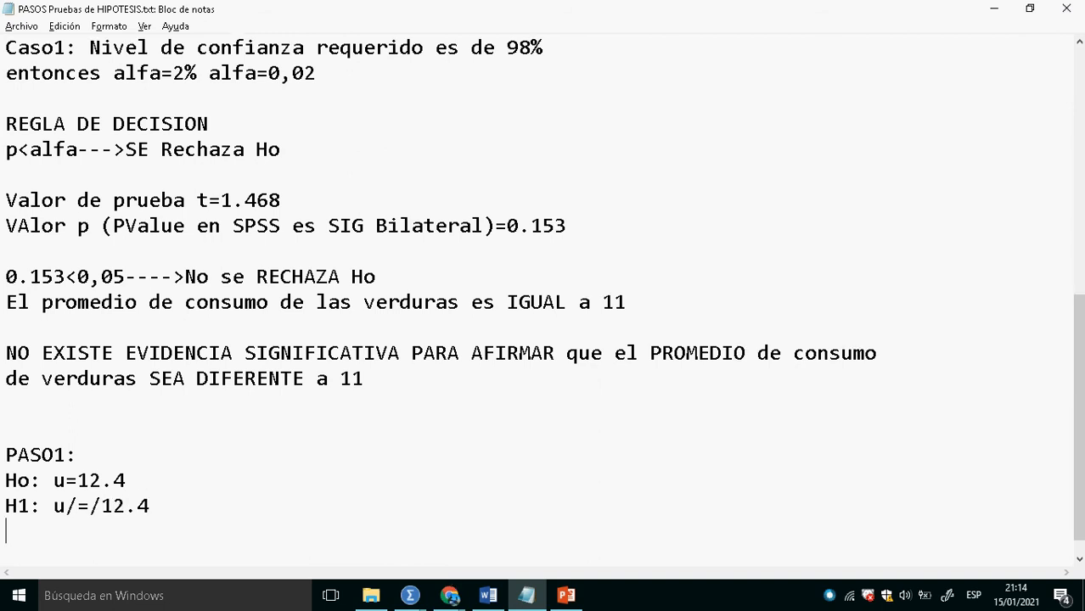
# - Switch to the SPSS data editor and run the one-sample T test on Venta de Verduras with test value 12,4 and 95% confidence
pyautogui.hotkey('alt', 'Tab')
pyautogui.hotkey('alt', 'Tab')
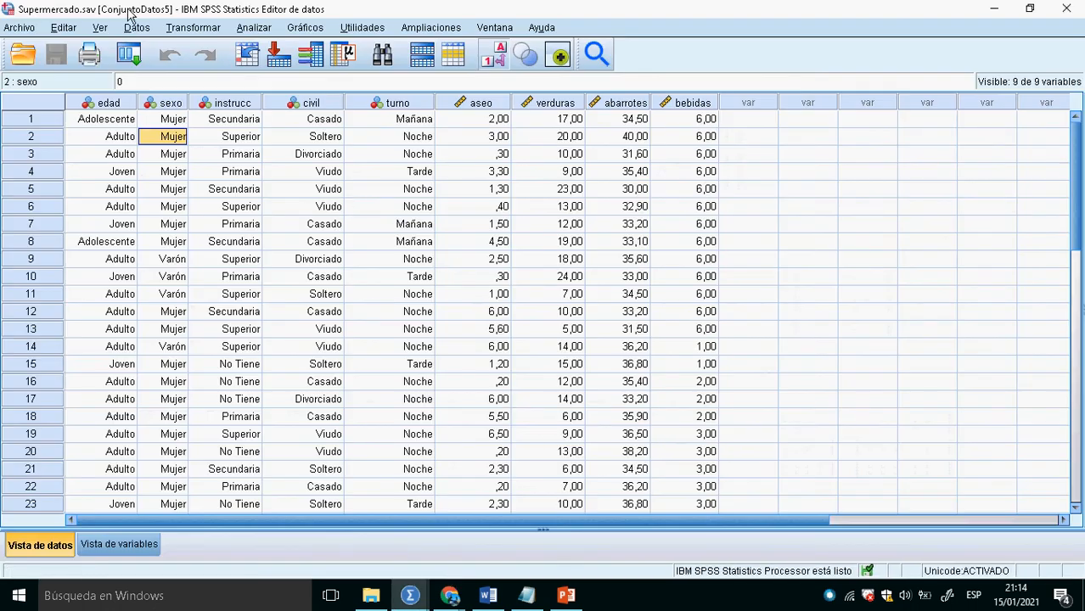
pyautogui.click(254, 27)
pyautogui.moveTo(365, 143)
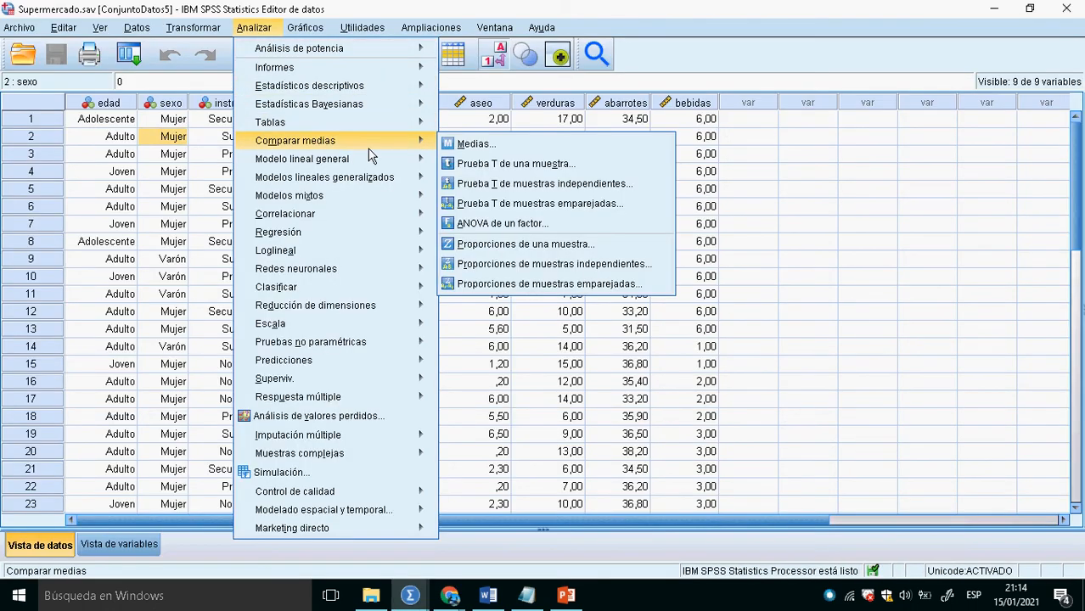
pyautogui.click(493, 165)
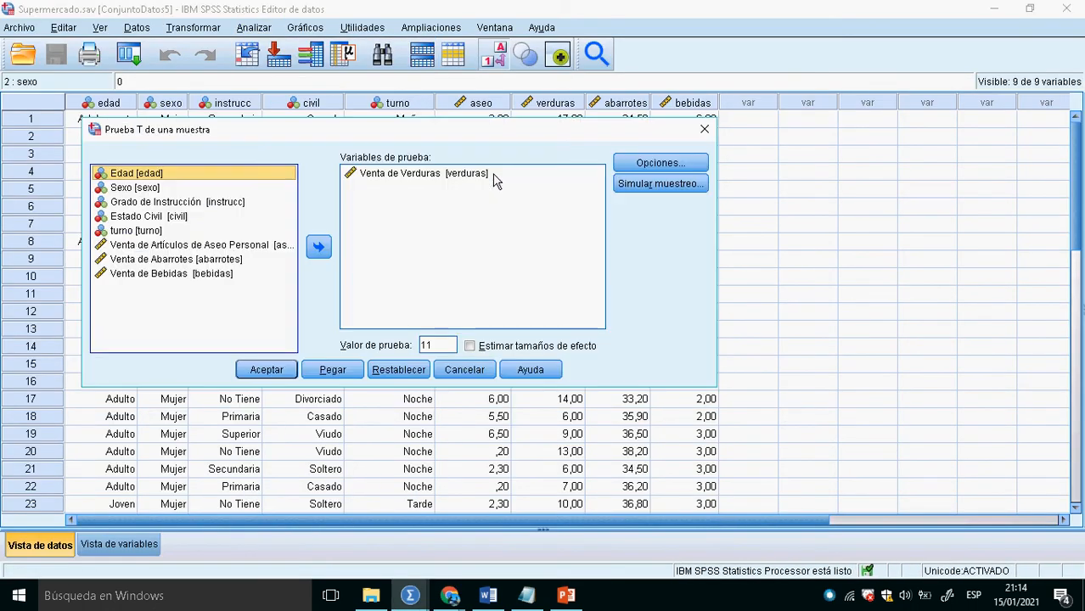
pyautogui.click(452, 348)
pyautogui.press('BackSpace')
pyautogui.write('2,4')
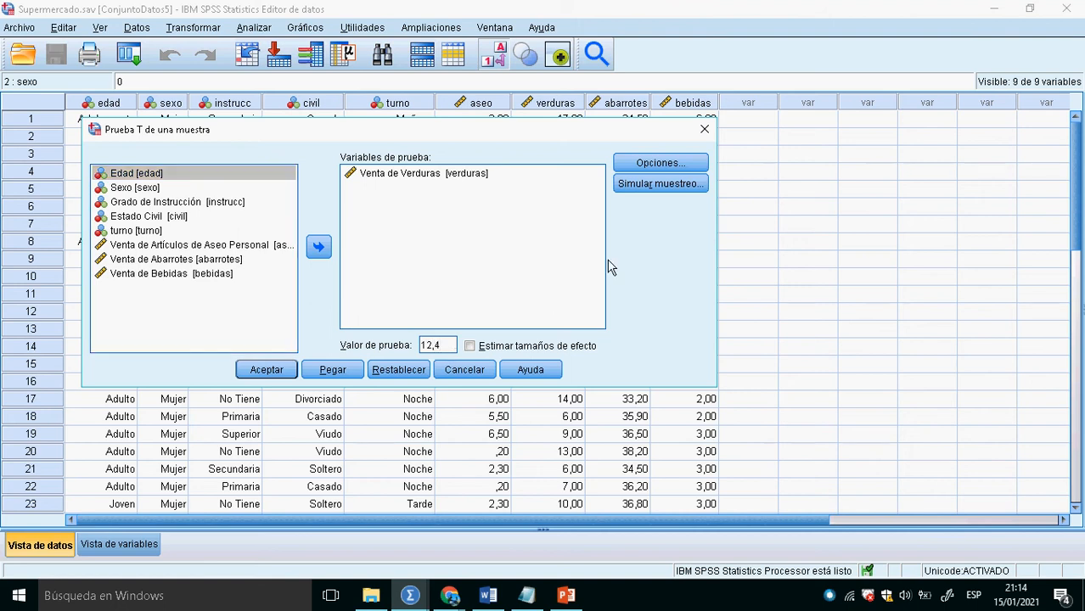
pyautogui.click(660, 162)
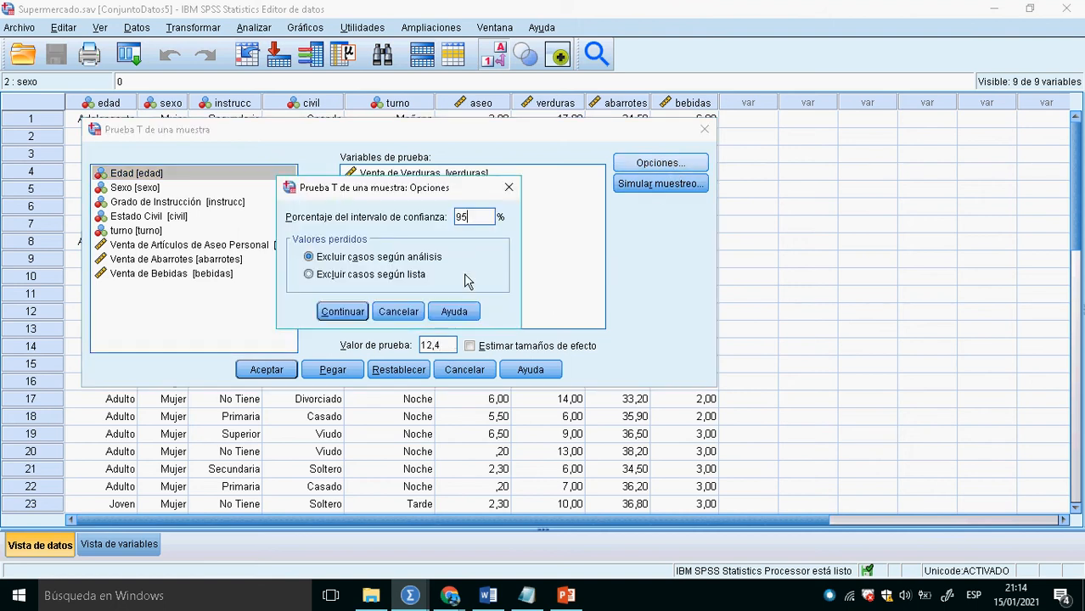
pyautogui.click(342, 311)
pyautogui.click(280, 371)
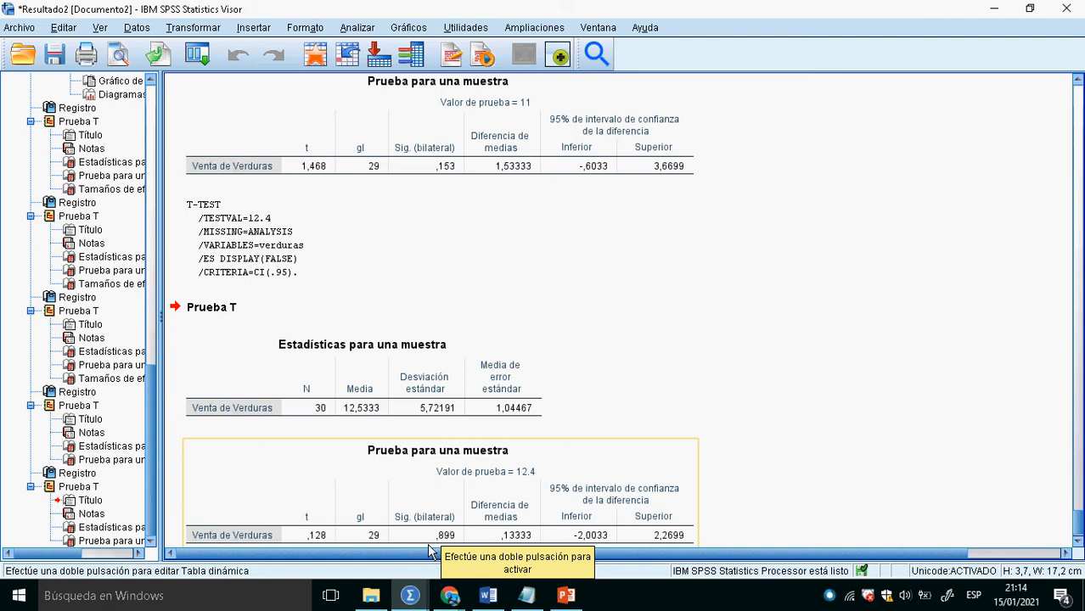
# - Run the one-sample T test on Venta de Verduras again with the test value set to 12,5
pyautogui.click(316, 56)
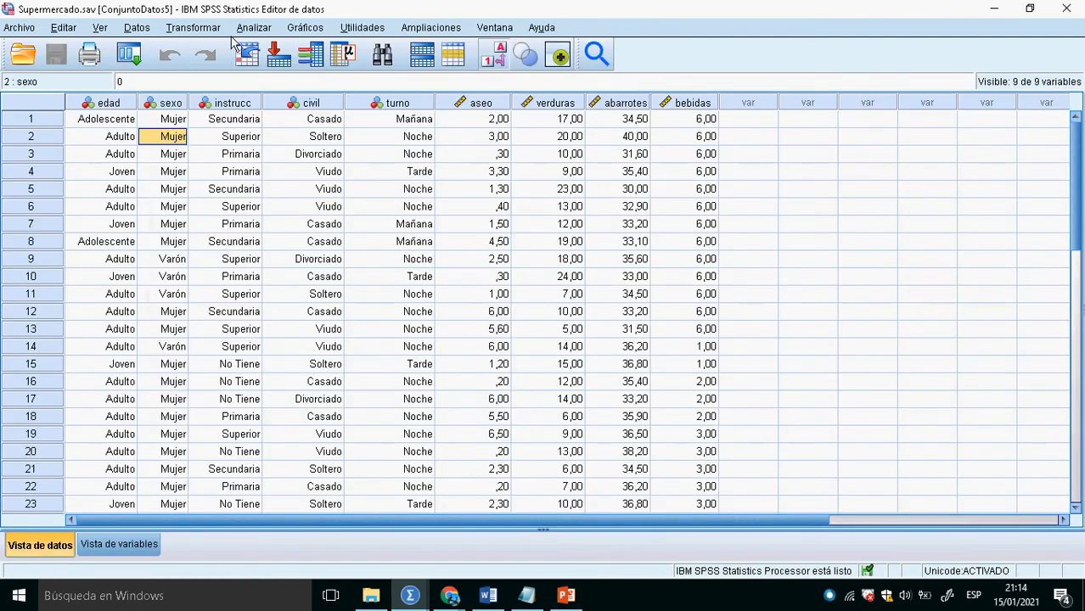
pyautogui.click(254, 28)
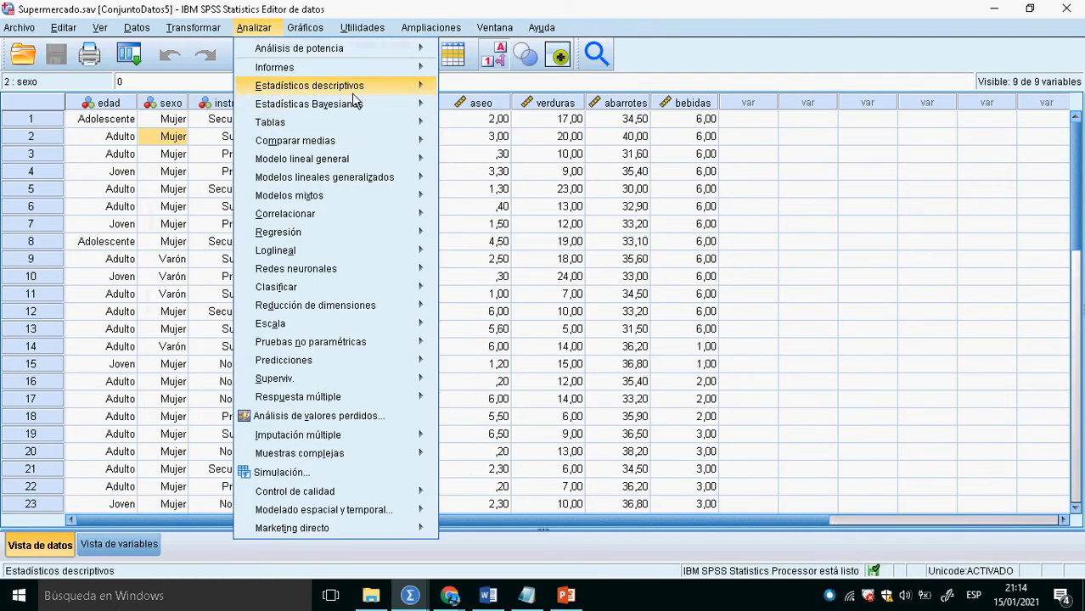
pyautogui.moveTo(382, 143)
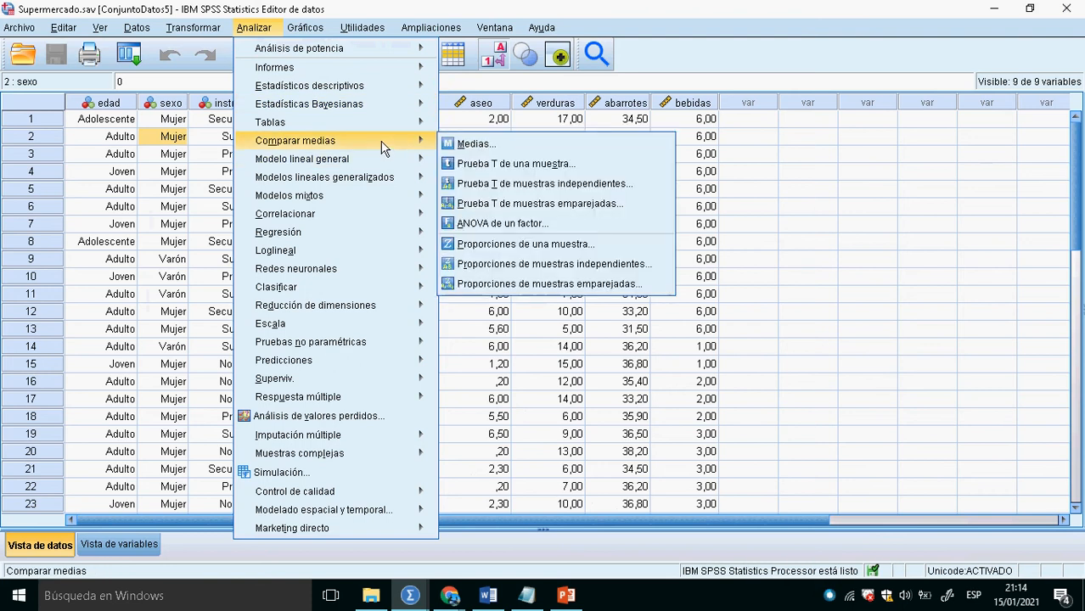
pyautogui.click(484, 164)
pyautogui.doubleClick(454, 347)
pyautogui.click(455, 348)
pyautogui.press('BackSpace')
pyautogui.write('5')
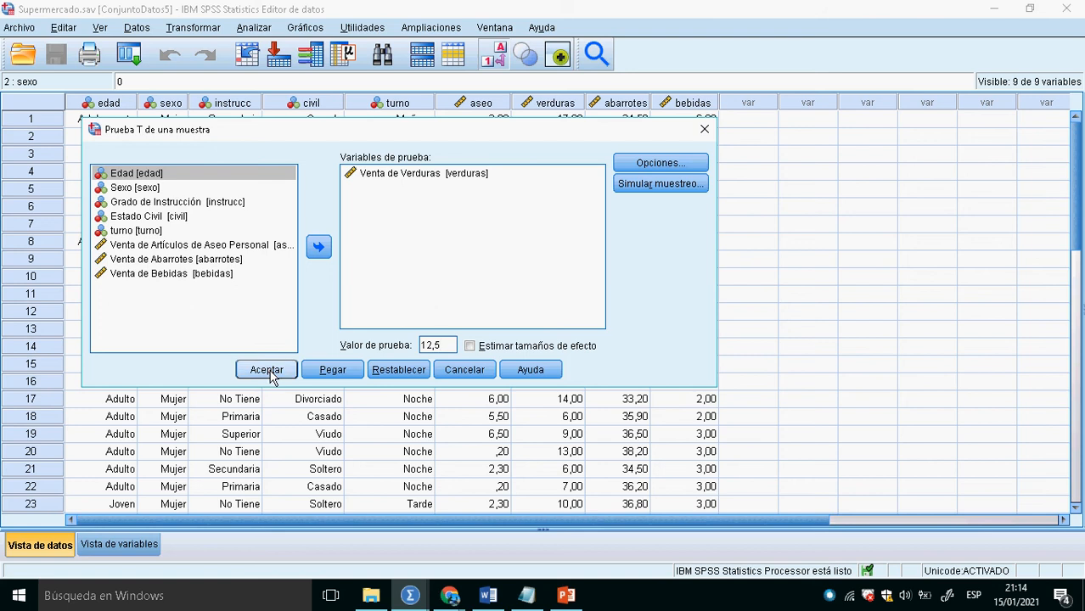
pyautogui.click(270, 372)
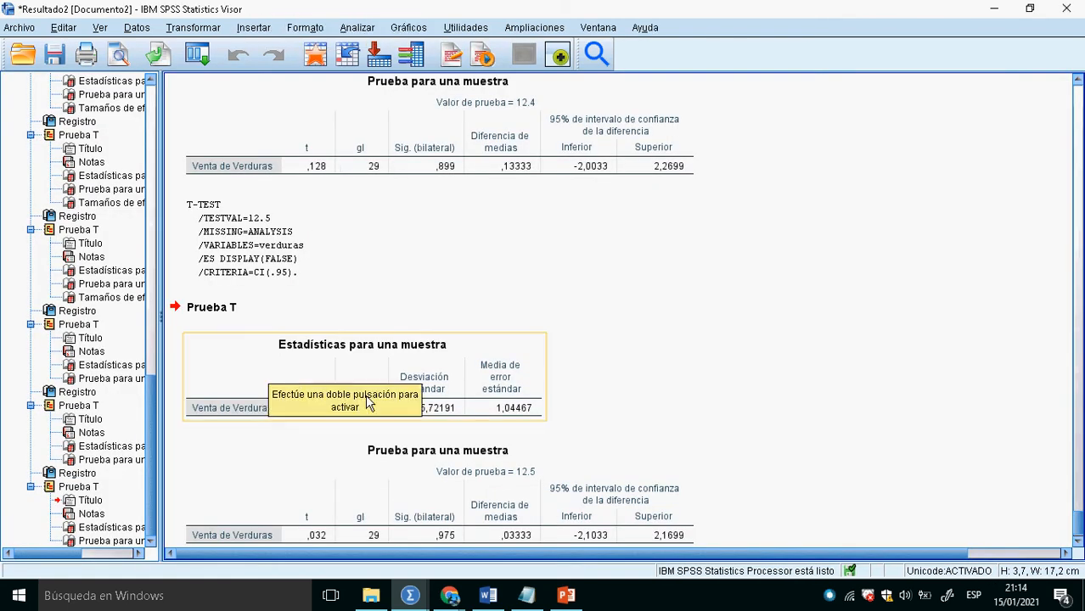
# - Look up the two-sided significance for the 12.5 test and write "0,975<0,05--->NO SE RECHAZA Ho" below the PASO1 hypotheses in Notepad
pyautogui.scroll(-1, 339, 400)
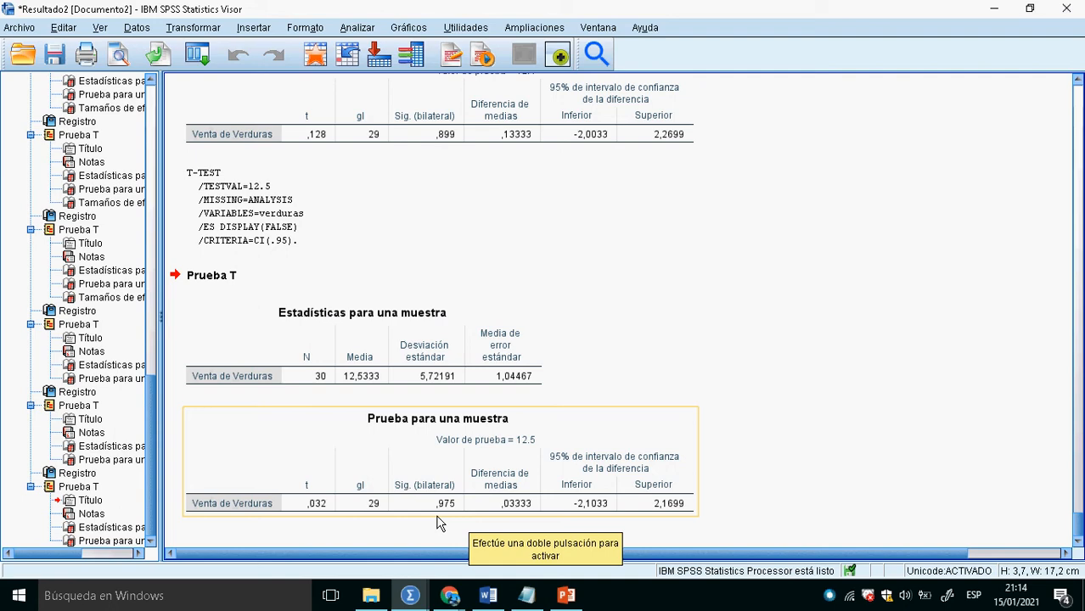
pyautogui.hotkey('alt', 'Tab')
pyautogui.hotkey('alt', 'Tab')
pyautogui.hotkey('alt', 'Tab')
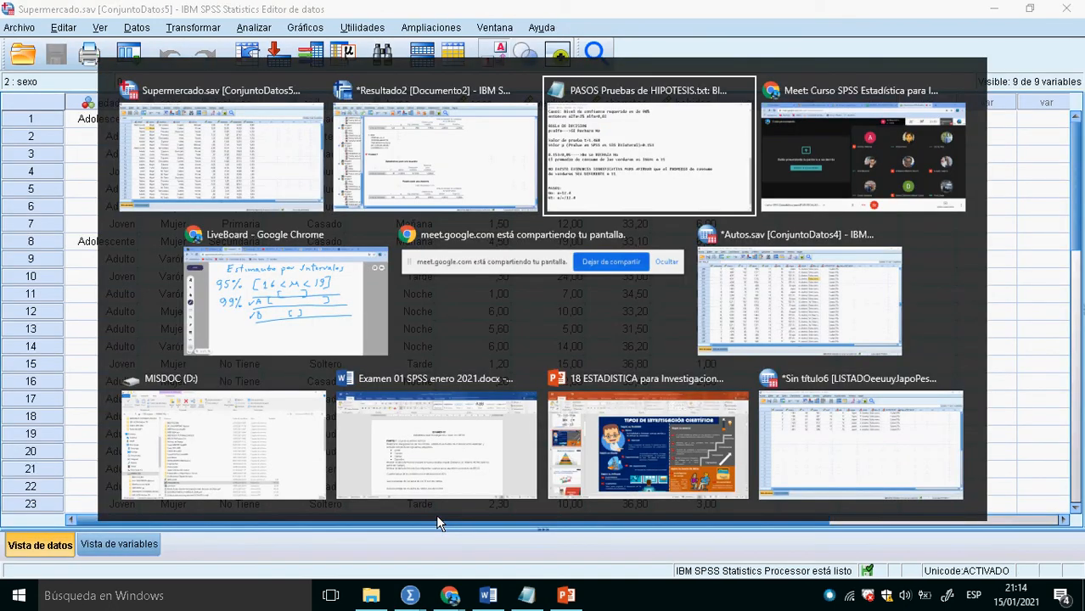
pyautogui.press('Return')
pyautogui.press('Return')
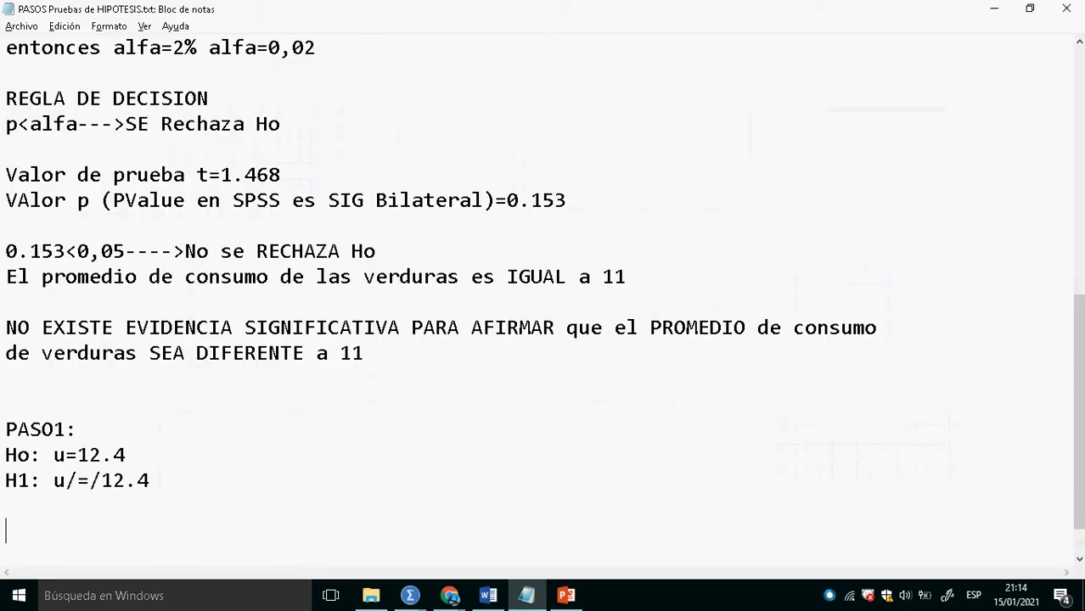
pyautogui.write('0,975<0,0')
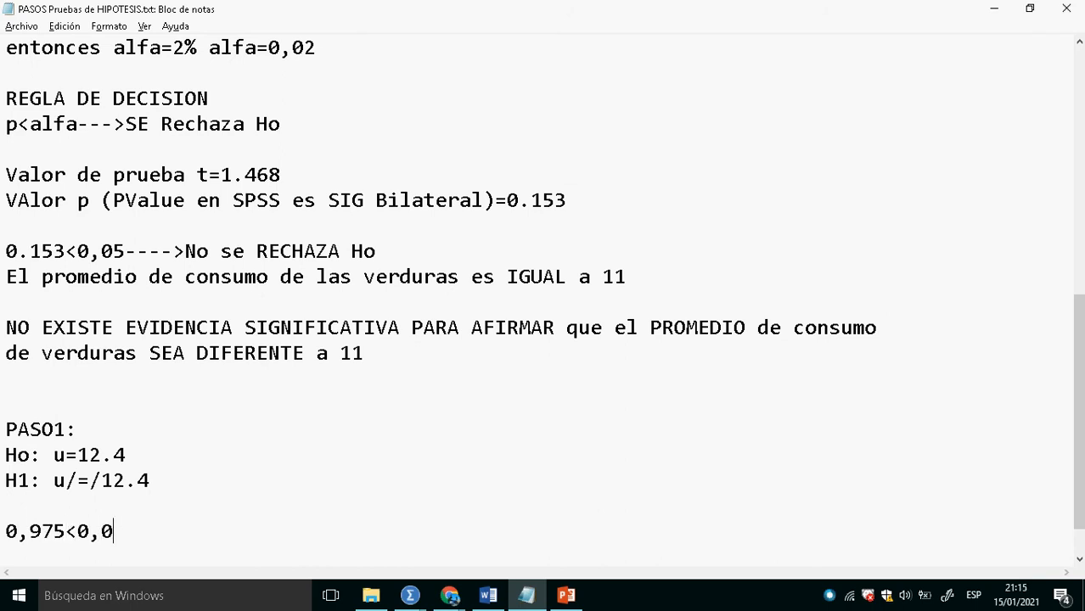
pyautogui.write('5')
pyautogui.write('--->NO SE REC')
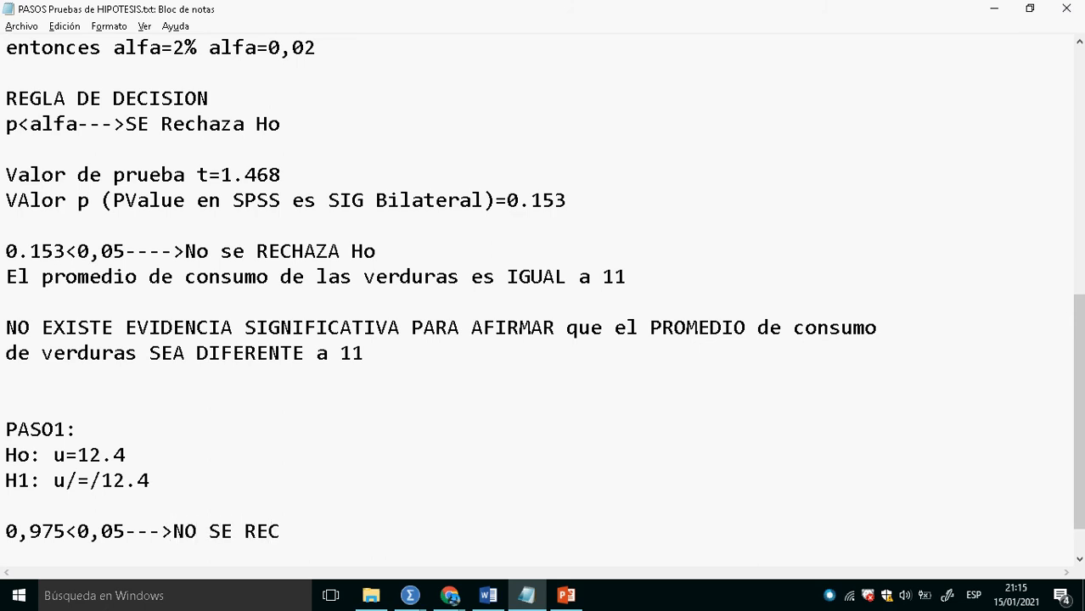
pyautogui.write('HAZA Ho')
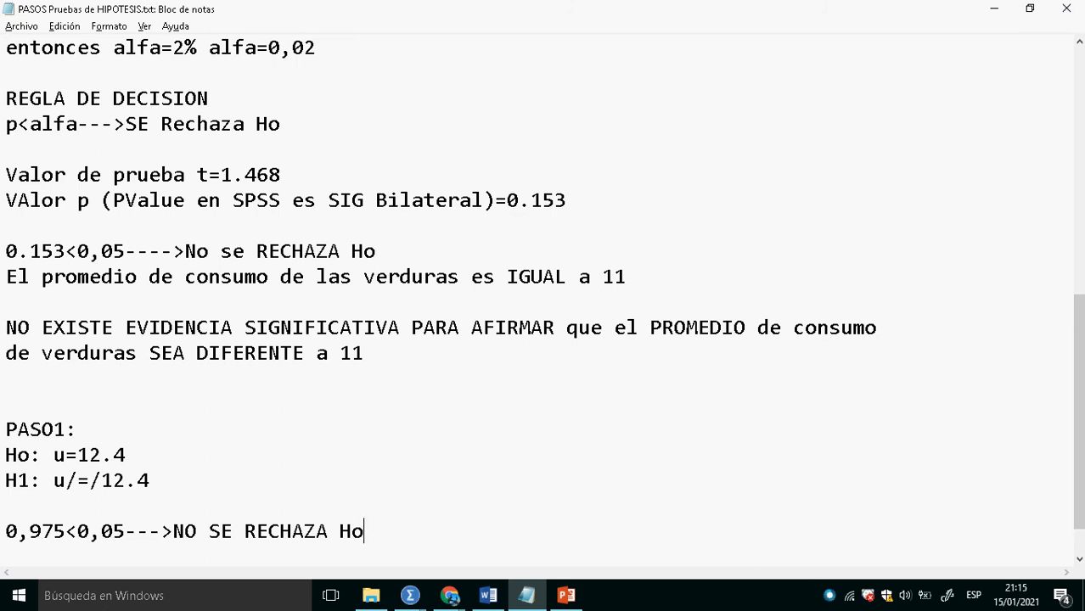
pyautogui.scroll(7, 191, 521)
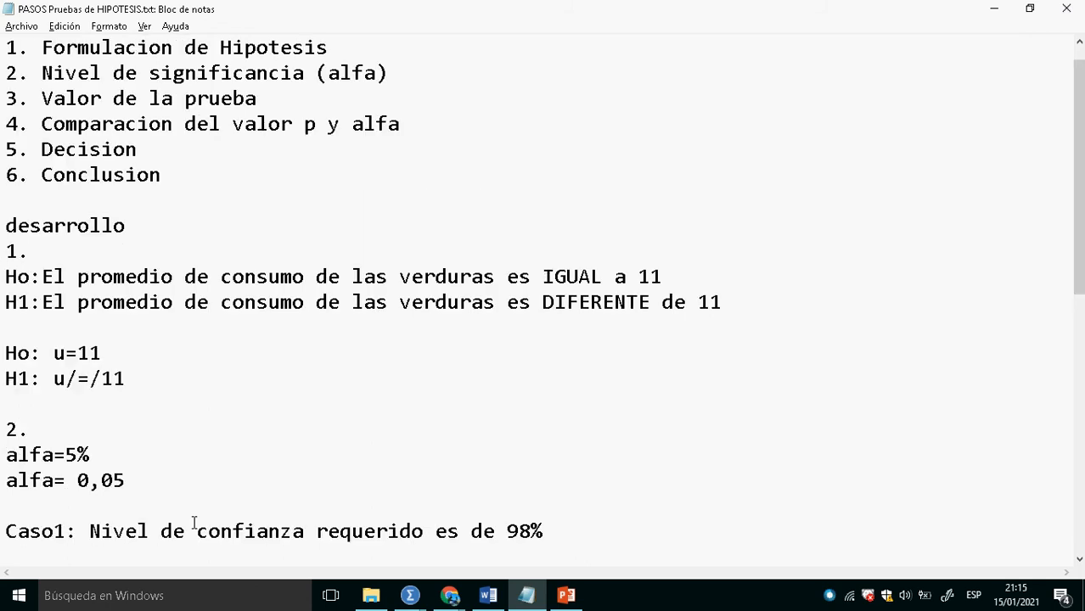
# - Review the Notepad write-up, switch to the SPSS data editor and run Descriptives on Venta de Abarrotes alone
pyautogui.scroll(-2, 161, 481)
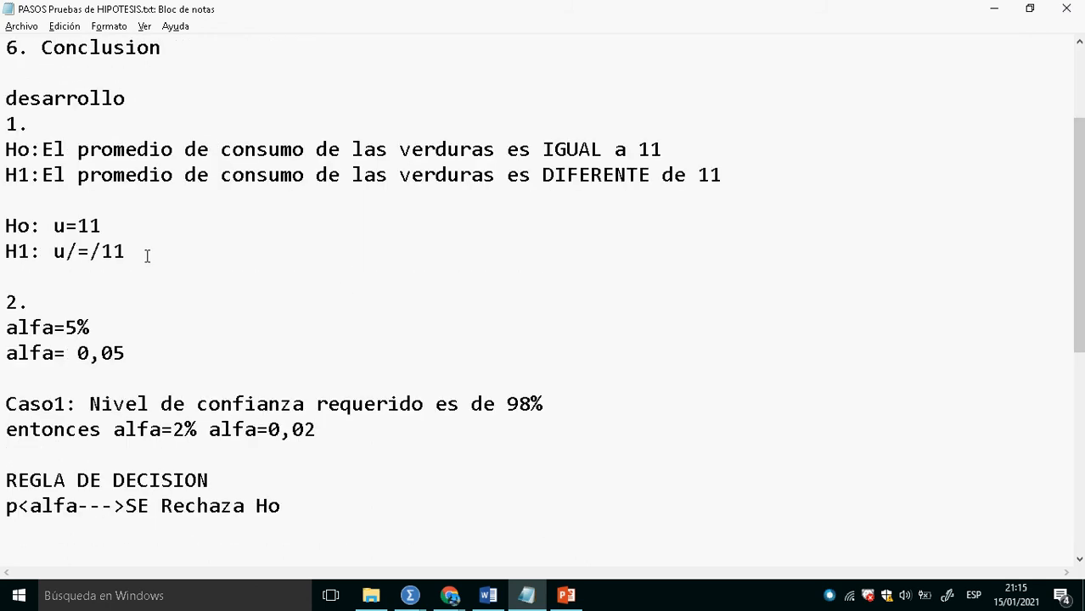
pyautogui.scroll(-6, 147, 256)
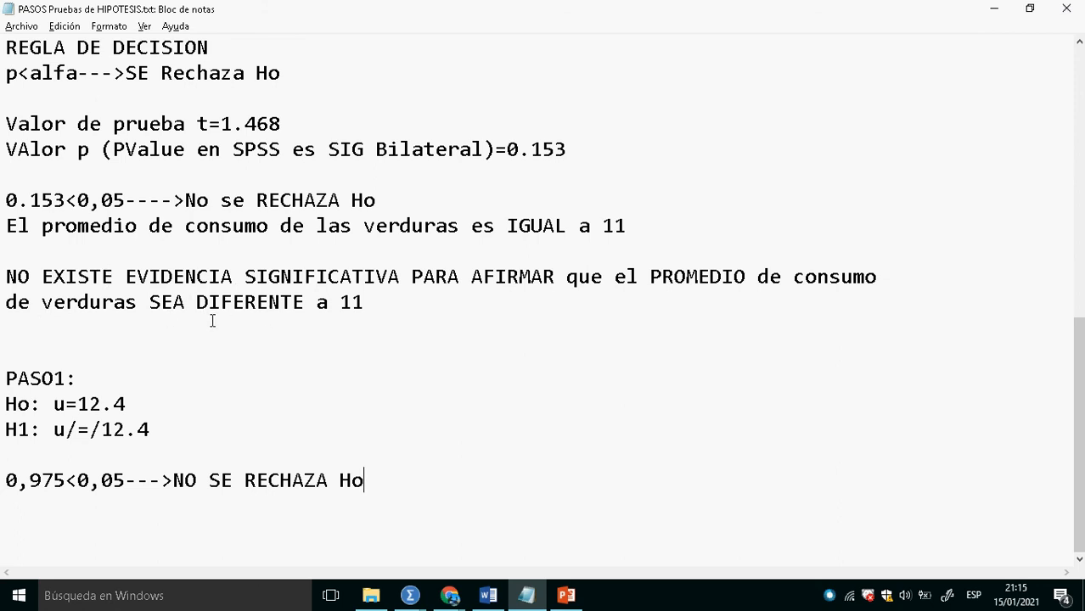
pyautogui.hotkey('alt', 'Tab')
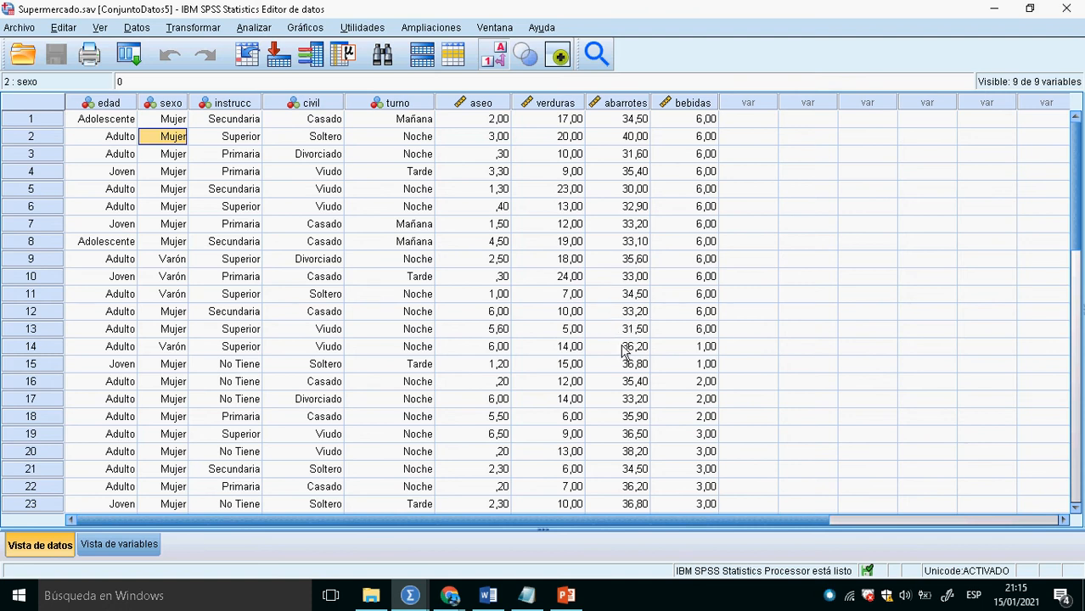
pyautogui.click(254, 27)
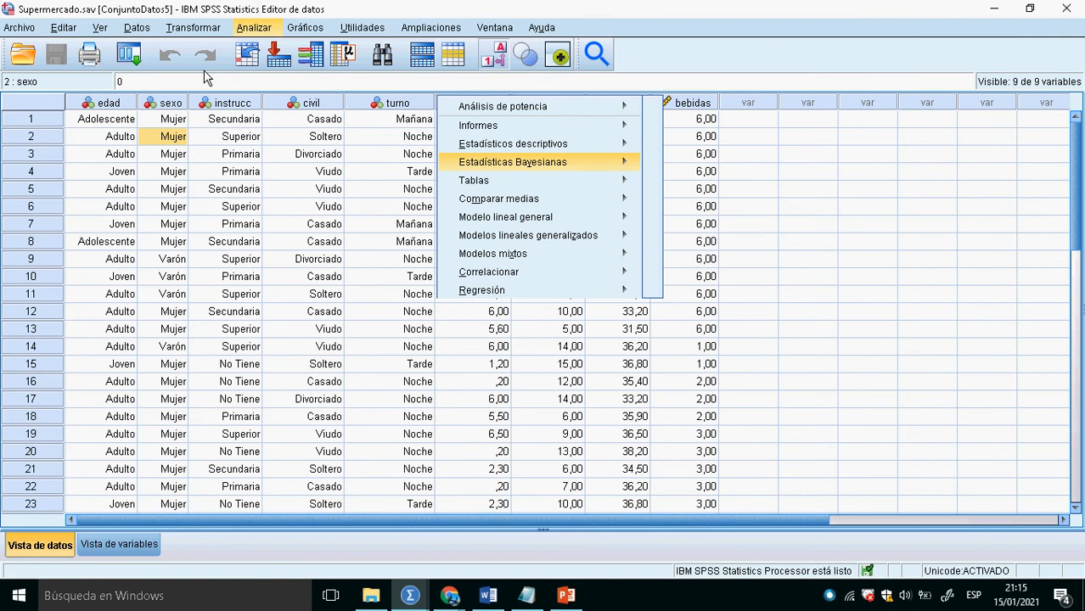
pyautogui.moveTo(336, 97)
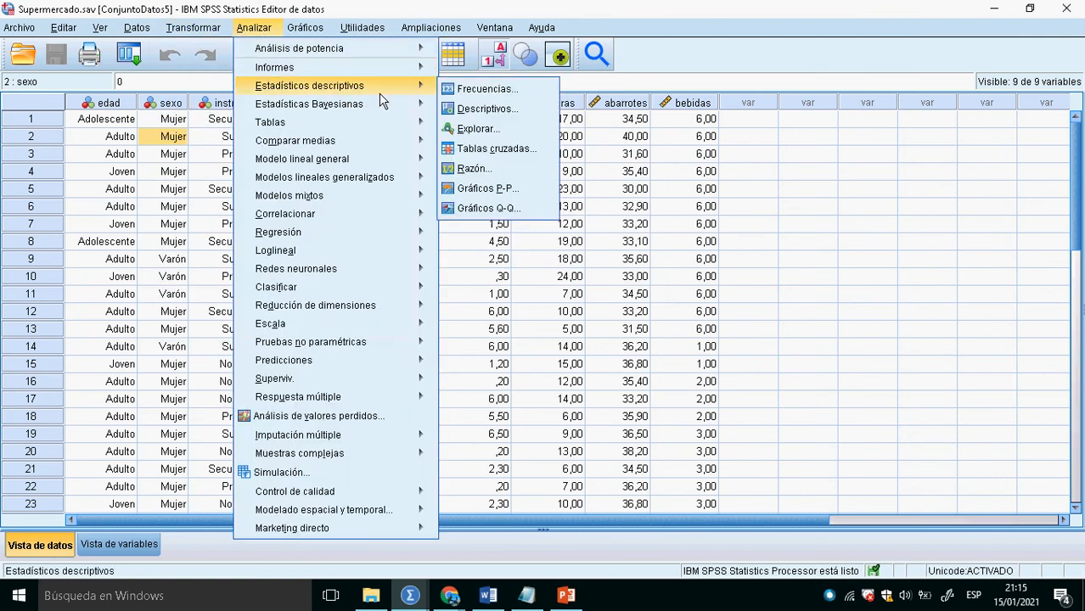
pyautogui.click(466, 112)
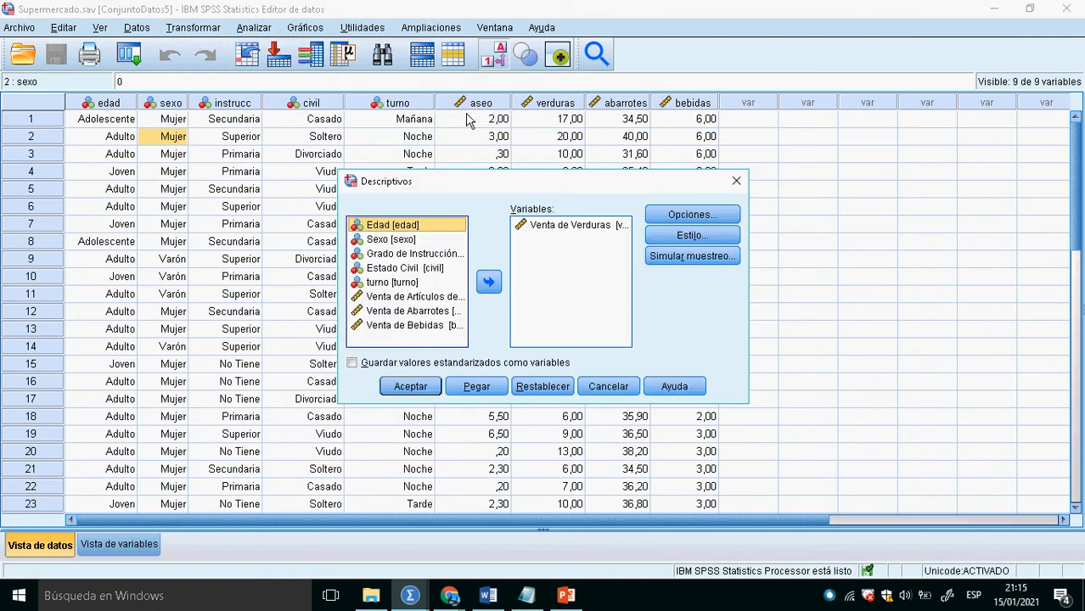
pyautogui.click(544, 399)
pyautogui.click(428, 325)
pyautogui.click(491, 284)
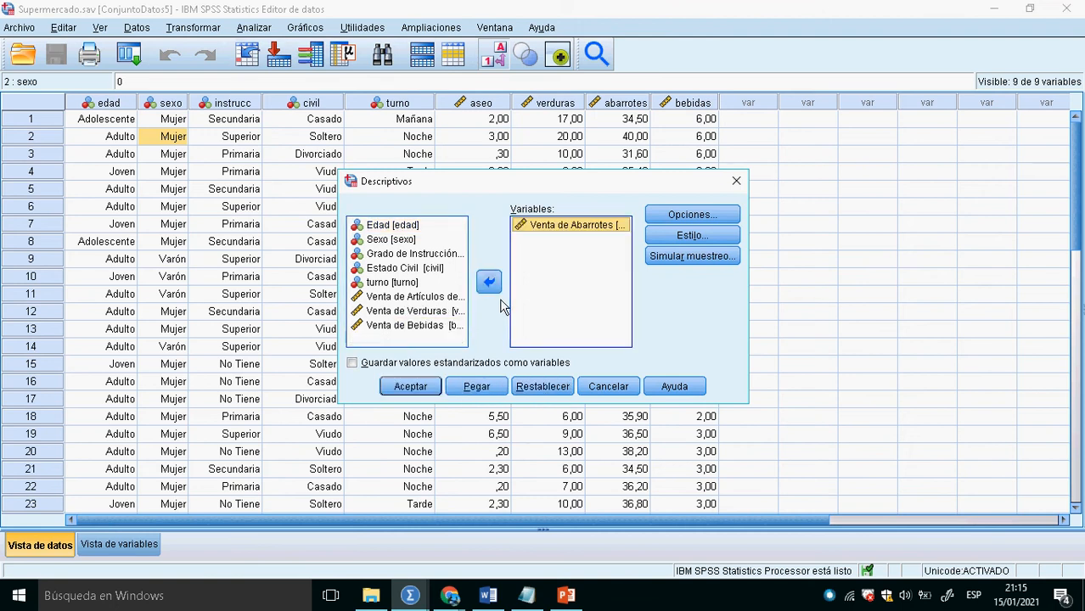
pyautogui.click(410, 387)
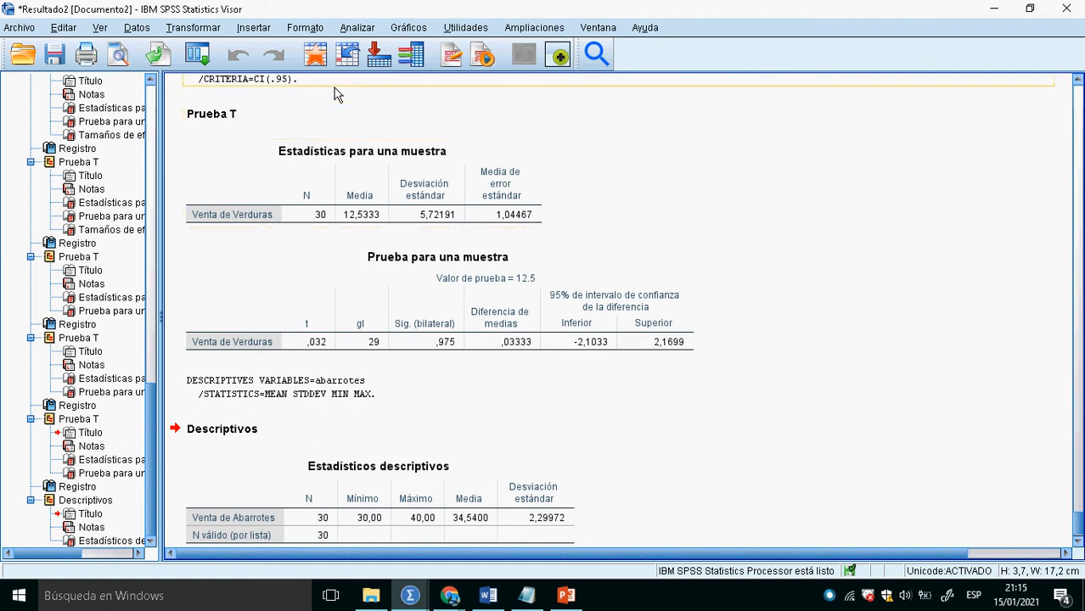
pyautogui.click(317, 68)
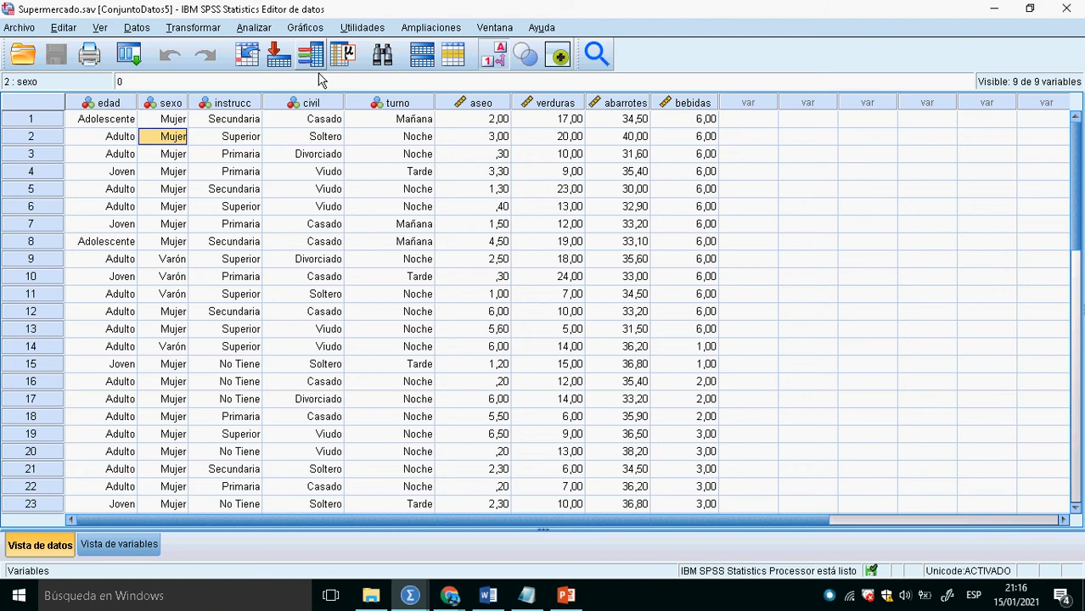
pyautogui.click(253, 29)
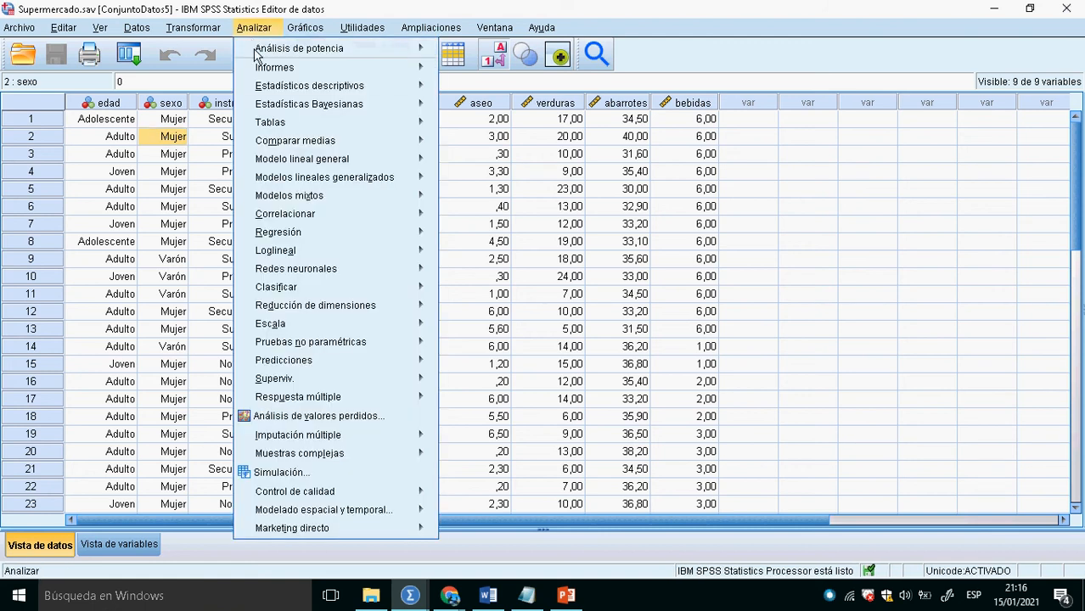
pyautogui.moveTo(344, 141)
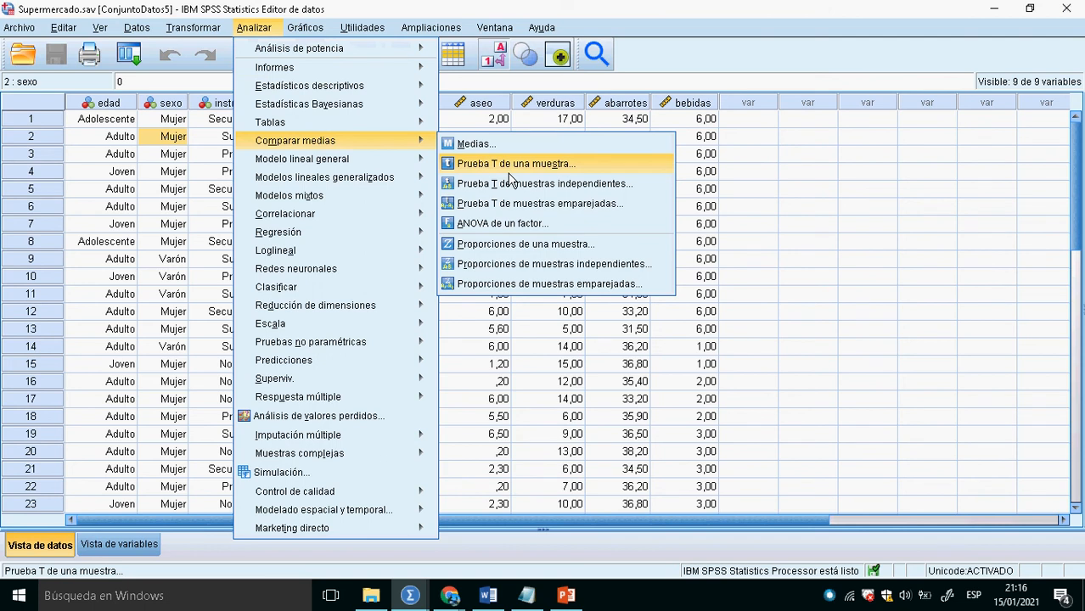
# - Switch to Notepad, add three line breaks after the last decision line and set the mean in the PASO1 Ho hypothesis to 35
pyautogui.hotkey('alt', 'Tab')
pyautogui.hotkey('alt', 'Tab')
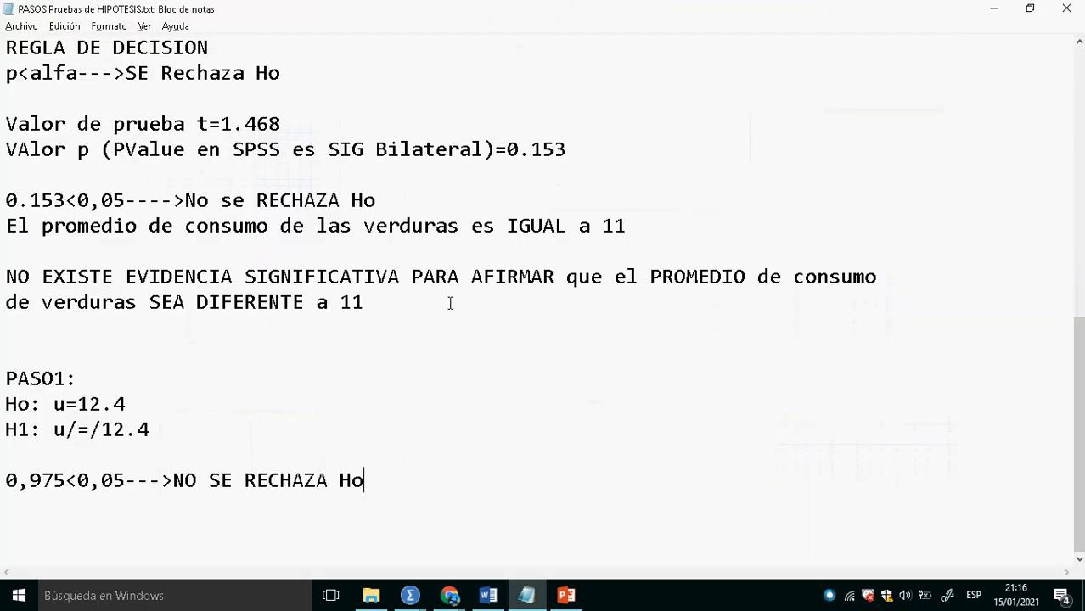
pyautogui.press('Return')
pyautogui.press('Return')
pyautogui.press('Return')
pyautogui.moveTo(150, 405); pyautogui.dragTo(15, 389)
pyautogui.click(128, 378)
pyautogui.press('BackSpace')
pyautogui.press('BackSpace')
pyautogui.press('BackSpace')
pyautogui.press('BackSpace')
pyautogui.write('354')
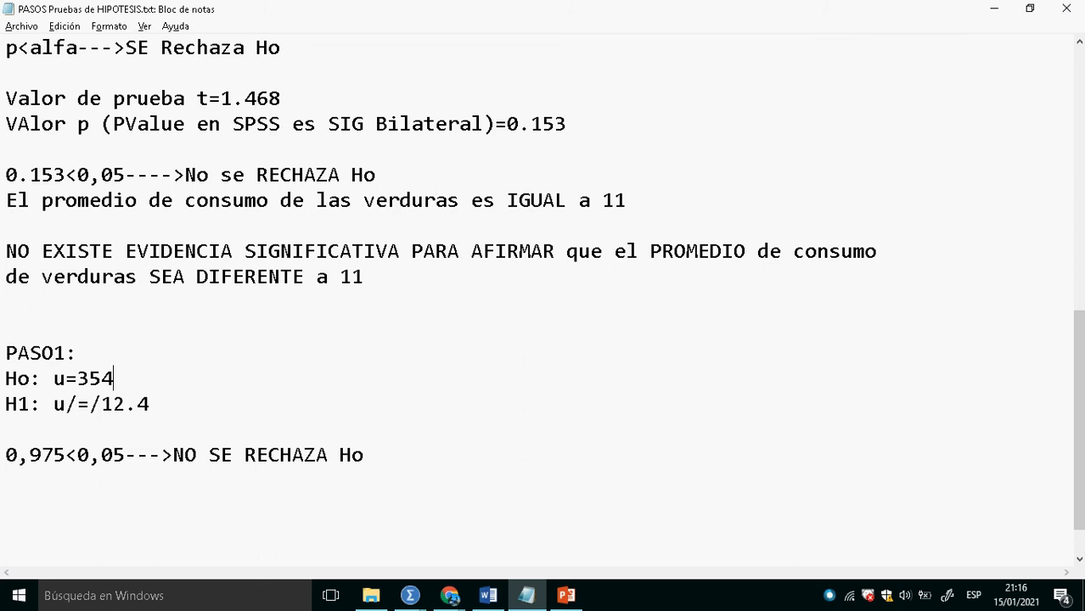
pyautogui.press('BackSpace')
# - Set the mean in the PASO1 H1 hypothesis to 35 and delete the 0,975 decision line below it
pyautogui.press('Down')
pyautogui.press('Right')
pyautogui.press('Right')
pyautogui.press('Right')
pyautogui.press('Right')
pyautogui.press('BackSpace')
pyautogui.press('BackSpace')
pyautogui.press('BackSpace')
pyautogui.press('BackSpace')
pyautogui.write('35')
pyautogui.moveTo(374, 457); pyautogui.dragTo(12, 463)
pyautogui.press('Delete')
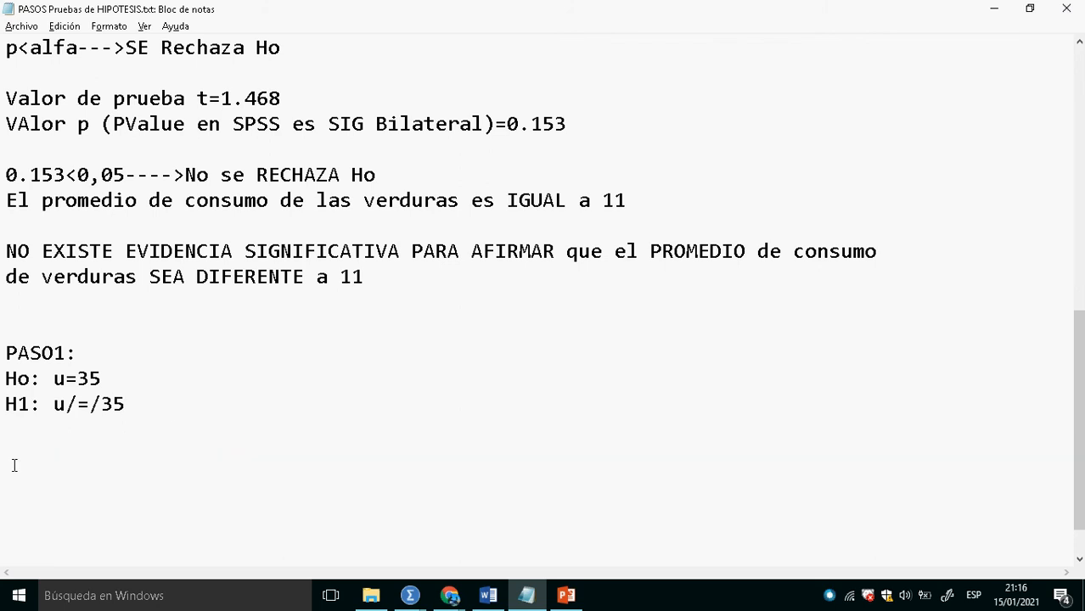
# - Switch to the SPSS data editor, reset the one-sample T test and run it on Venta de Abarrotes with test value 35
pyautogui.hotkey('alt', 'Tab')
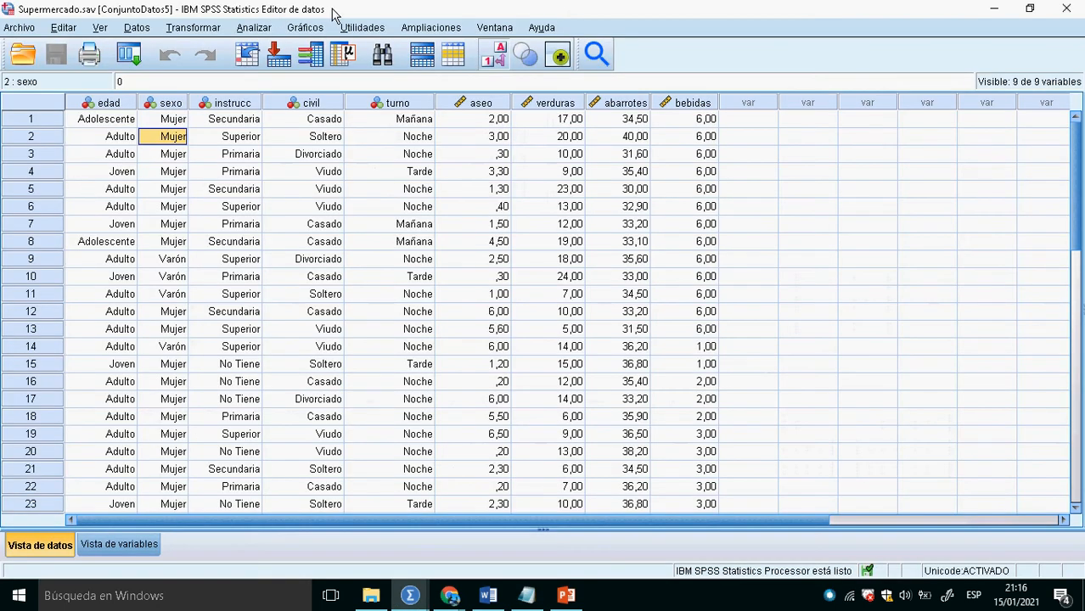
pyautogui.click(254, 27)
pyautogui.moveTo(349, 90)
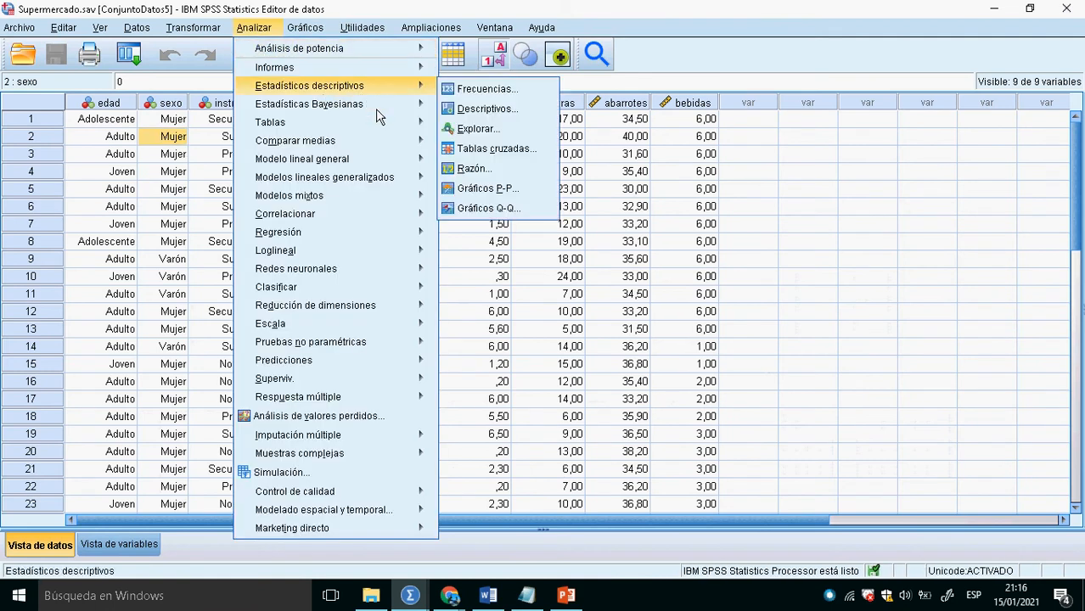
pyautogui.moveTo(376, 141)
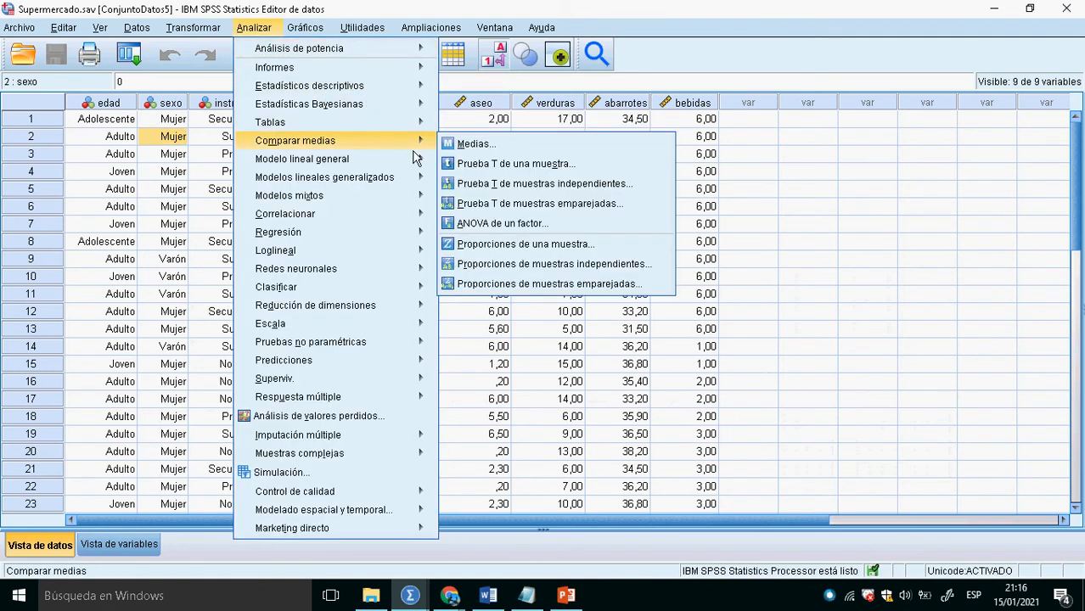
pyautogui.click(497, 170)
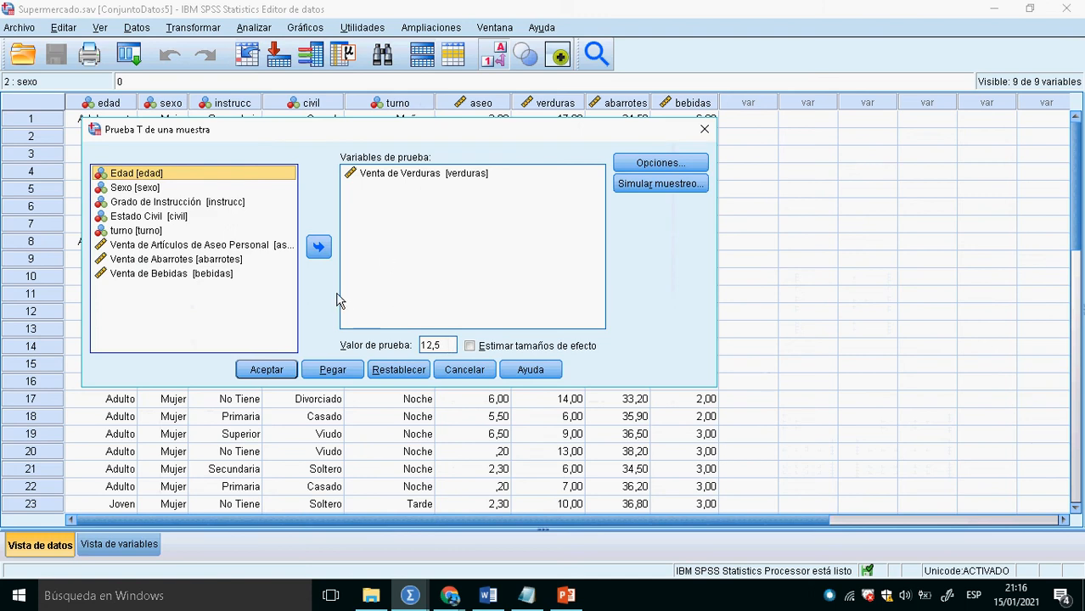
pyautogui.click(397, 372)
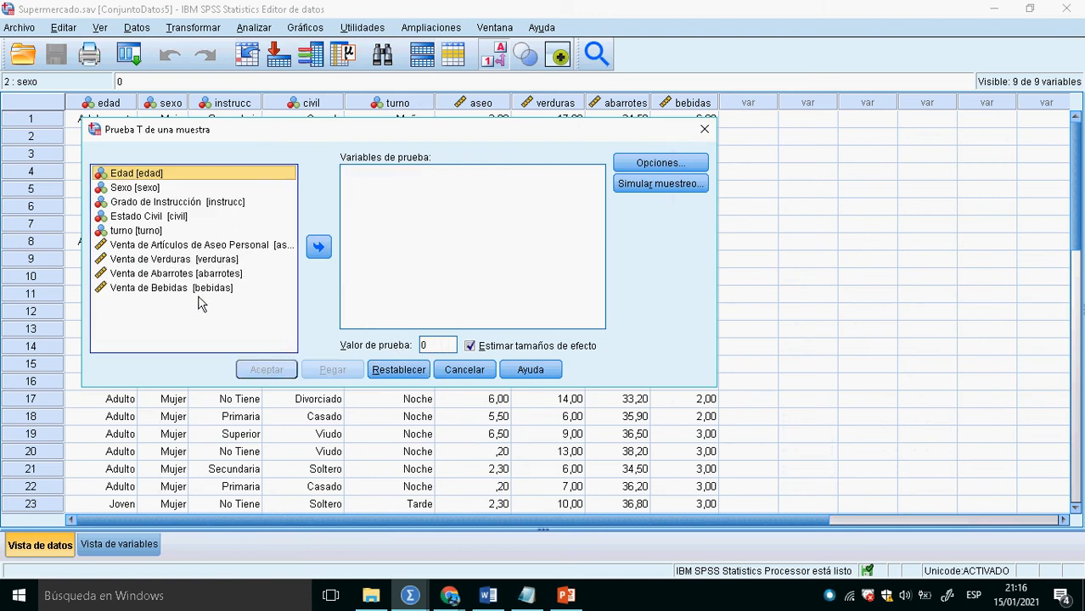
pyautogui.click(180, 261)
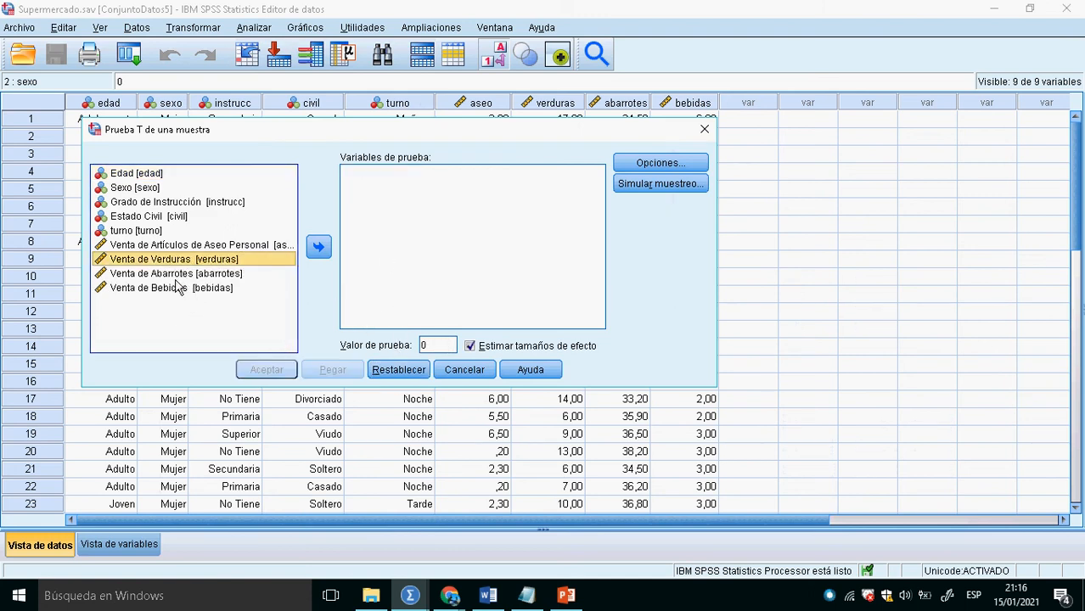
pyautogui.click(180, 275)
pyautogui.click(319, 247)
pyautogui.doubleClick(442, 348)
pyautogui.write('35')
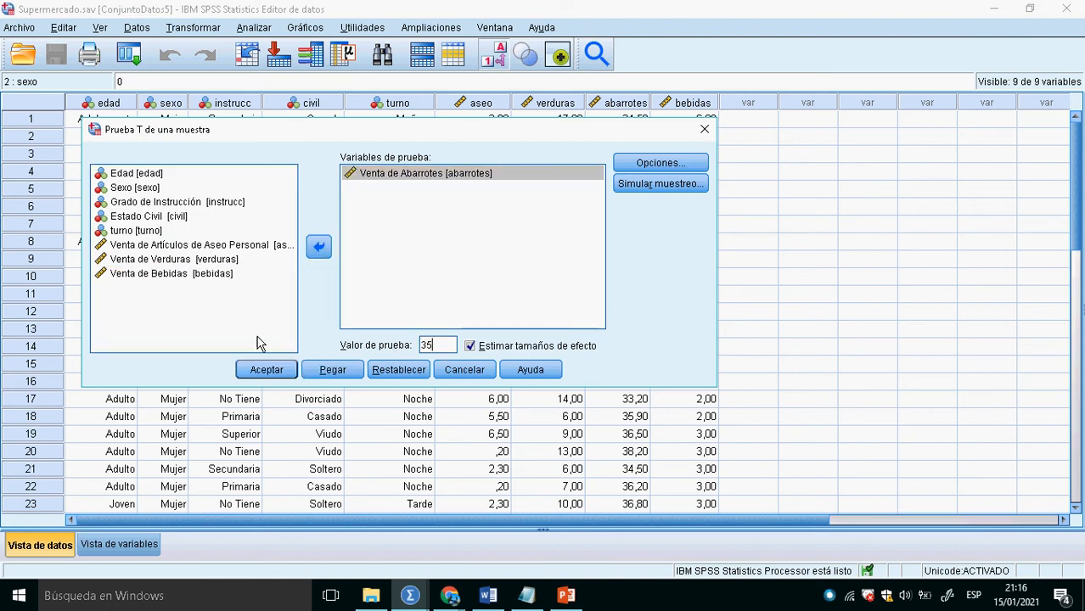
pyautogui.click(270, 374)
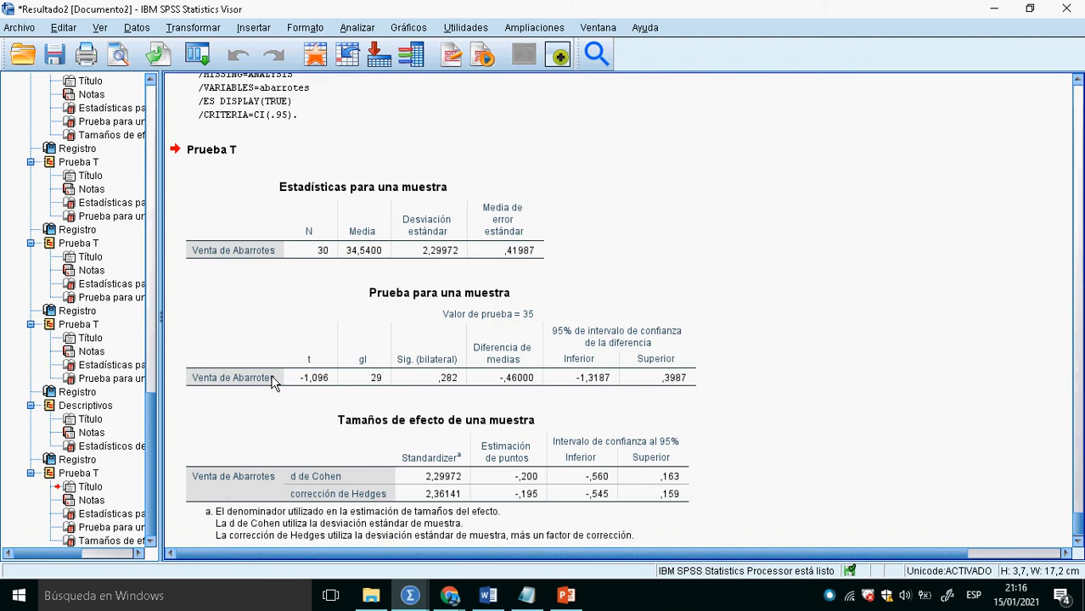
pyautogui.click(328, 69)
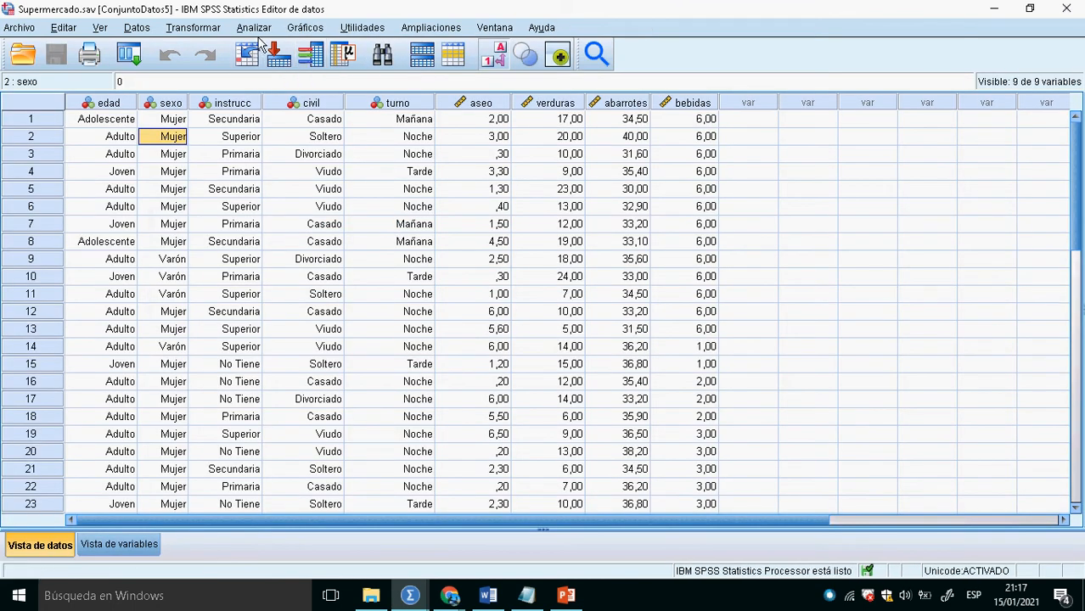
pyautogui.click(254, 27)
pyautogui.moveTo(327, 86)
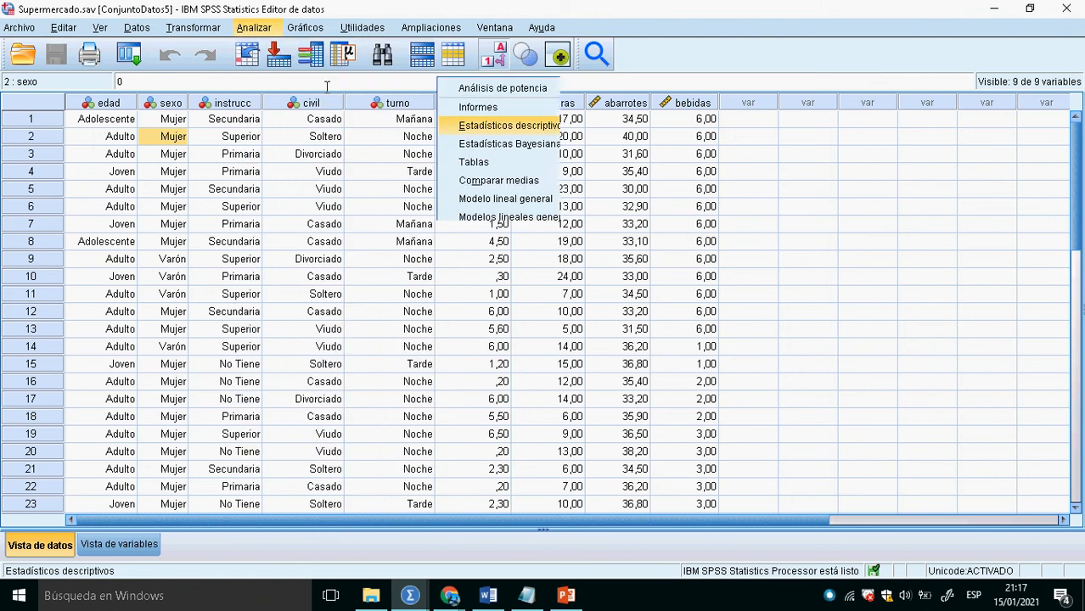
pyautogui.click(254, 28)
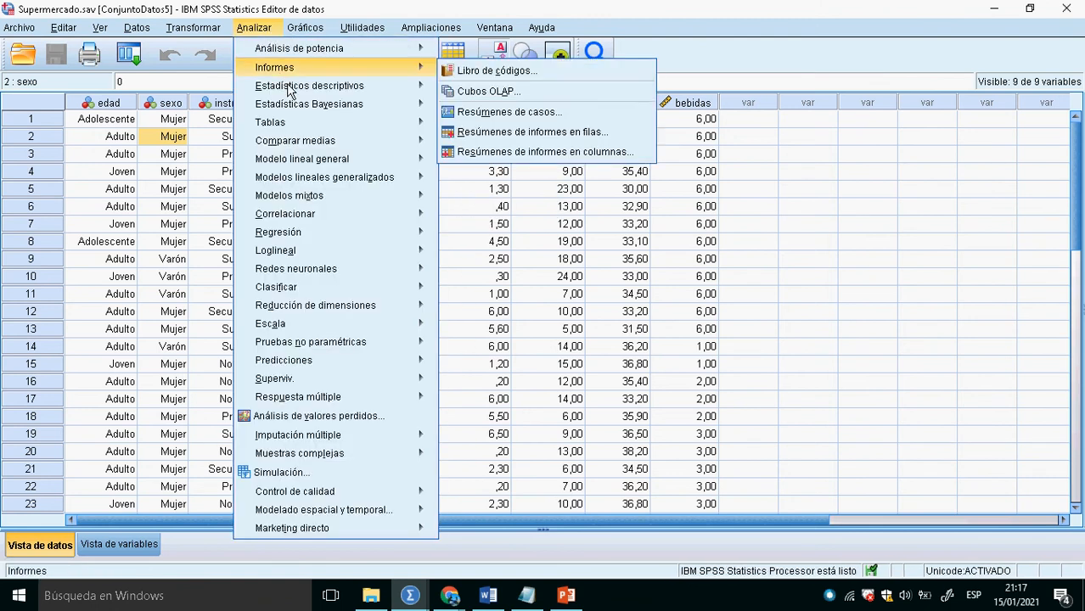
pyautogui.moveTo(296, 140)
pyautogui.click(219, 145)
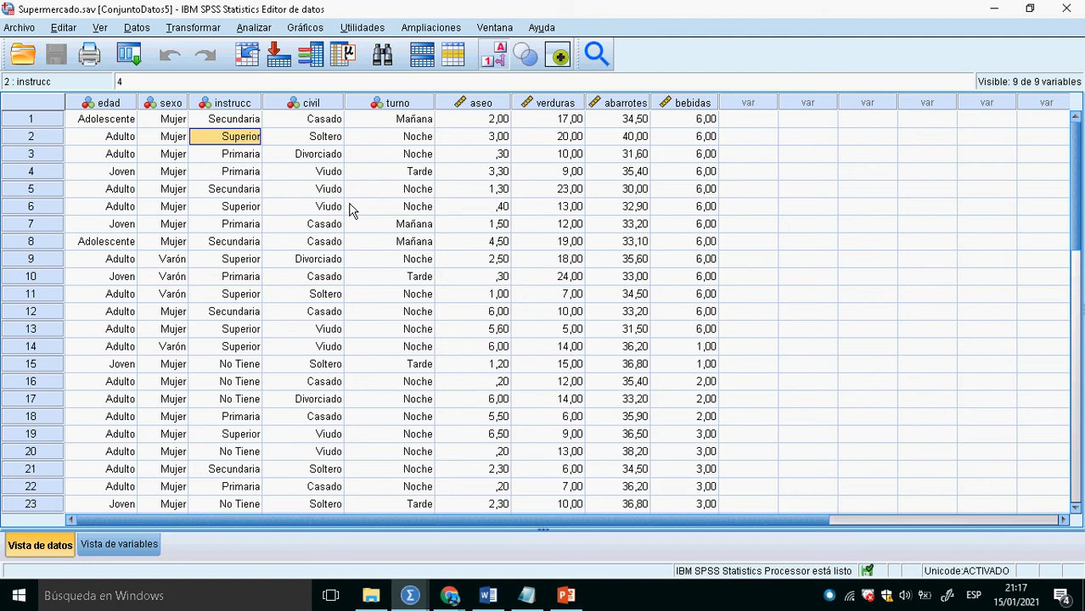
pyautogui.click(29, 30)
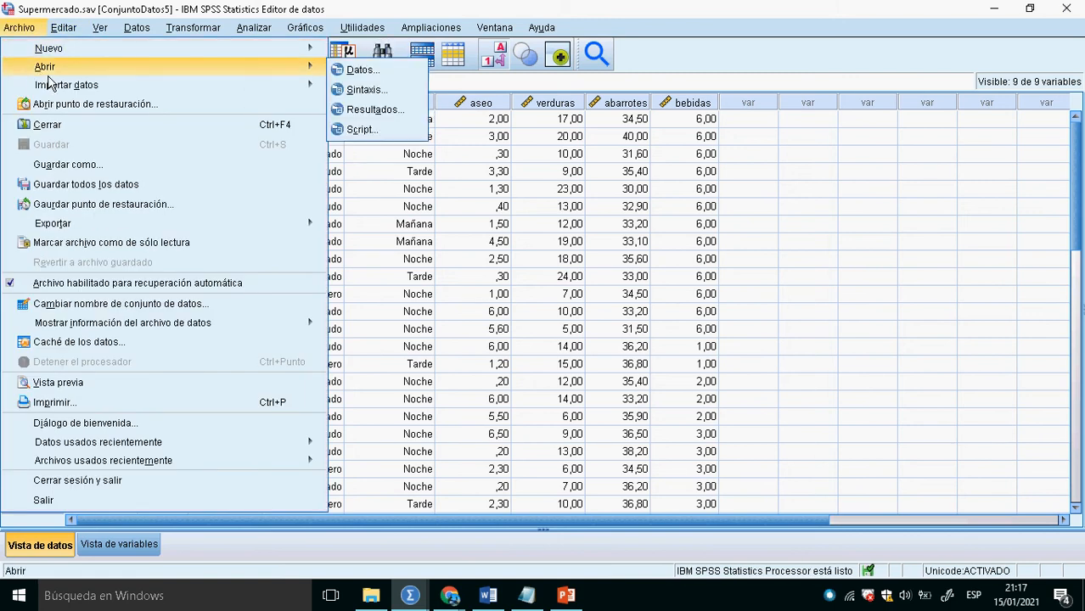
pyautogui.click(629, 175)
# - Open the data file Encuesta.sav from the Archivos de Trabajo folder
pyautogui.click(496, 28)
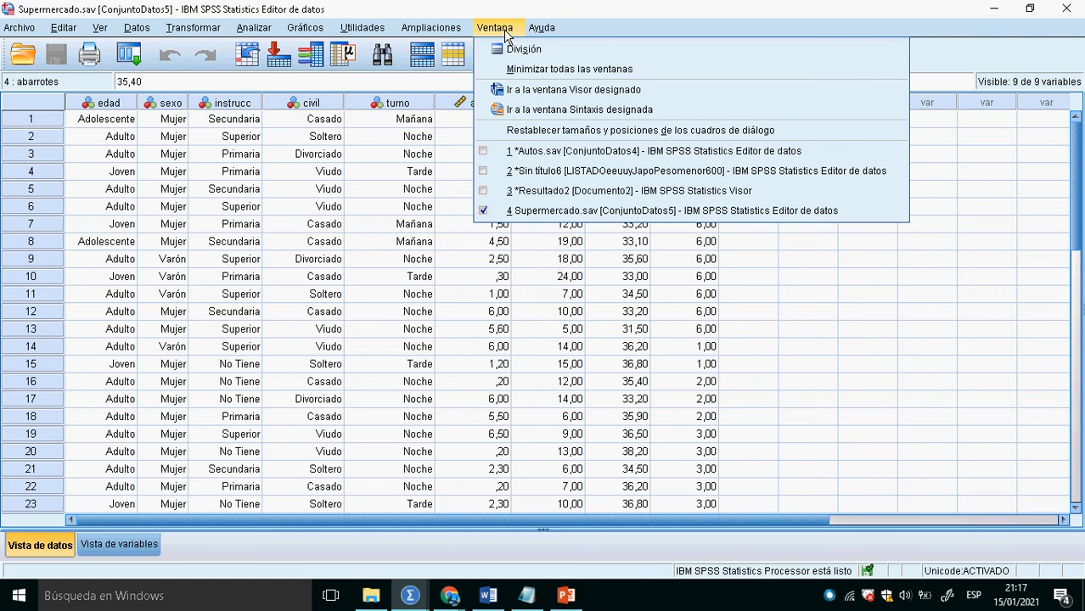
pyautogui.moveTo(19, 28)
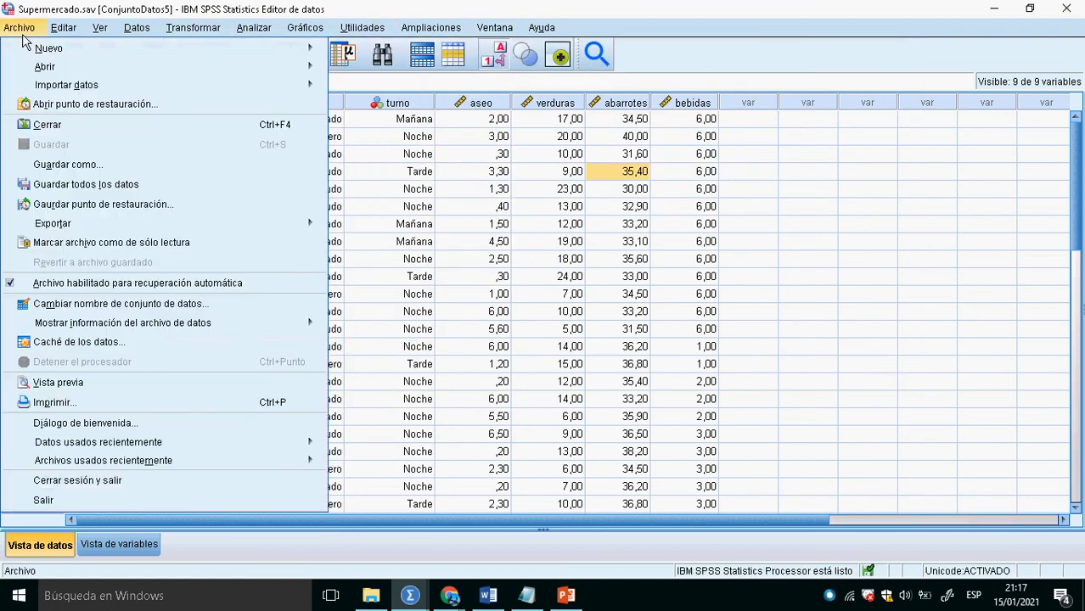
pyautogui.moveTo(66, 71)
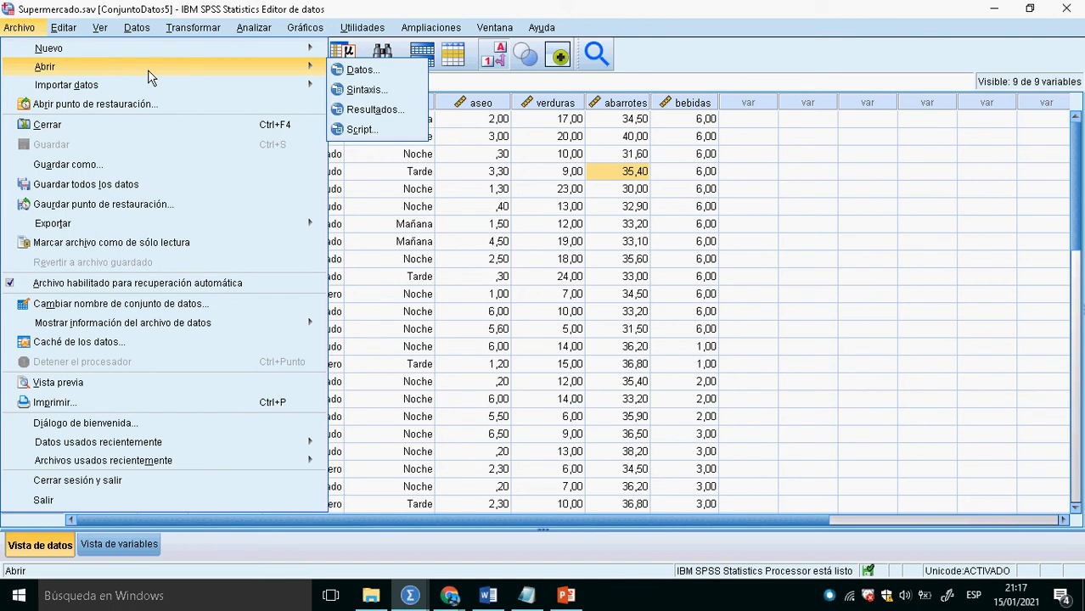
pyautogui.click(392, 71)
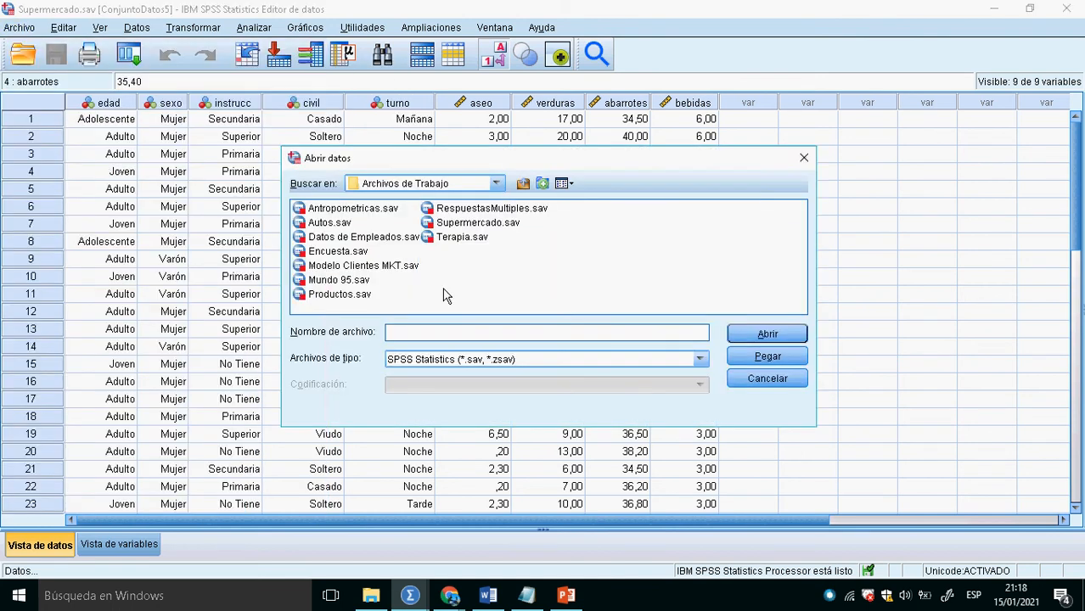
pyautogui.click(344, 252)
pyautogui.click(765, 335)
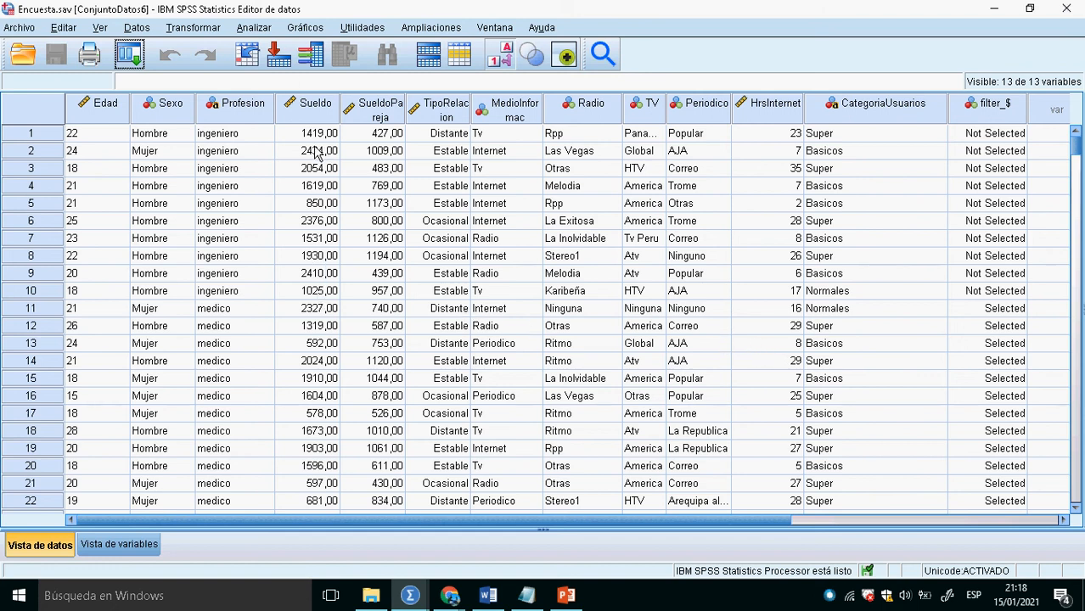
# - Run Descriptives on the Sueldo Promedio variable
pyautogui.click(335, 206)
pyautogui.click(327, 153)
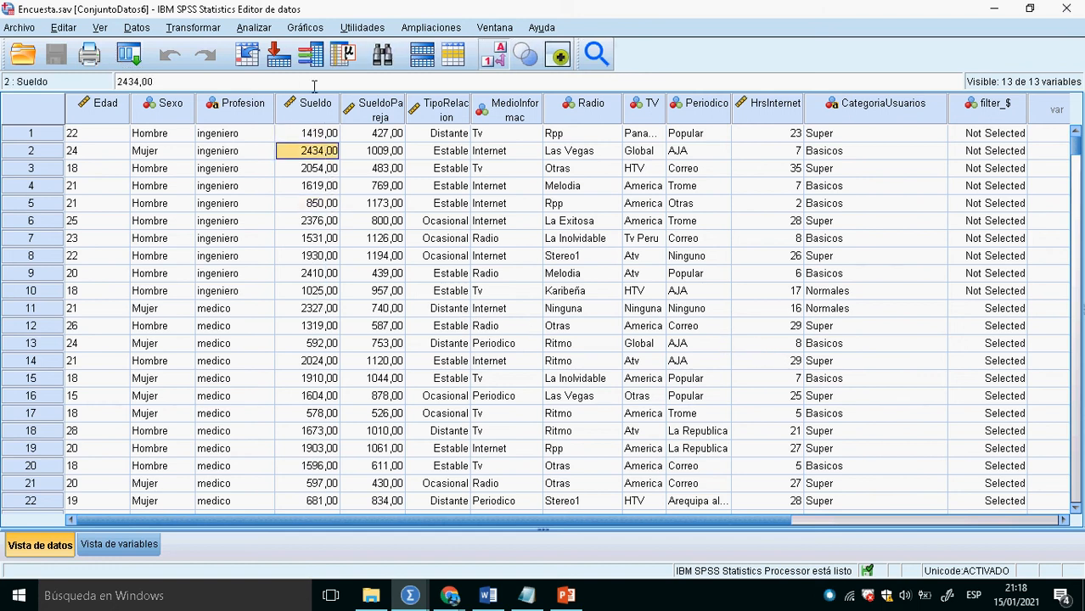
pyautogui.click(254, 27)
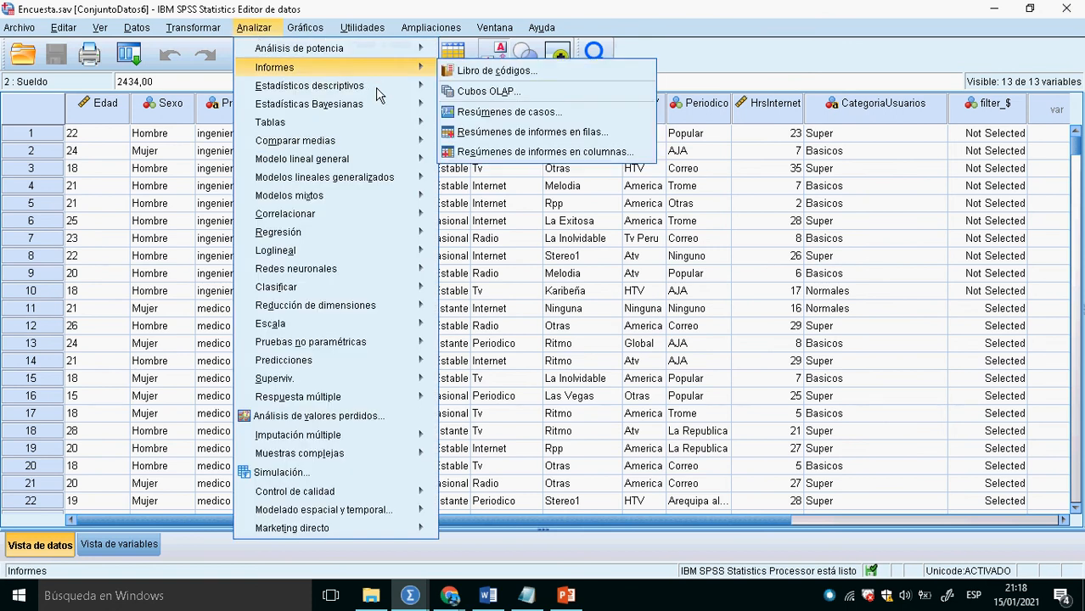
pyautogui.moveTo(378, 90)
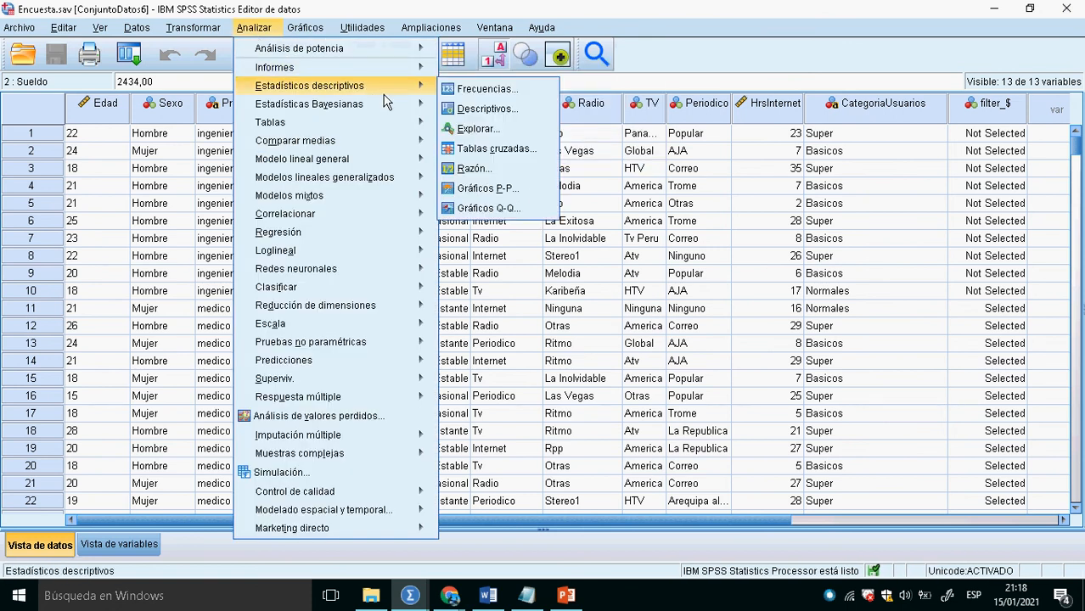
pyautogui.click(494, 116)
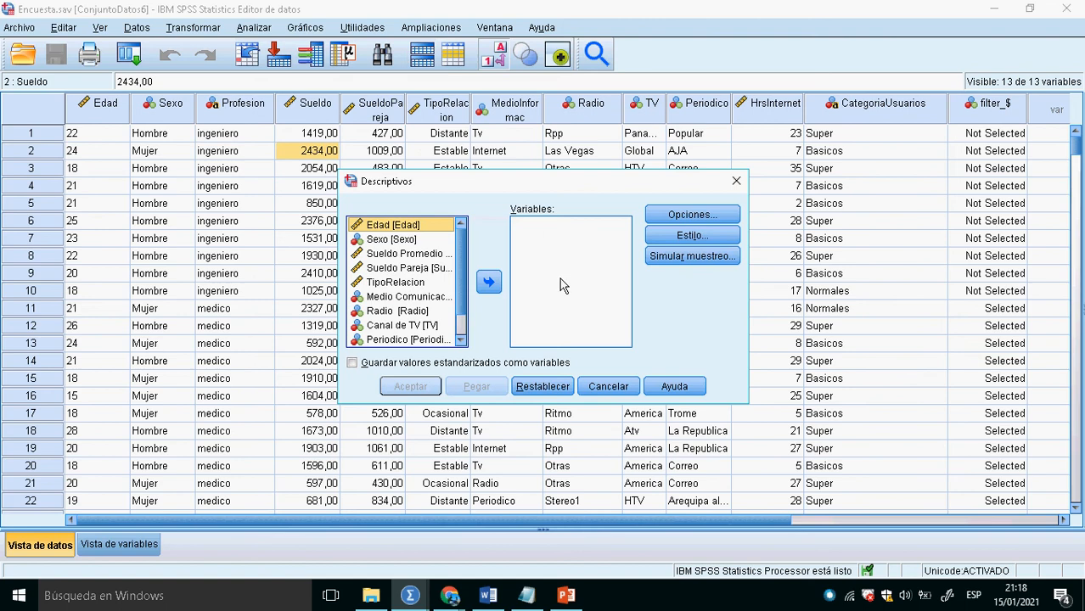
pyautogui.click(399, 253)
pyautogui.click(489, 282)
pyautogui.click(424, 385)
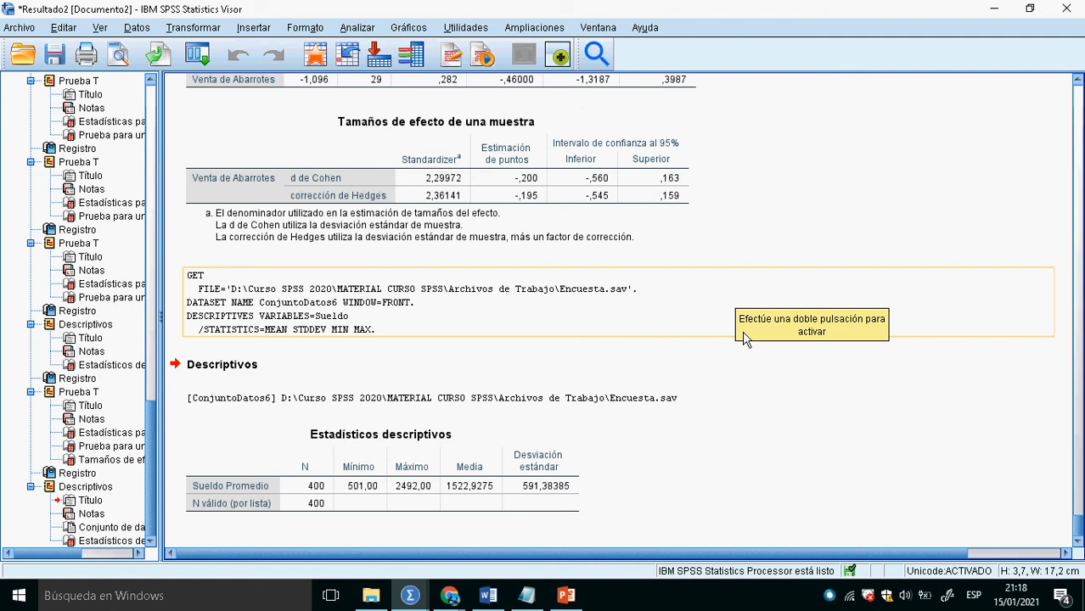
# - From the data editor, reset the one-sample T test, run it on Sueldo Promedio with test value 1500, and return to the data
pyautogui.click(316, 68)
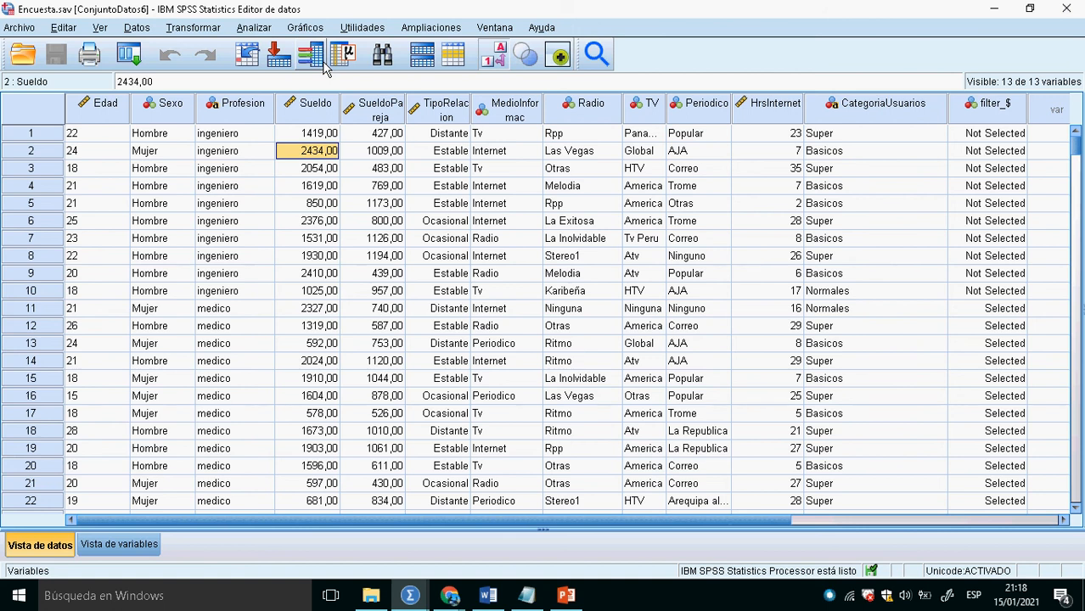
pyautogui.click(259, 28)
pyautogui.moveTo(399, 142)
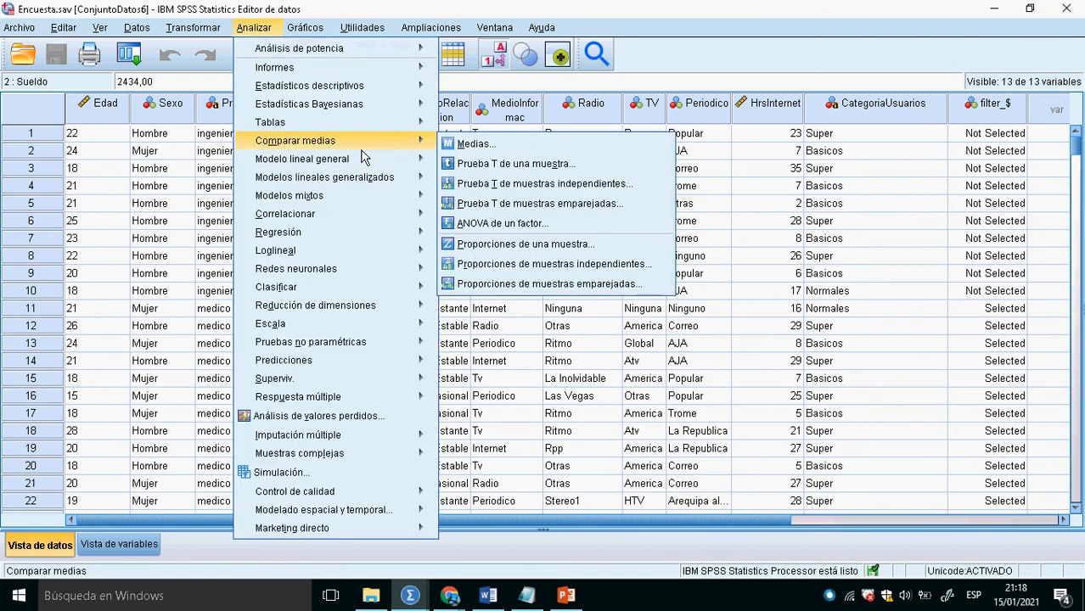
pyautogui.click(470, 163)
pyautogui.click(400, 373)
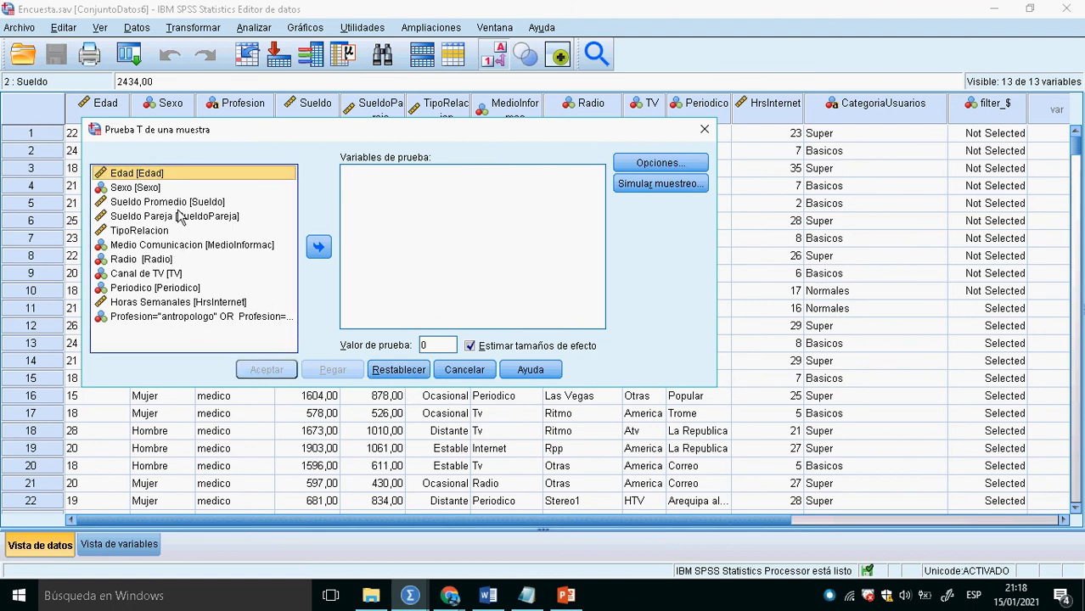
pyautogui.click(180, 203)
pyautogui.click(318, 247)
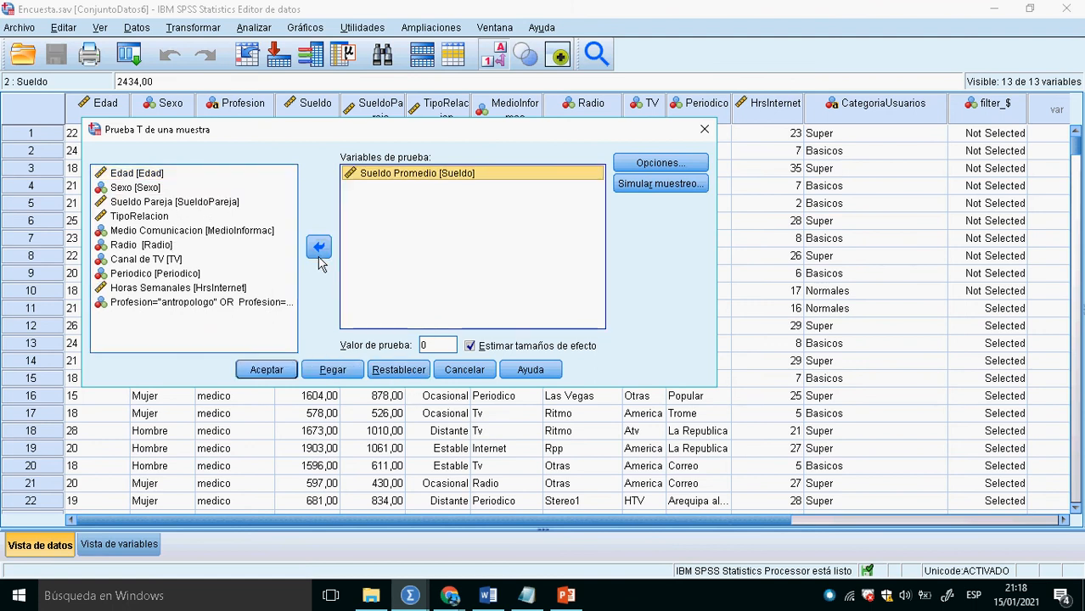
pyautogui.click(448, 346)
pyautogui.write('1500')
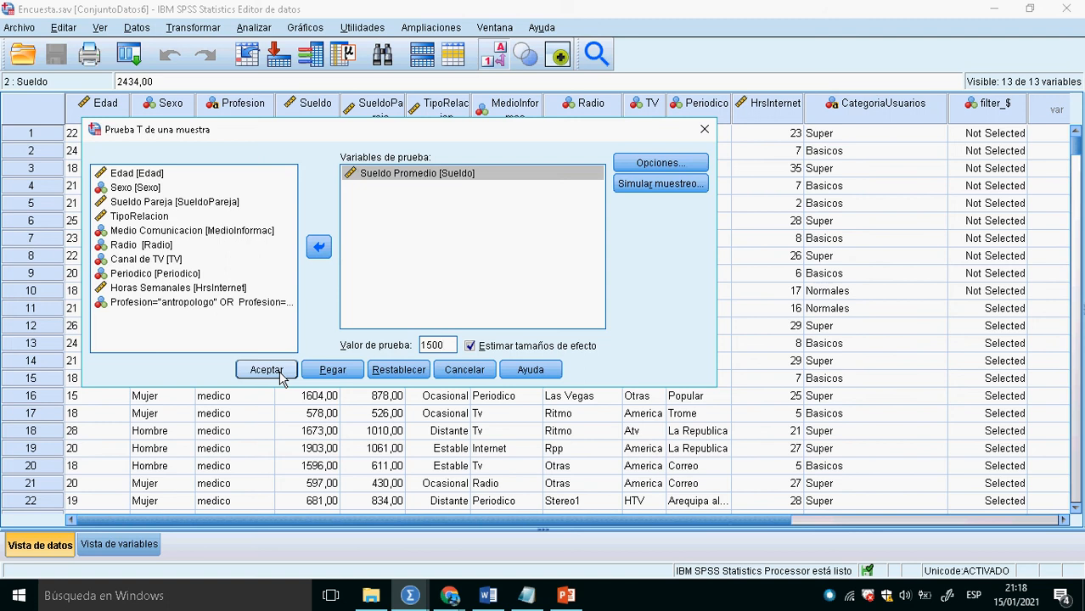
pyautogui.click(280, 376)
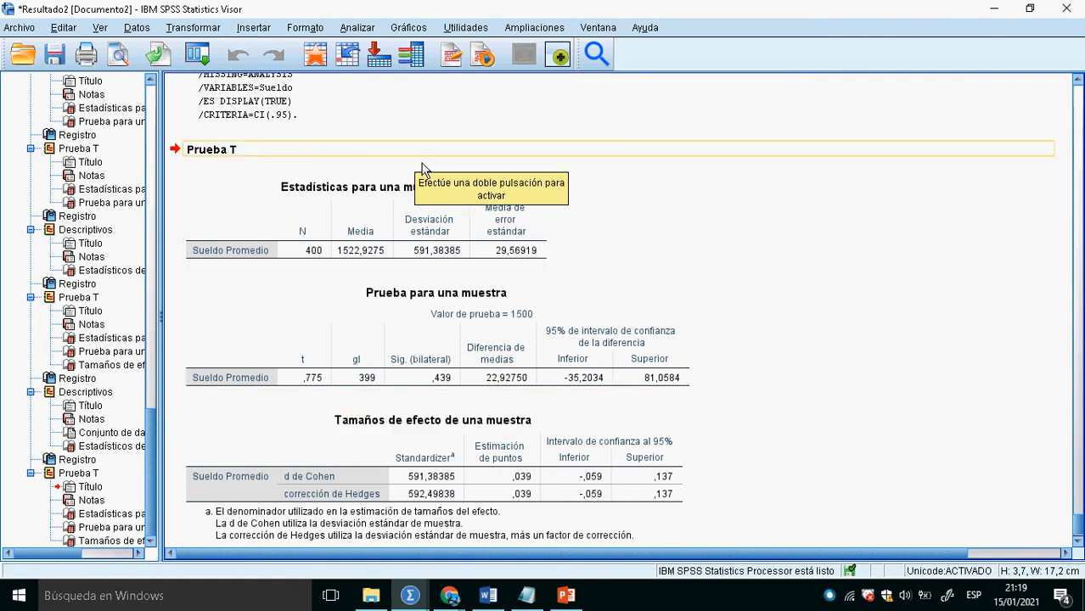
pyautogui.click(321, 66)
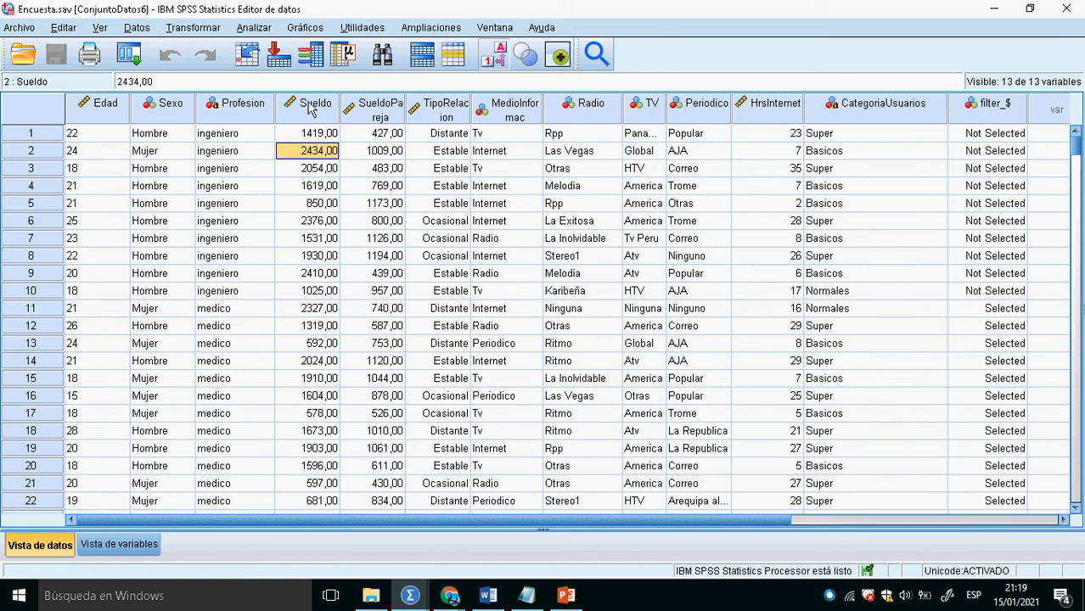
pyautogui.click(258, 29)
pyautogui.moveTo(276, 143)
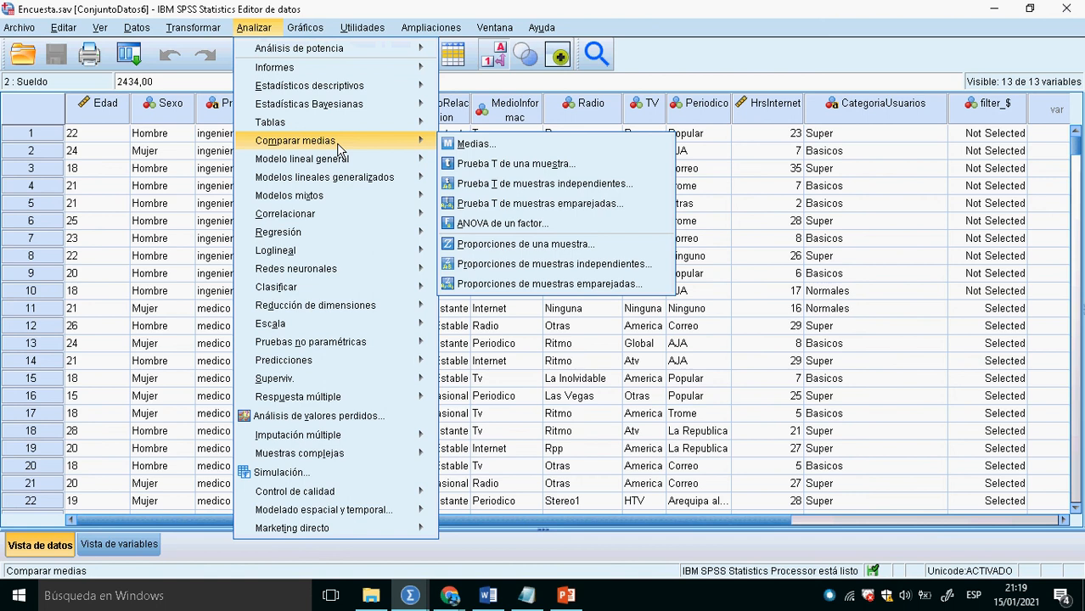
pyautogui.click(500, 165)
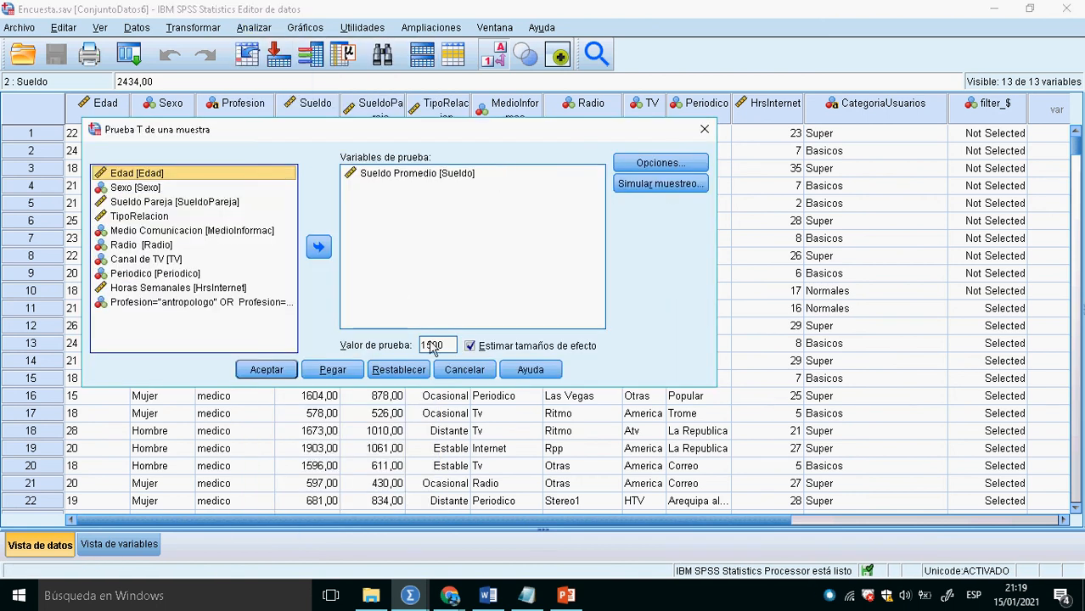
pyautogui.click(464, 369)
# - Run the Descriptives analysis on Sueldo Promedio again with the same settings
pyautogui.click(254, 27)
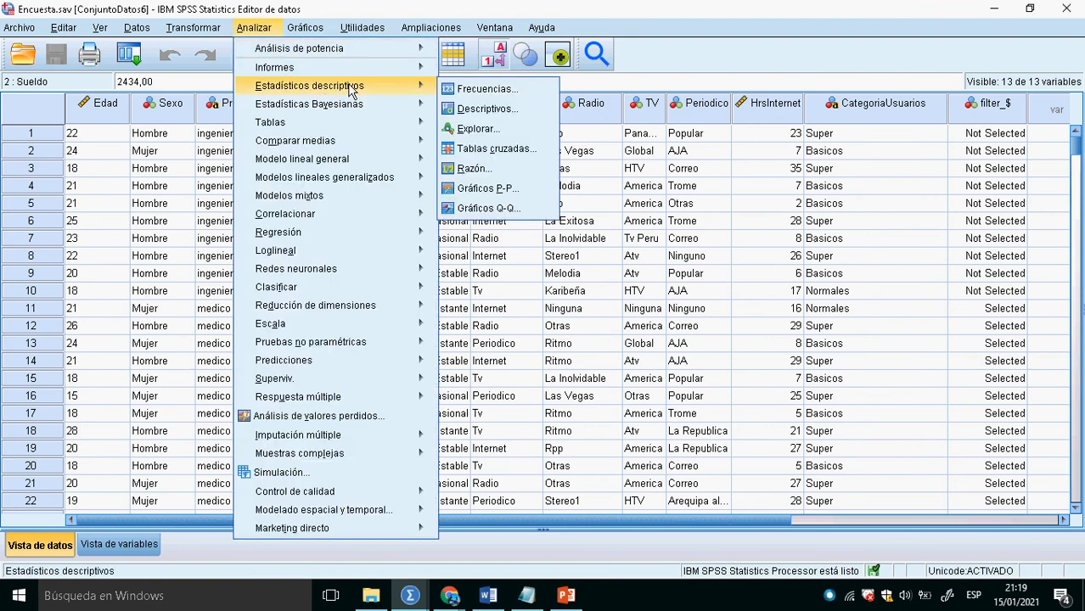
pyautogui.moveTo(423, 88)
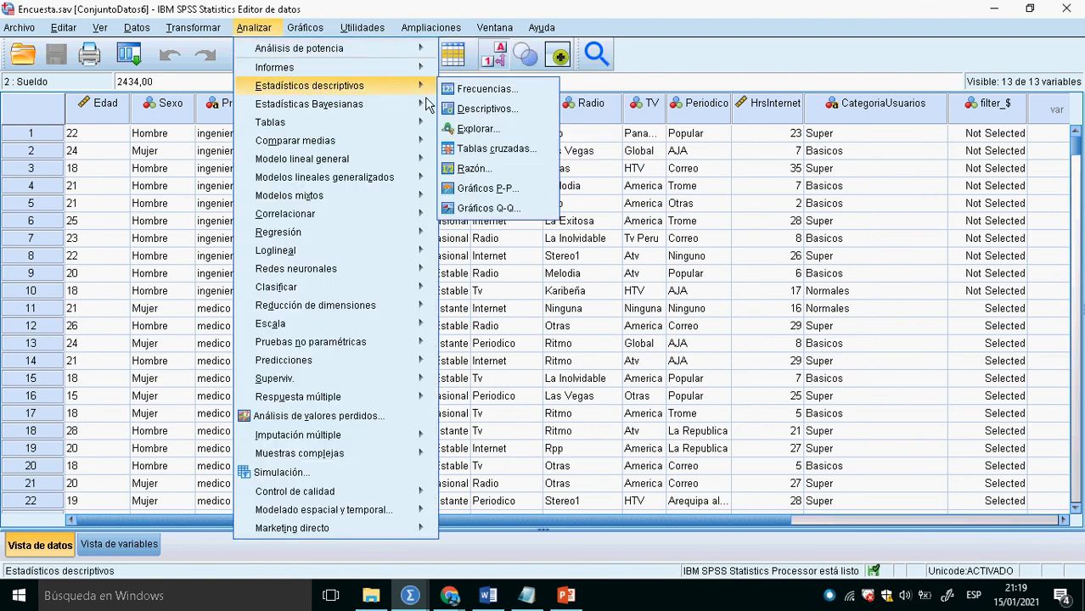
pyautogui.click(479, 108)
pyautogui.click(433, 392)
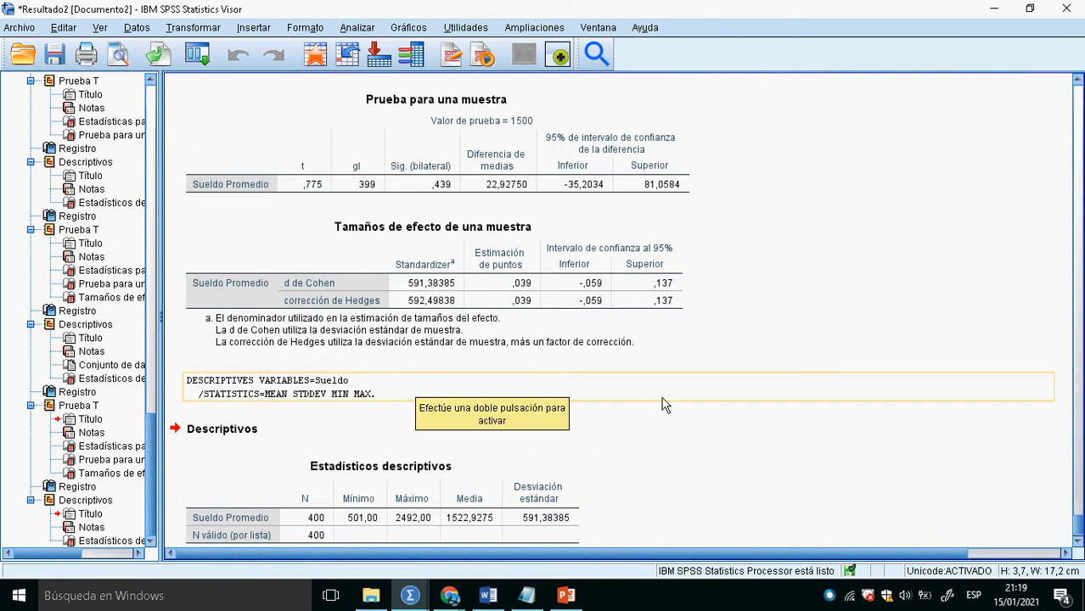
# - Return to the data editor and run the one-sample T test on Sueldo Promedio with test value 1600
pyautogui.click(348, 55)
pyautogui.click(254, 28)
pyautogui.moveTo(312, 92)
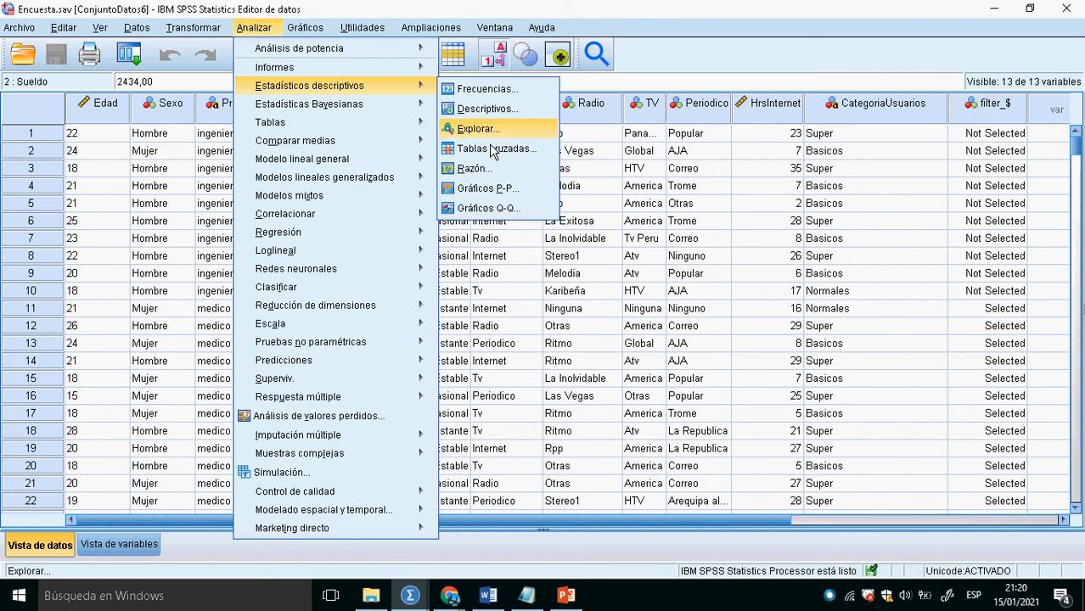
pyautogui.moveTo(399, 143)
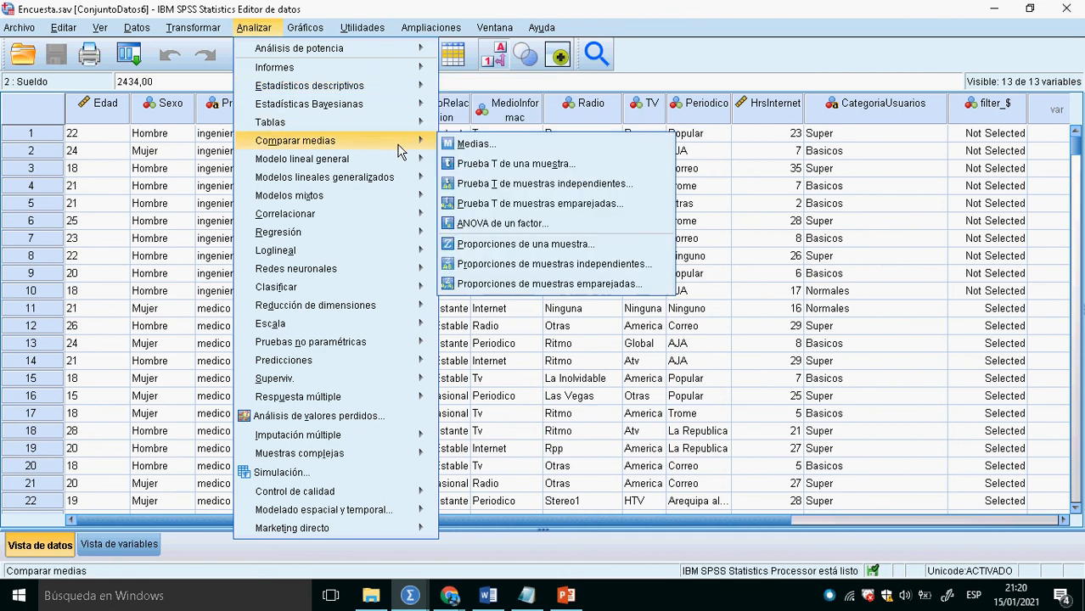
pyautogui.click(492, 166)
pyautogui.doubleClick(452, 346)
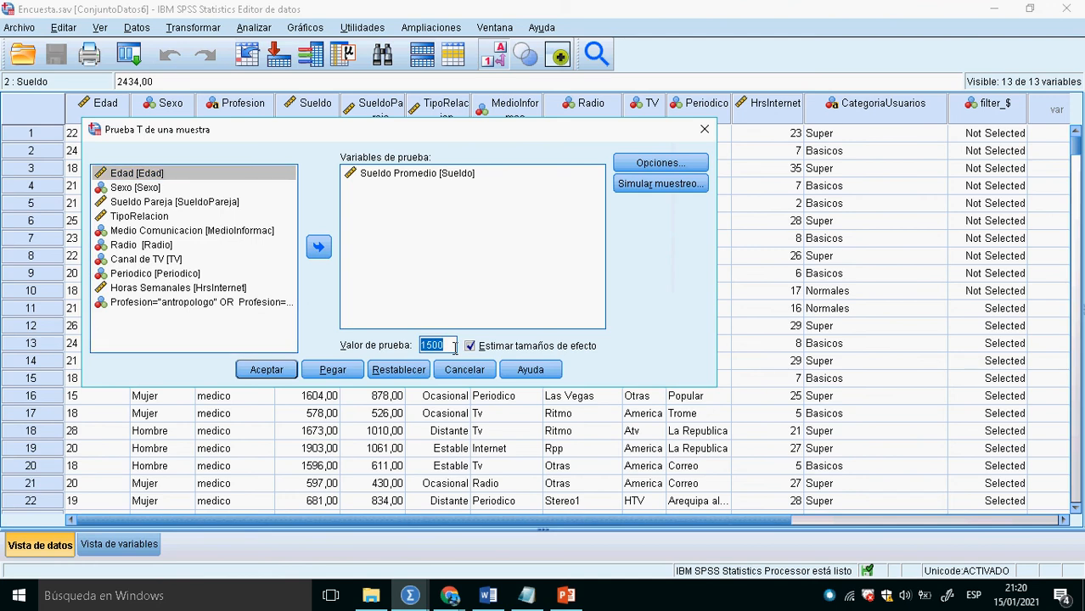
pyautogui.write('1600')
pyautogui.click(270, 371)
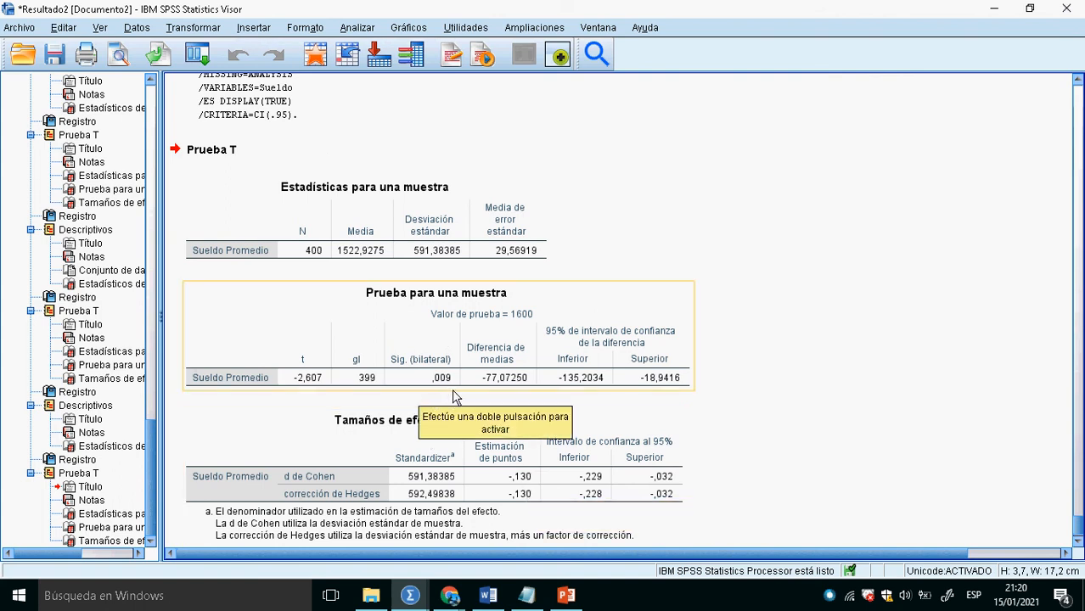
# - Switch to Notepad and set the mean to 1600 in both the Ho and H1 hypotheses under PASO1
pyautogui.hotkey('alt', 'Tab')
pyautogui.hotkey('alt', 'Tab')
pyautogui.hotkey('alt', 'Tab')
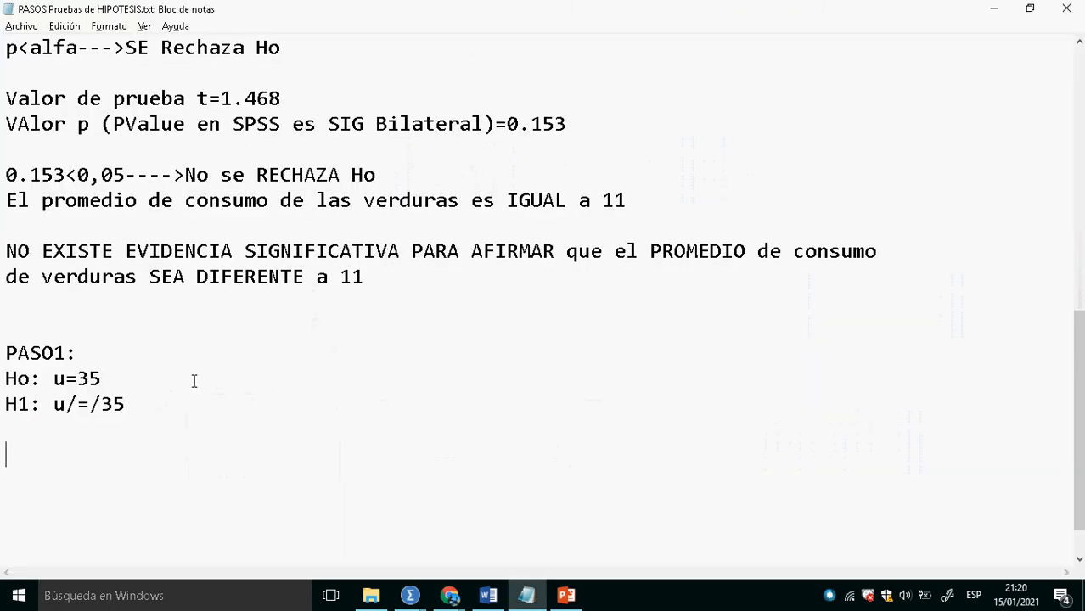
pyautogui.click(167, 378)
pyautogui.press('BackSpace')
pyautogui.press('BackSpace')
pyautogui.write('1600')
pyautogui.click(161, 412)
pyautogui.press('BackSpace')
pyautogui.press('BackSpace')
pyautogui.write('1600')
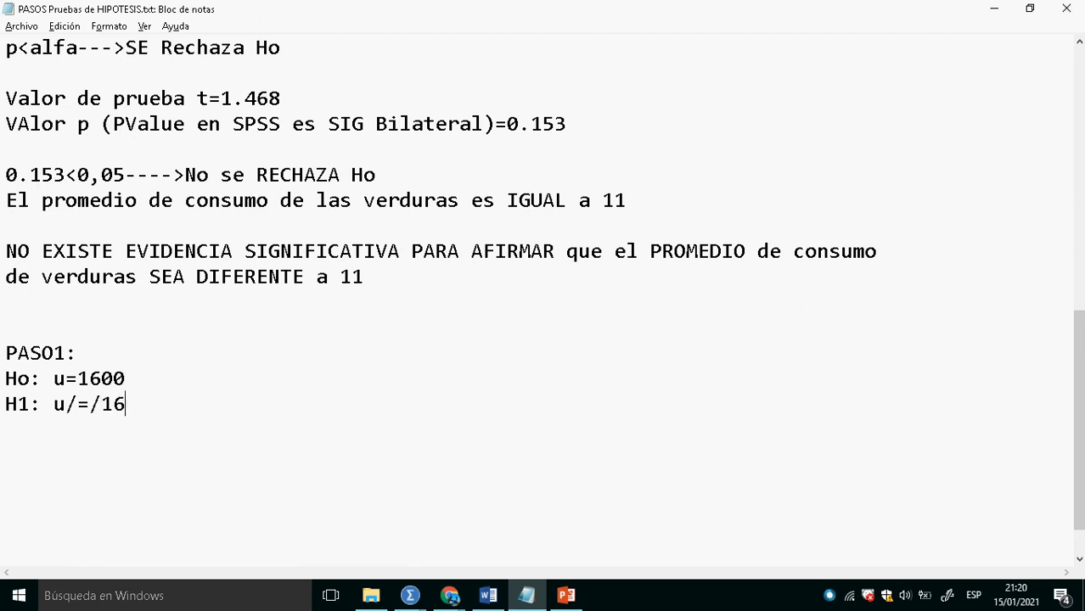
# - Add the line "valor p=0,009" below the hypotheses, taking the two-tailed significance from the SPSS output and leaving blank lines around it
pyautogui.press('Return')
pyautogui.press('Return')
pyautogui.hotkey('alt', 'Tab')
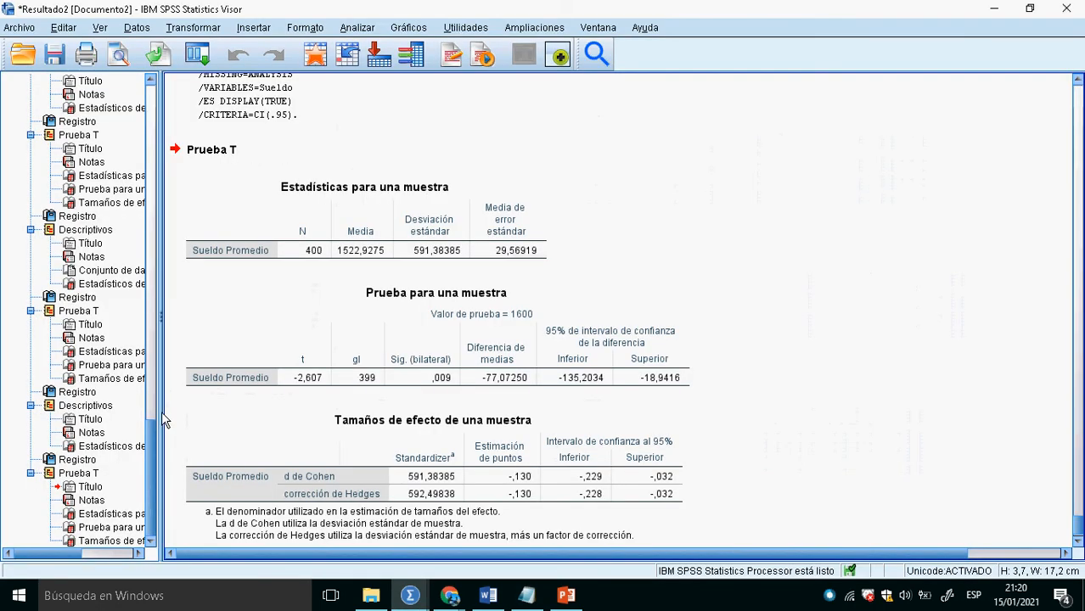
pyautogui.hotkey('alt', 'Tab')
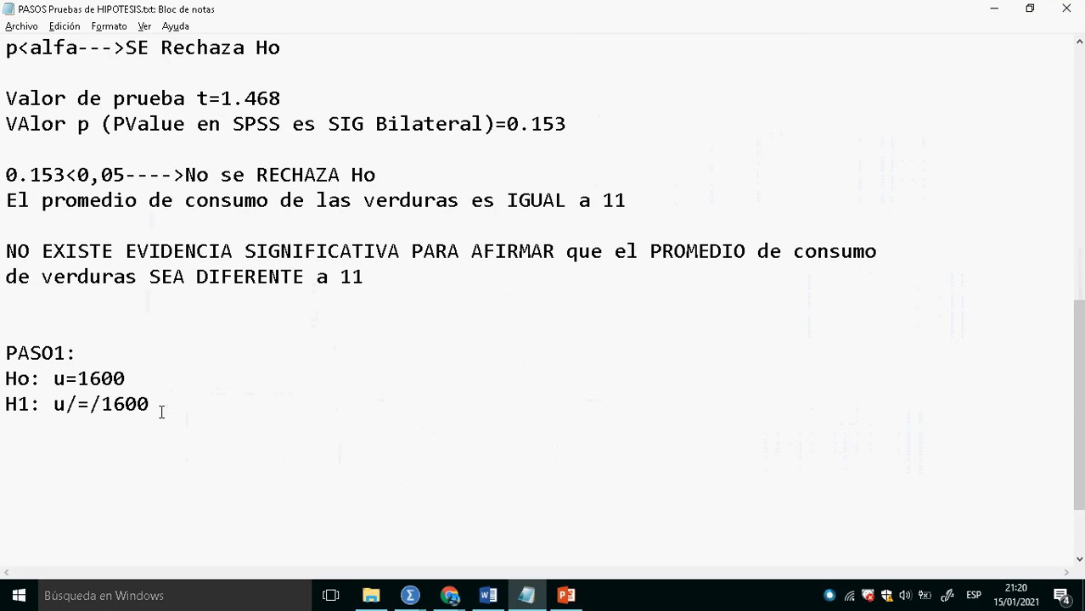
pyautogui.write('valor p=')
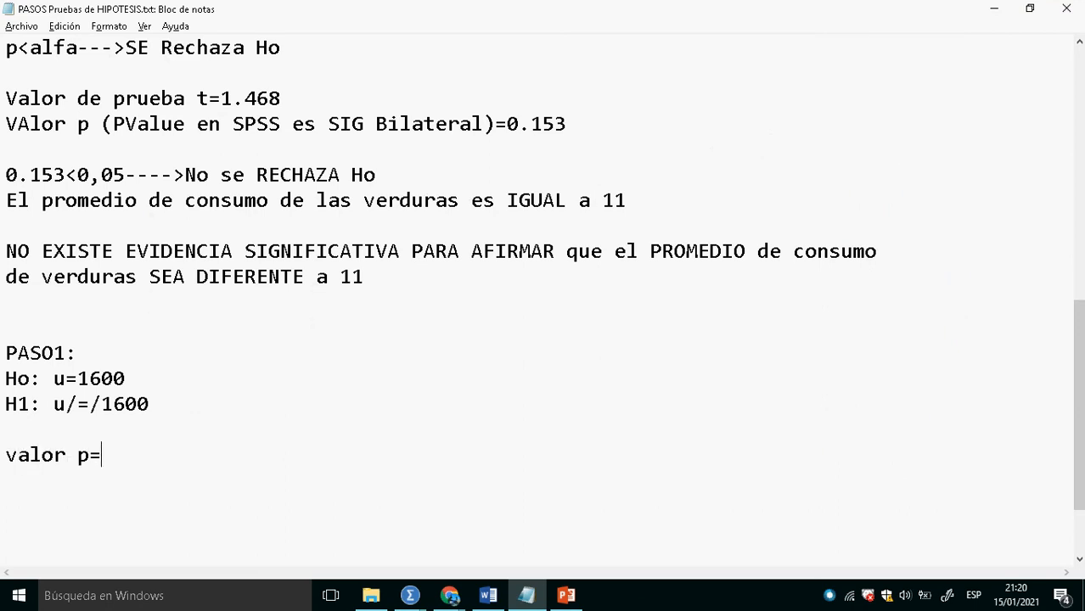
pyautogui.write('0,009')
pyautogui.press('Return')
pyautogui.press('Return')
# - Write the decision line "0,009<0.05--->SE RECHAZA Ho" below the p value, checking the SPSS output along the way
pyautogui.write('0,00')
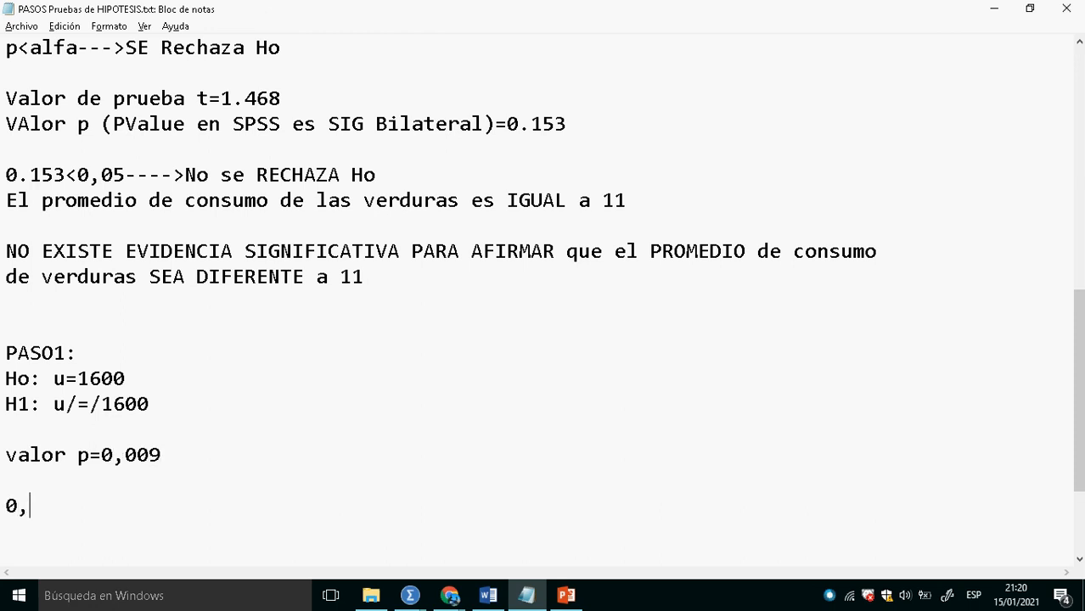
pyautogui.write('9')
pyautogui.hotkey('alt', 'Tab')
pyautogui.hotkey('alt', 'Tab')
pyautogui.write('<0.')
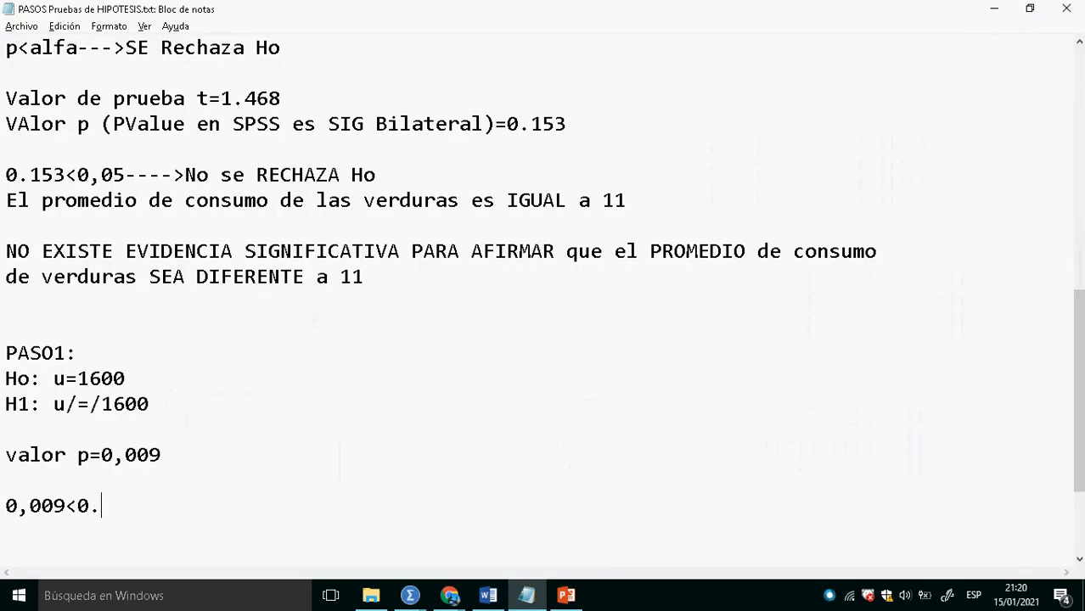
pyautogui.write('05--->SE ReCHZA')
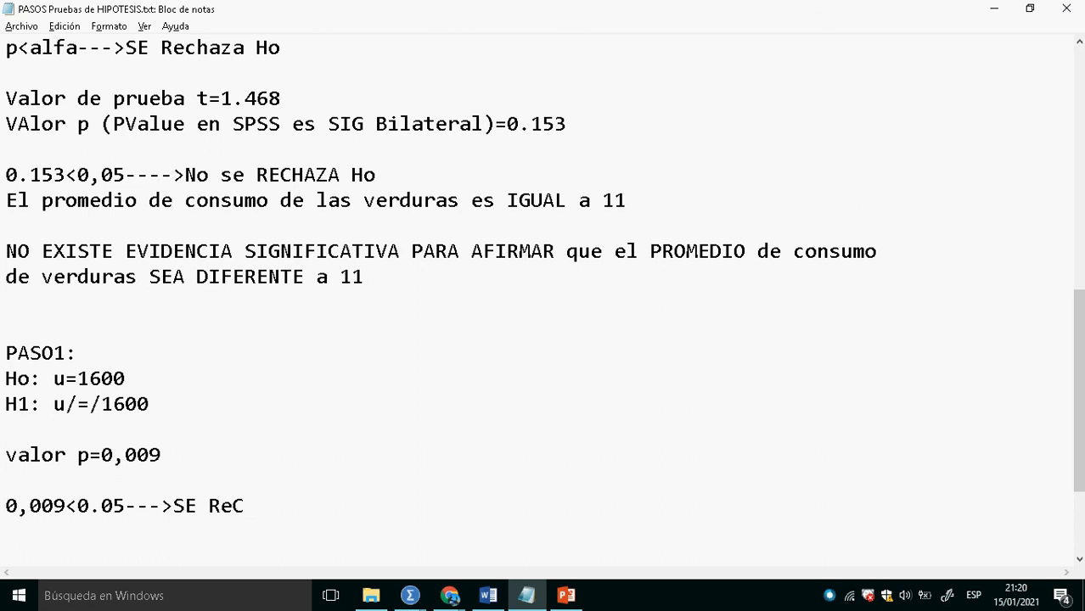
pyautogui.press('BackSpace')
pyautogui.press('BackSpace')
pyautogui.press('BackSpace')
pyautogui.press('BackSpace')
pyautogui.press('BackSpace')
pyautogui.write('ECA')
pyautogui.press('BackSpace')
pyautogui.write('HAZA Ho')
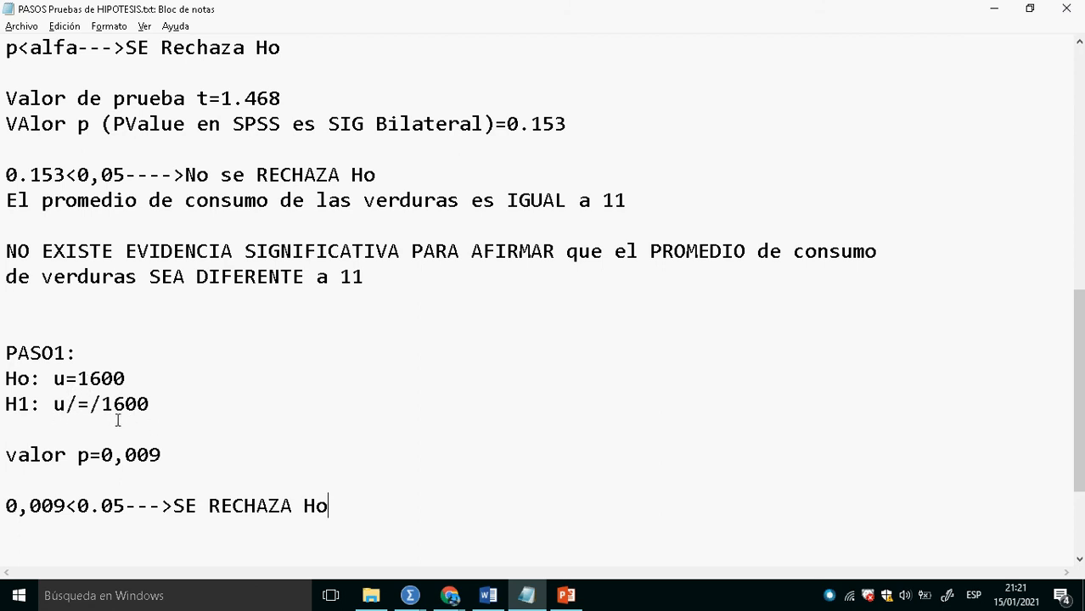
# - Copy "EXISTE EVIDENCIA SIGNIFICATIVA PARA AFIRMAR que el PROMEDIO de consumo" from the verduras conclusion onto a new line below the decision
pyautogui.moveTo(160, 410); pyautogui.dragTo(7, 411)
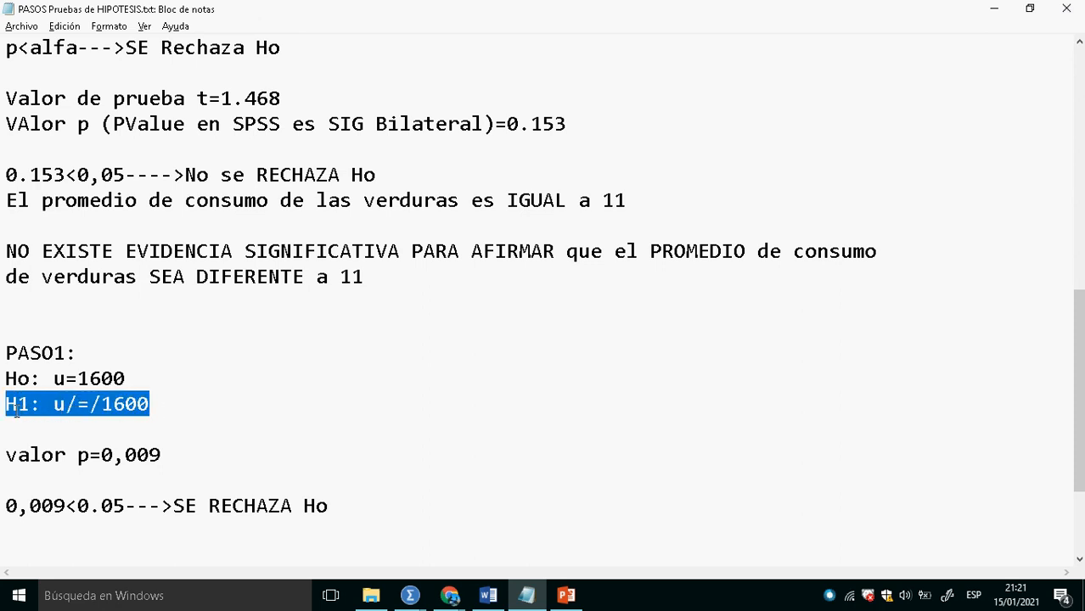
pyautogui.click(160, 411)
pyautogui.click(336, 509)
pyautogui.press('Return')
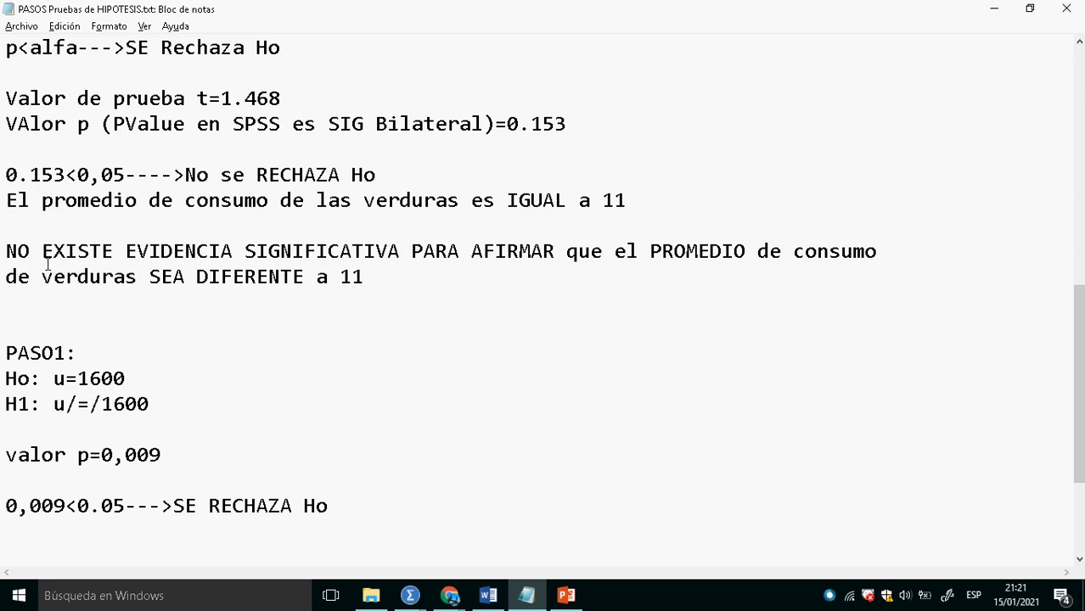
pyautogui.moveTo(42, 251); pyautogui.dragTo(880, 268)
pyautogui.hotkey('ctrl', 'c')
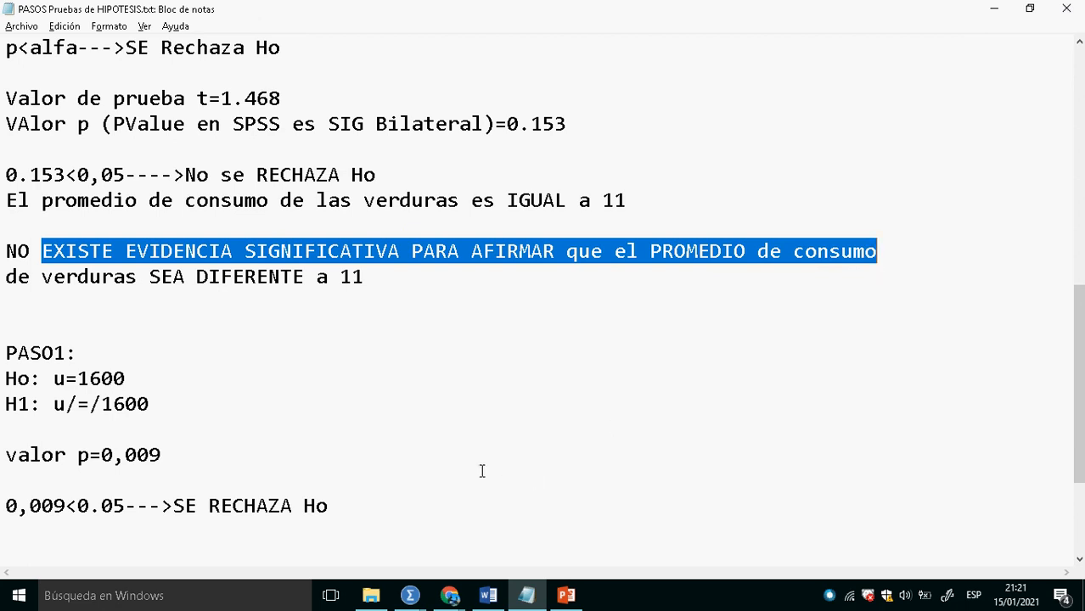
pyautogui.click(94, 534)
pyautogui.hotkey('ctrl', 'v')
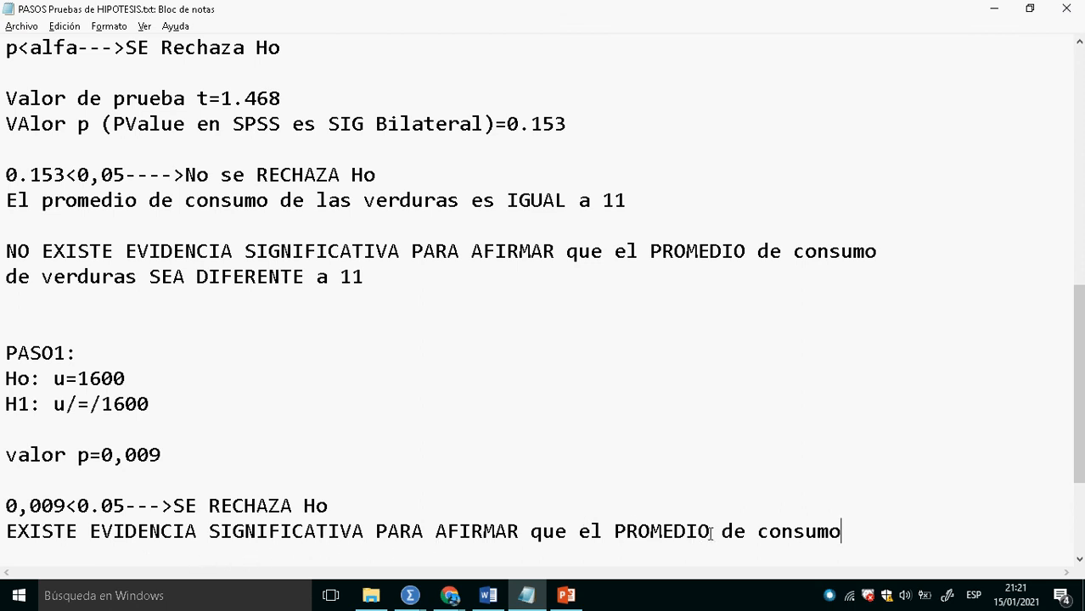
# - Continue the conclusion below the decision line with "salarios es DIFERENTE" after "PROMEDIO de"
pyautogui.click(772, 535)
pyautogui.press('BackSpace')
pyautogui.write('salarios e')
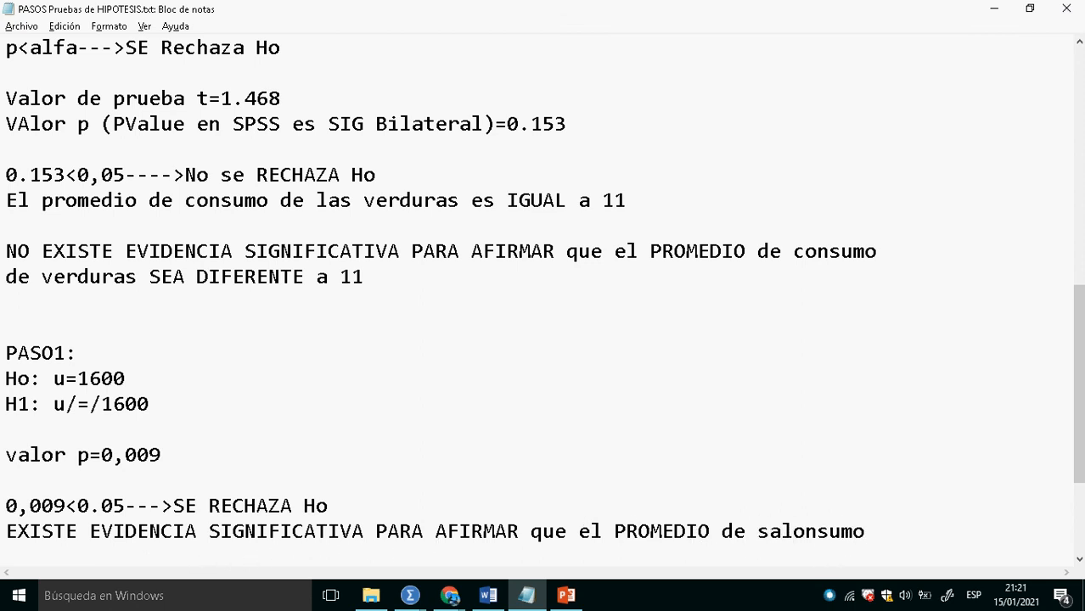
pyautogui.write('s DIF')
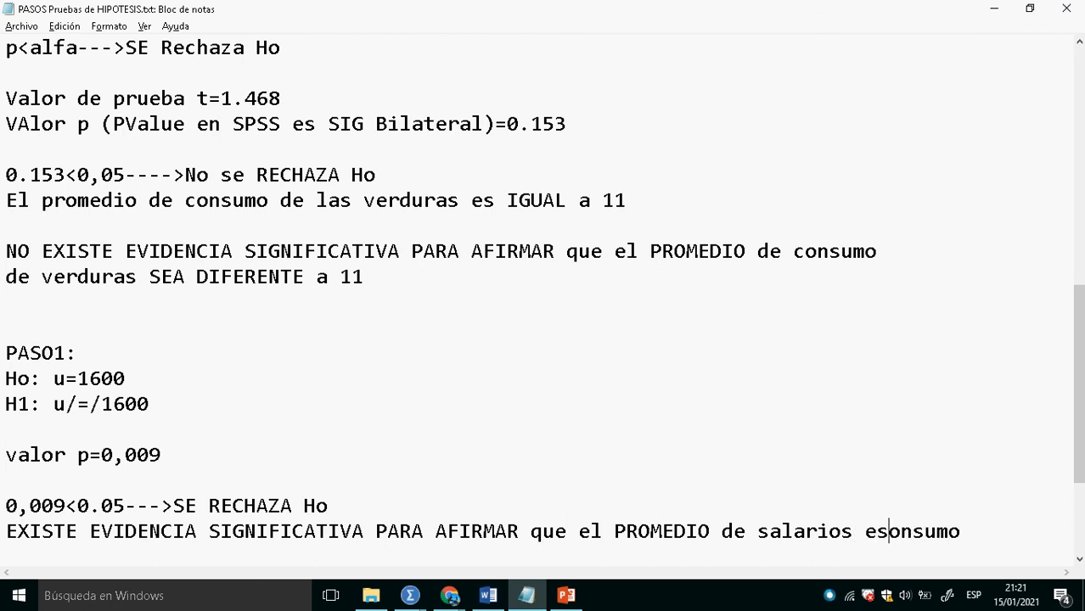
pyautogui.write('ErenTE')
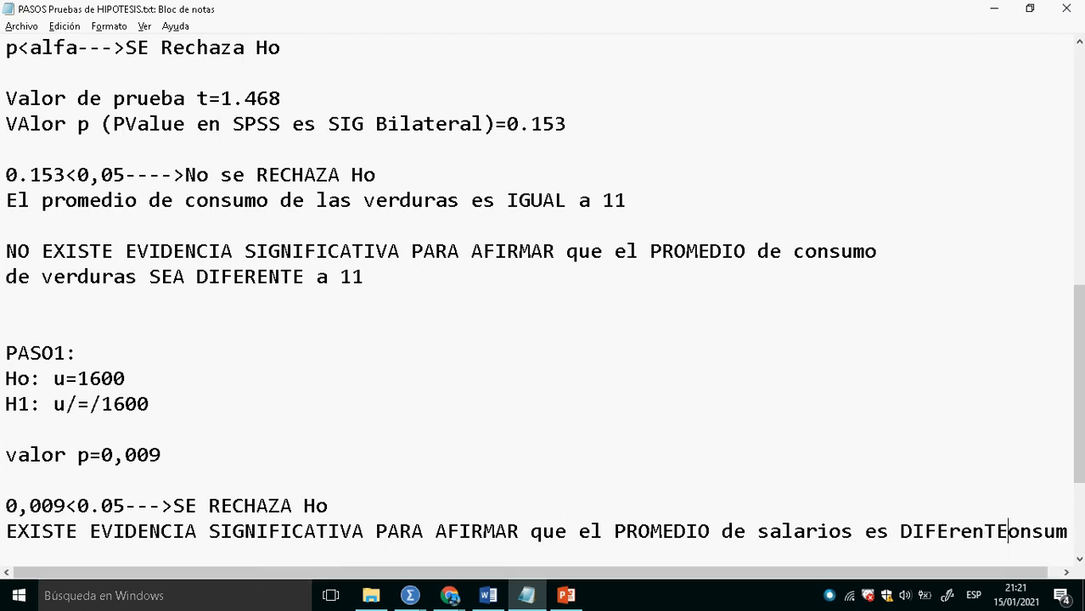
pyautogui.write('D')
pyautogui.press('BackSpace')
pyautogui.press('BackSpace')
pyautogui.press('BackSpace')
pyautogui.press('BackSpace')
pyautogui.press('BackSpace')
pyautogui.press('BackSpace')
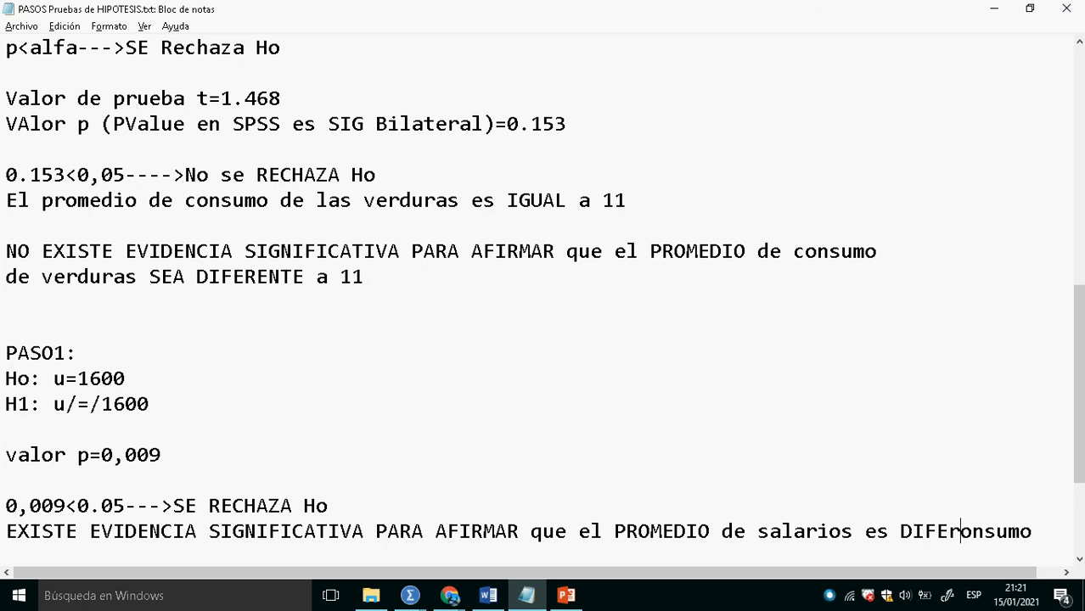
pyautogui.write('RENTE')
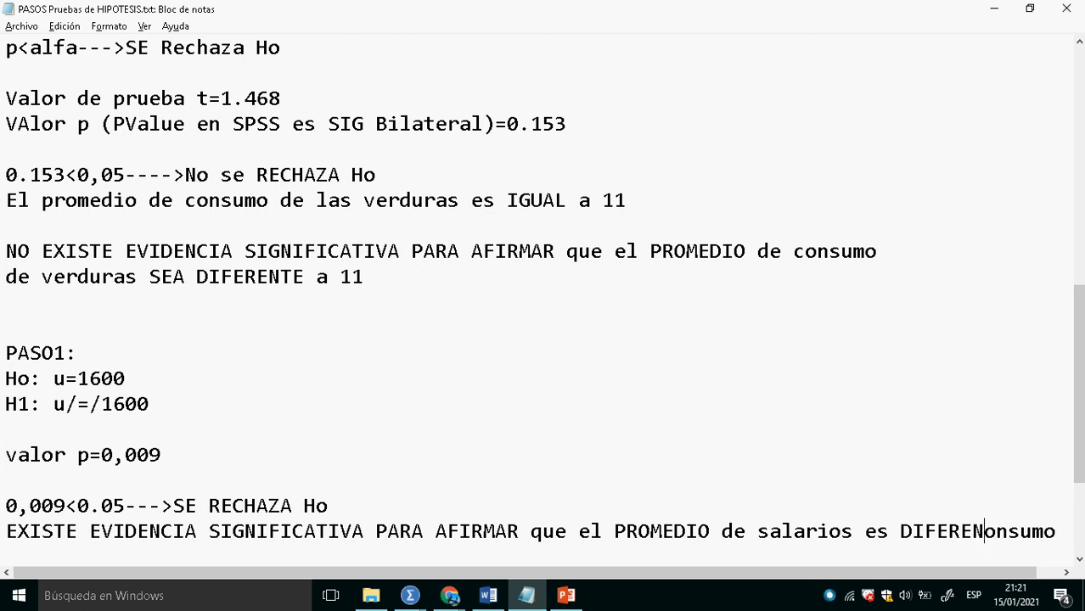
# - Finish the conclusion with "de 1600" on a new line and remove the leftover letters of "consumo"
pyautogui.press('Return')
pyautogui.write('}')
pyautogui.press('BackSpace')
pyautogui.write('de 1')
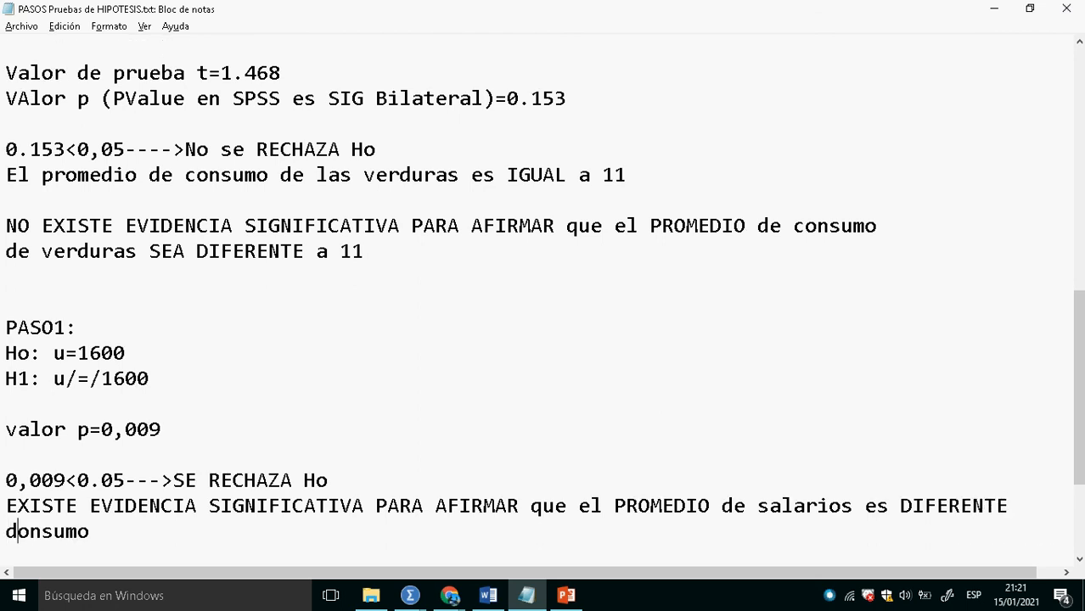
pyautogui.write('600')
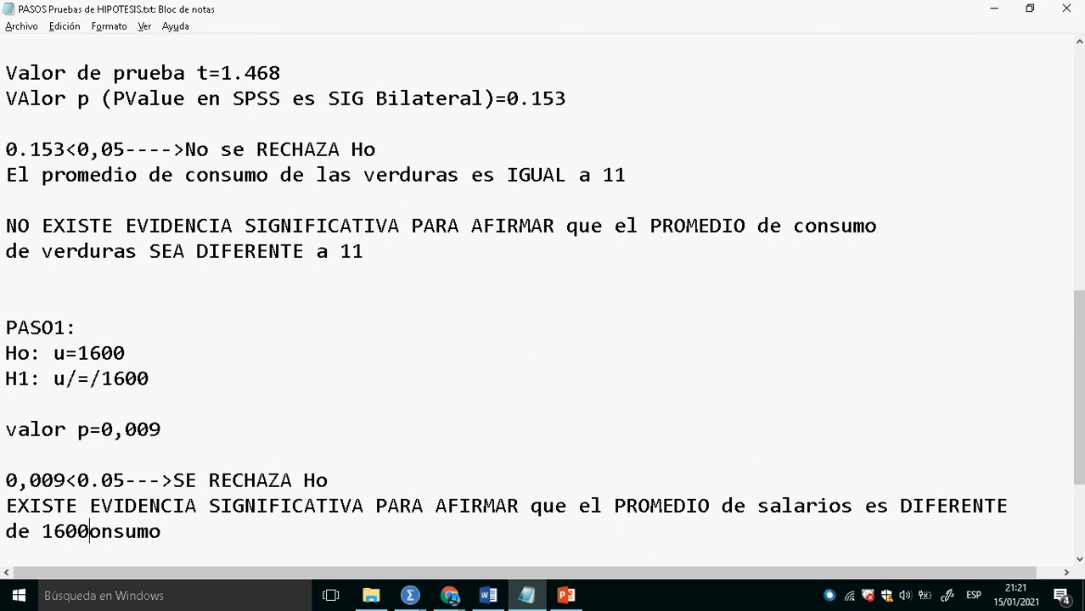
pyautogui.press('Delete')
pyautogui.press('Delete')
pyautogui.press('Delete')
pyautogui.press('Delete')
pyautogui.press('Delete')
pyautogui.press('Delete')
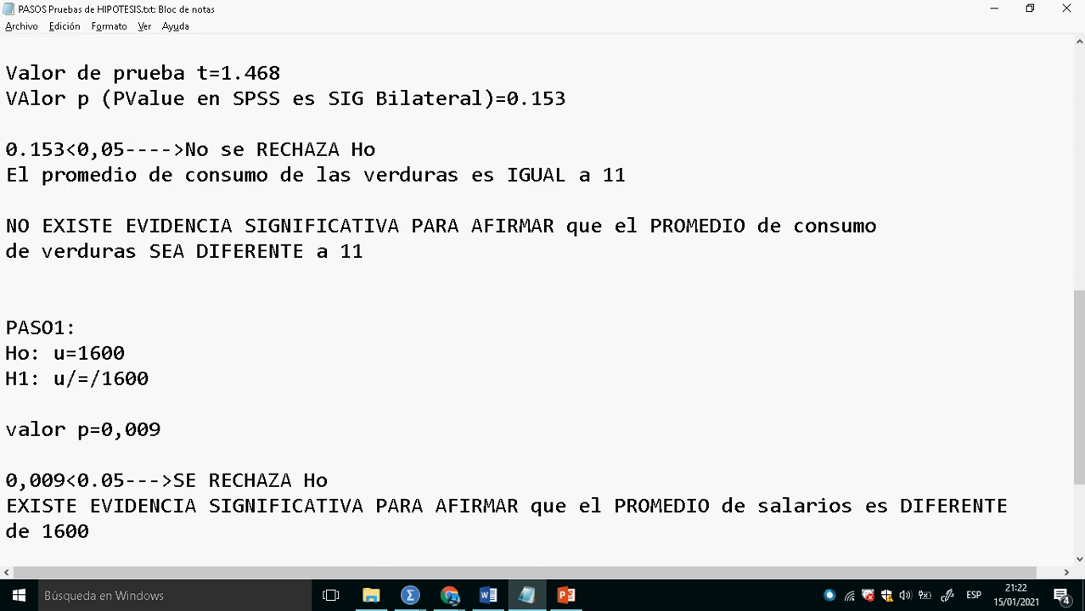
# - Review the Sueldo T test output and the Encuesta.sav data in SPSS, and return to the Notepad notes
pyautogui.hotkey('alt', 'Tab')
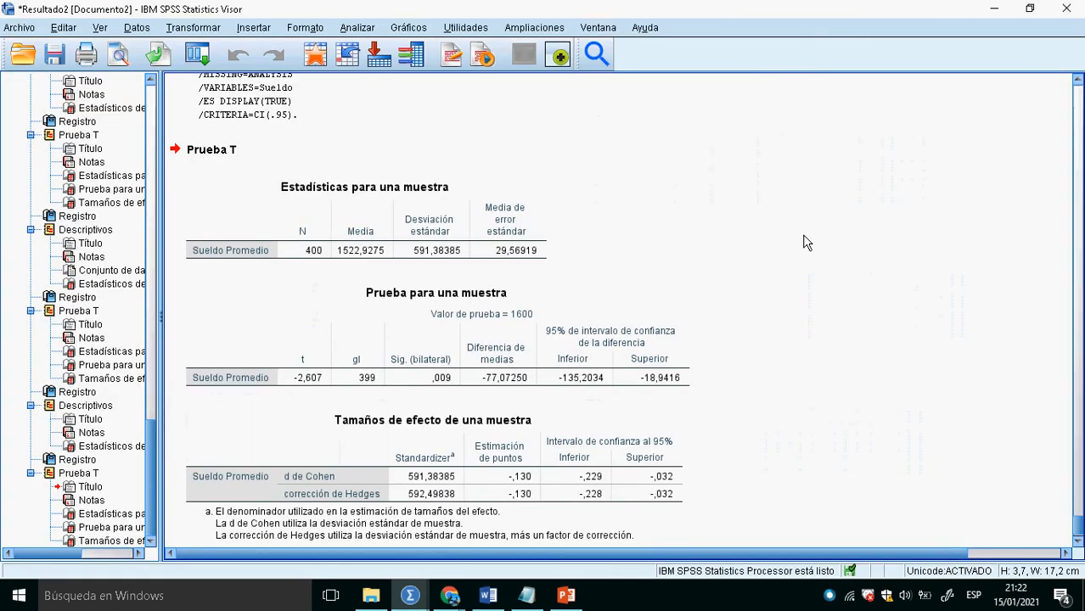
pyautogui.click(319, 66)
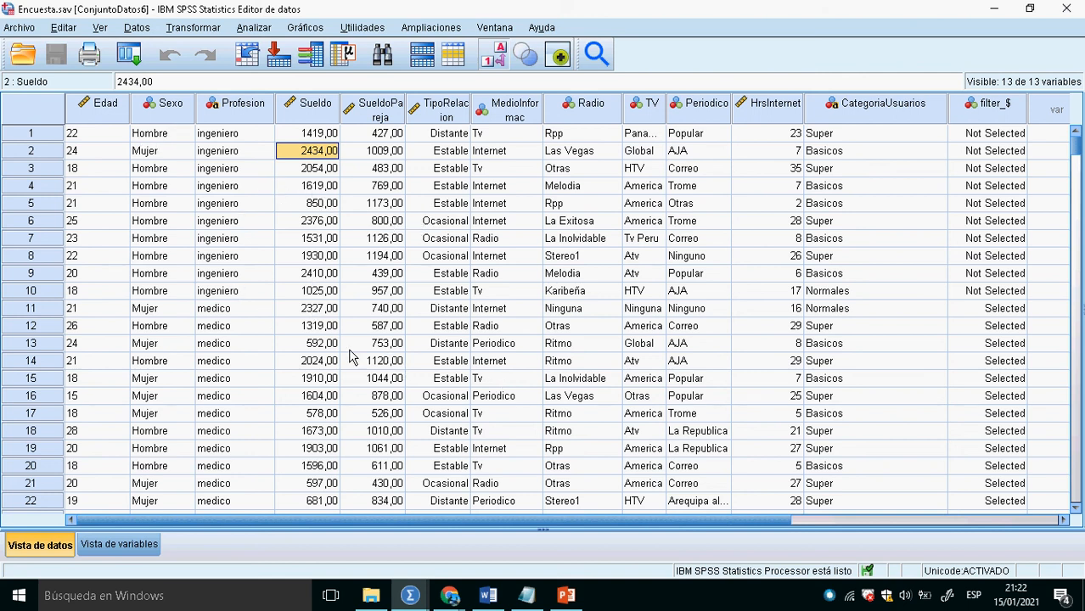
pyautogui.hotkey('alt', 'Tab')
pyautogui.hotkey('alt', 'Tab')
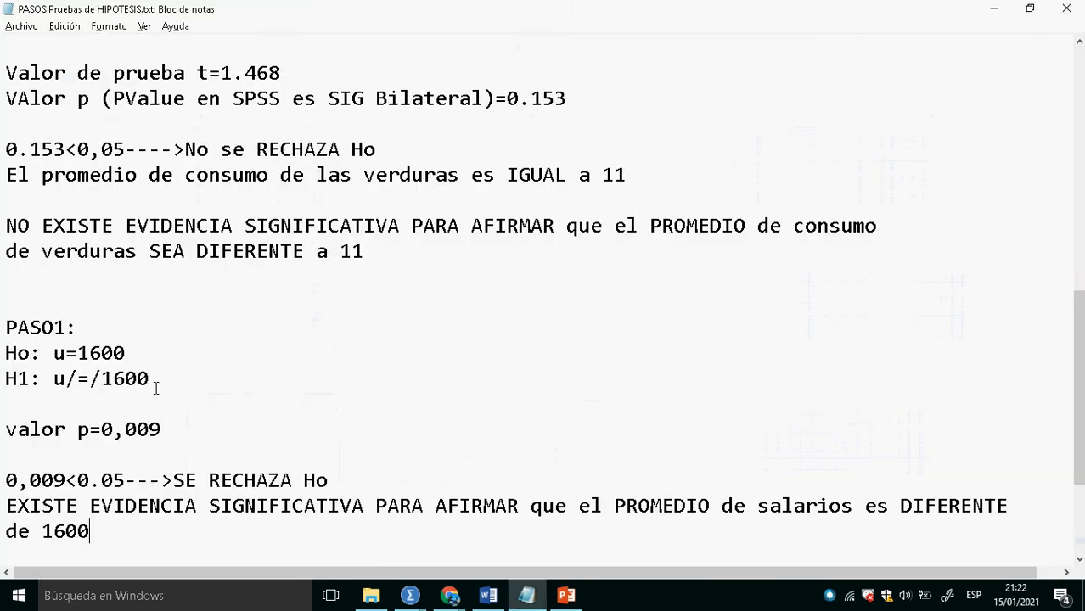
# - Copy the Ho: u=1600 and H1: u/=/1600 lines below the salary conclusion, leaving a blank line before them
pyautogui.click(73, 358)
pyautogui.scroll(-2, 172, 412)
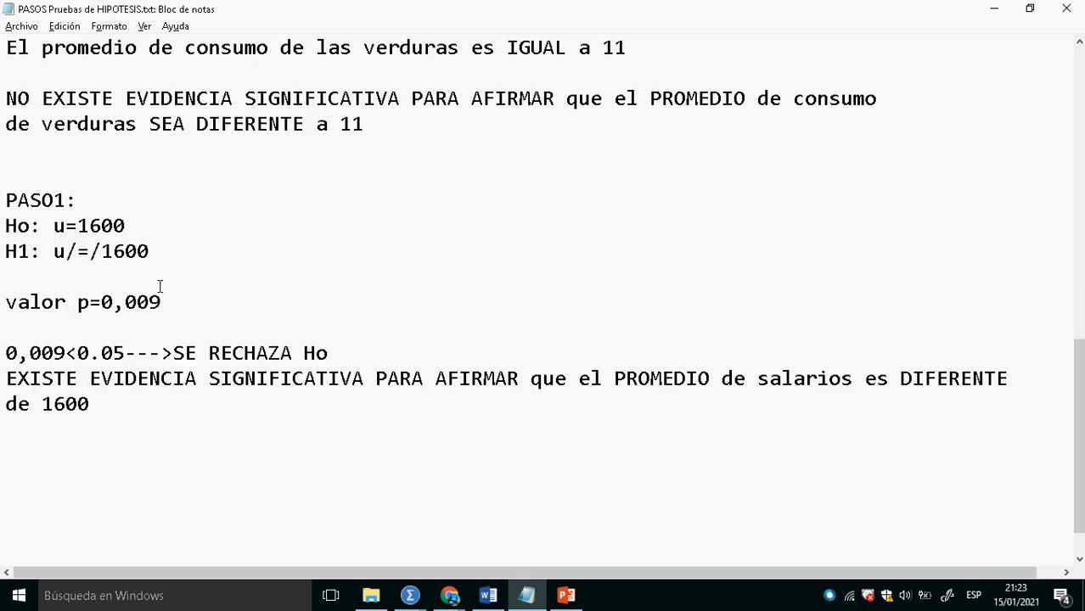
pyautogui.moveTo(152, 254); pyautogui.dragTo(6, 225)
pyautogui.hotkey('ctrl', 'c')
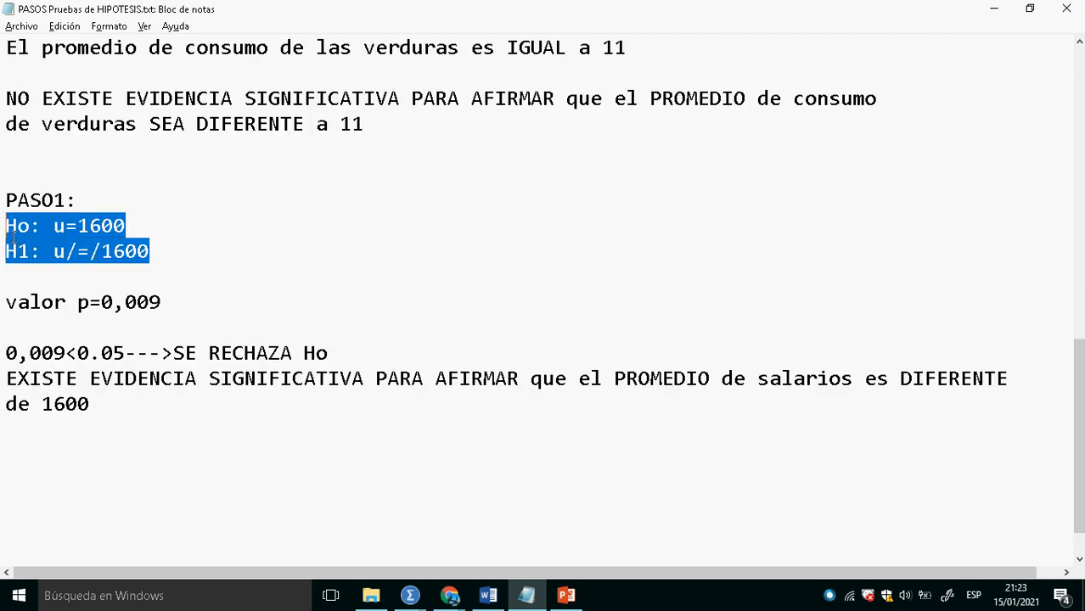
pyautogui.click(110, 418)
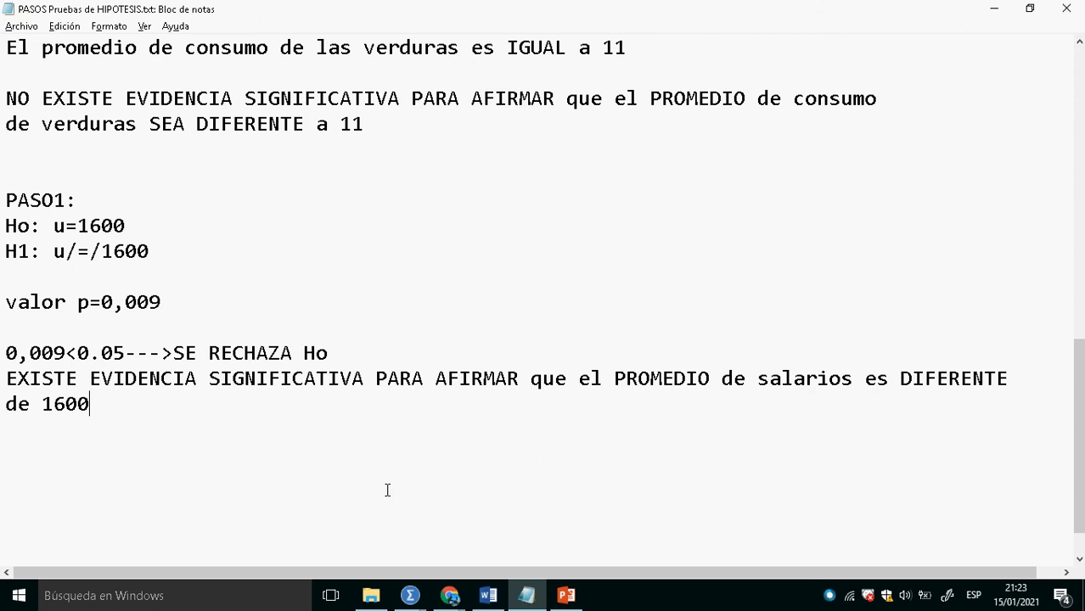
pyautogui.press('Return')
pyautogui.press('Return')
pyautogui.hotkey('ctrl', 'v')
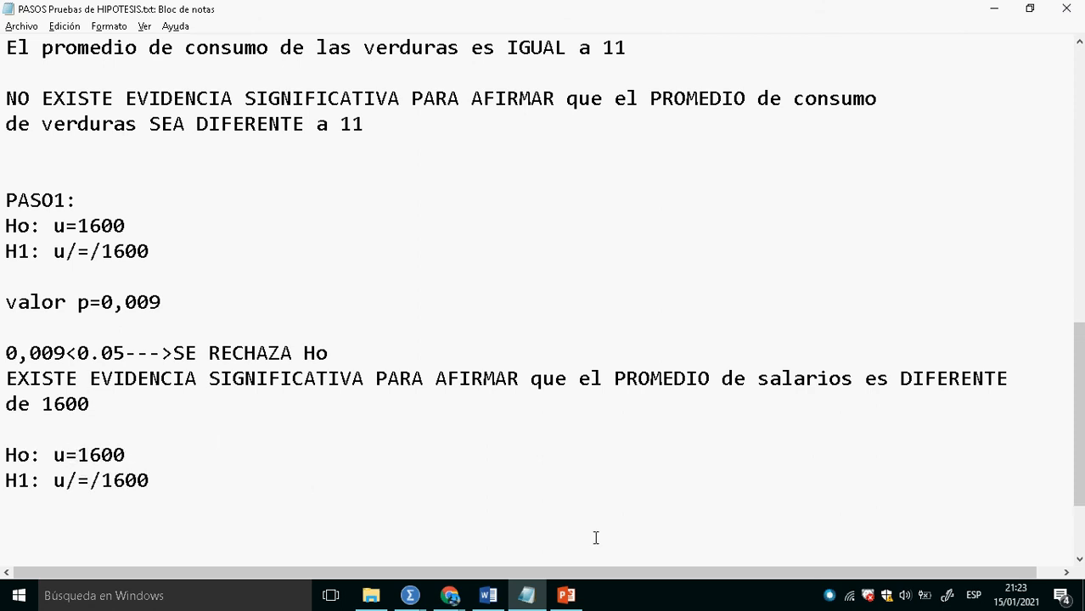
# - Turn the copied hypotheses into a left-tailed pair: Ho: u>=1600 and H1: u<1600
pyautogui.write('>')
pyautogui.press('Left')
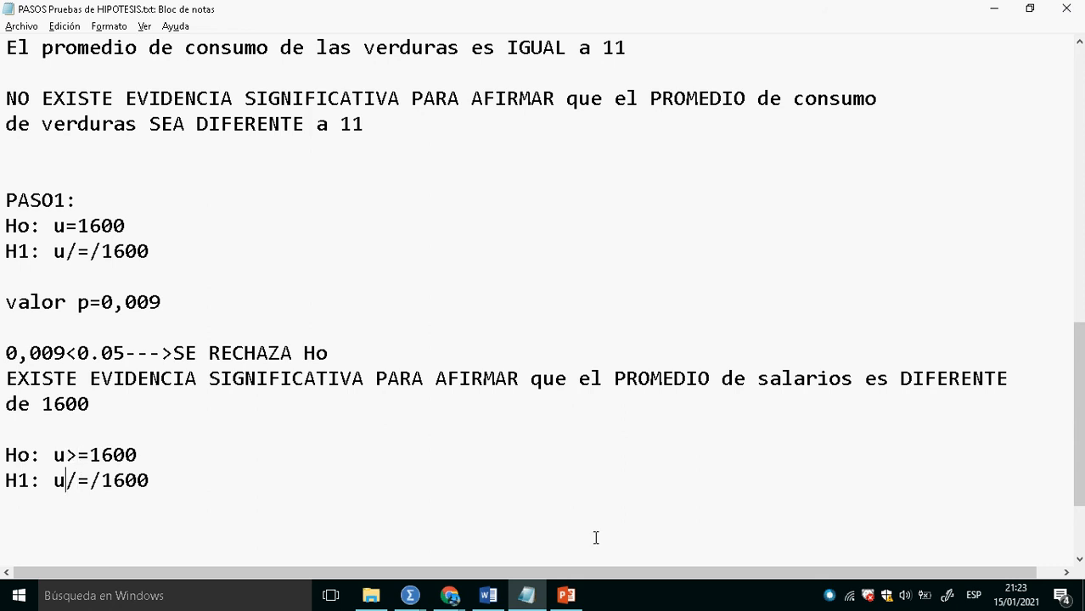
pyautogui.write('<')
pyautogui.press('Delete')
pyautogui.press('Delete')
pyautogui.press('Delete')
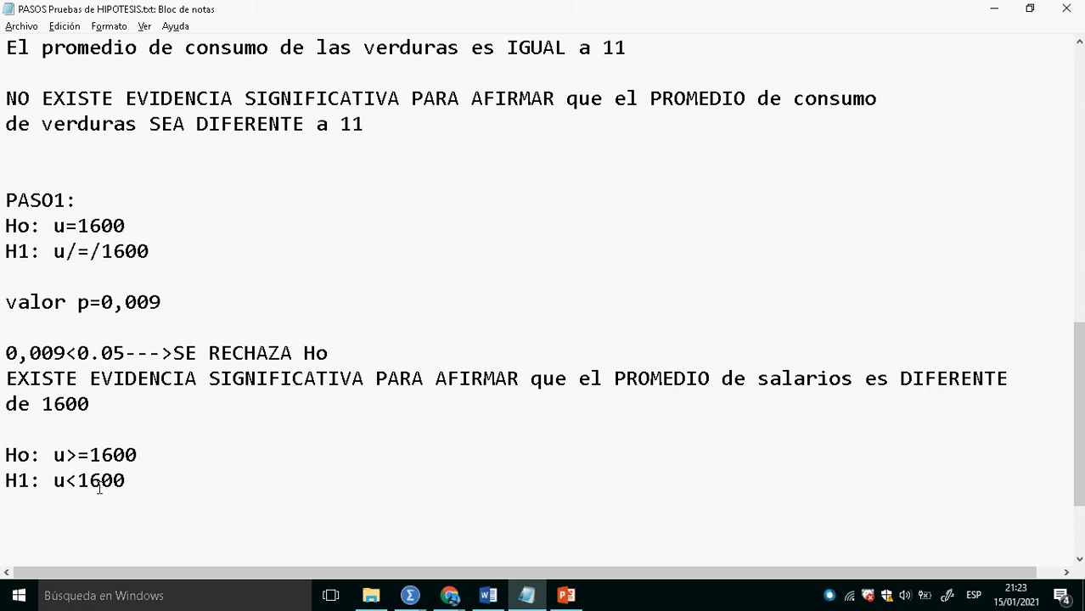
# - Duplicate the Ho: u>=1600 and H1: u<1600 pair below itself, separated by a blank line
pyautogui.moveTo(136, 484); pyautogui.dragTo(7, 464)
pyautogui.hotkey('ctrl', 'c')
pyautogui.click(160, 492)
pyautogui.press('Return')
pyautogui.press('Return')
pyautogui.hotkey('ctrl', 'v')
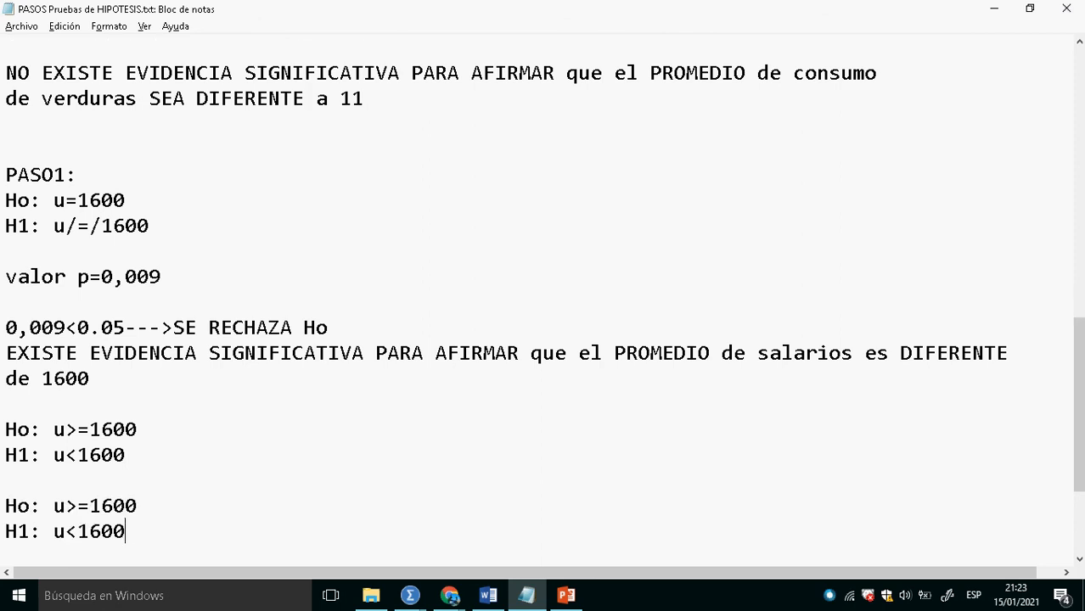
# - Turn the last hypothesis pair into a right-tailed one: Ho: u<=1600 and H1: u>1600
pyautogui.click(77, 508)
pyautogui.press('BackSpace')
pyautogui.write('<')
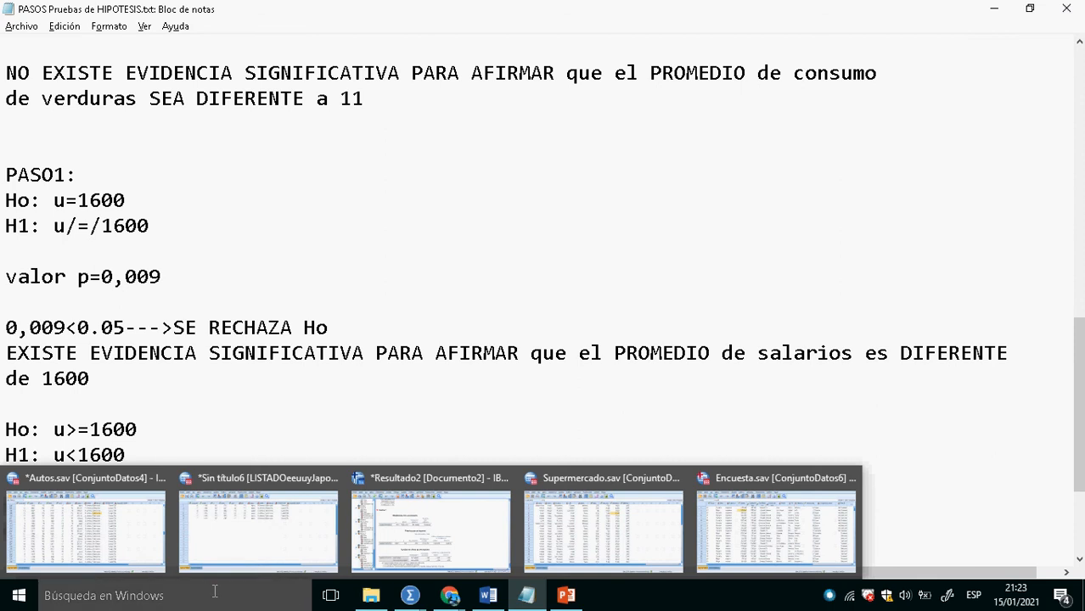
pyautogui.click(202, 441)
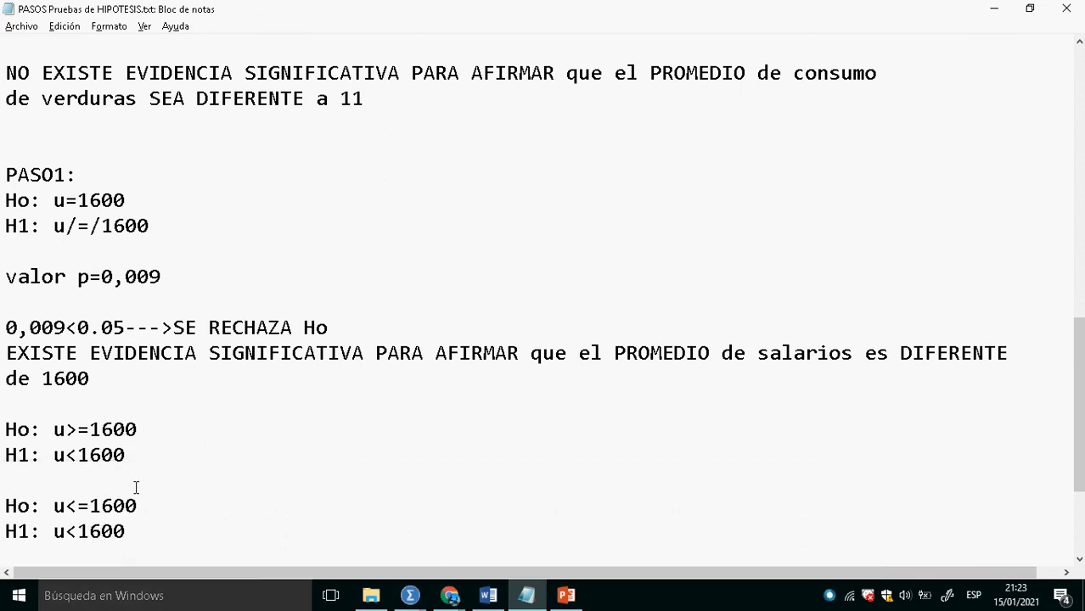
pyautogui.click(78, 531)
pyautogui.press('BackSpace')
pyautogui.write('>')
pyautogui.scroll(-5, 1079, 559)
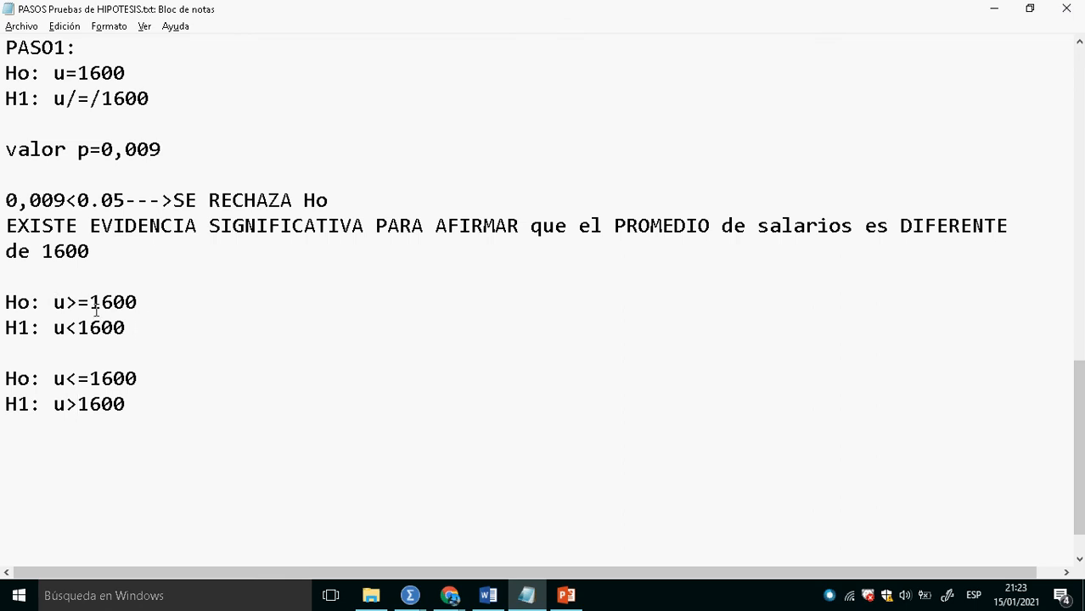
# - Copy the two-tailed pair Ho: u=1600 and H1: u/=/1600 above the one-tailed pairs, with a blank line after it
pyautogui.moveTo(165, 109); pyautogui.dragTo(7, 77)
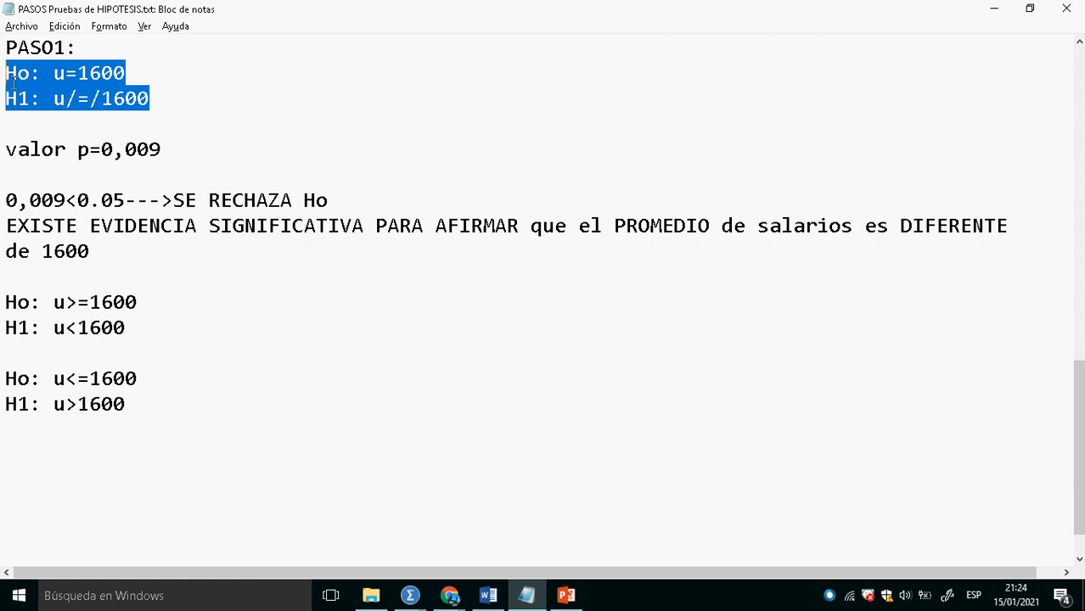
pyautogui.click(32, 283)
pyautogui.press('Return')
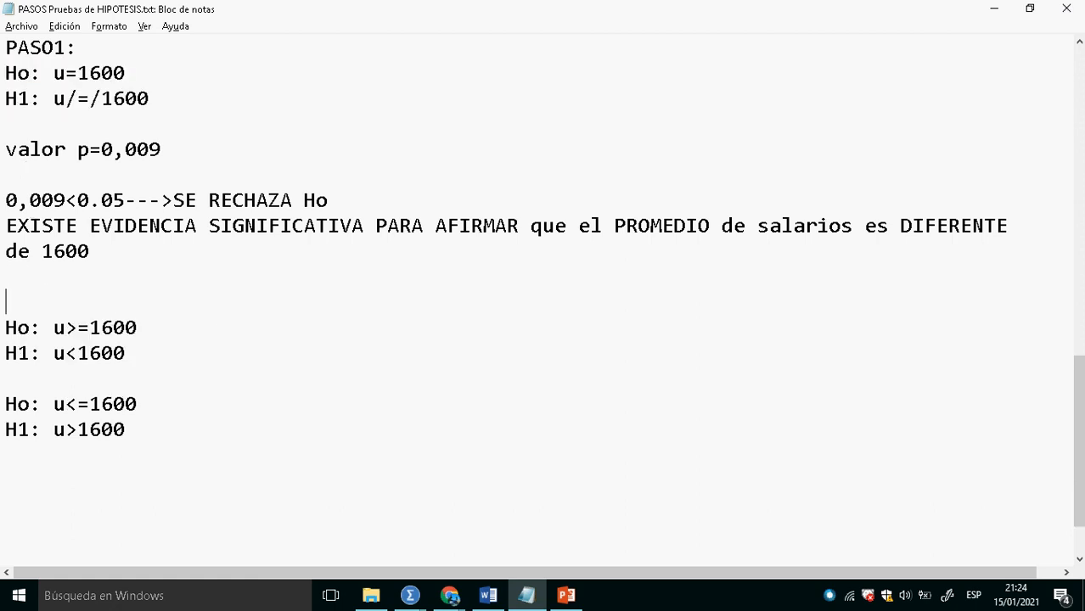
pyautogui.hotkey('ctrl', 'v')
pyautogui.press('Return')
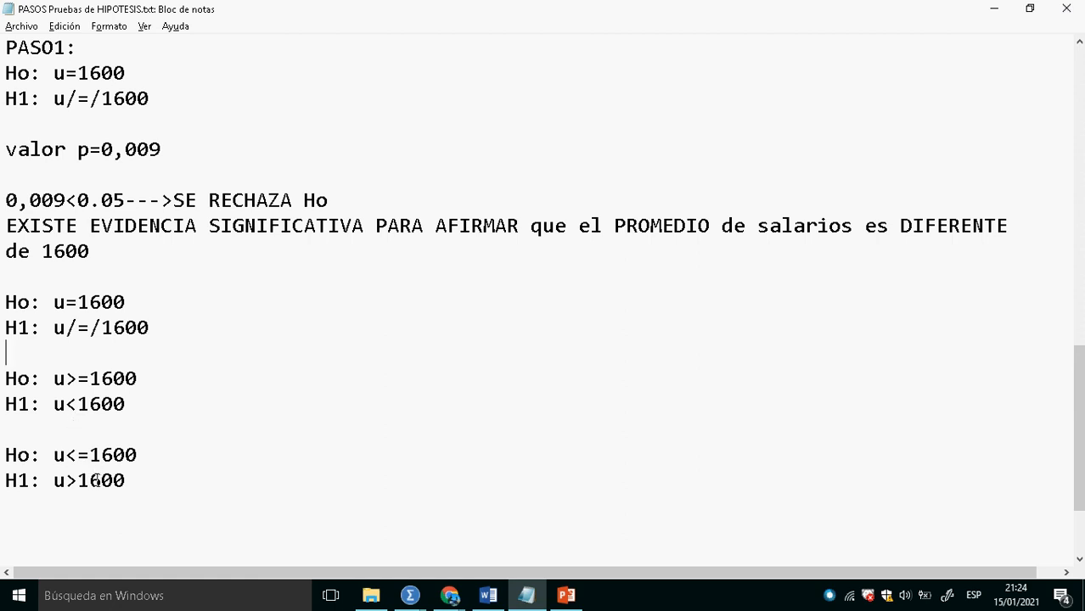
pyautogui.moveTo(150, 500); pyautogui.dragTo(15, 386)
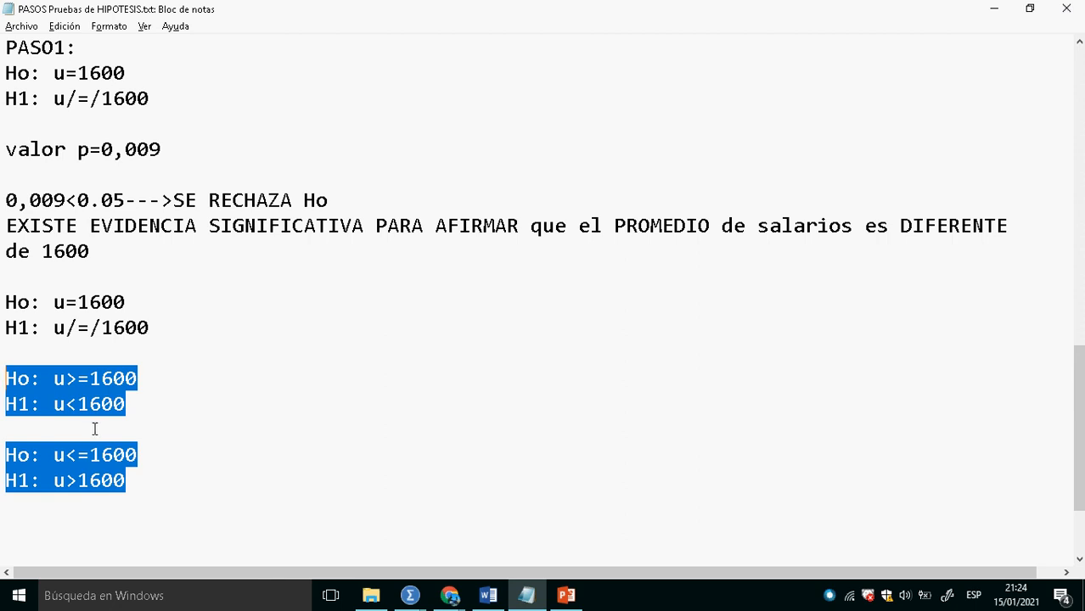
pyautogui.click(133, 386)
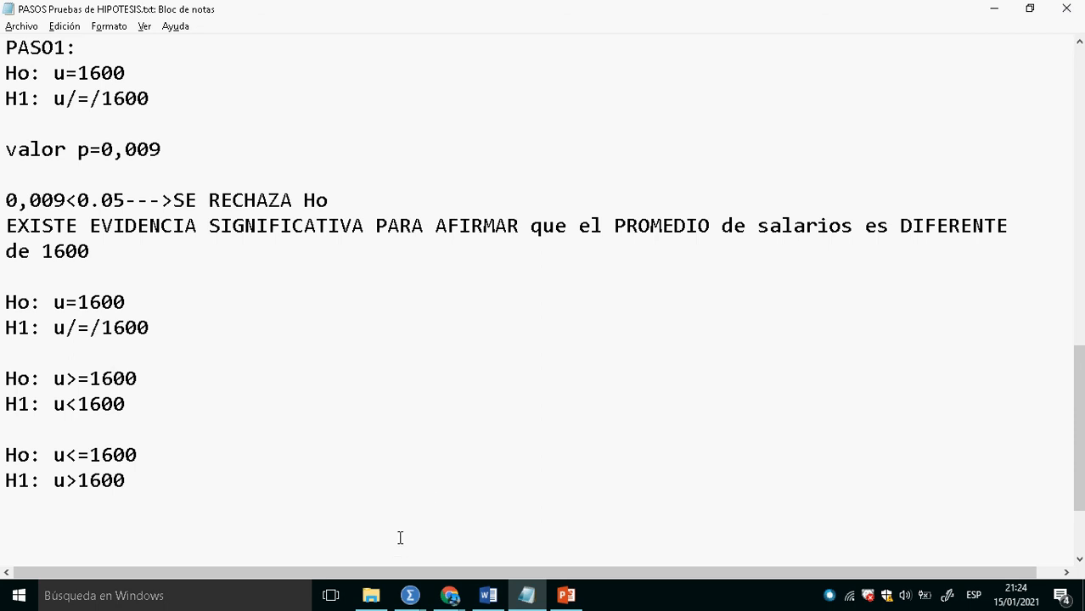
# - Switch to the Google Meet call in Chrome and stop presenting the screen
pyautogui.hotkey('alt', 'Tab')
pyautogui.hotkey('alt', 'Tab')
pyautogui.hotkey('alt', 'Tab')
pyautogui.hotkey('alt', 'Tab')
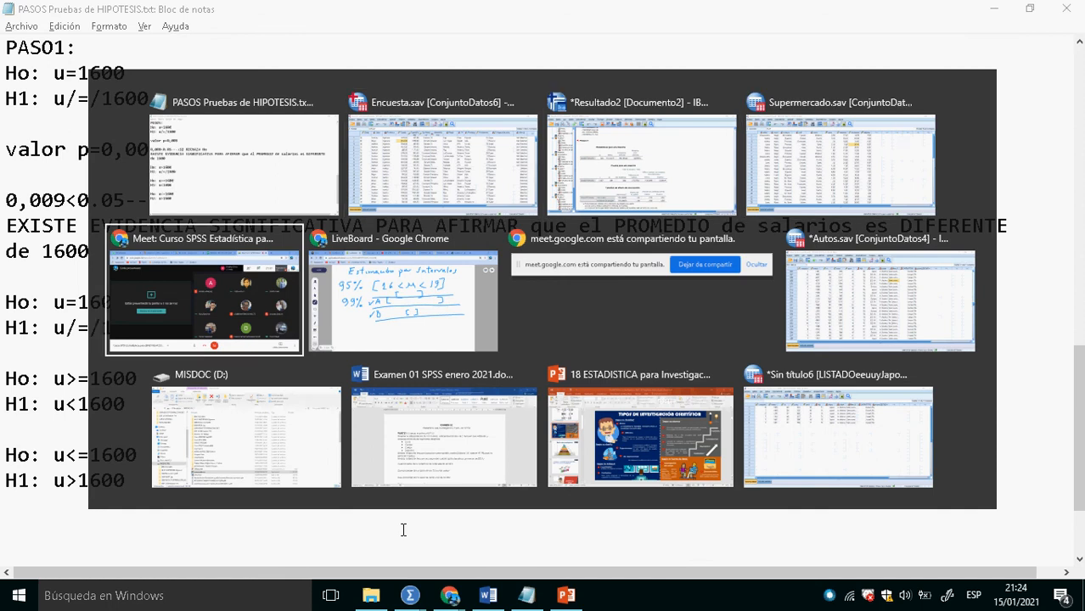
pyautogui.hotkey('alt', 'Tab')
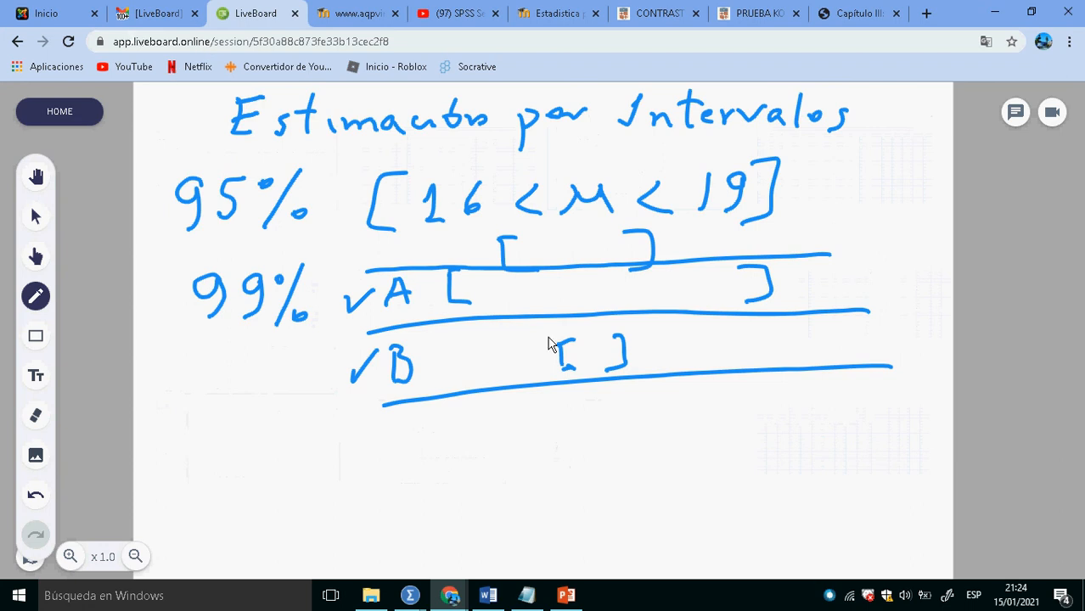
pyautogui.hotkey('alt', 'Tab')
pyautogui.hotkey('alt', 'Tab')
pyautogui.hotkey('alt', 'Tab')
pyautogui.hotkey('alt', 'Tab')
pyautogui.hotkey('alt', 'Tab')
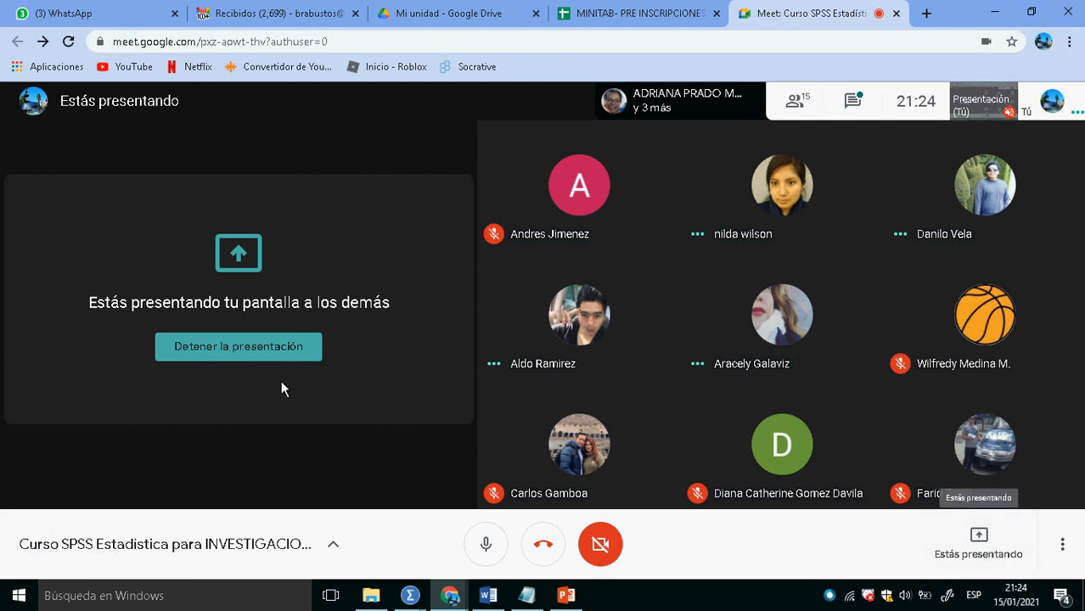
pyautogui.click(266, 353)
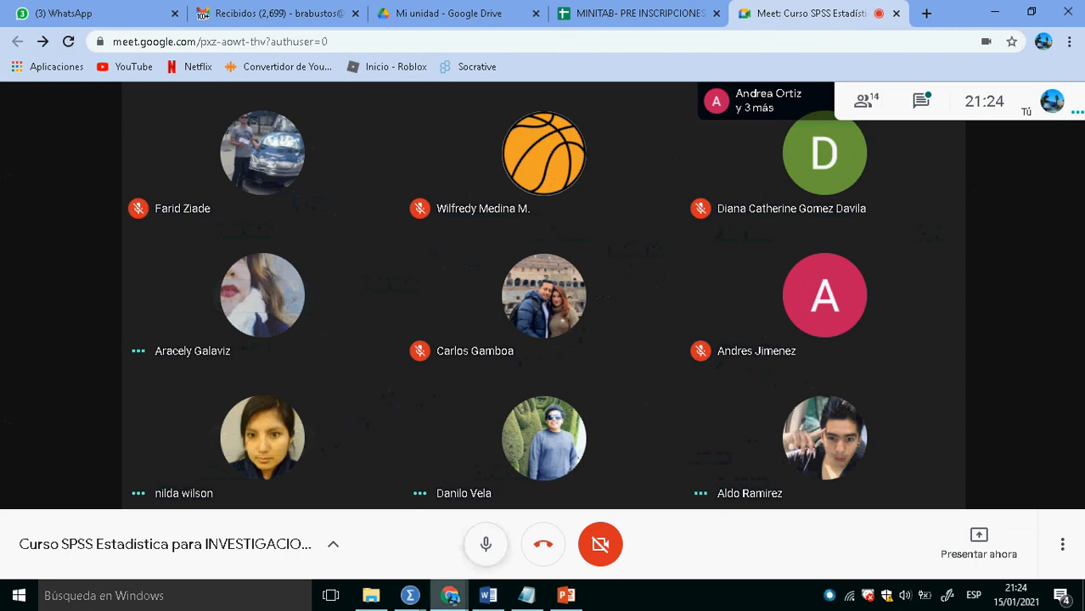
# - Switch to Examen 01 SPSS enero 2021.docx in Word and review the exam questions and the document's file information
pyautogui.moveTo(496, 603)
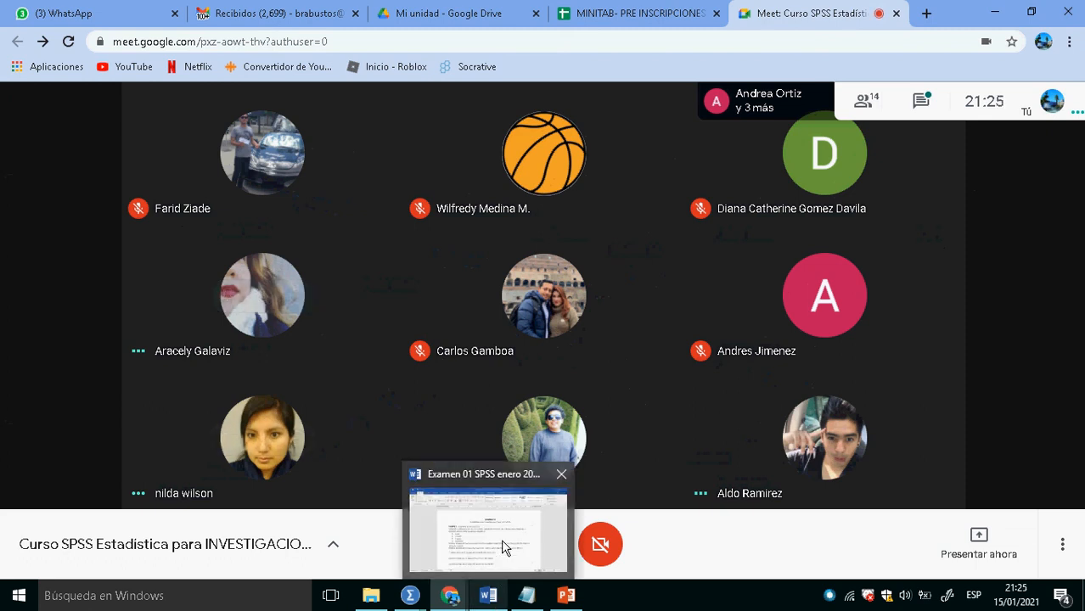
pyautogui.click(504, 548)
pyautogui.scroll(-6, 530, 441)
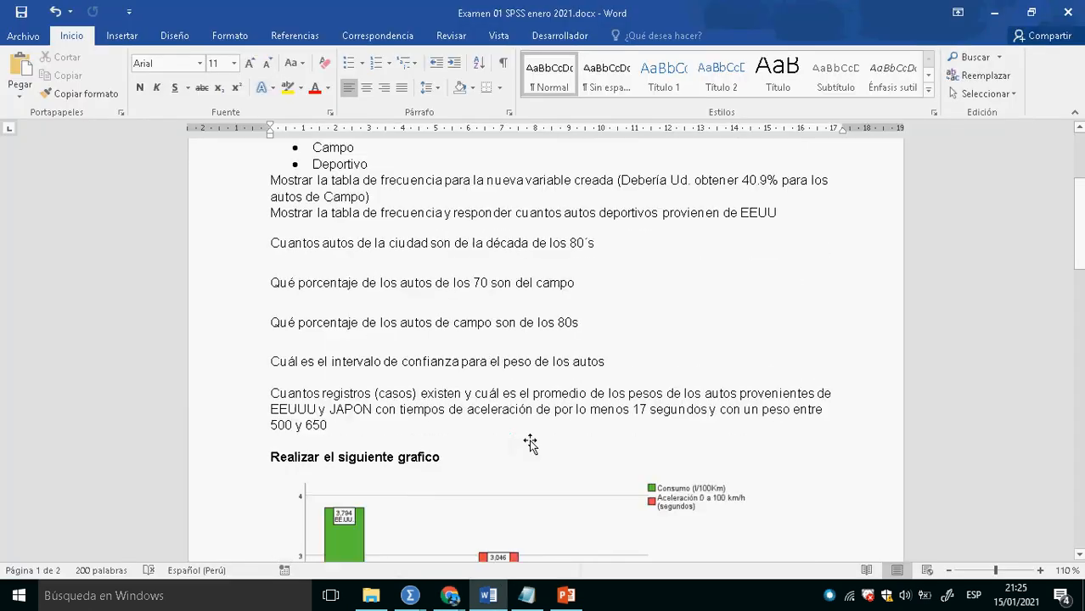
pyautogui.scroll(7, 530, 442)
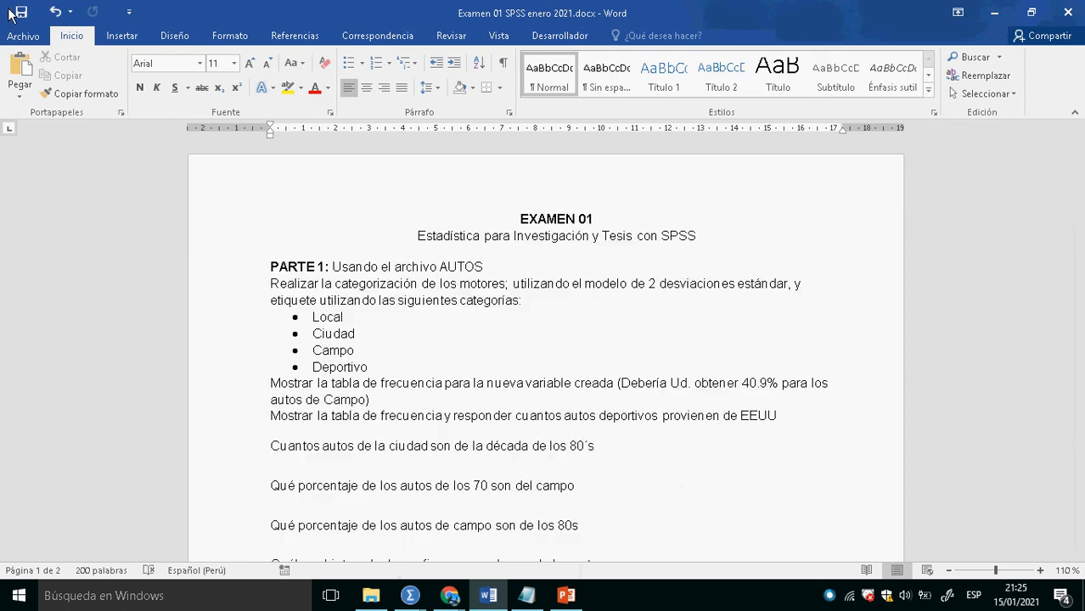
pyautogui.click(23, 36)
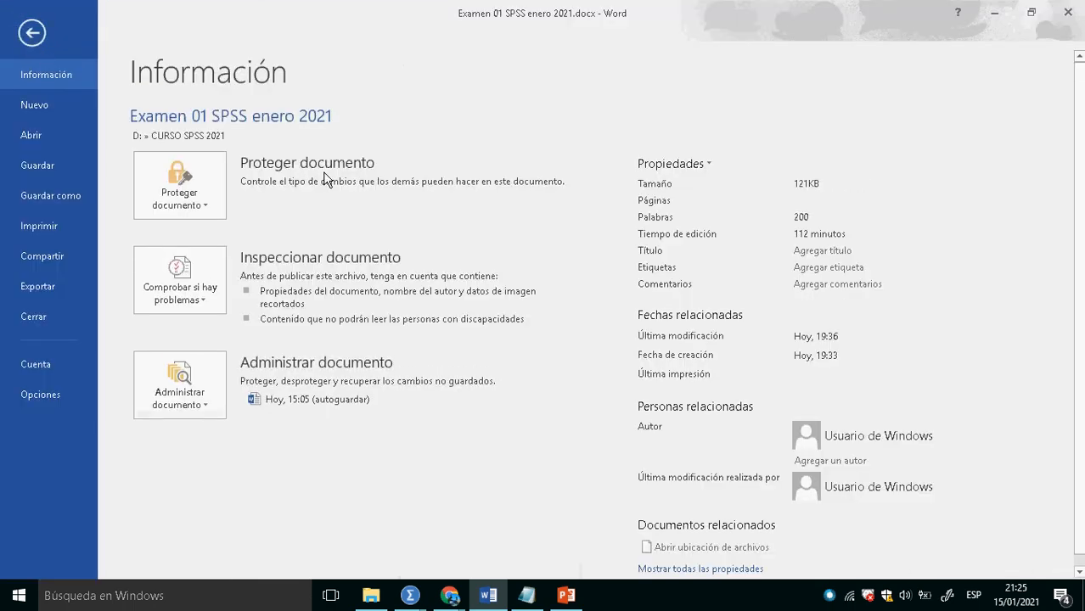
pyautogui.press('Escape')
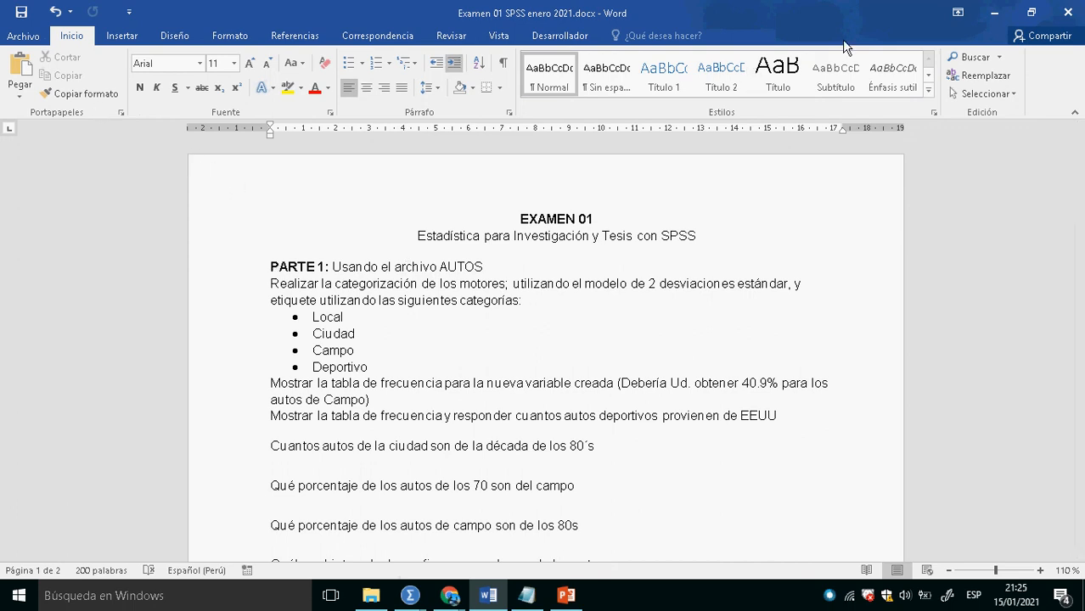
# - Close the Word exam document and open the Curso SPSS enero 2021 group chat in WhatsApp Web in Chrome
pyautogui.click(1074, 24)
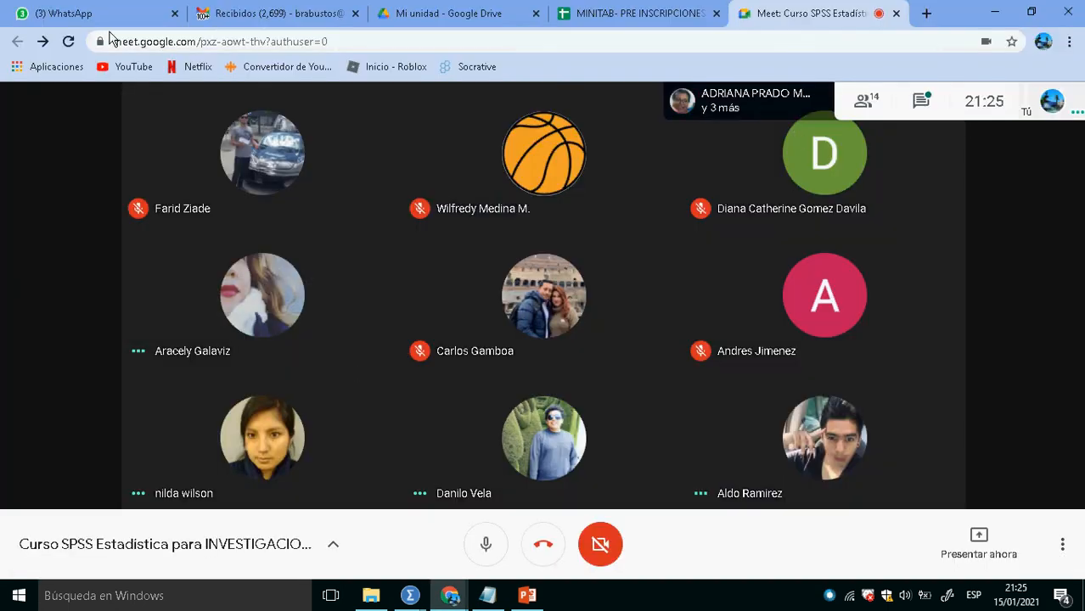
pyautogui.click(110, 15)
pyautogui.click(176, 508)
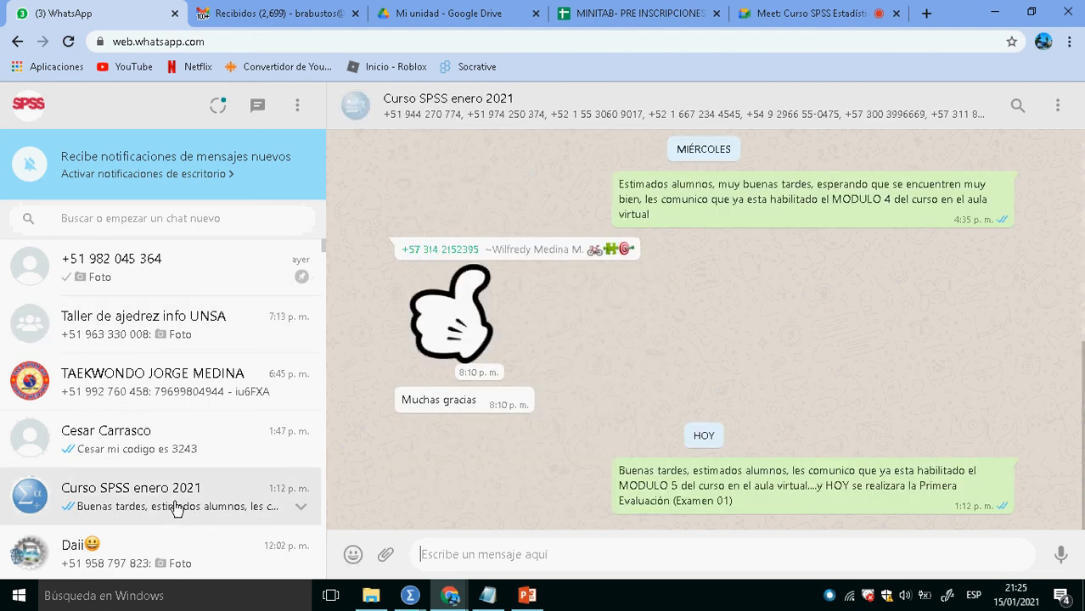
# - Send Examen 01 SPSS enero 2021.docx from the CURSO SPSS 2021 folder on drive D: to the group chat as a document
pyautogui.click(388, 560)
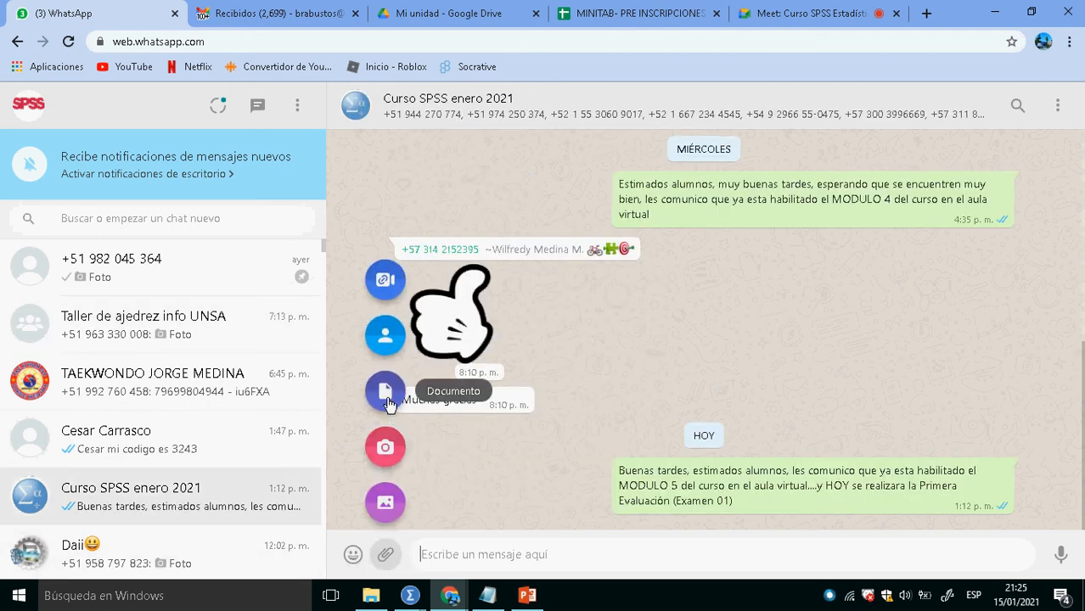
pyautogui.click(386, 399)
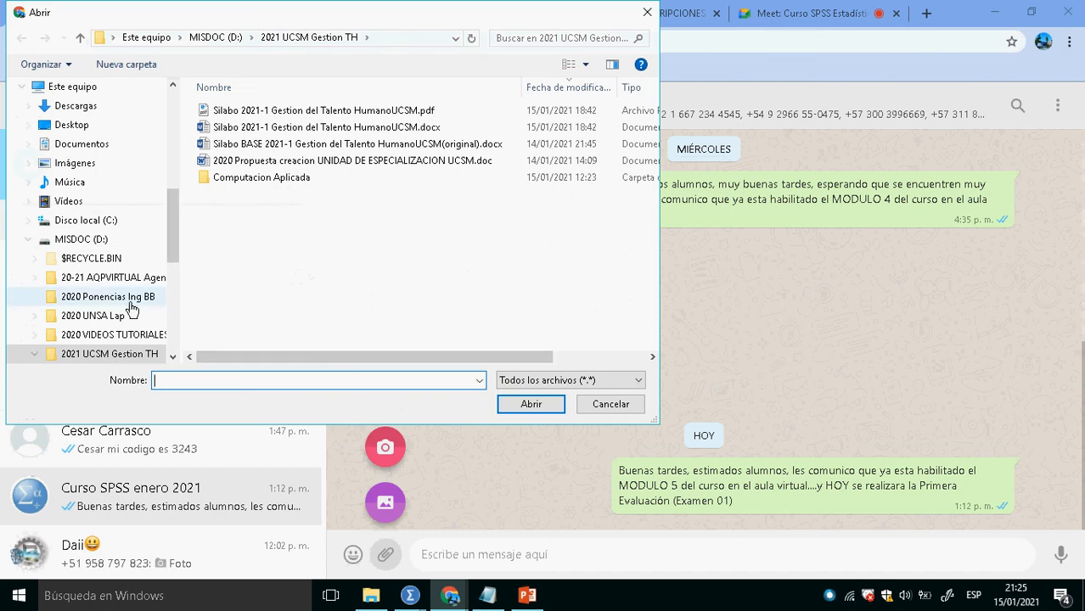
pyautogui.click(89, 239)
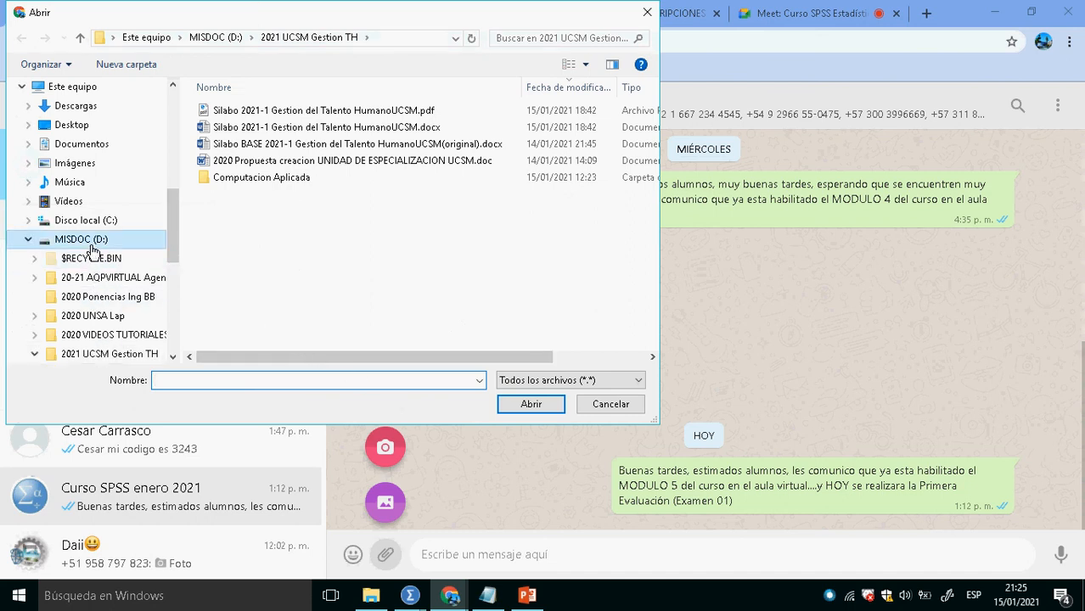
pyautogui.doubleClick(255, 261)
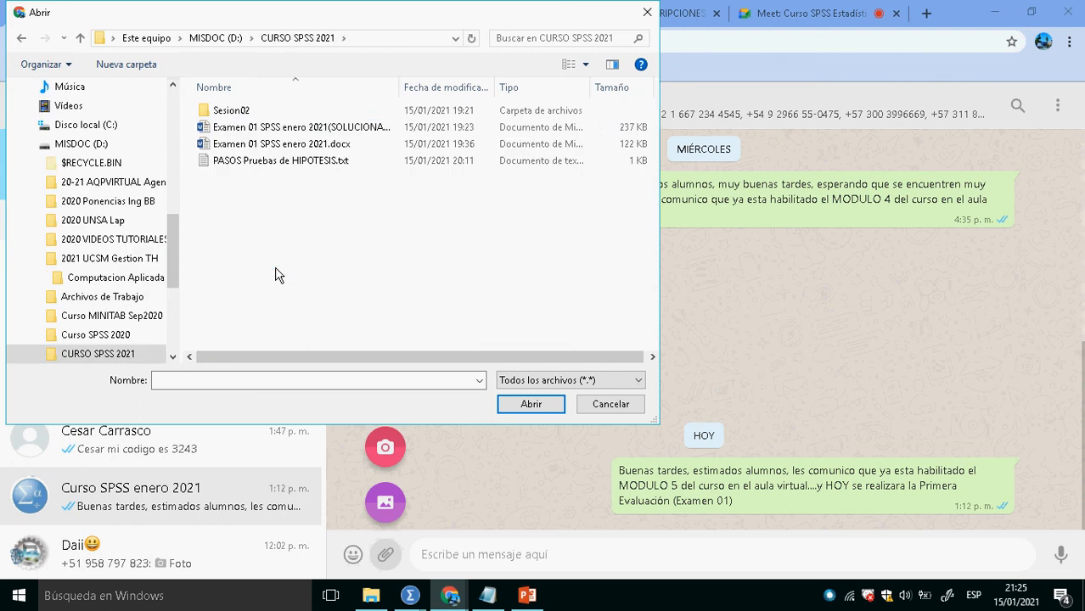
pyautogui.click(332, 149)
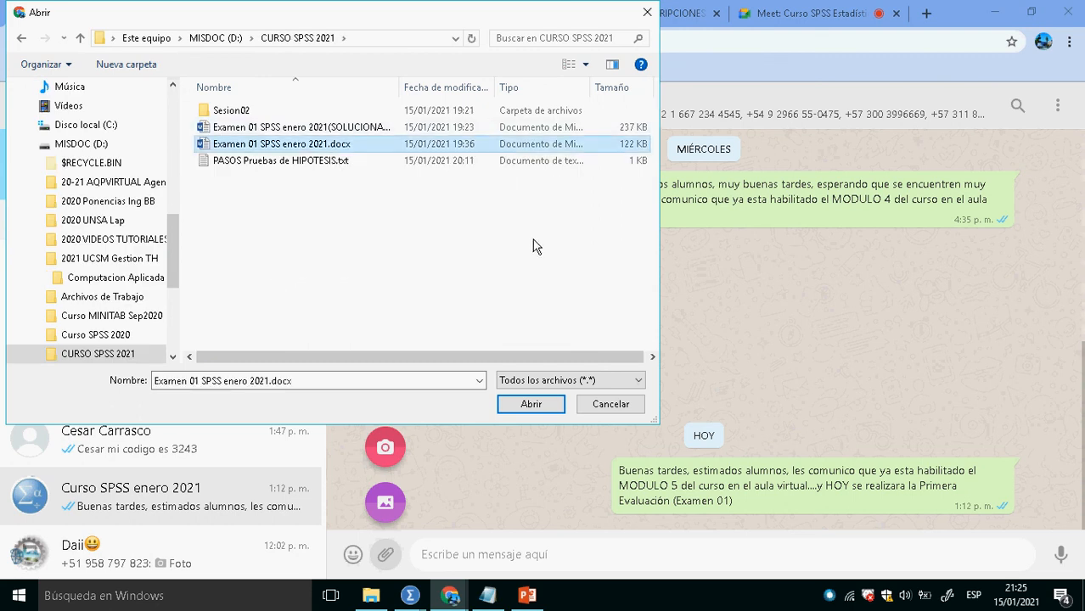
pyautogui.click(531, 405)
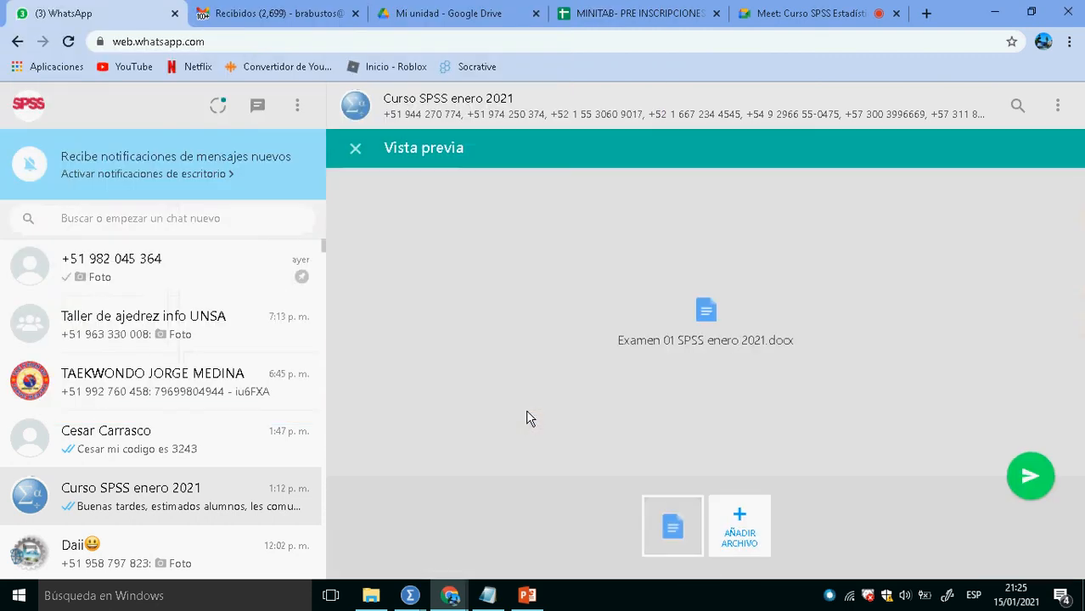
pyautogui.click(1039, 495)
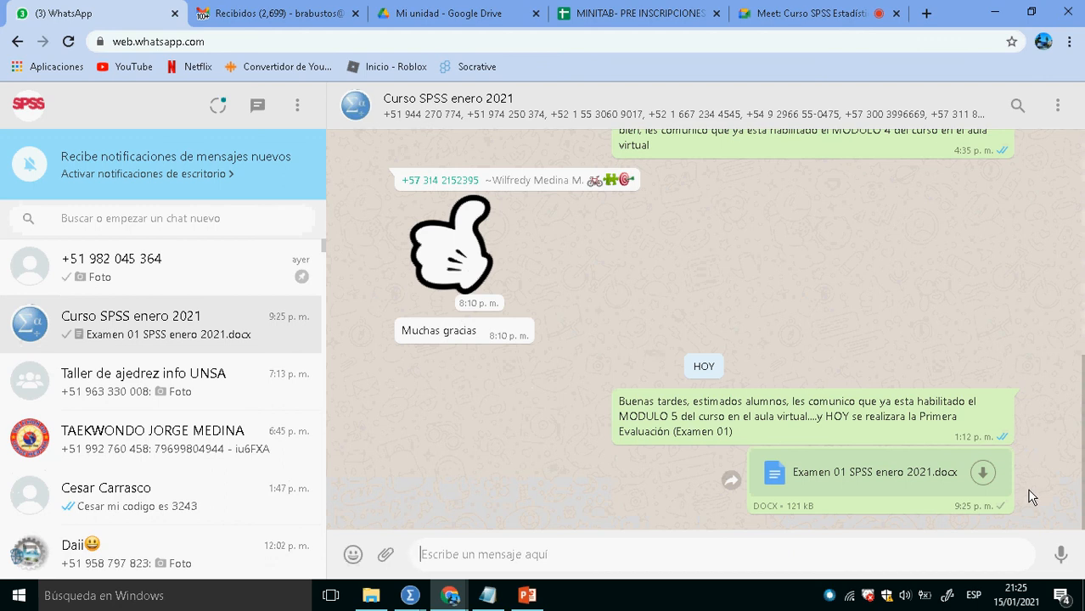
# - Check the SPSS output window briefly and return to the Google Meet call in Chrome
pyautogui.hotkey('alt', 'Tab')
pyautogui.hotkey('alt', 'Tab')
pyautogui.hotkey('alt', 'Tab')
pyautogui.hotkey('alt', 'Tab')
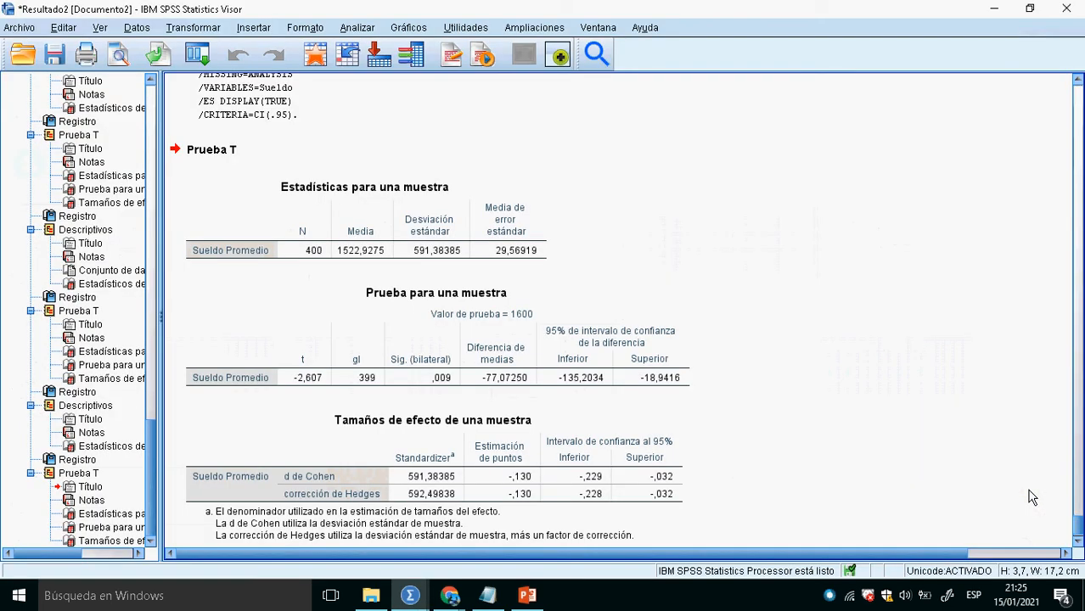
pyautogui.hotkey('alt', 'Tab')
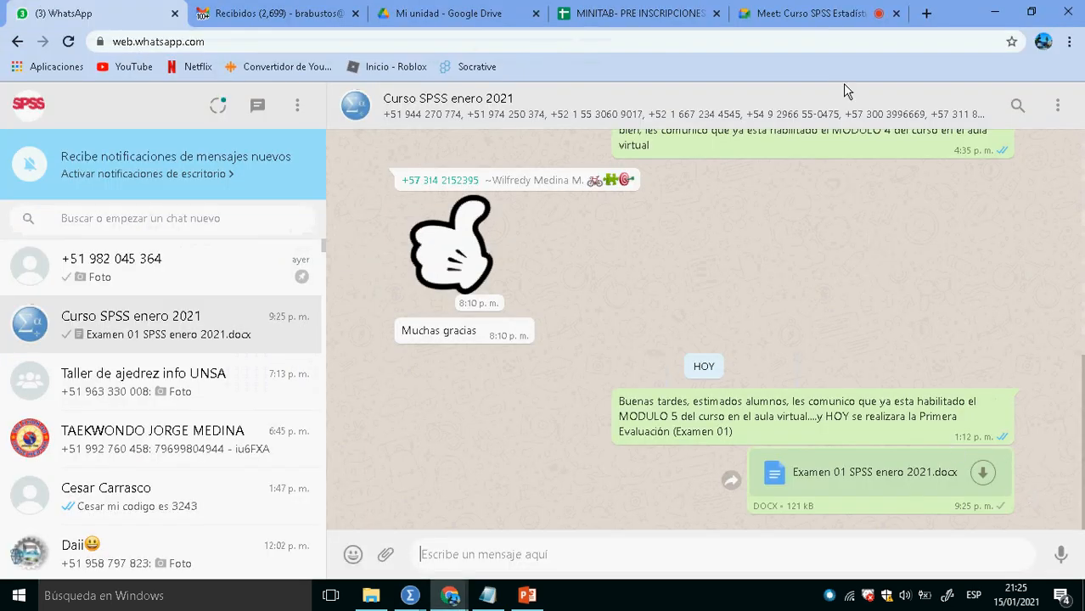
pyautogui.click(796, 18)
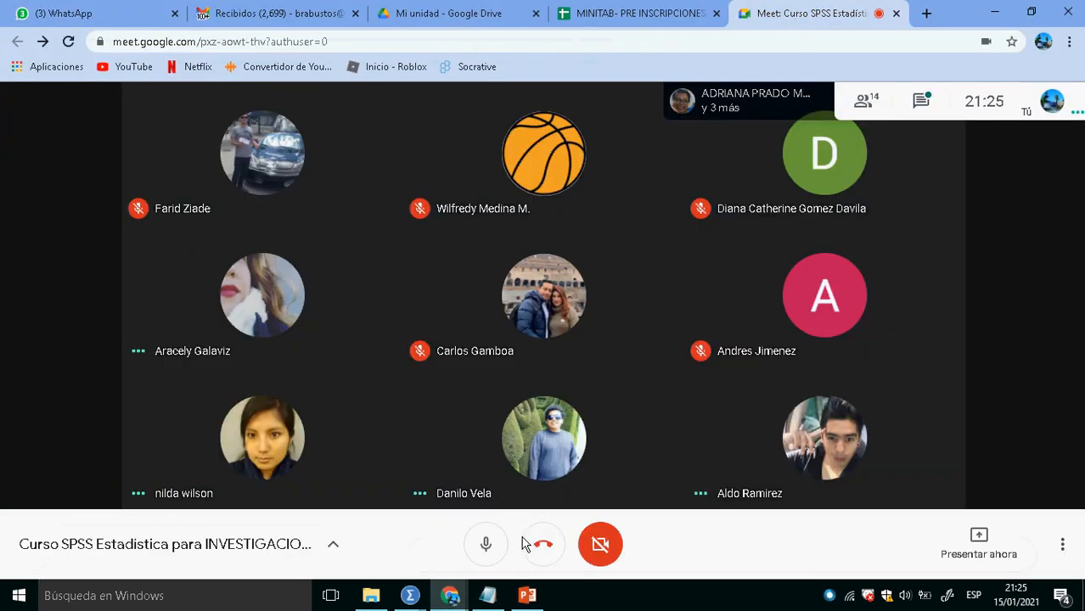